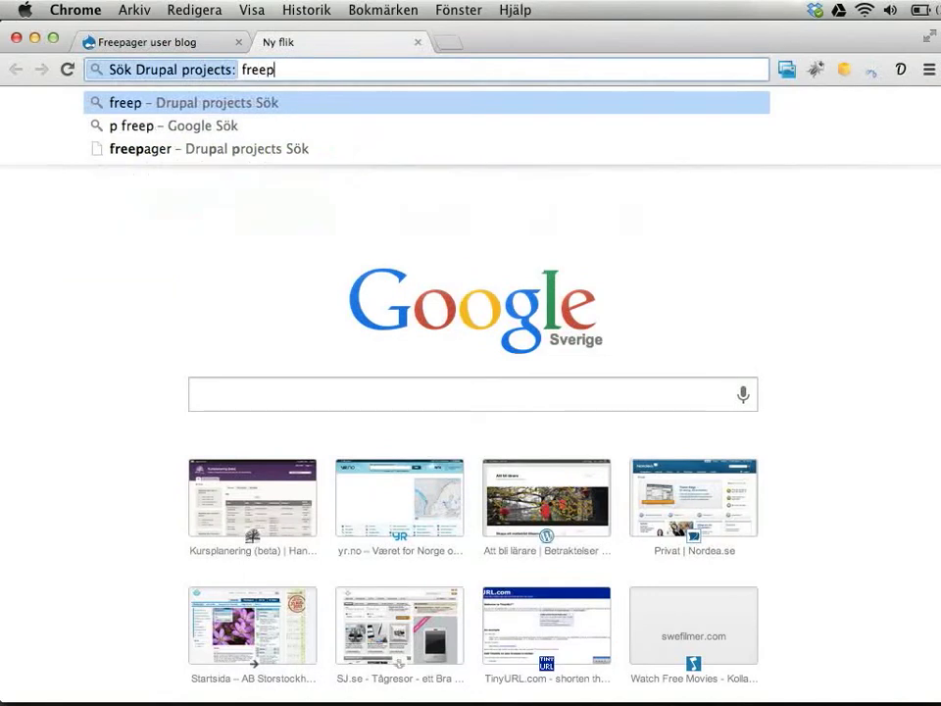
# - Look up the freepager project among the Drupal projects and return to the Freepager user blog site
pyautogui.press('Return')
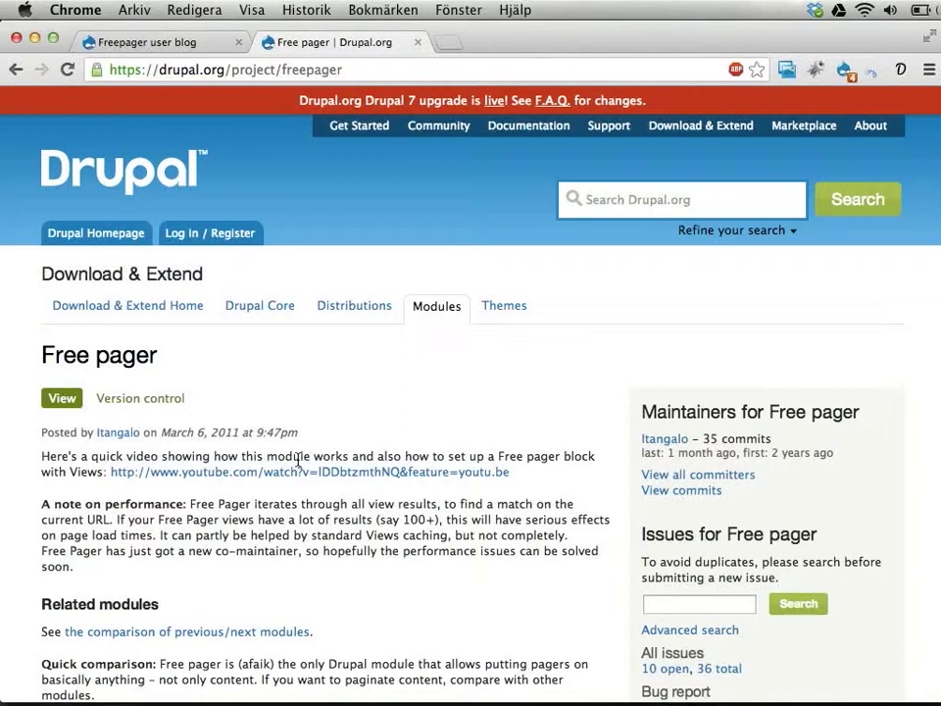
pyautogui.hotkey('ctrl', 'shift', 'Tab')
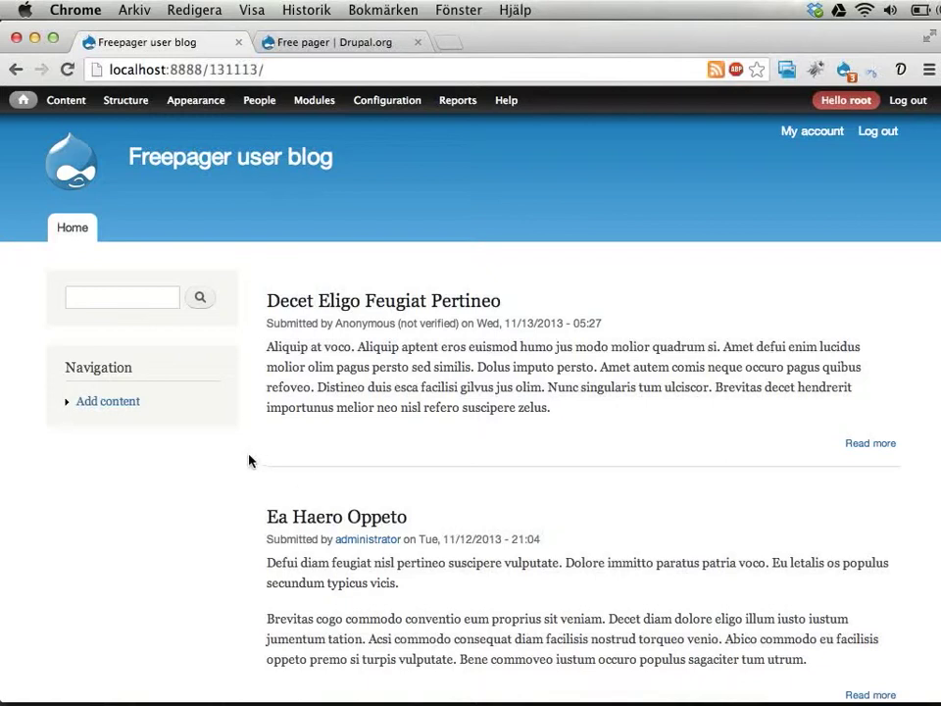
# - Mark the Page manager and Panels modules for enabling in the site's module list
pyautogui.moveTo(308, 103)
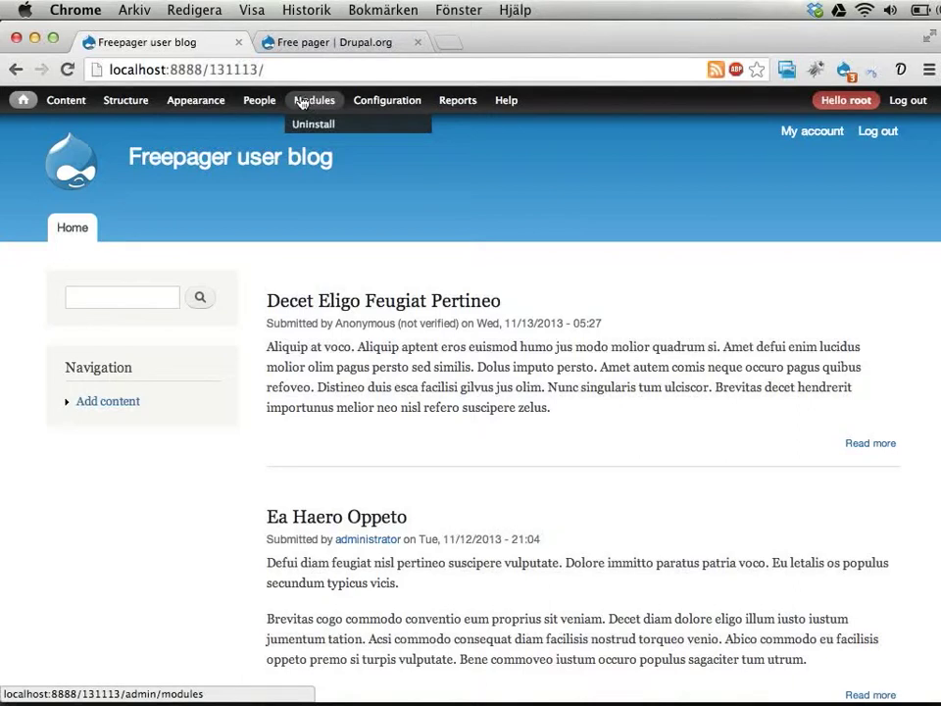
pyautogui.click(315, 102)
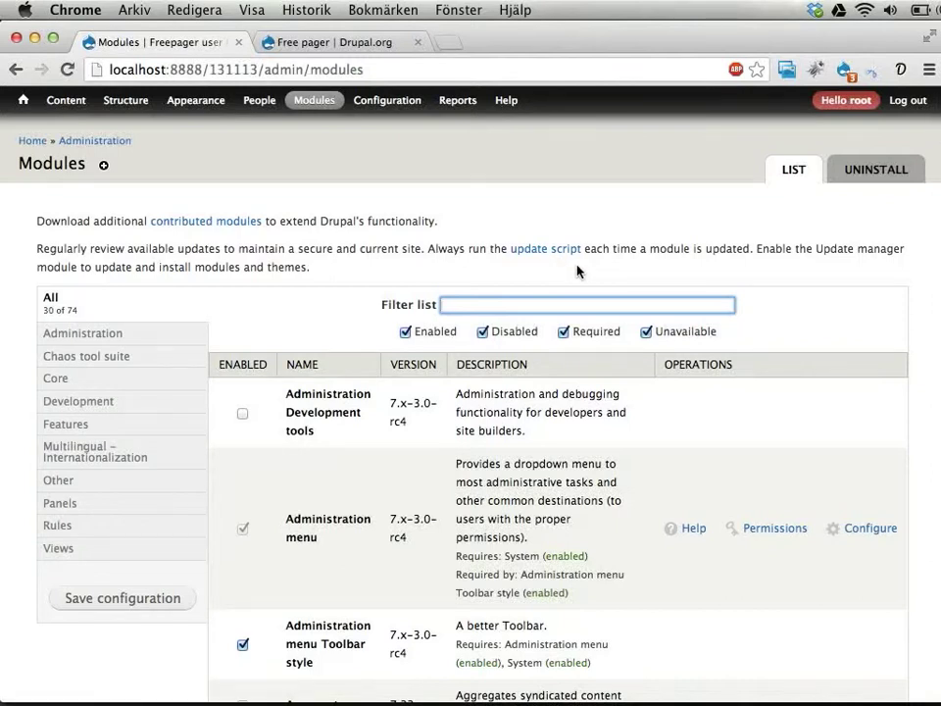
pyautogui.write('page man')
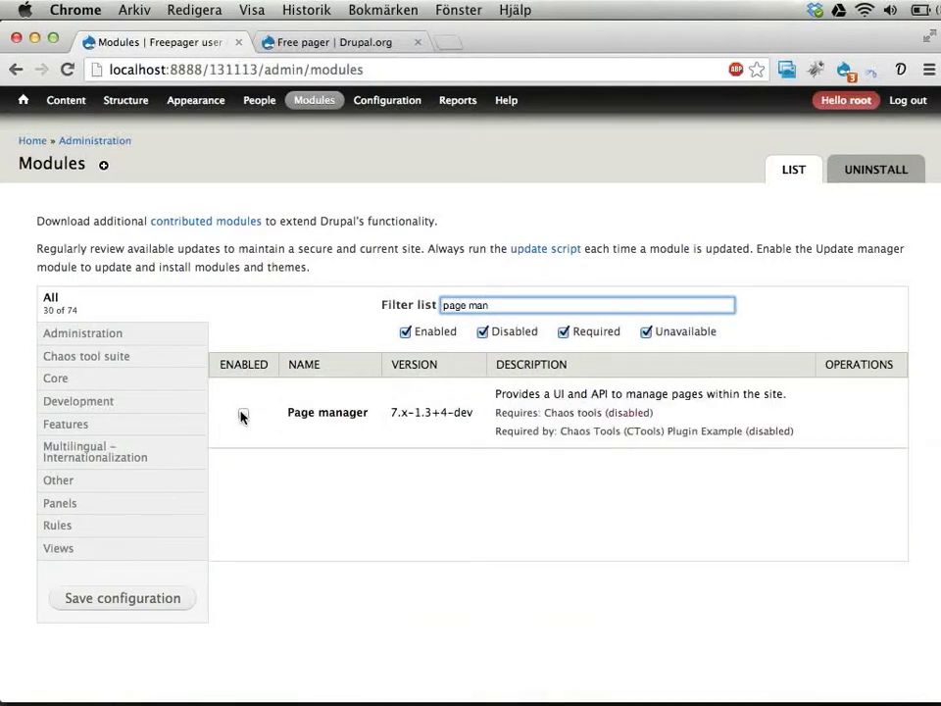
pyautogui.click(243, 413)
pyautogui.click(476, 305)
pyautogui.press('super+a')
pyautogui.write('panels')
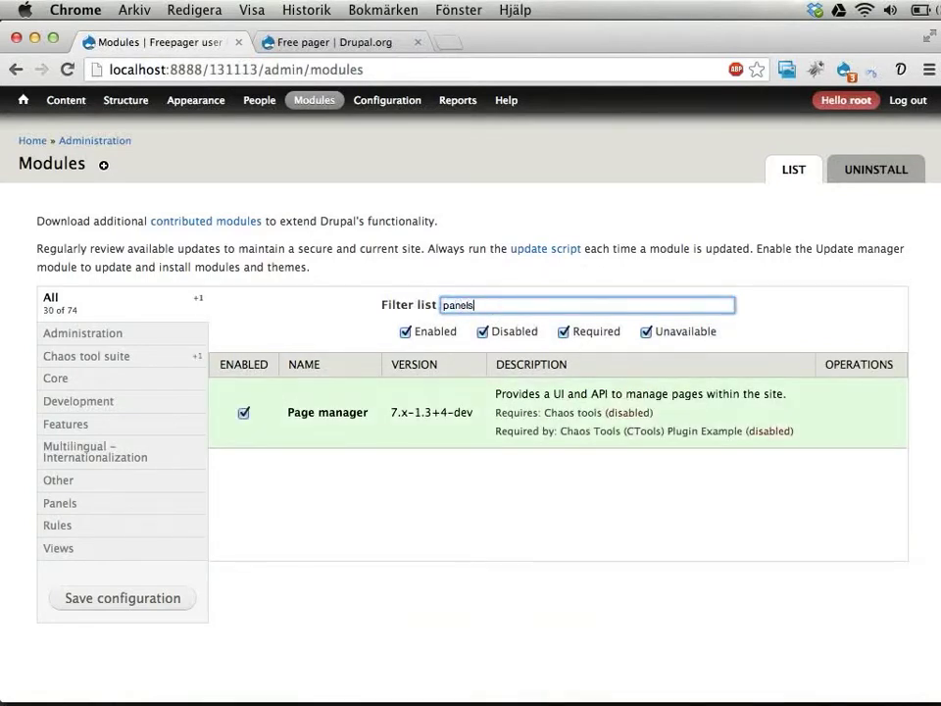
pyautogui.click(243, 501)
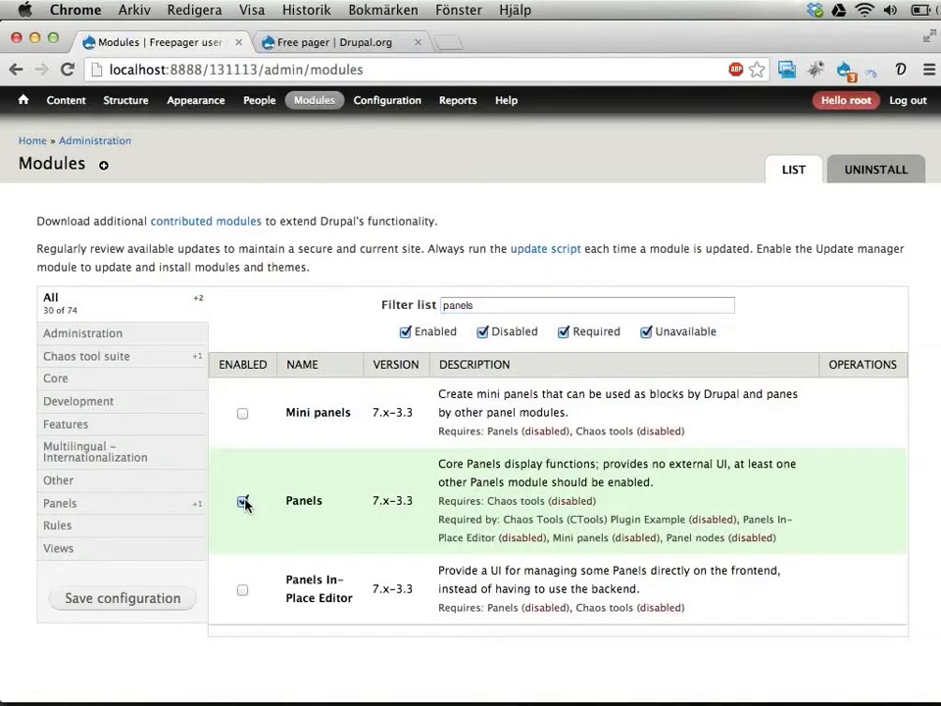
# - Mark the Views UI and Views modules for enabling
pyautogui.click(493, 304)
pyautogui.press('super+a')
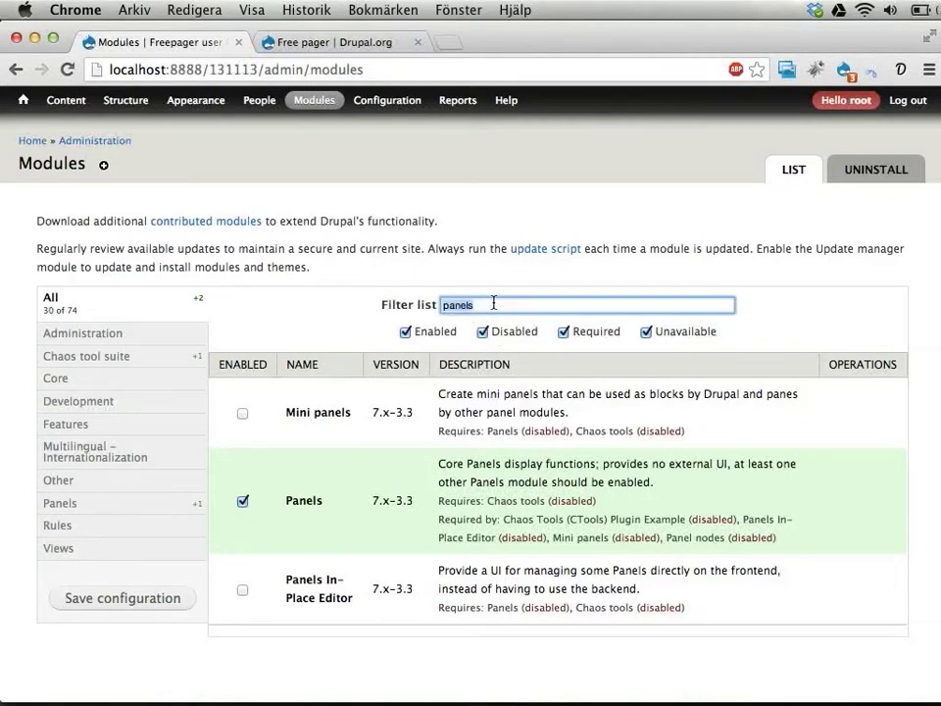
pyautogui.write('views')
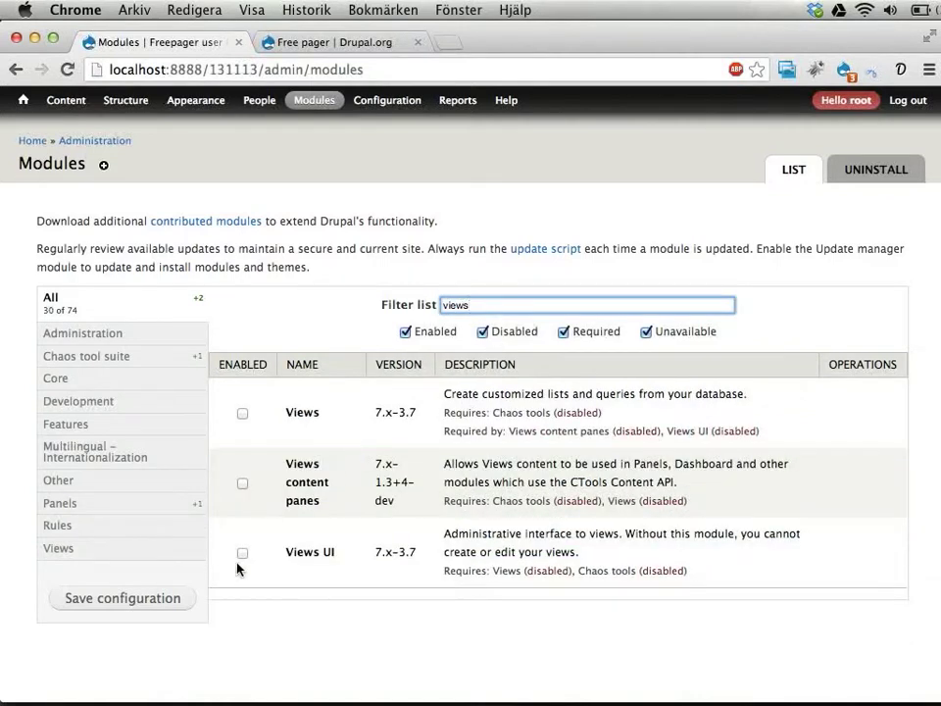
pyautogui.click(242, 552)
pyautogui.click(242, 413)
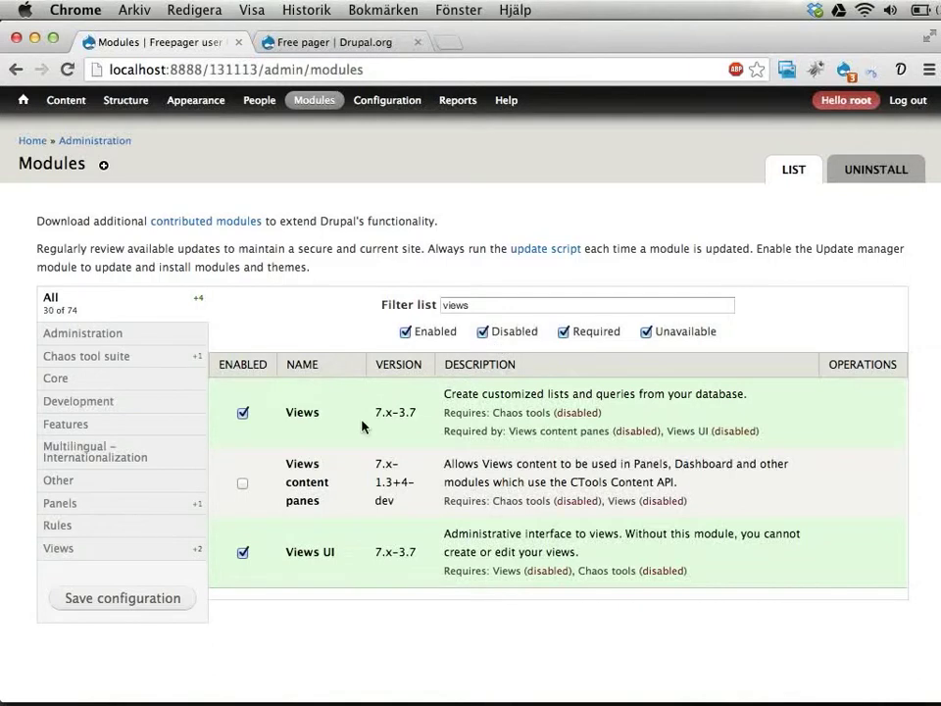
# - Filter the module list for "free" and save the module selection, accepting the required Chaos tools module
pyautogui.click(529, 305)
pyautogui.press('super+a')
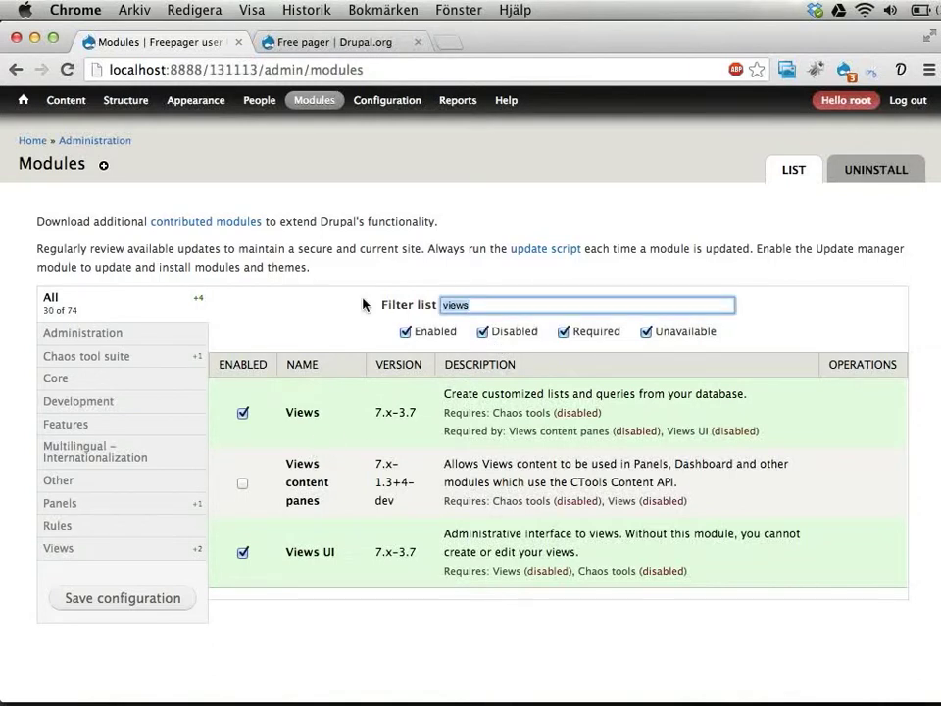
pyautogui.write('free')
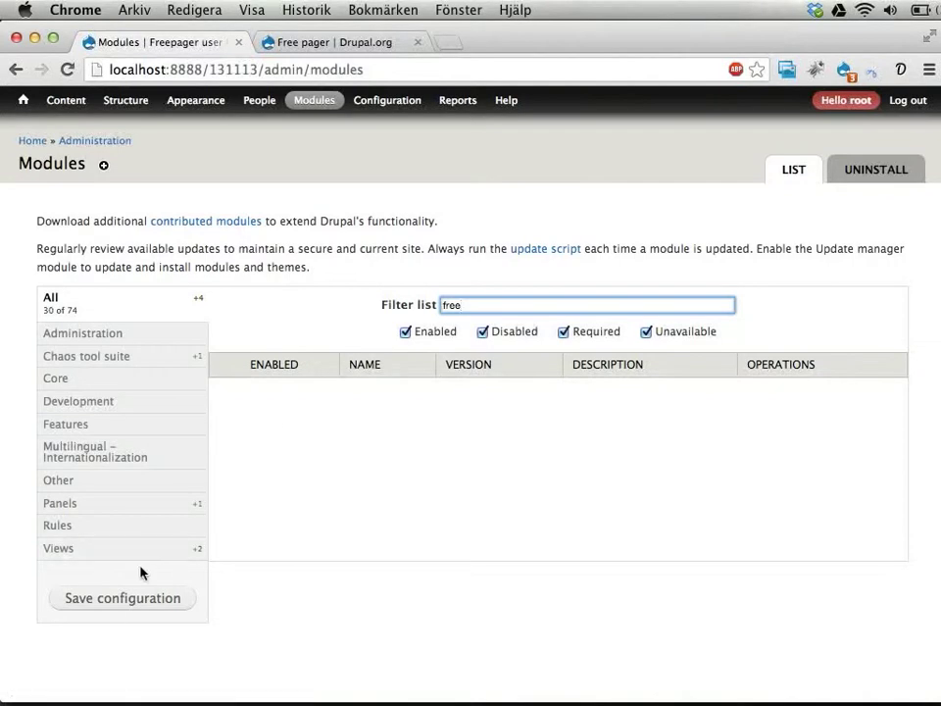
pyautogui.click(108, 608)
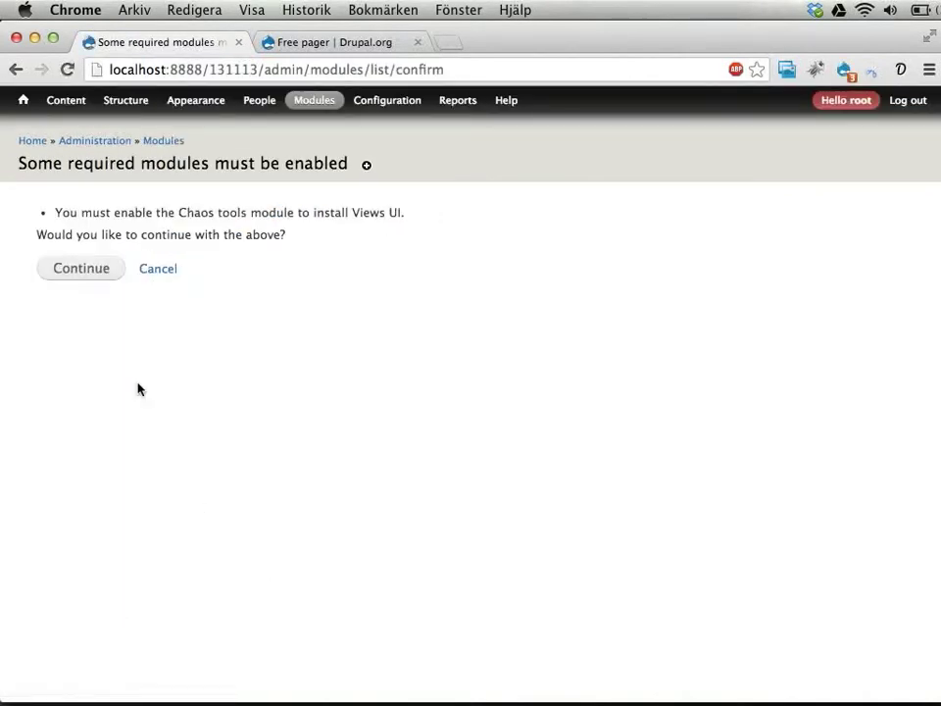
pyautogui.click(80, 272)
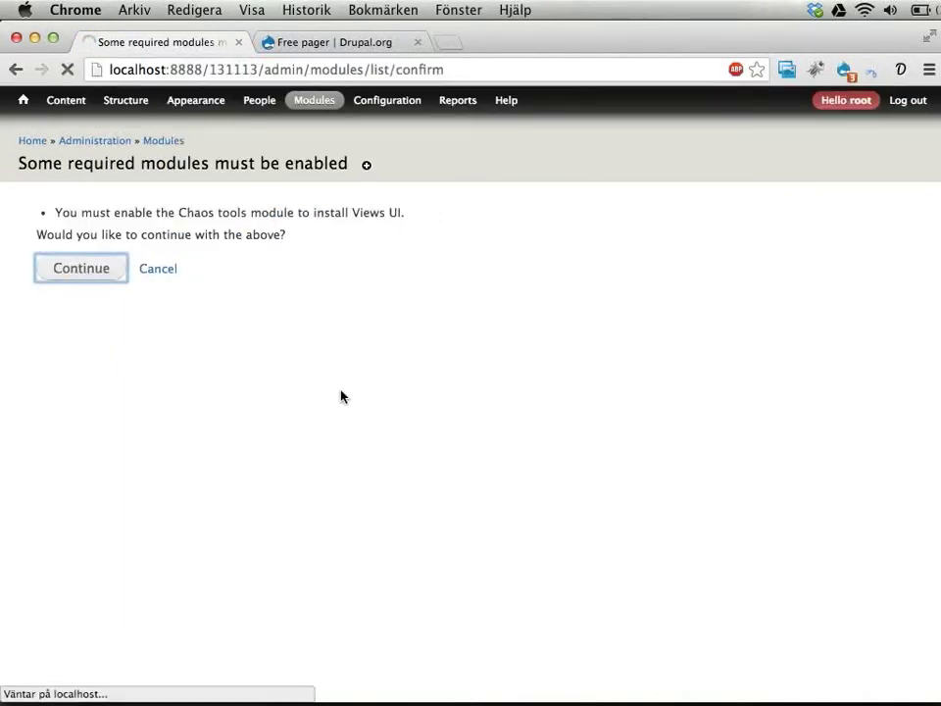
# - Switch to Terminal and download the Free Pager module with "drush dl freepager -y"
pyautogui.press('super+Tab')
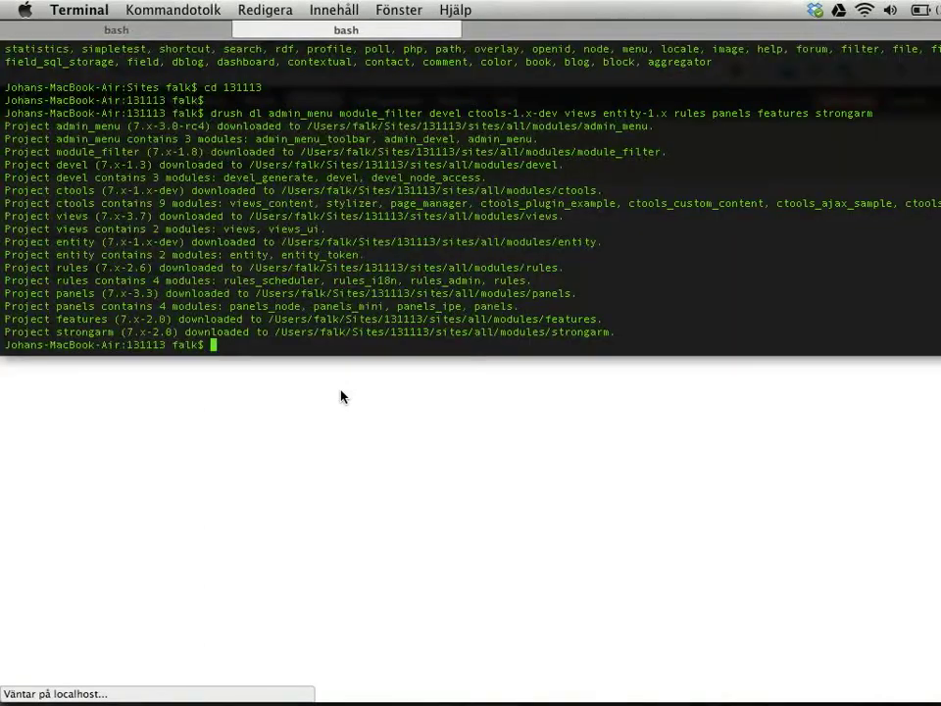
pyautogui.write('drush dl freepag')
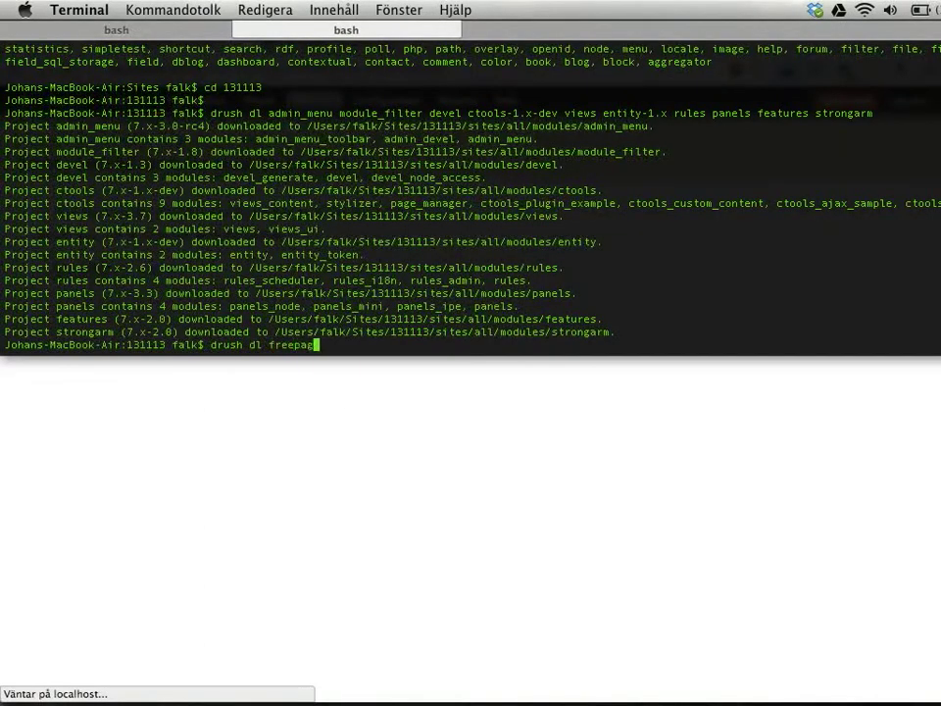
pyautogui.write('er -y')
pyautogui.press('Return')
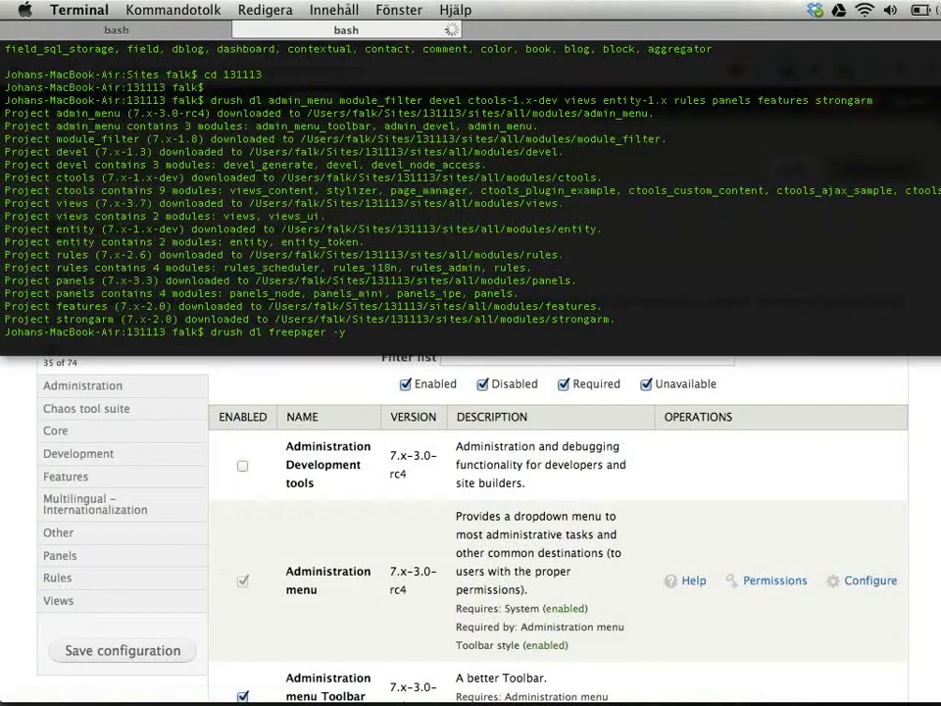
# - Switch back to Chrome, reload the module list and enable the Free Pager module, saving the configuration
pyautogui.press('super+Tab')
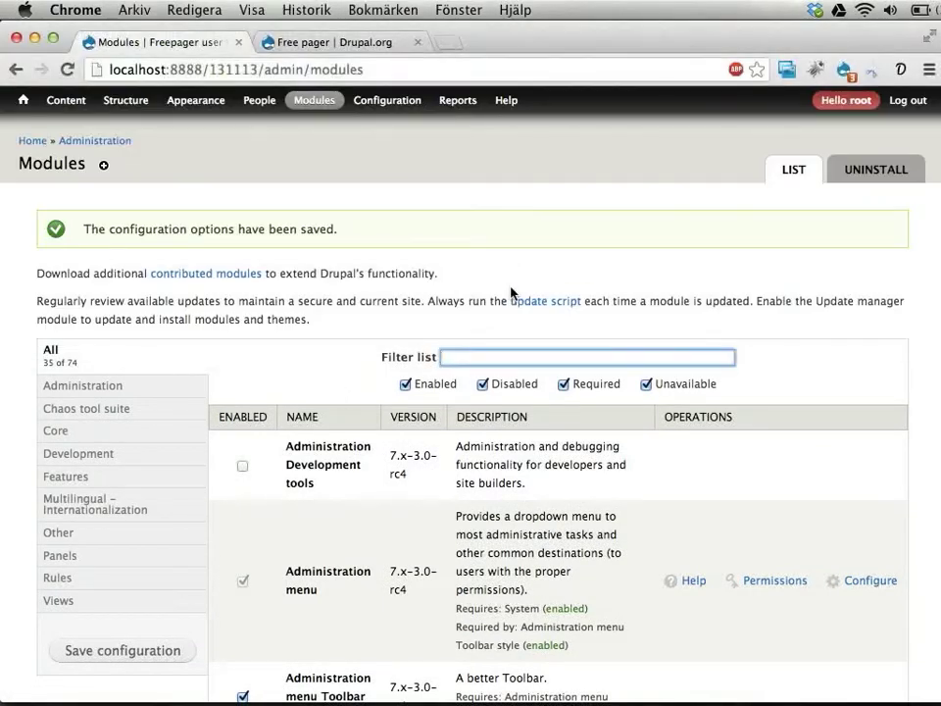
pyautogui.press('super+r')
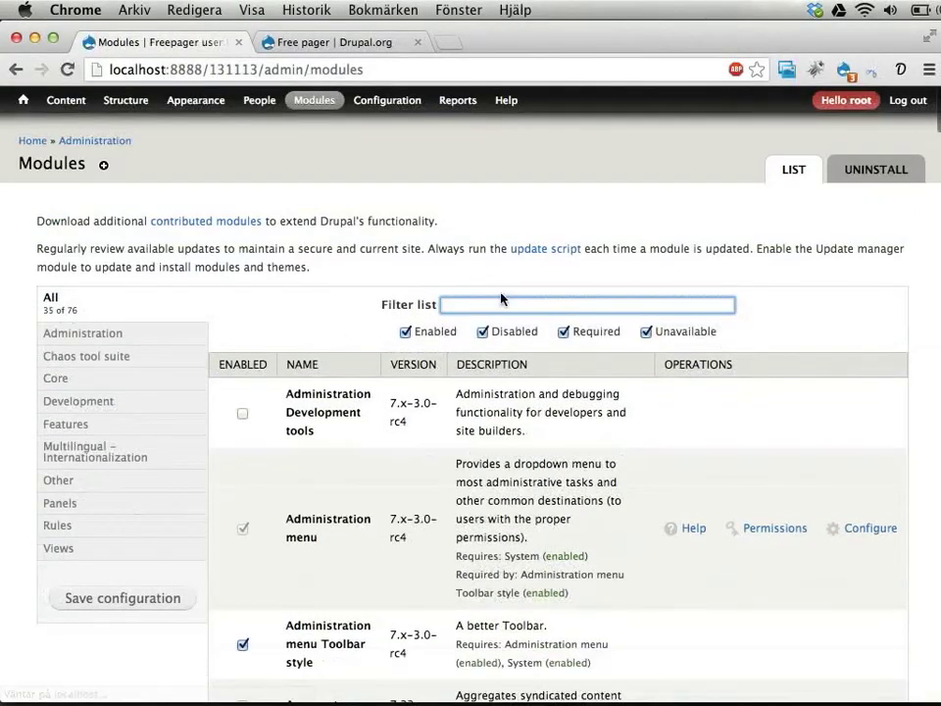
pyautogui.write('free')
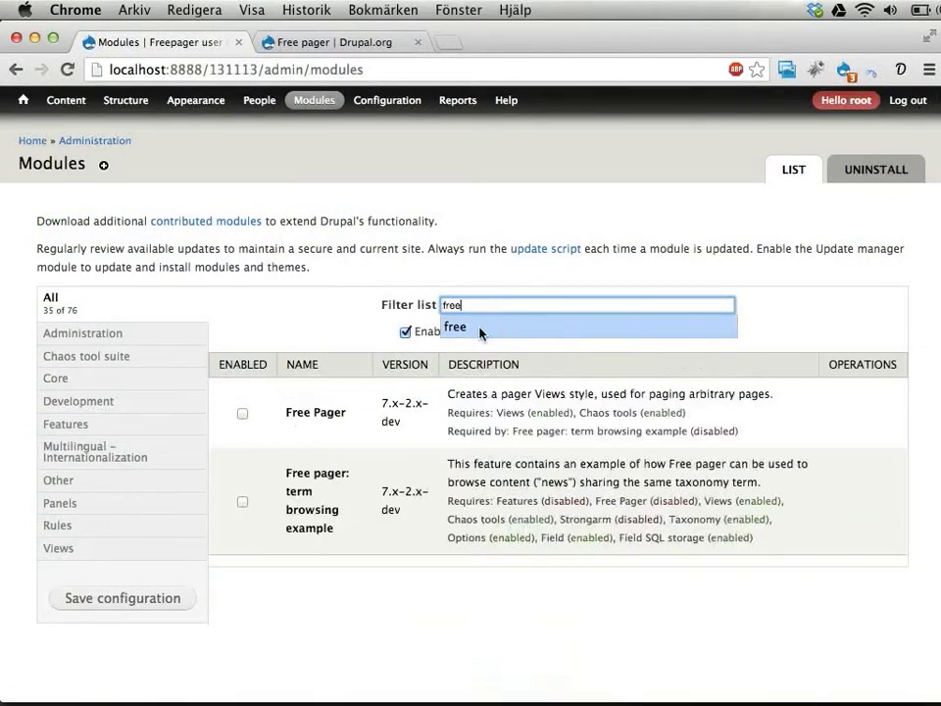
pyautogui.click(243, 414)
pyautogui.click(122, 600)
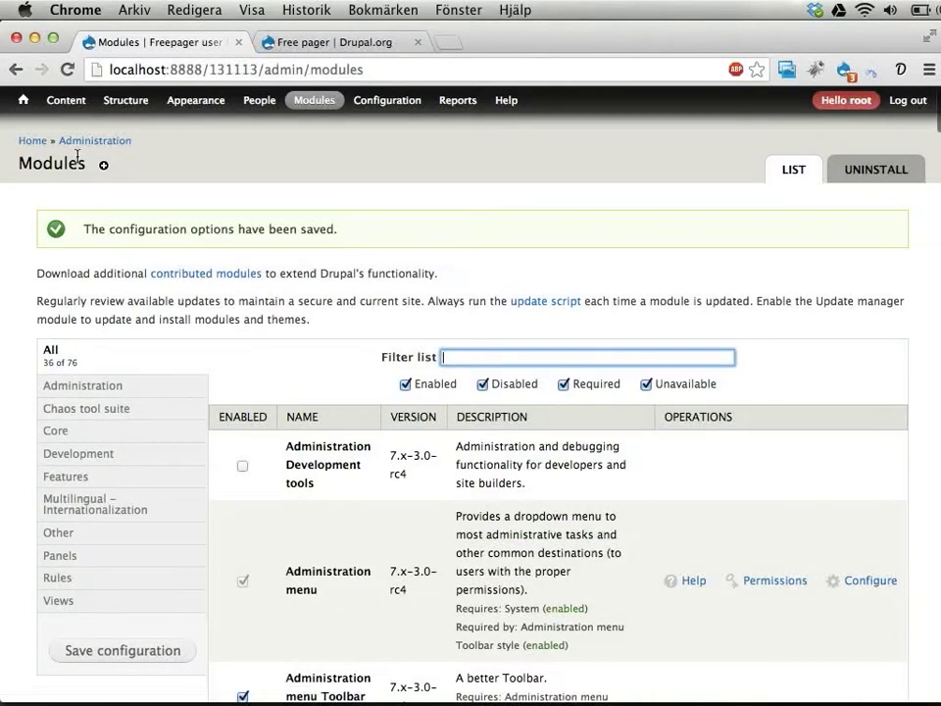
# - Examine the blog posts listed on the site's home page
pyautogui.moveTo(109, 105)
pyautogui.moveTo(130, 147)
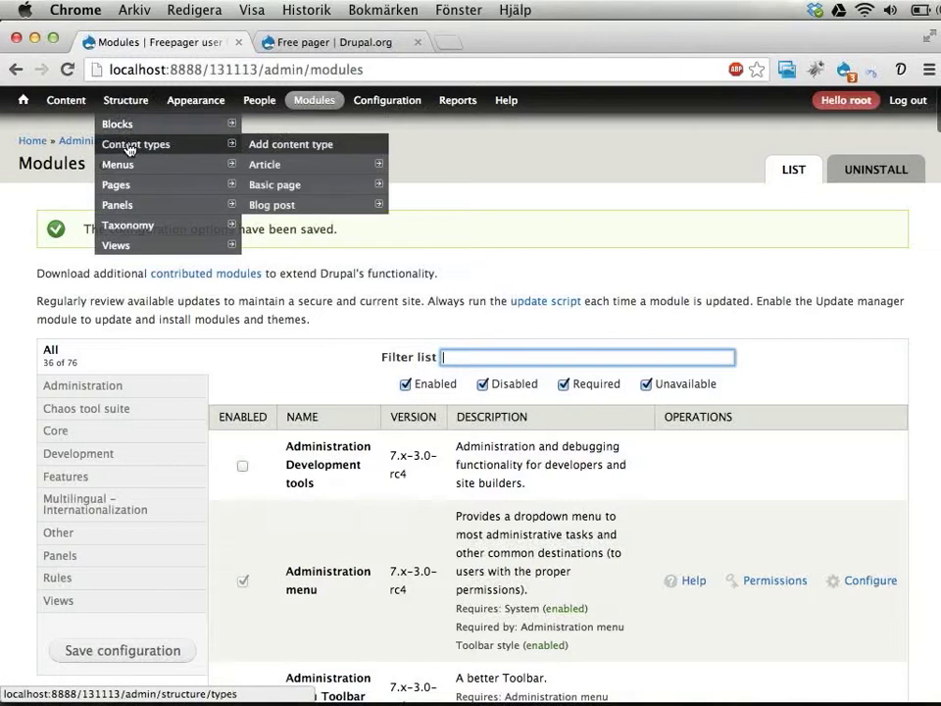
pyautogui.moveTo(267, 212)
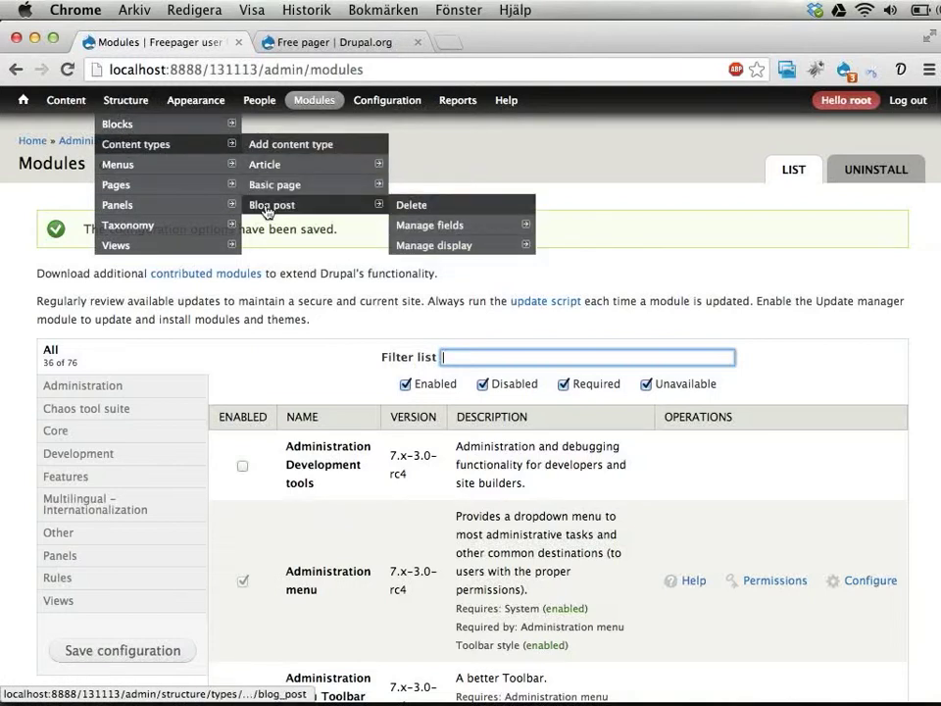
pyautogui.click(22, 100)
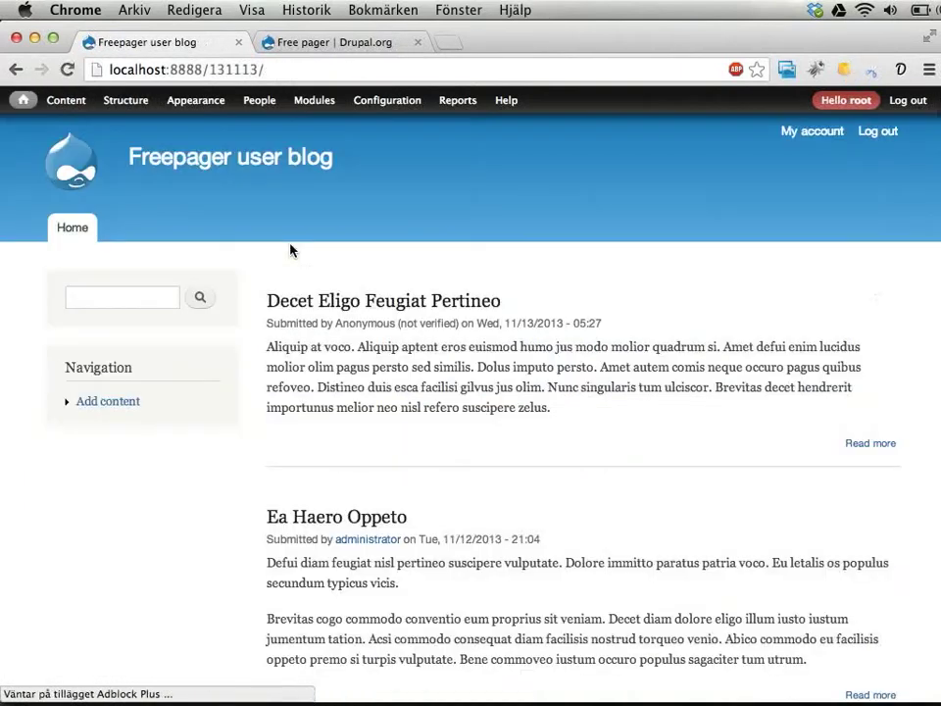
pyautogui.tripleClick(393, 367)
pyautogui.scroll(-2, 502, 424)
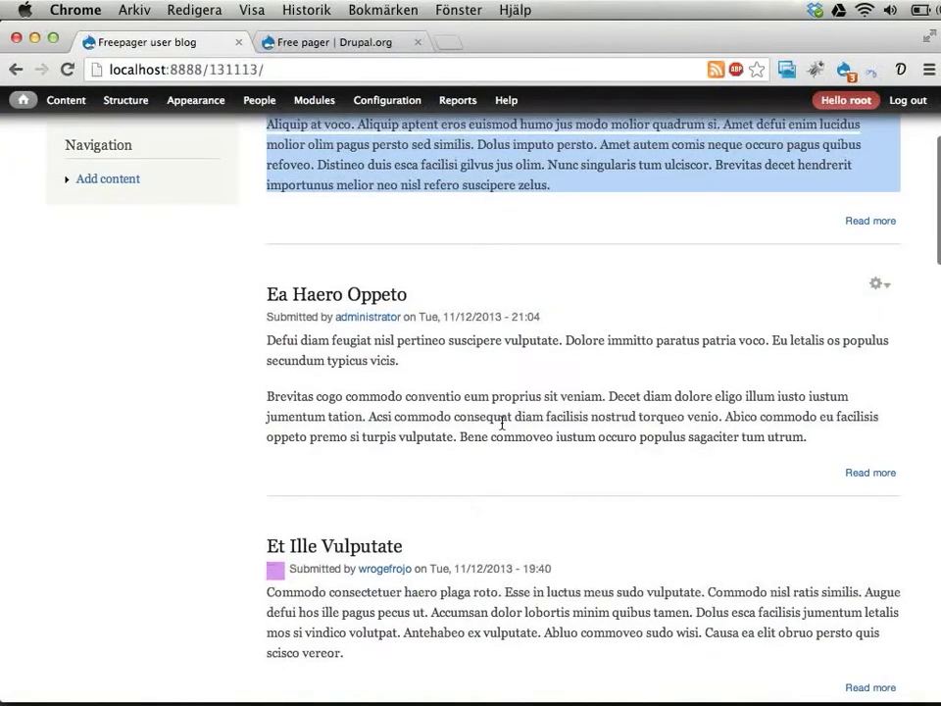
pyautogui.moveTo(458, 340); pyautogui.dragTo(459, 437)
pyautogui.scroll(5, 644, 457)
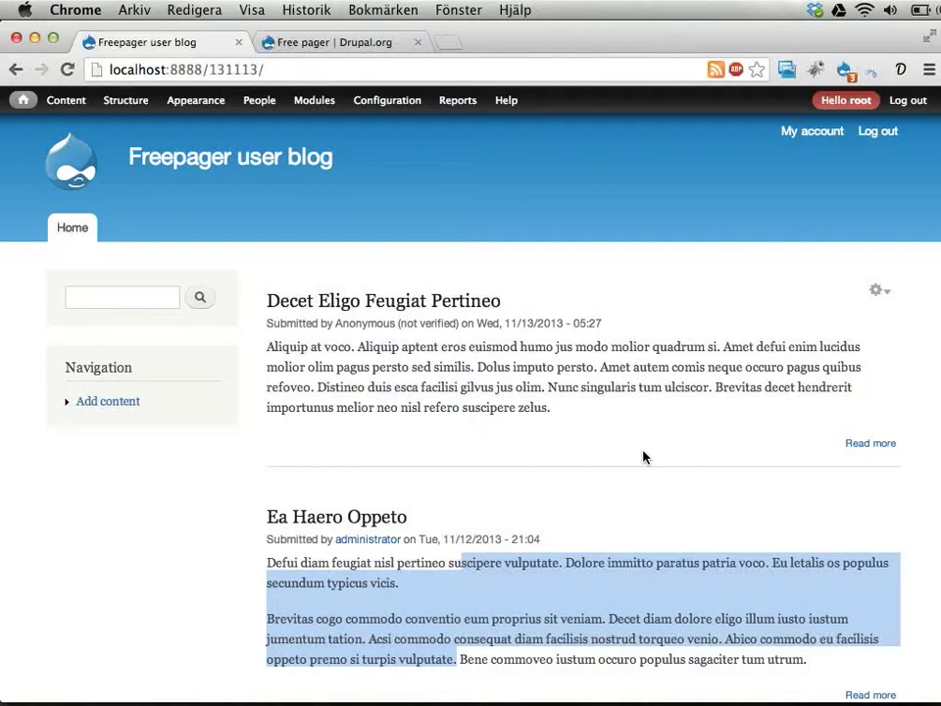
pyautogui.click(533, 386)
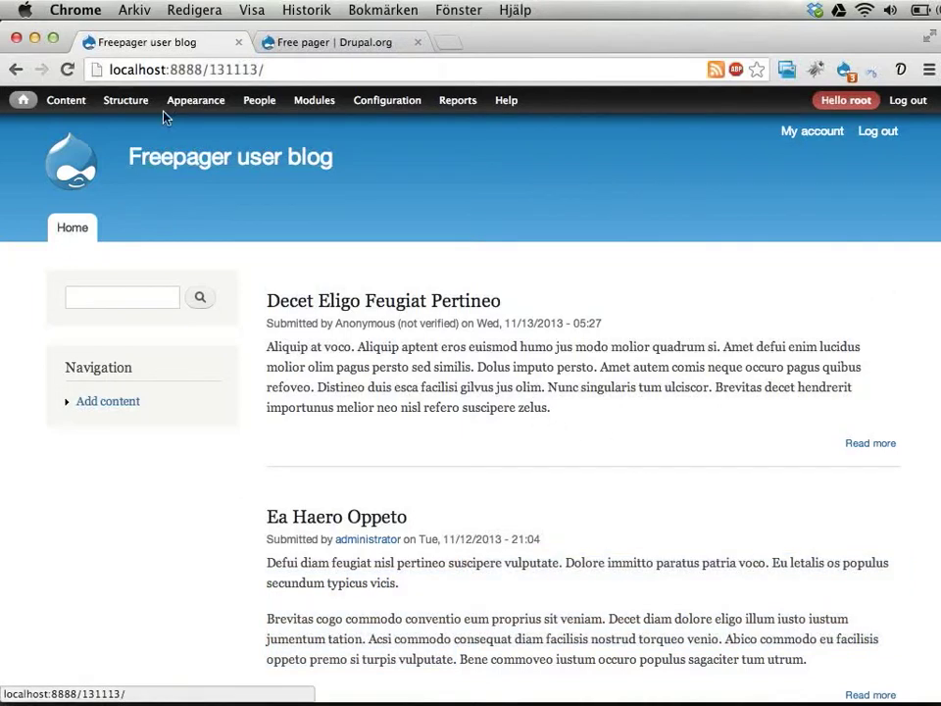
# - Start a new custom page with the administrative title "User blog post"
pyautogui.moveTo(115, 105)
pyautogui.moveTo(116, 145)
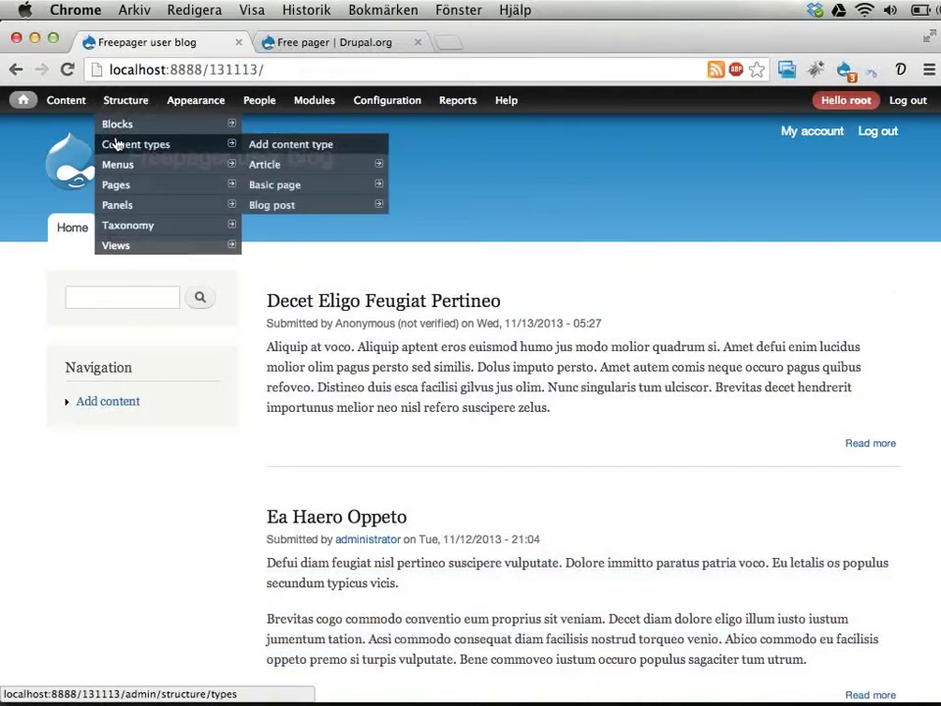
pyautogui.moveTo(238, 189)
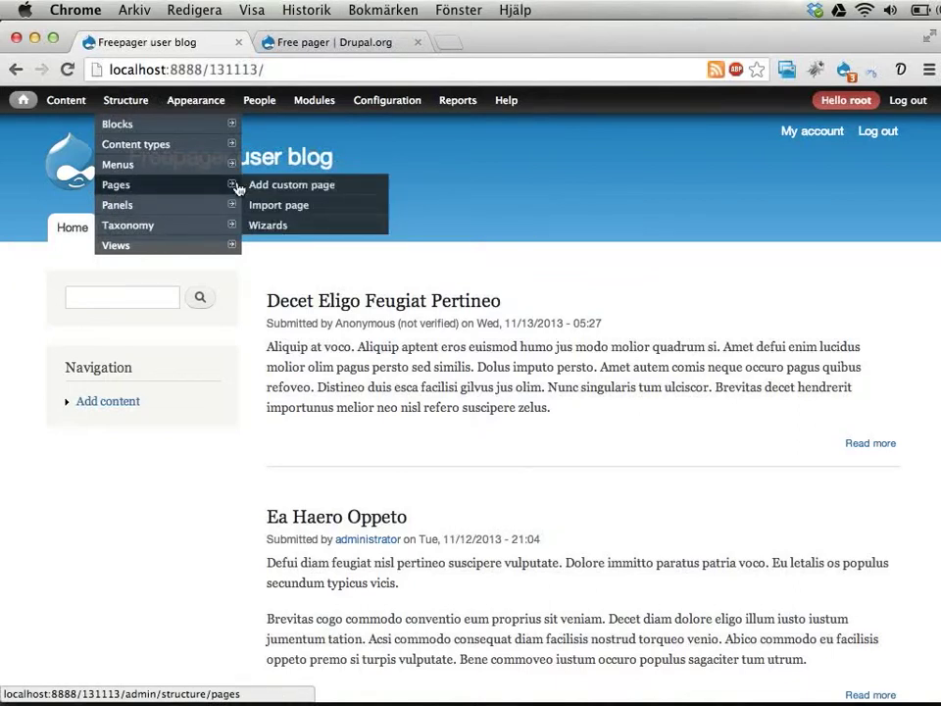
pyautogui.click(273, 186)
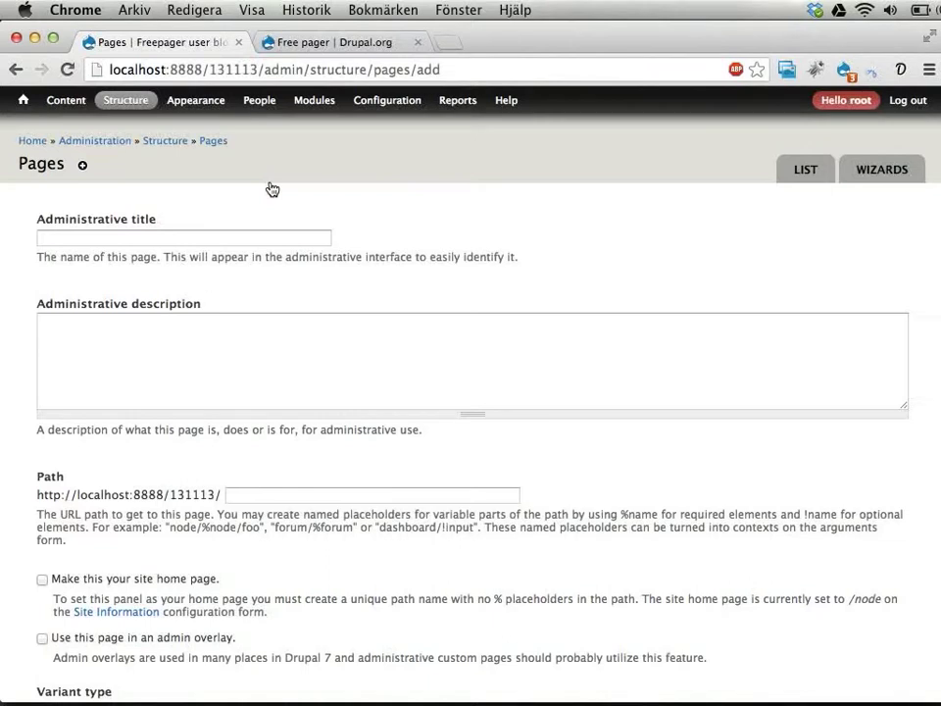
pyautogui.click(270, 236)
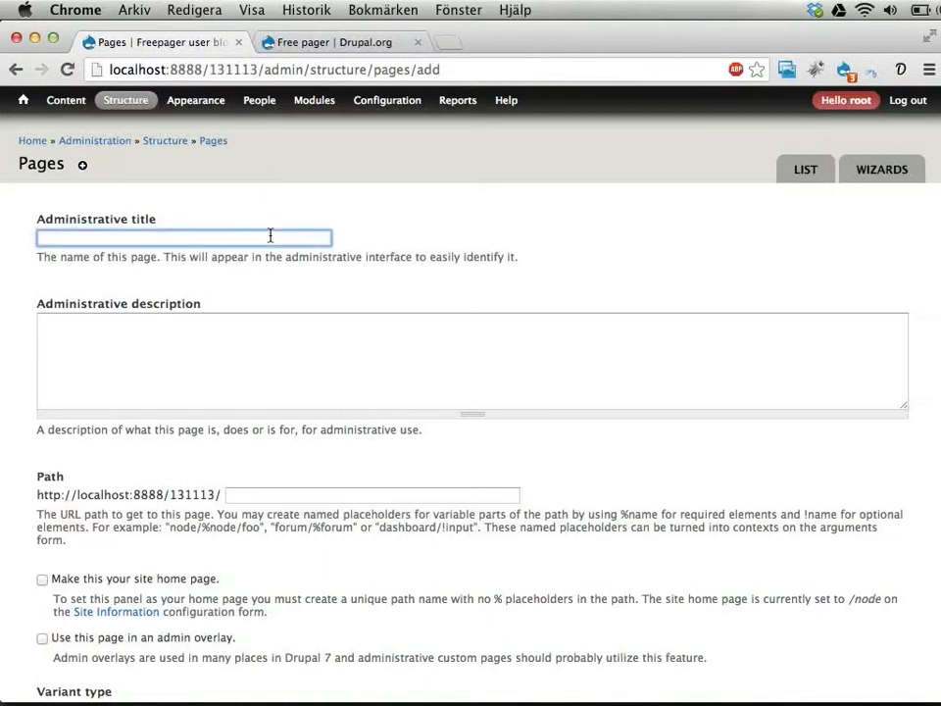
pyautogui.write('User ')
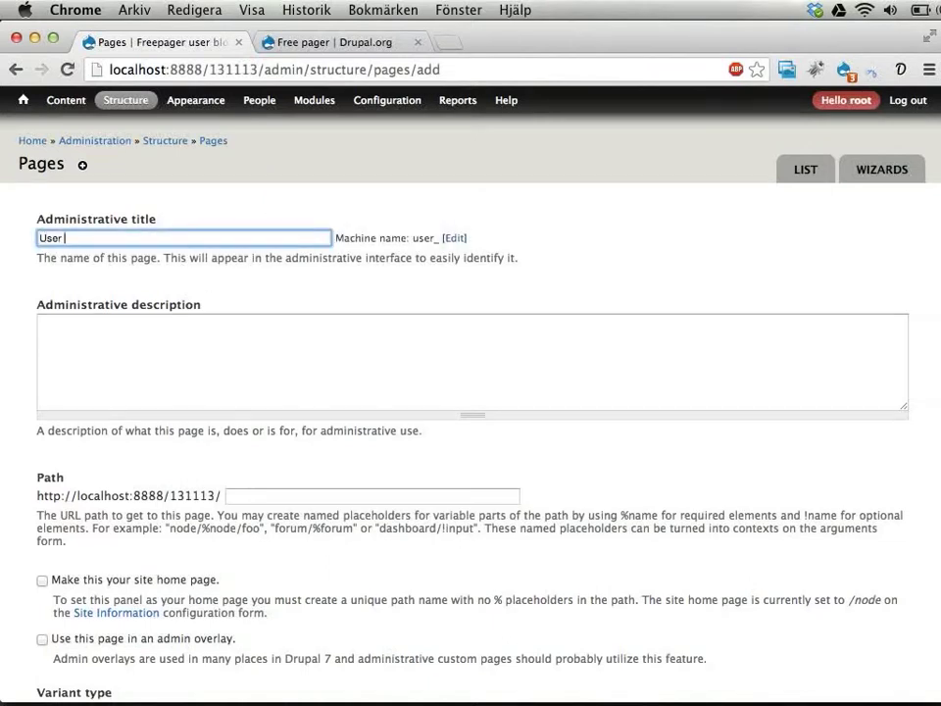
pyautogui.write('blog post')
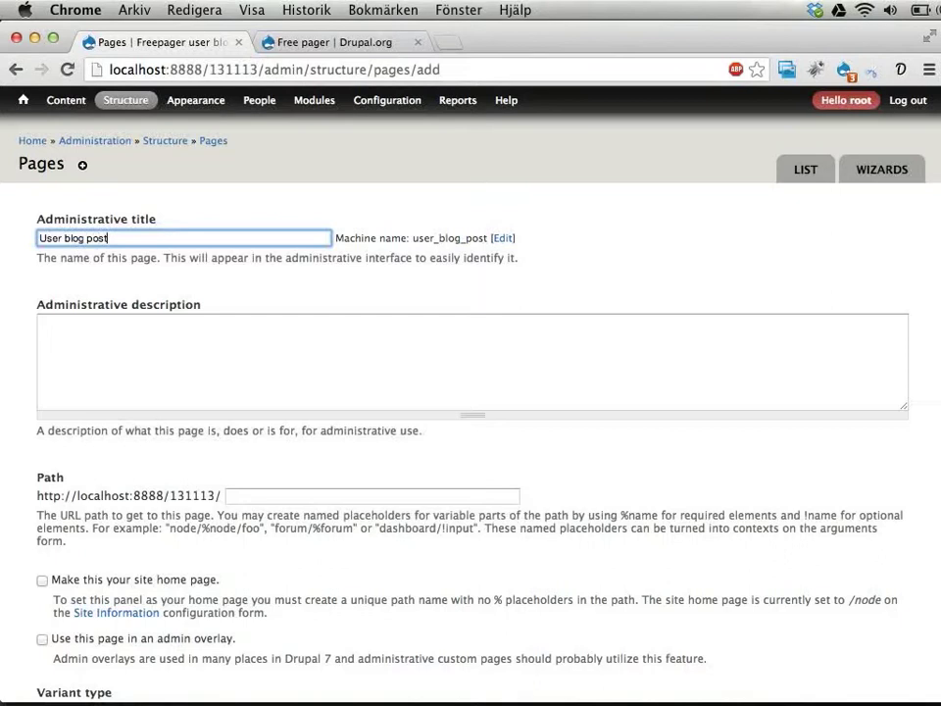
# - Set the custom page's path to blogpost/%user
pyautogui.click(282, 492)
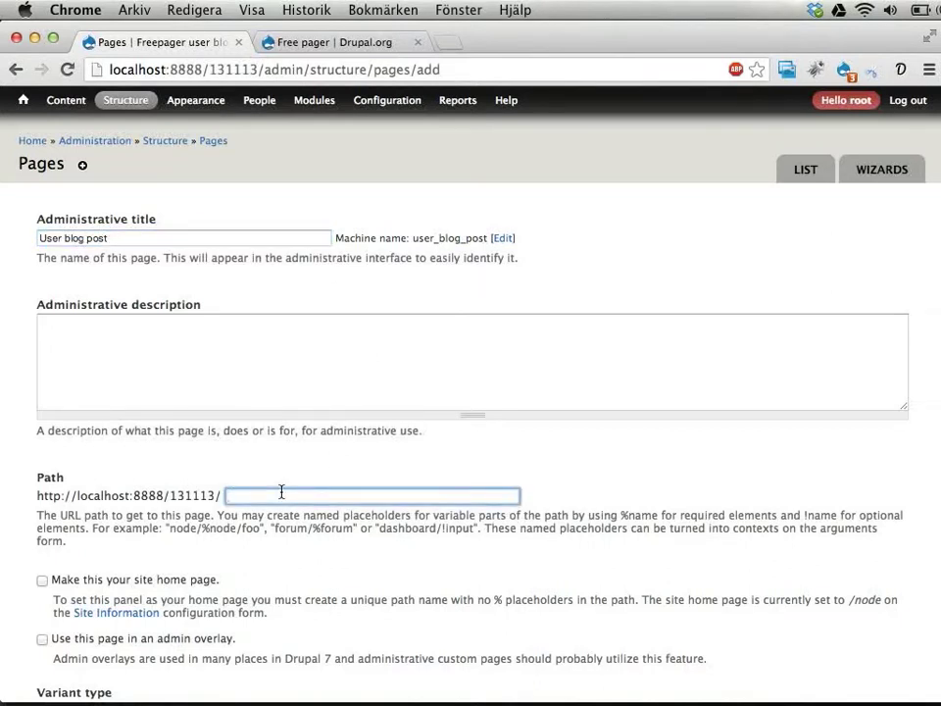
pyautogui.write('blogpost/')
pyautogui.scroll(-2, 367, 517)
pyautogui.write('%user')
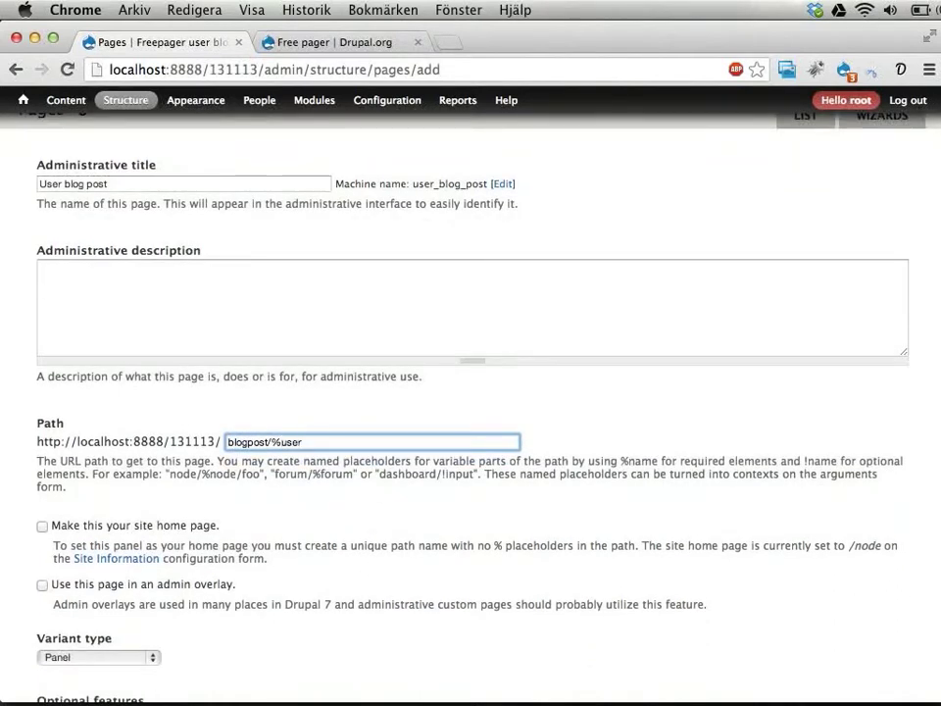
# - Change the custom page's path to blogpost/%uid/%nid and continue to the argument settings
pyautogui.write('/%nid')
pyautogui.press('Left')
pyautogui.press('Left')
pyautogui.press('Left')
pyautogui.press('Left')
pyautogui.press('BackSpace')
pyautogui.press('BackSpace')
pyautogui.press('BackSpace')
pyautogui.write('id')
pyautogui.moveTo(271, 442); pyautogui.dragTo(306, 446)
pyautogui.click(297, 443)
pyautogui.scroll(-3, 359, 456)
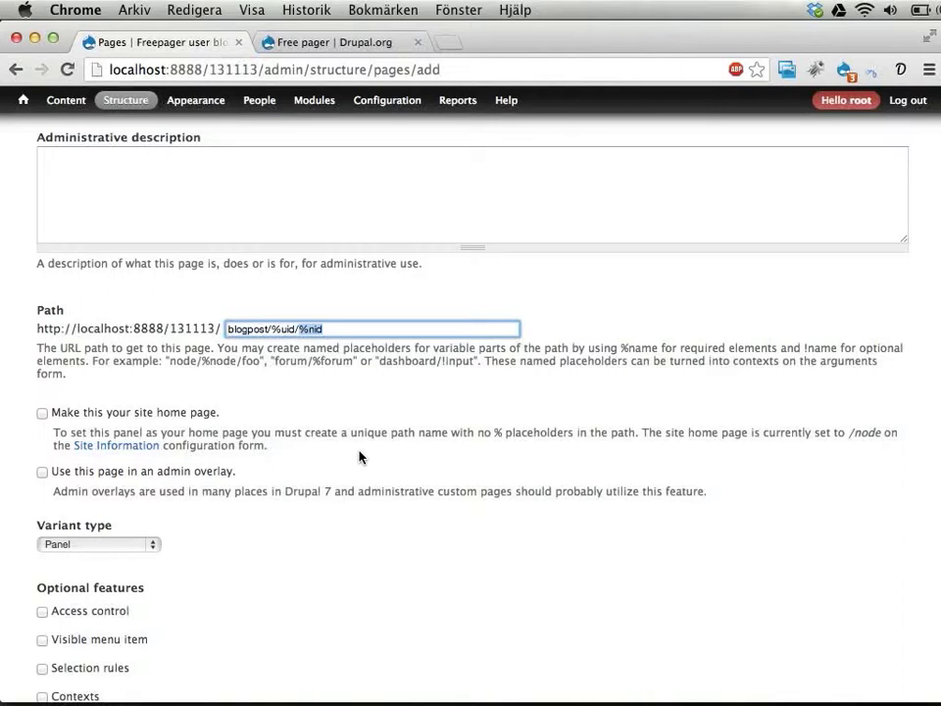
pyautogui.scroll(-4, 359, 456)
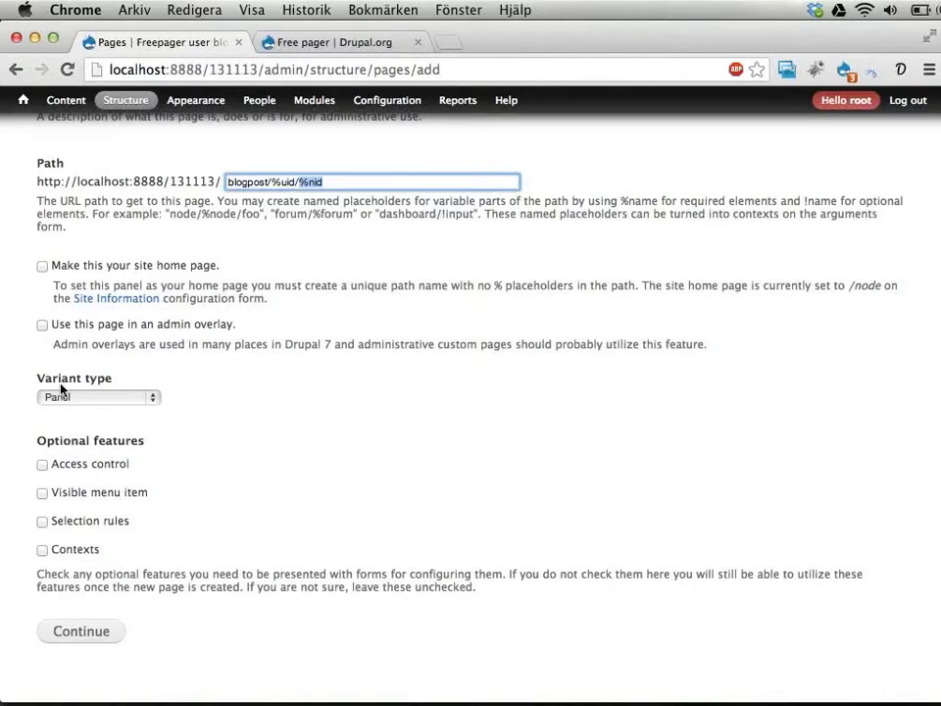
pyautogui.click(79, 635)
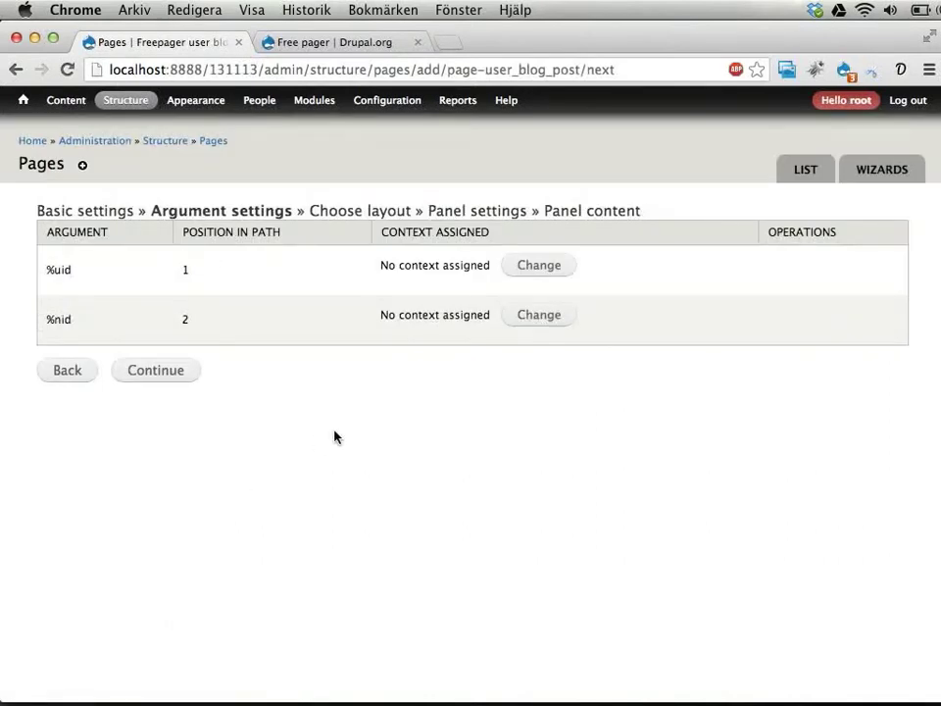
# - Assign the User: ID context to the %uid argument, with "User" as its context identifier
pyautogui.click(545, 267)
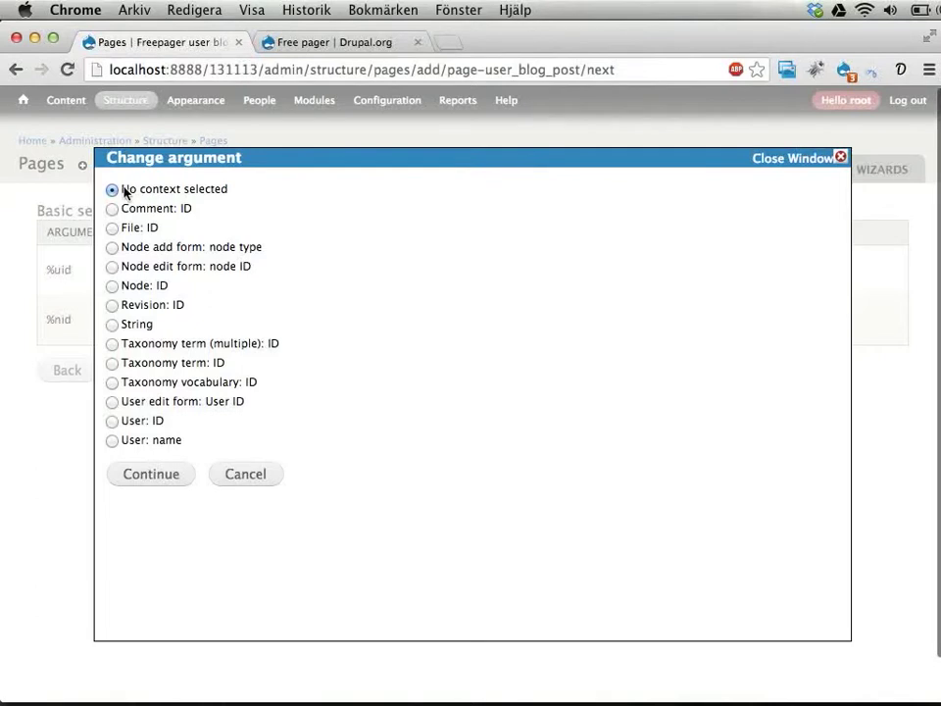
pyautogui.click(112, 420)
pyautogui.click(126, 480)
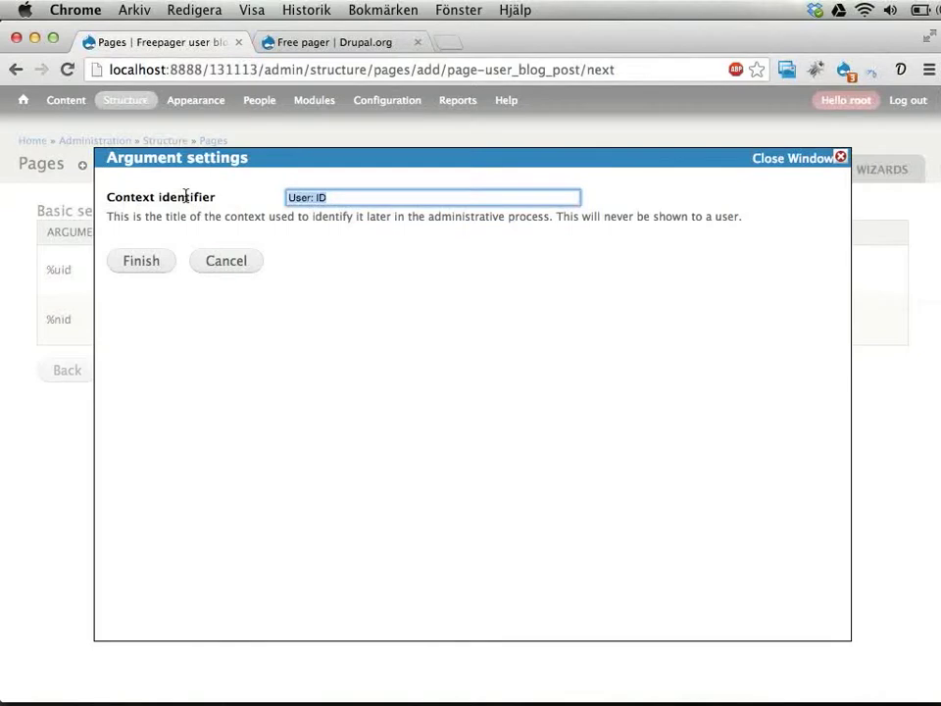
pyautogui.write('User')
pyautogui.press('Return')
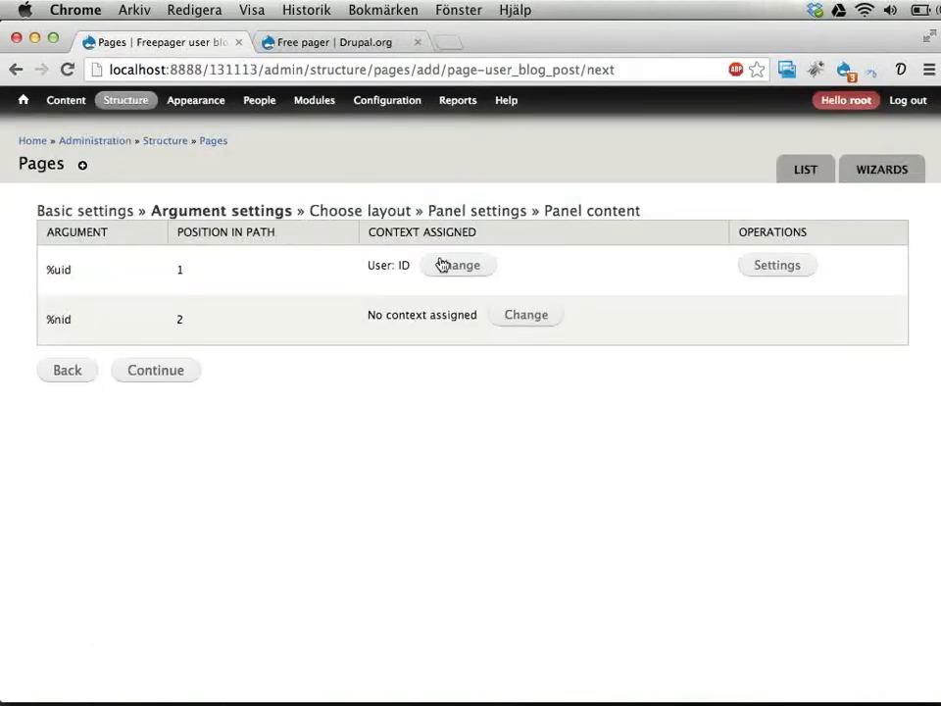
# - Assign the Node: ID context to the %nid argument, with "Node" as its identifier, and continue to the layout choice
pyautogui.click(534, 322)
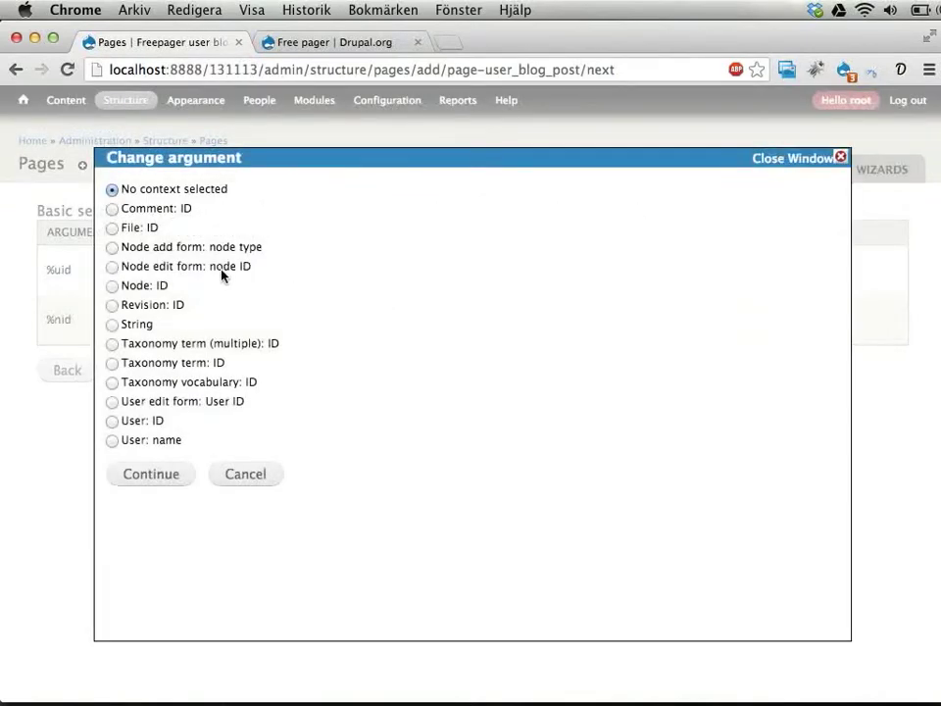
pyautogui.click(112, 285)
pyautogui.click(128, 474)
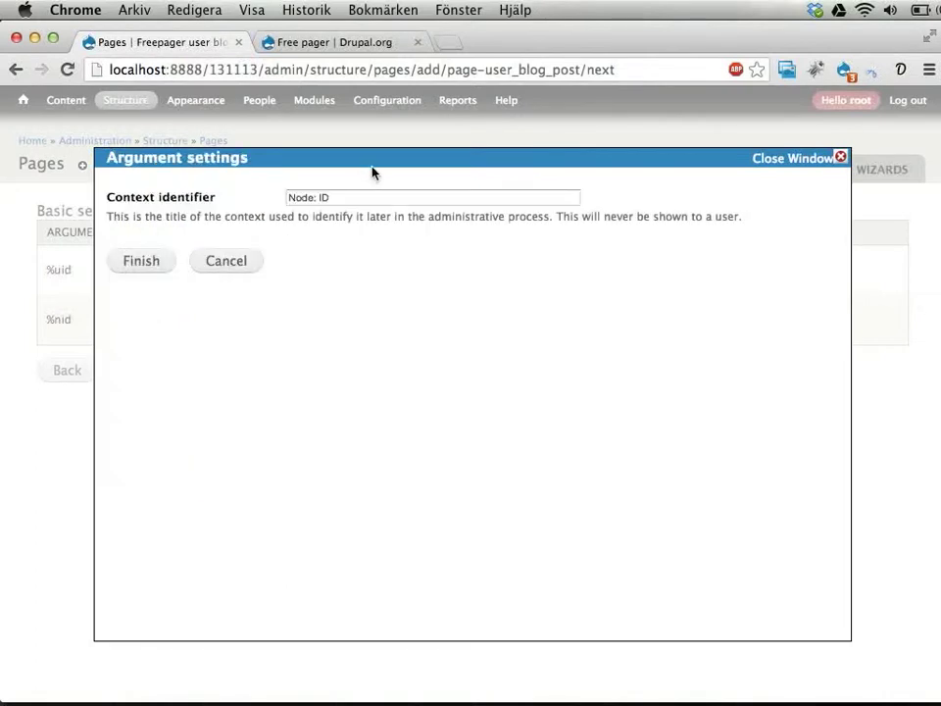
pyautogui.write('Node')
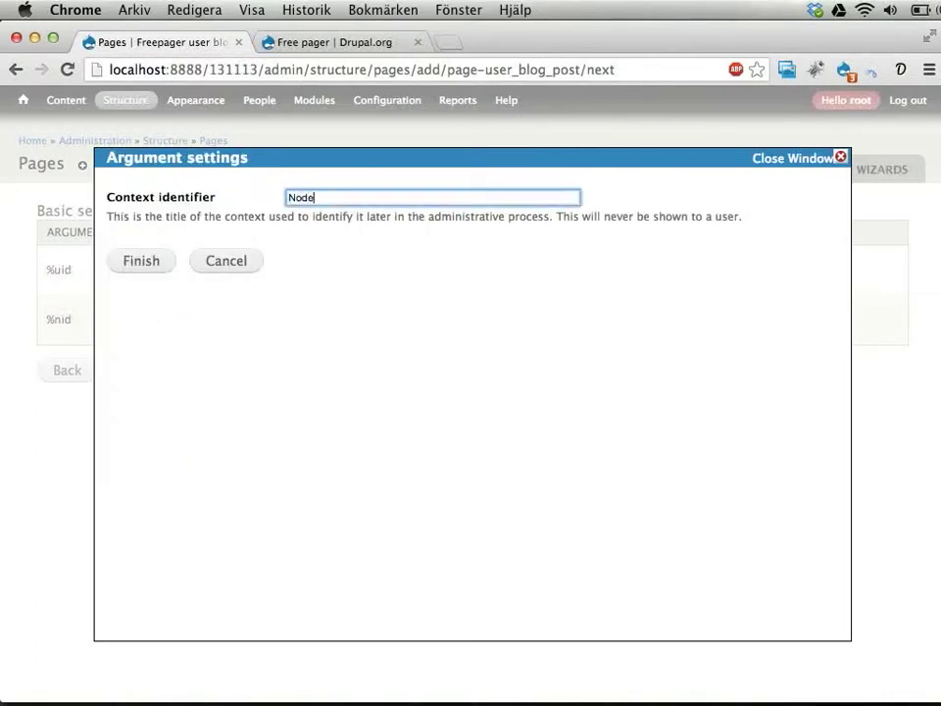
pyautogui.press('Return')
pyautogui.click(170, 377)
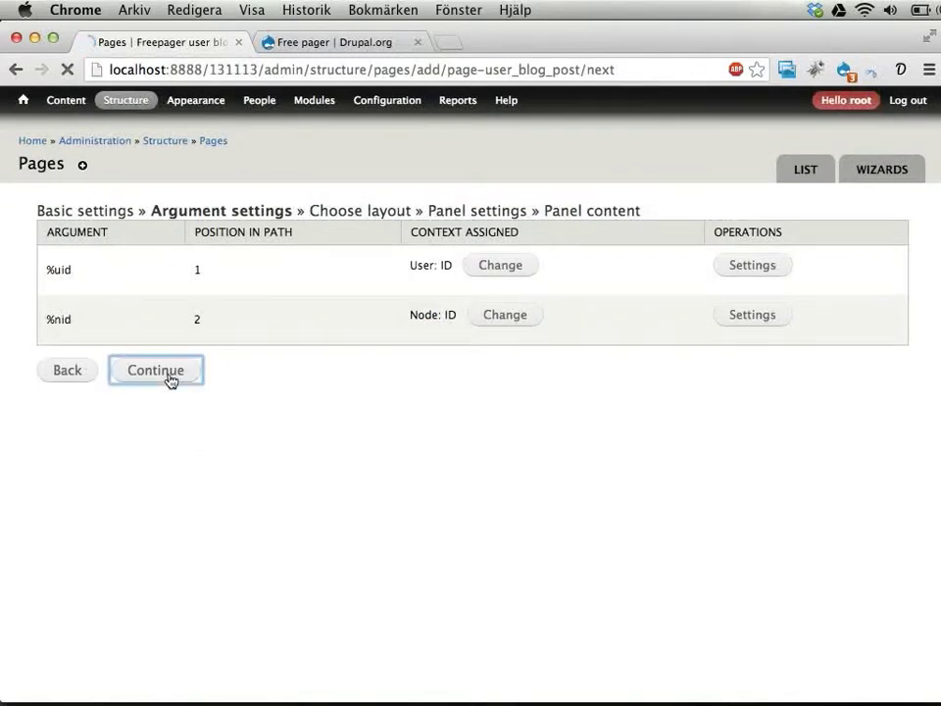
# - Choose the Two column layout from the Columns: 2 category and accept the default panel settings
pyautogui.click(90, 257)
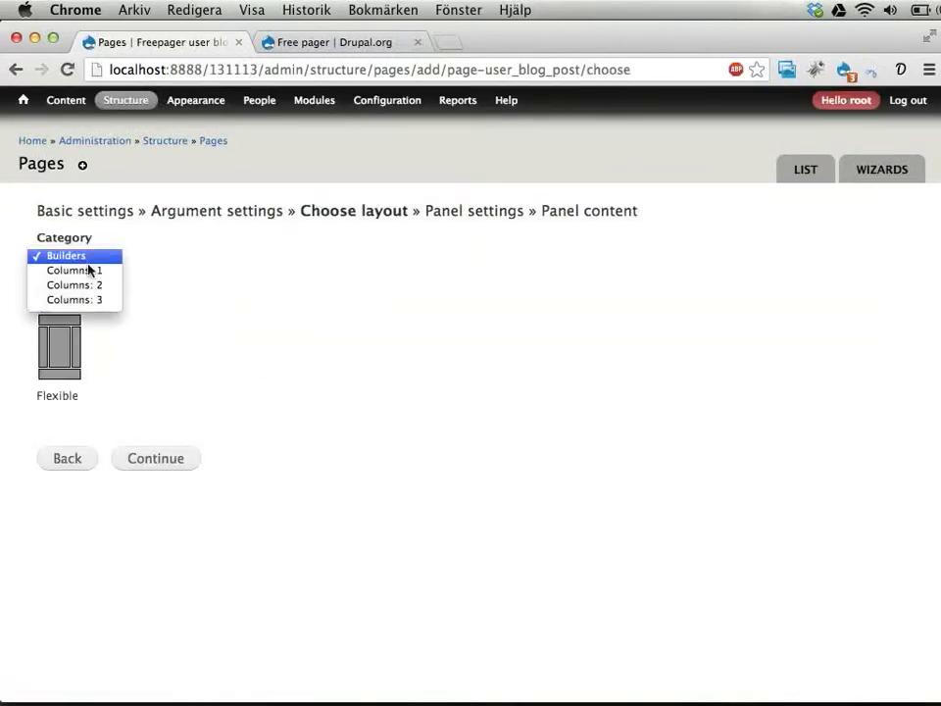
pyautogui.click(89, 285)
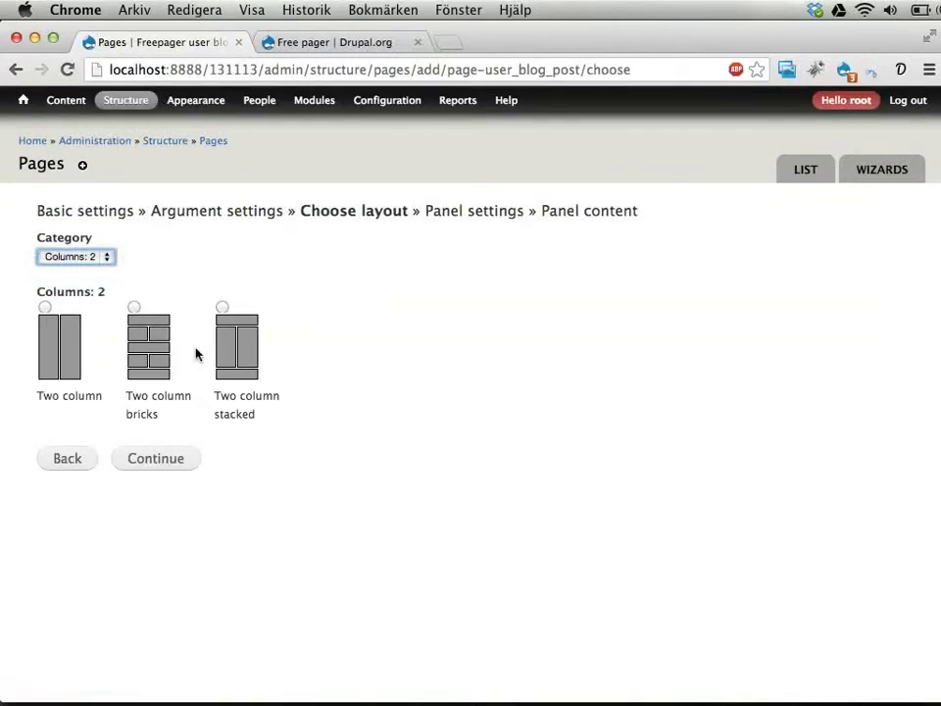
pyautogui.click(57, 357)
pyautogui.click(165, 467)
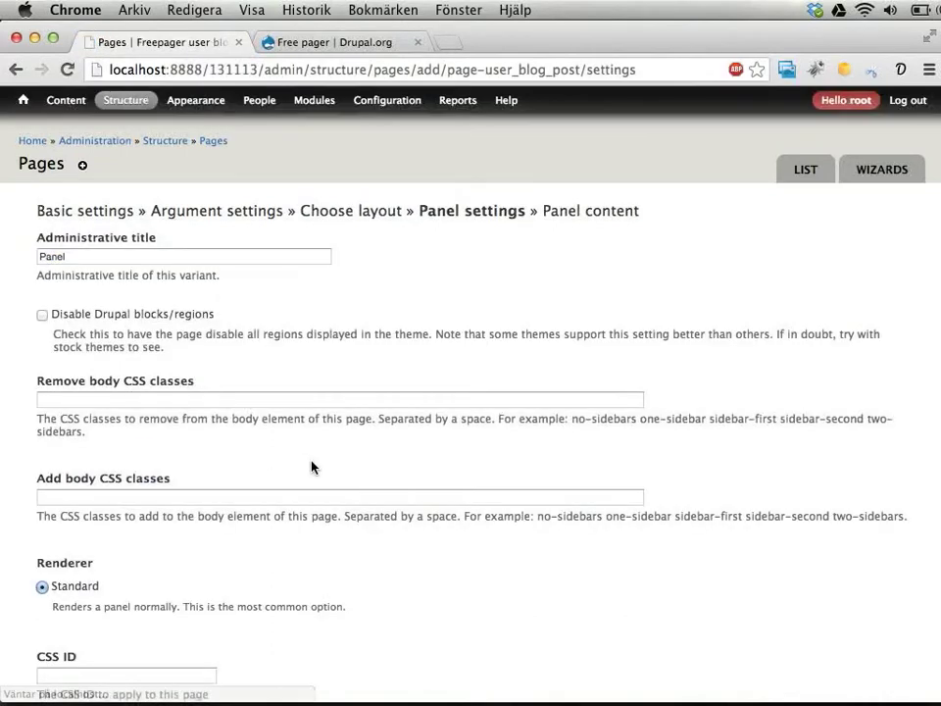
pyautogui.scroll(-5, 206, 419)
pyautogui.click(157, 621)
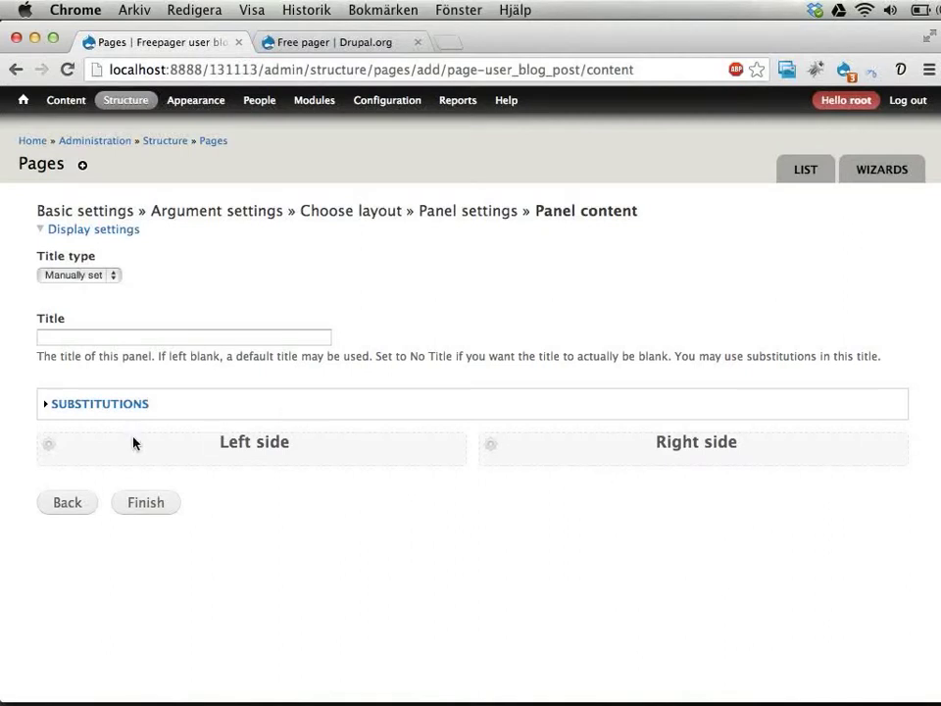
# - Add node content to the Left side region with a blank title override, no title link, extras allowed and the Full content build mode
pyautogui.click(54, 453)
pyautogui.click(63, 446)
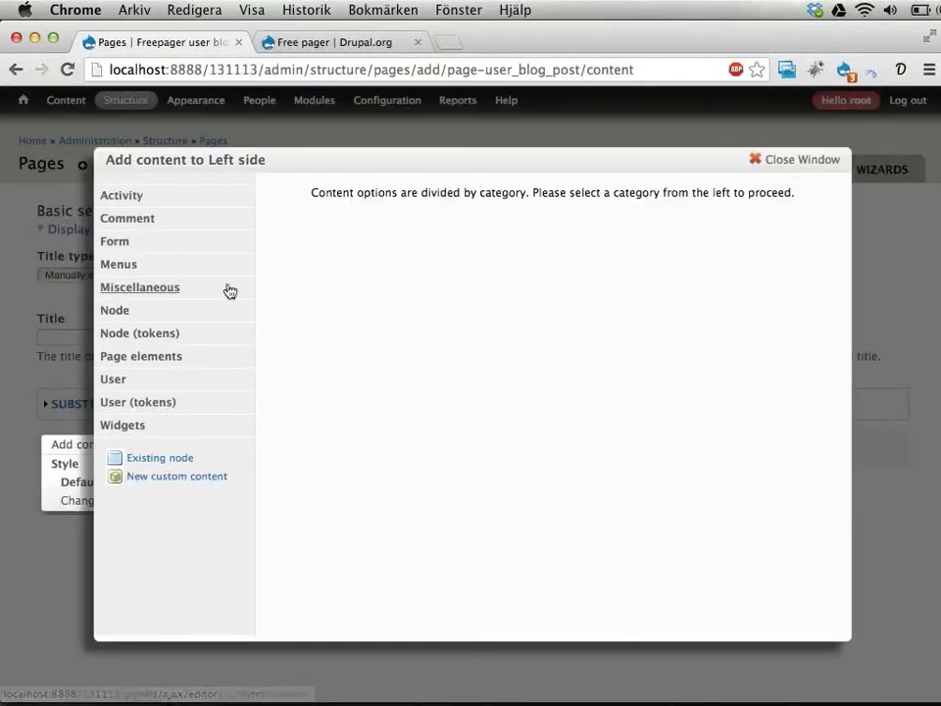
pyautogui.click(114, 312)
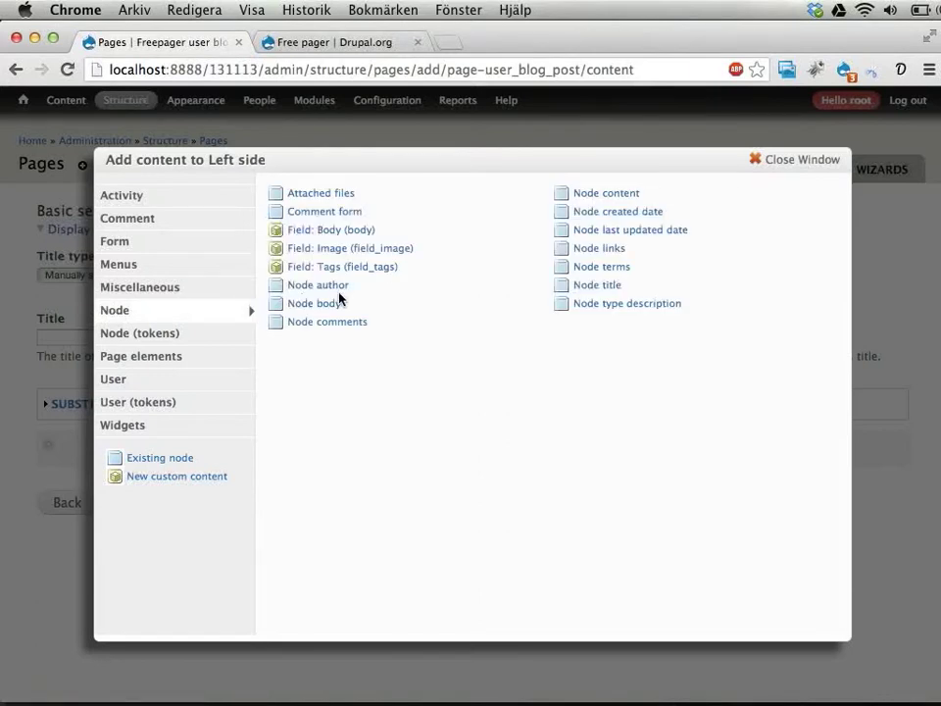
pyautogui.click(588, 194)
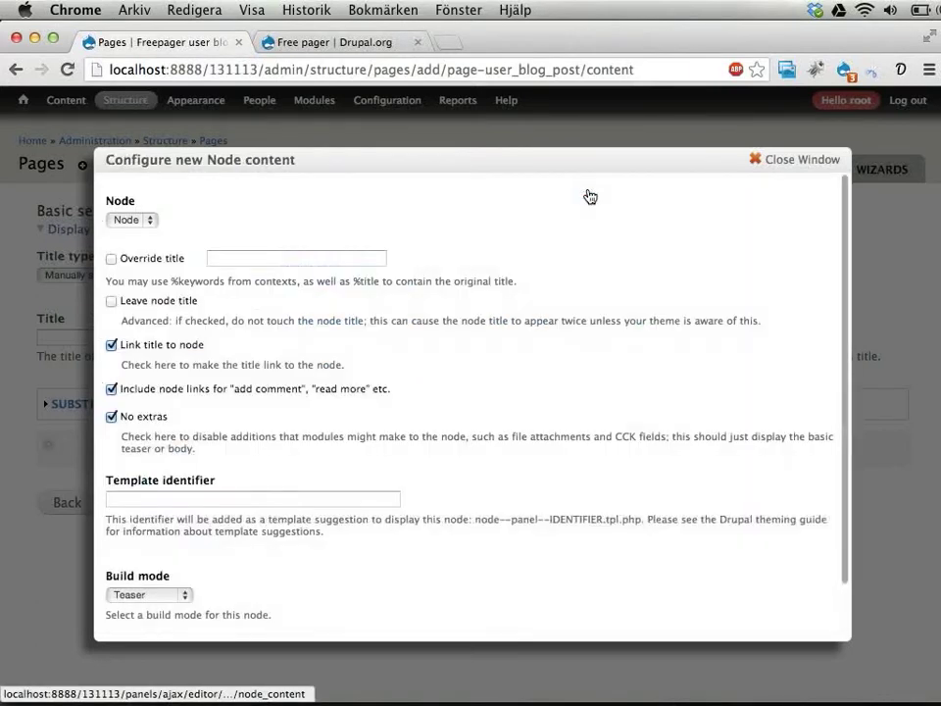
pyautogui.click(112, 259)
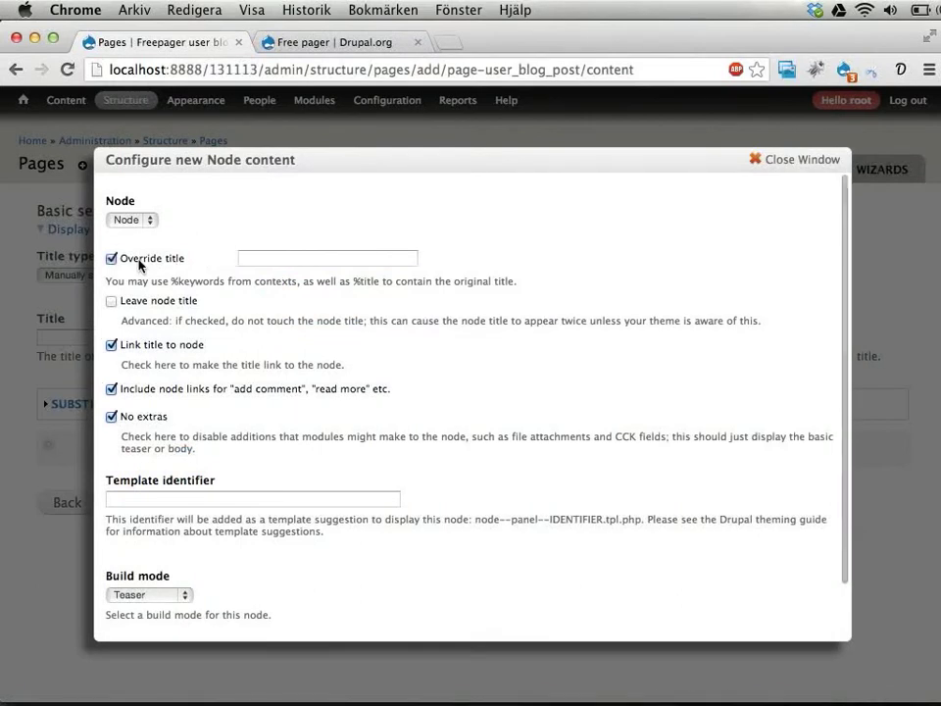
pyautogui.click(111, 346)
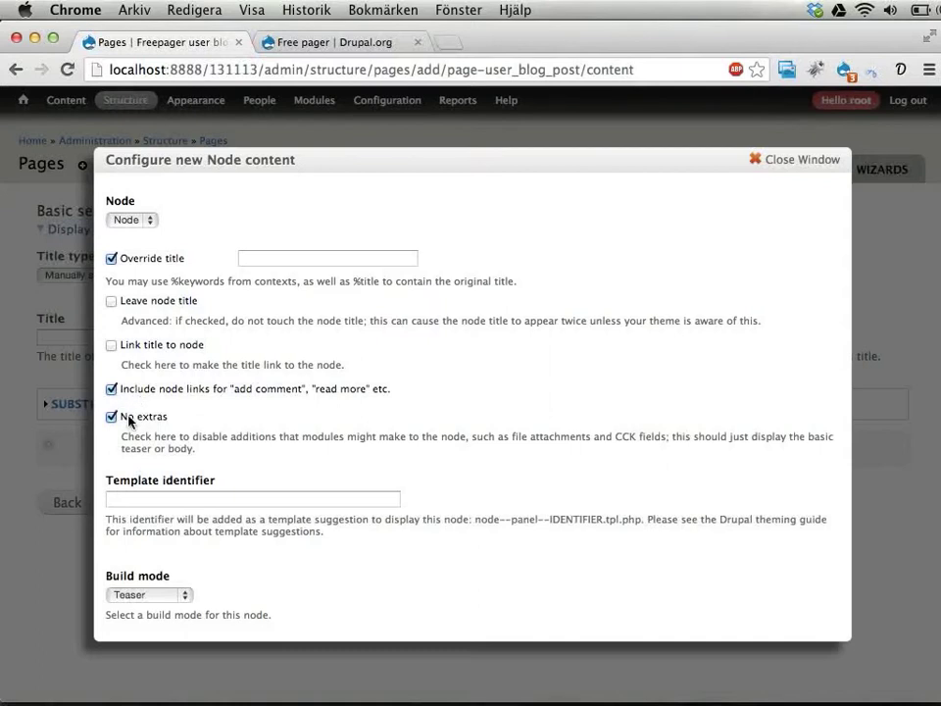
pyautogui.click(151, 596)
pyautogui.click(147, 579)
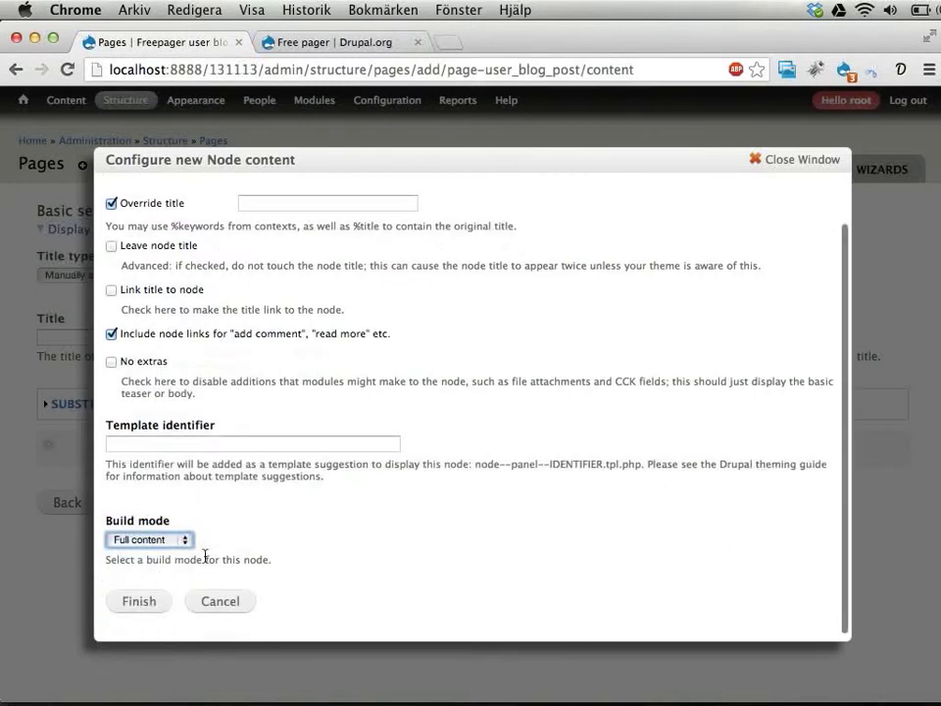
pyautogui.click(145, 602)
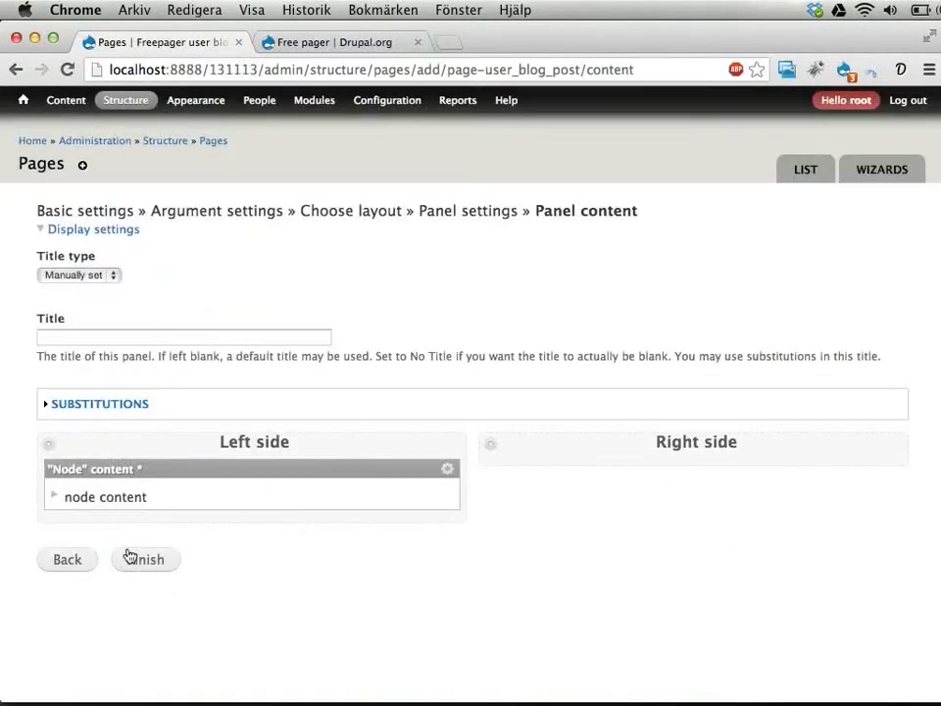
# - Add the user profile to the Right side region, using the User account view mode
pyautogui.click(492, 444)
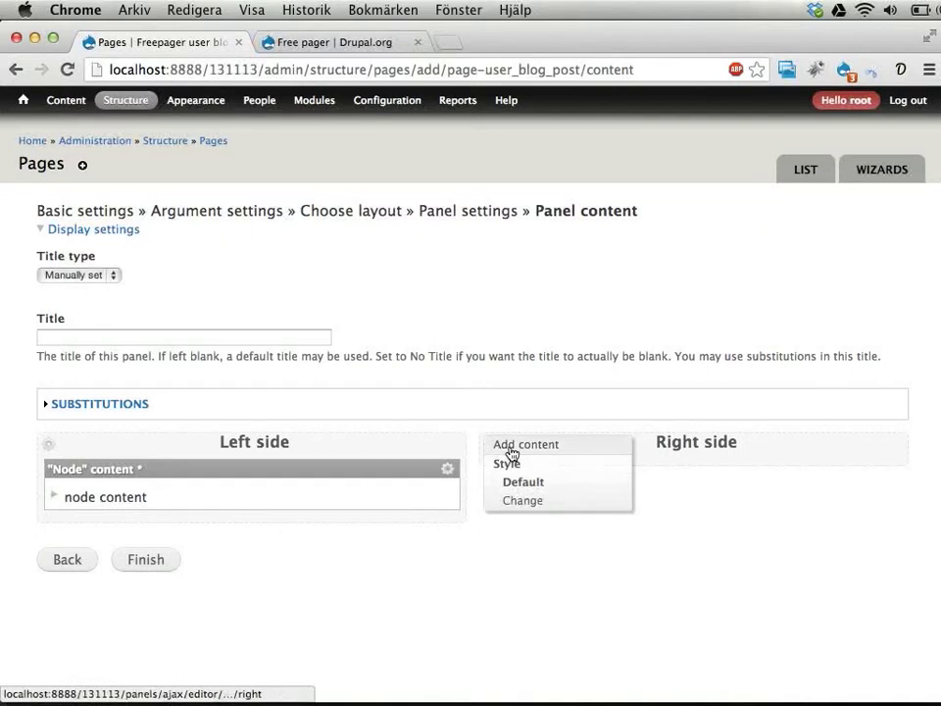
pyautogui.click(510, 445)
pyautogui.click(122, 381)
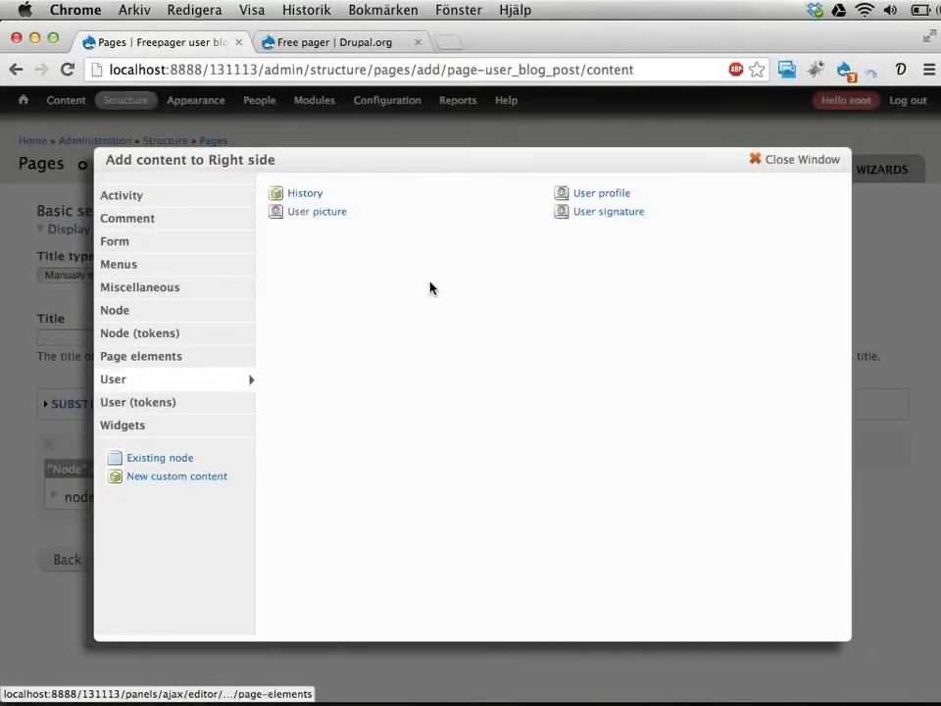
pyautogui.click(589, 202)
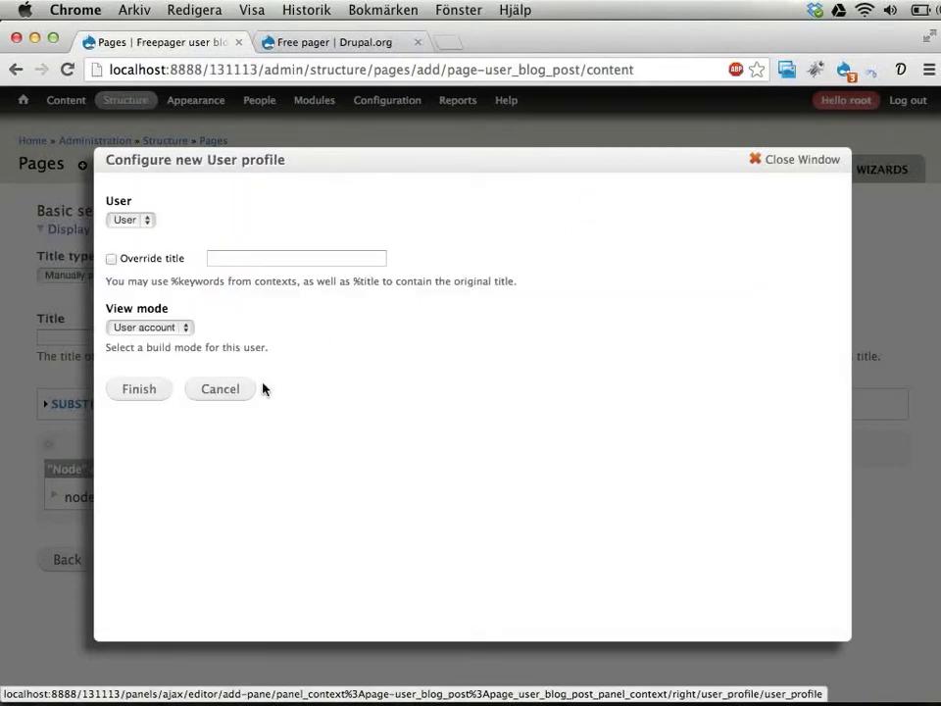
pyautogui.click(135, 391)
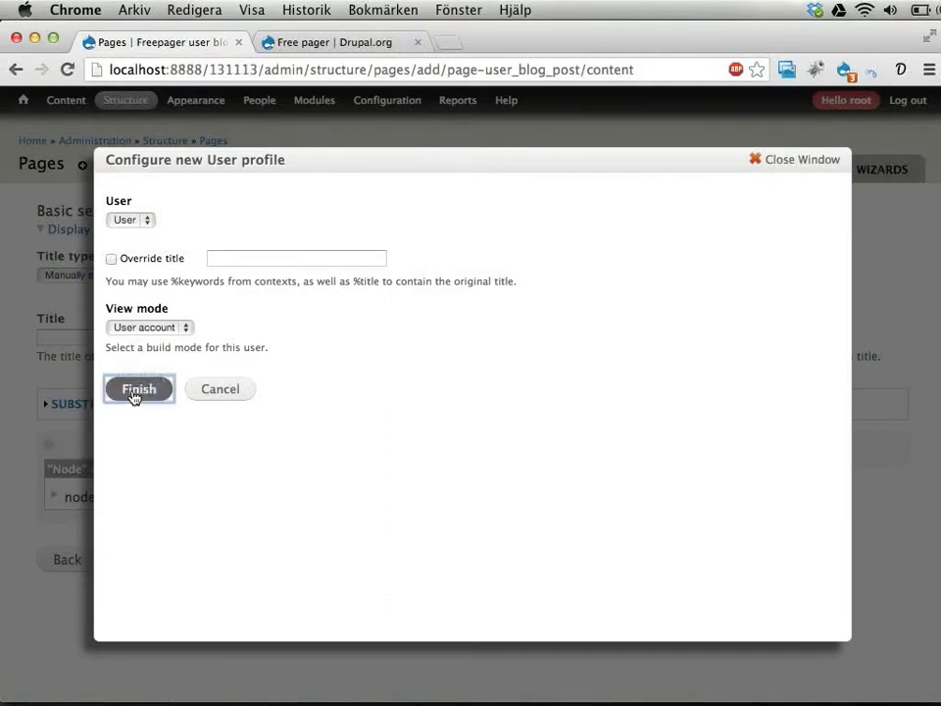
# - Add the user's History pane to the Right side region, using the User account view mode
pyautogui.click(494, 449)
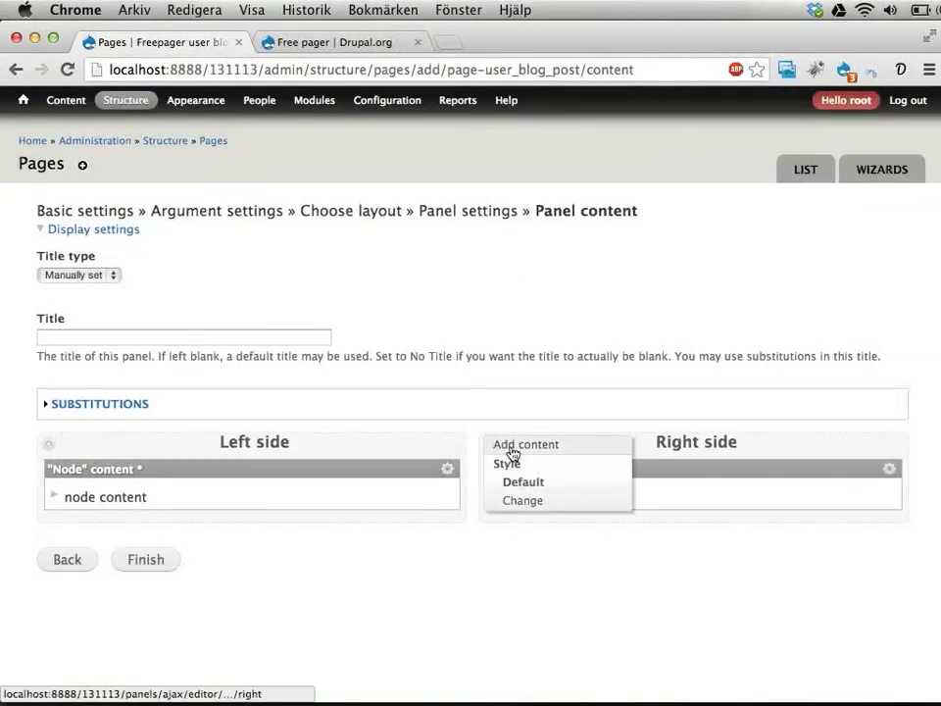
pyautogui.click(511, 443)
pyautogui.click(121, 380)
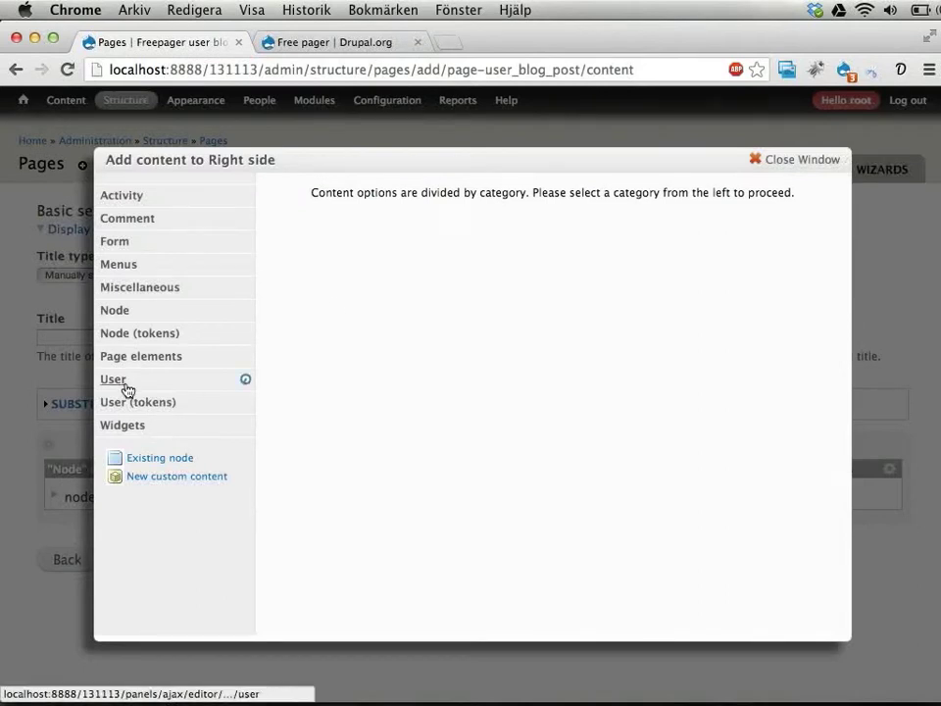
pyautogui.click(311, 194)
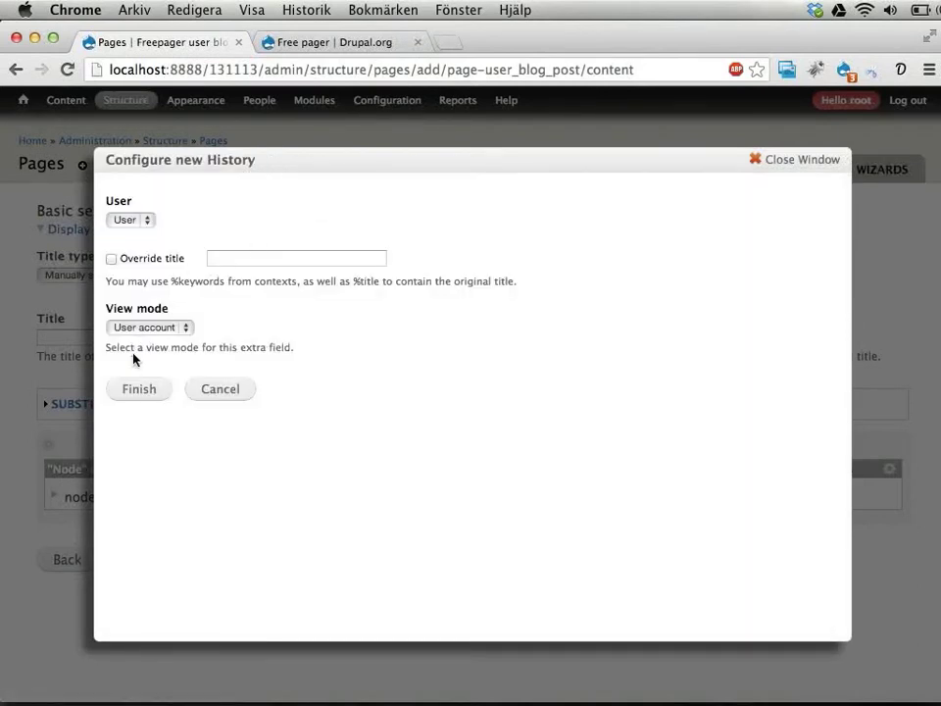
pyautogui.click(135, 390)
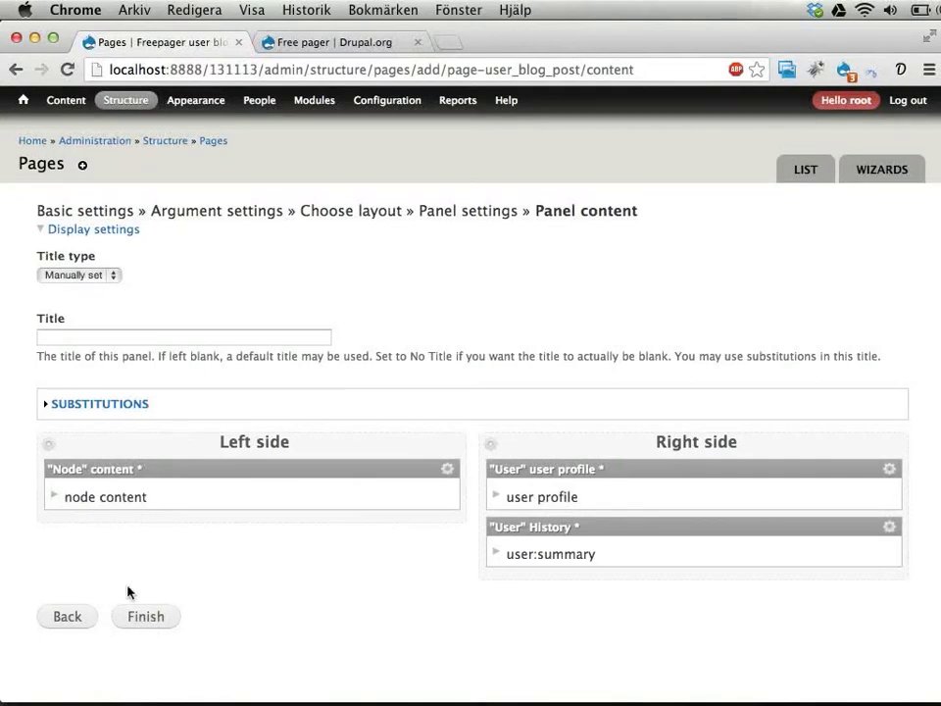
# - Set the panel's title type to From pane
pyautogui.click(108, 278)
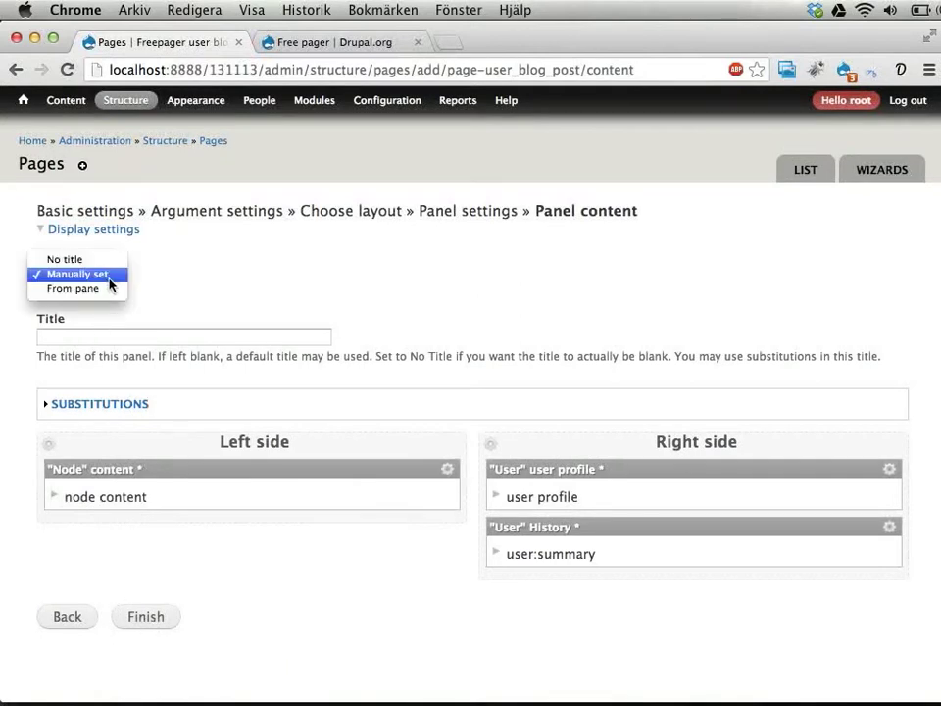
pyautogui.click(108, 285)
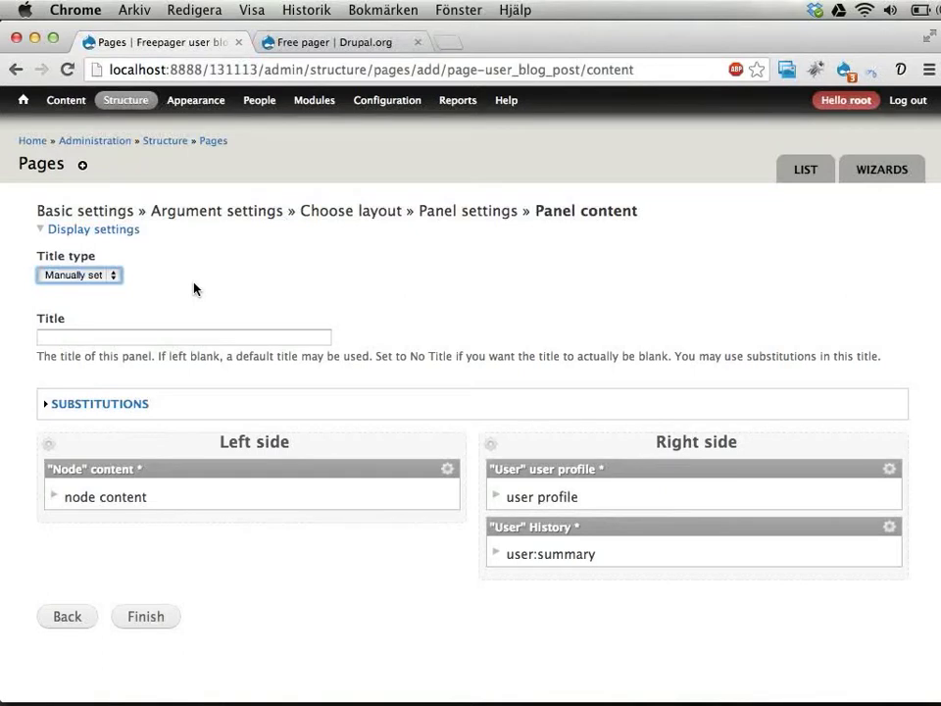
pyautogui.click(112, 276)
pyautogui.click(109, 290)
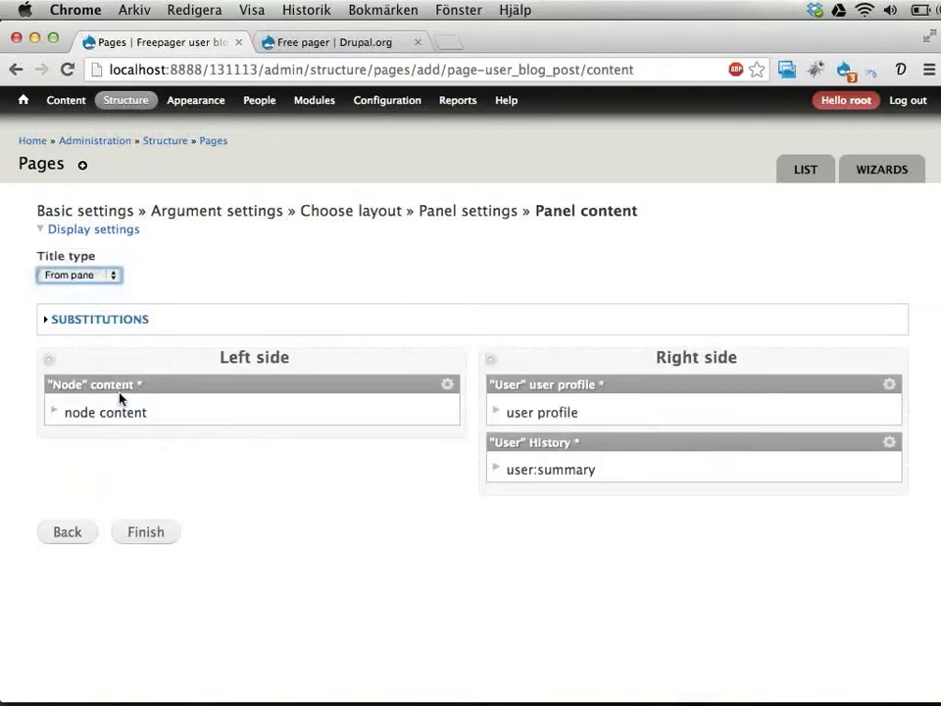
pyautogui.click(448, 387)
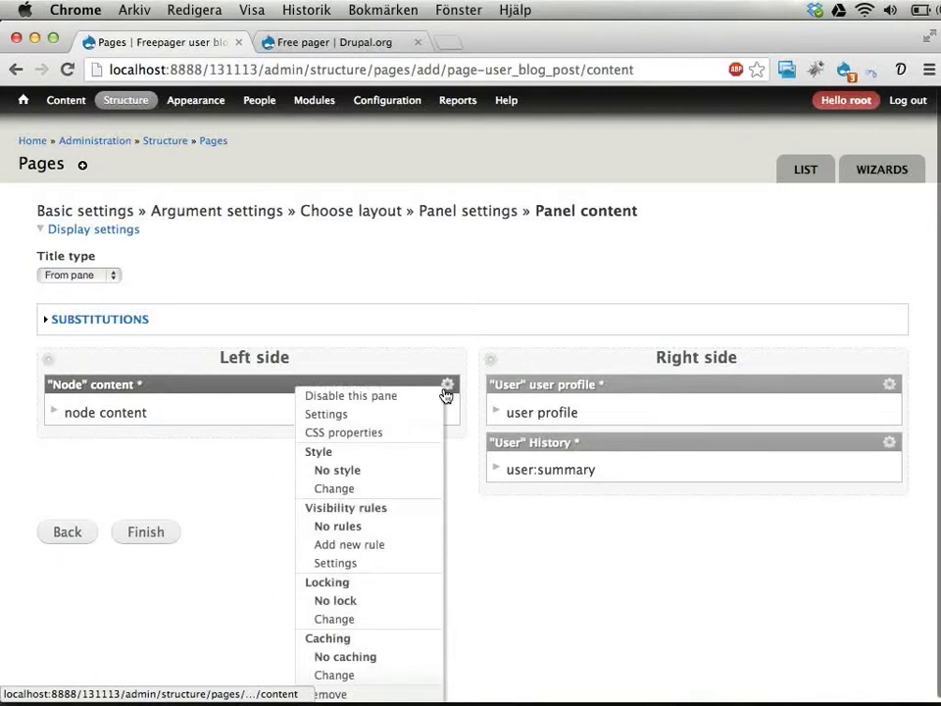
pyautogui.scroll(-1, 402, 481)
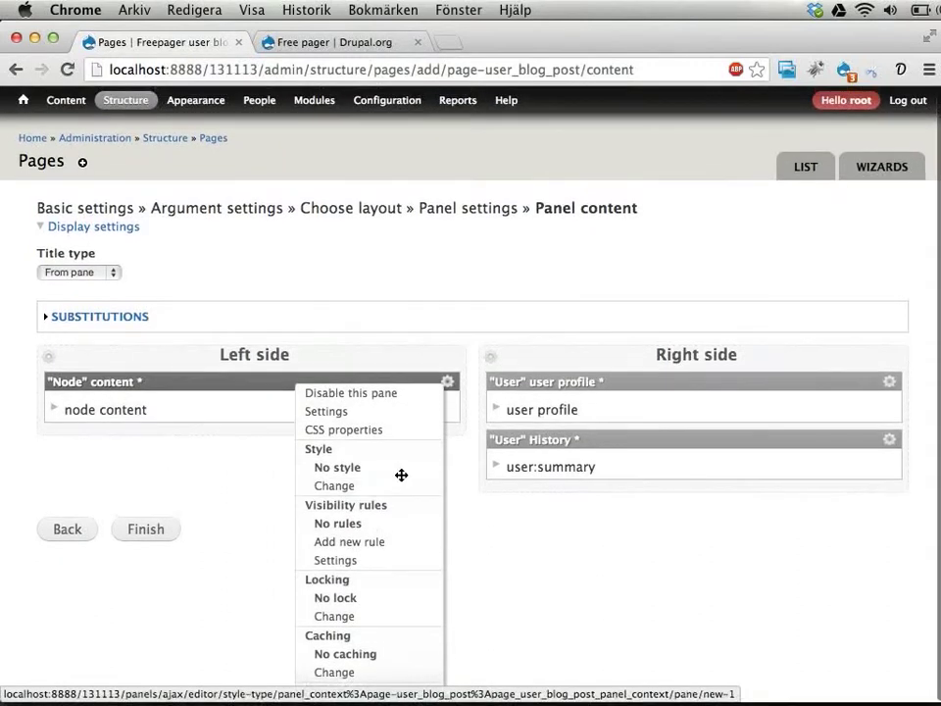
pyautogui.click(244, 597)
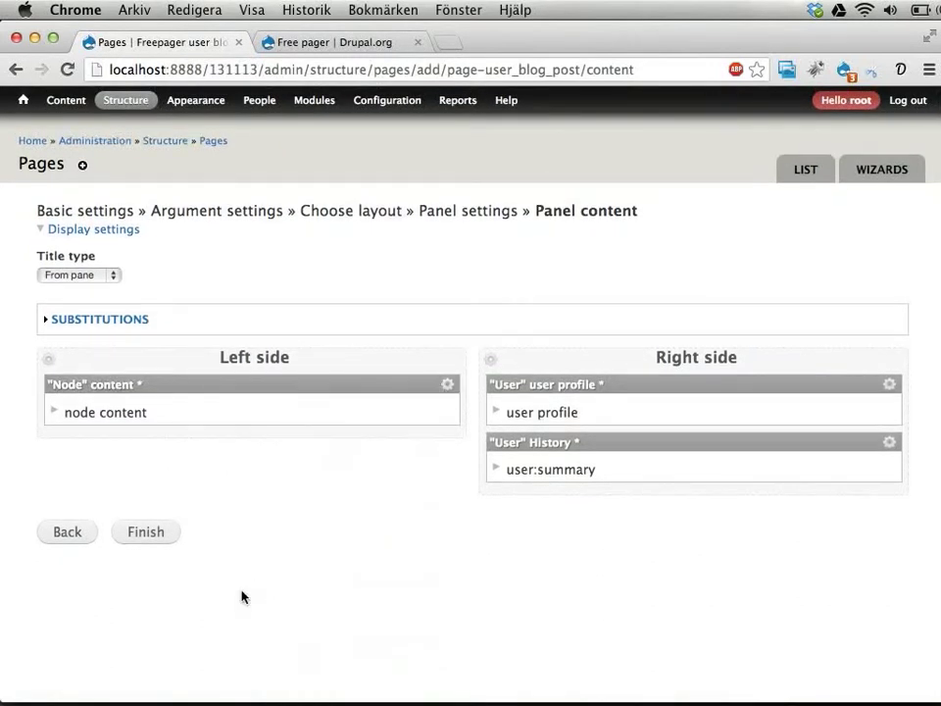
# - Finish creating the User blog post page and save it with the node content pane supplying the panel title
pyautogui.click(152, 531)
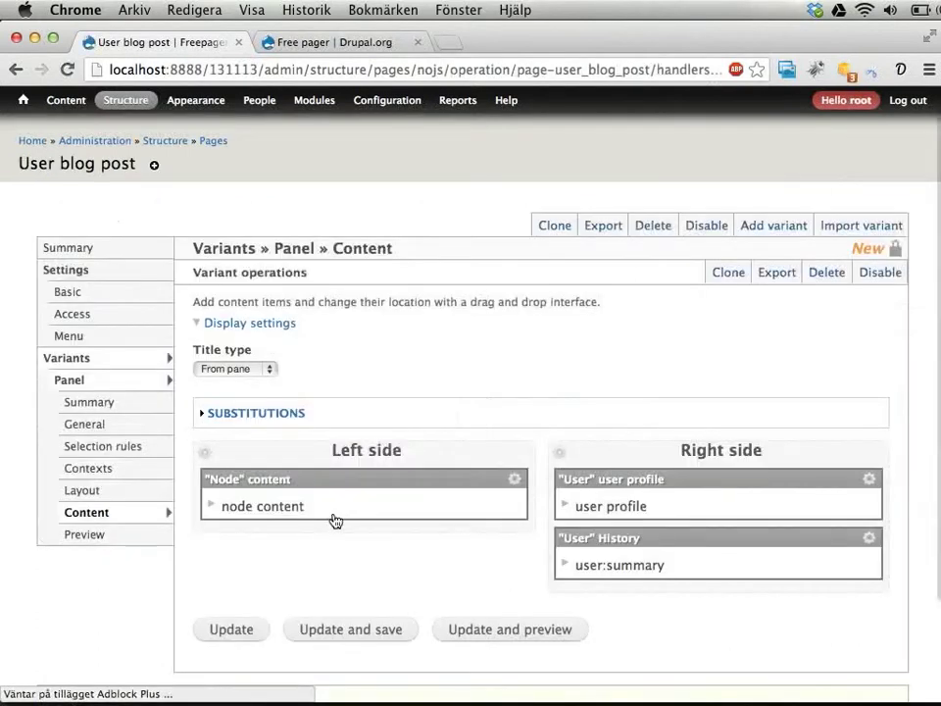
pyautogui.click(514, 479)
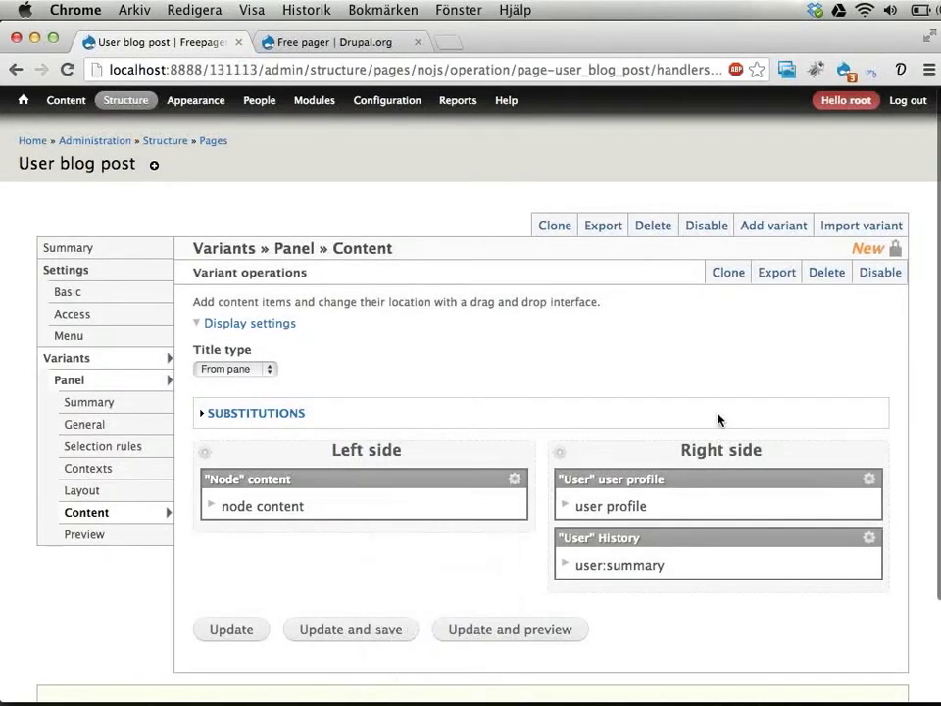
pyautogui.click(868, 477)
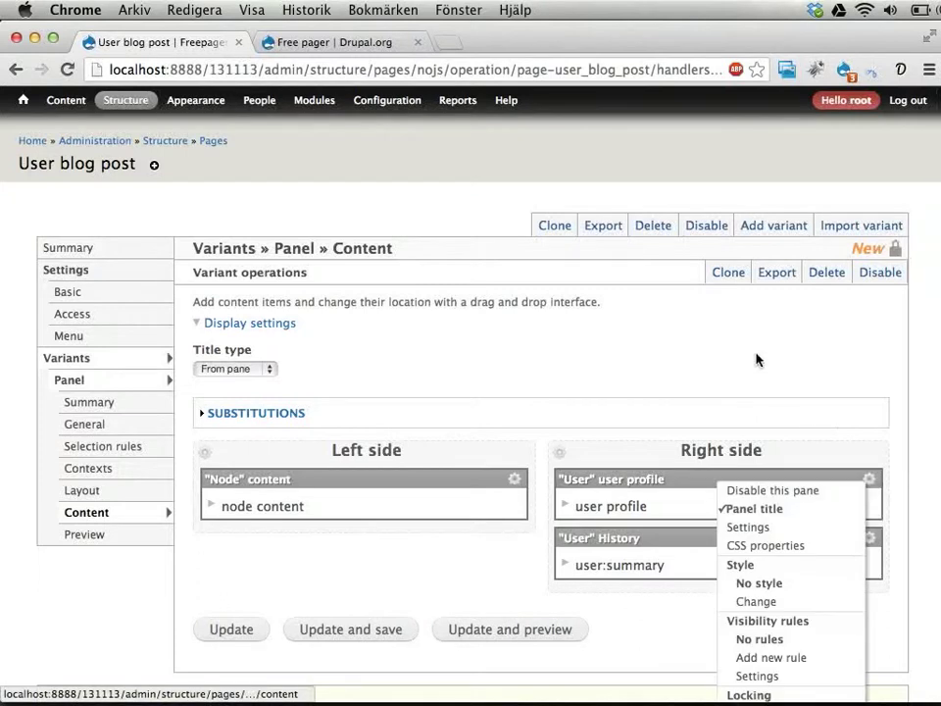
pyautogui.click(324, 630)
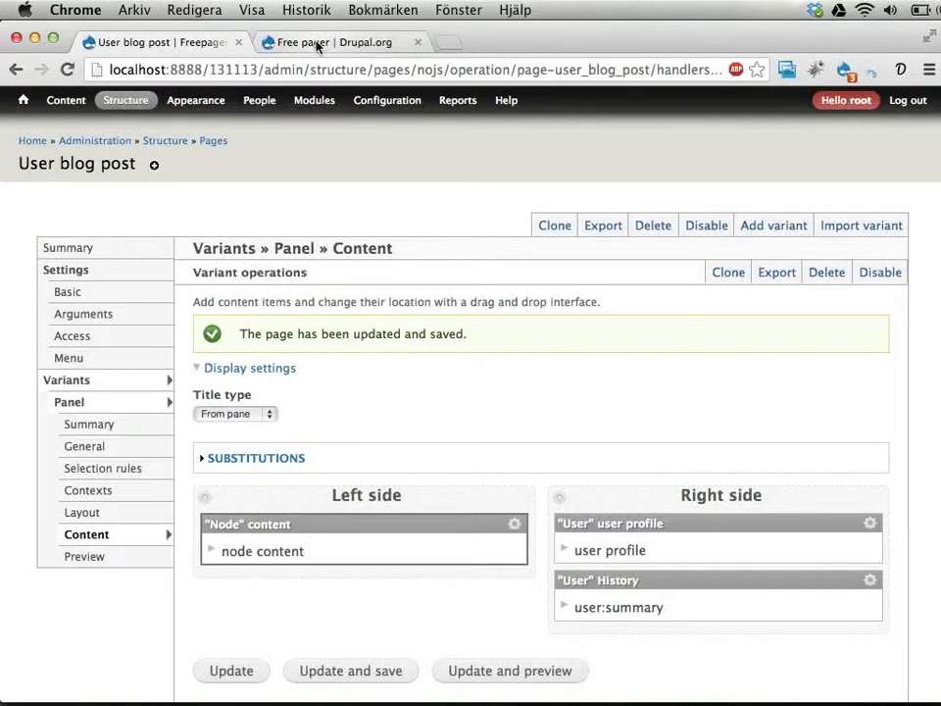
# - Open the Ea Haero Oppeto post from the site's home page in a new tab and replace node/32 in its address with blog/
pyautogui.keyDown('shift'); pyautogui.keyDown('super'); pyautogui.click(33, 140); pyautogui.keyUp('super'); pyautogui.keyUp('shift')
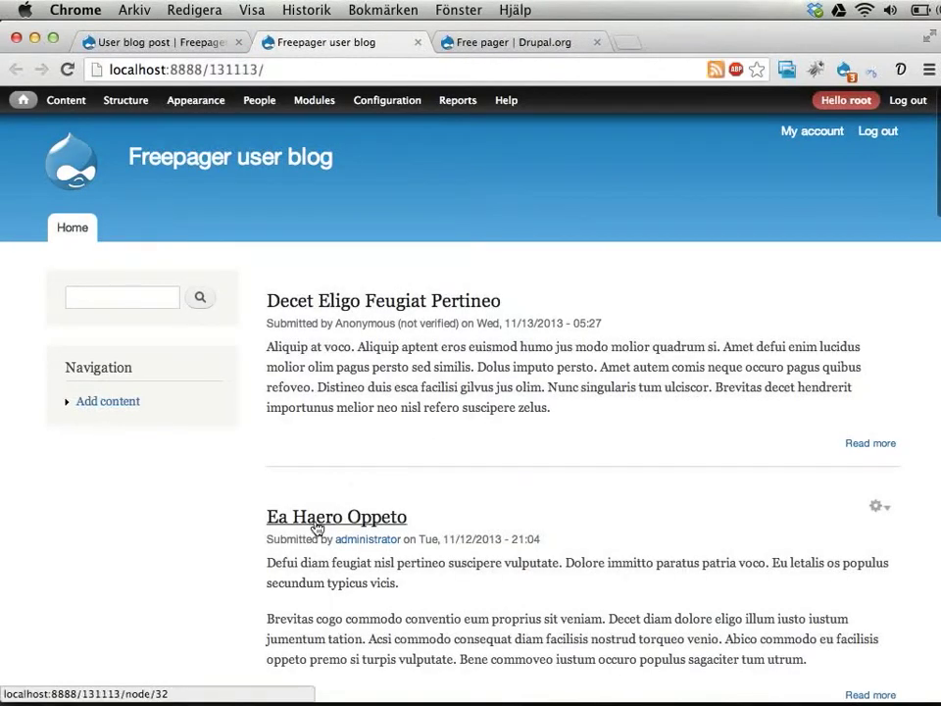
pyautogui.click(316, 528)
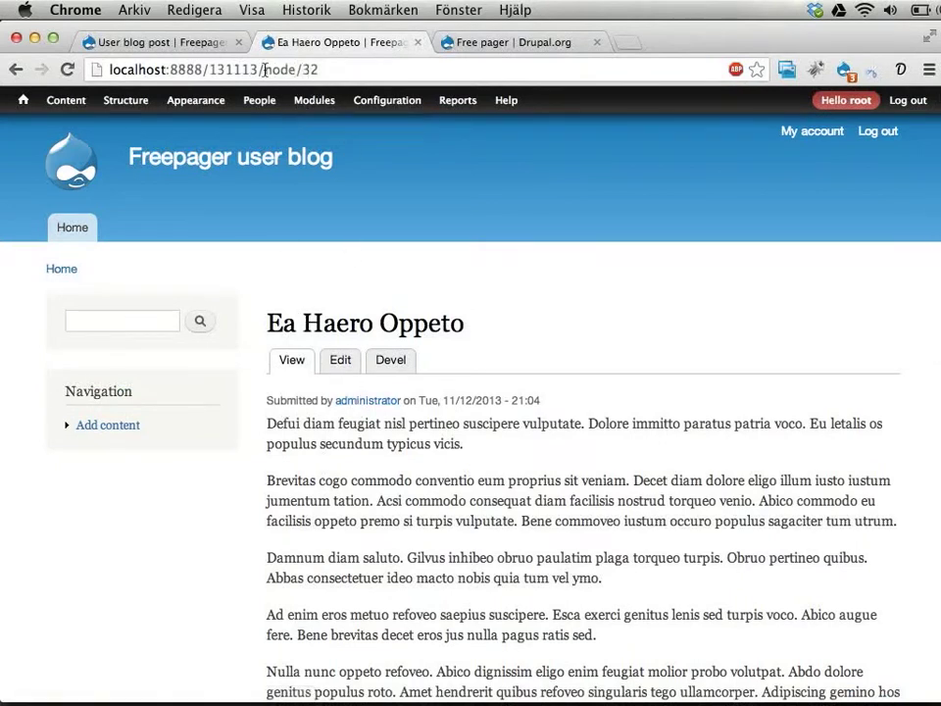
pyautogui.moveTo(264, 69); pyautogui.dragTo(363, 70)
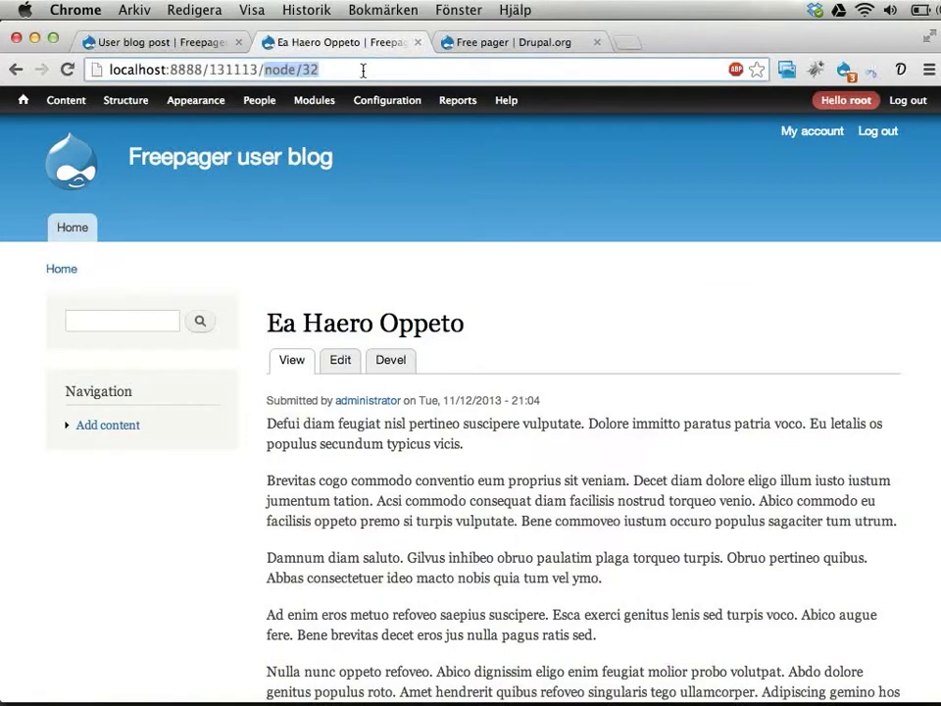
pyautogui.write('blog/')
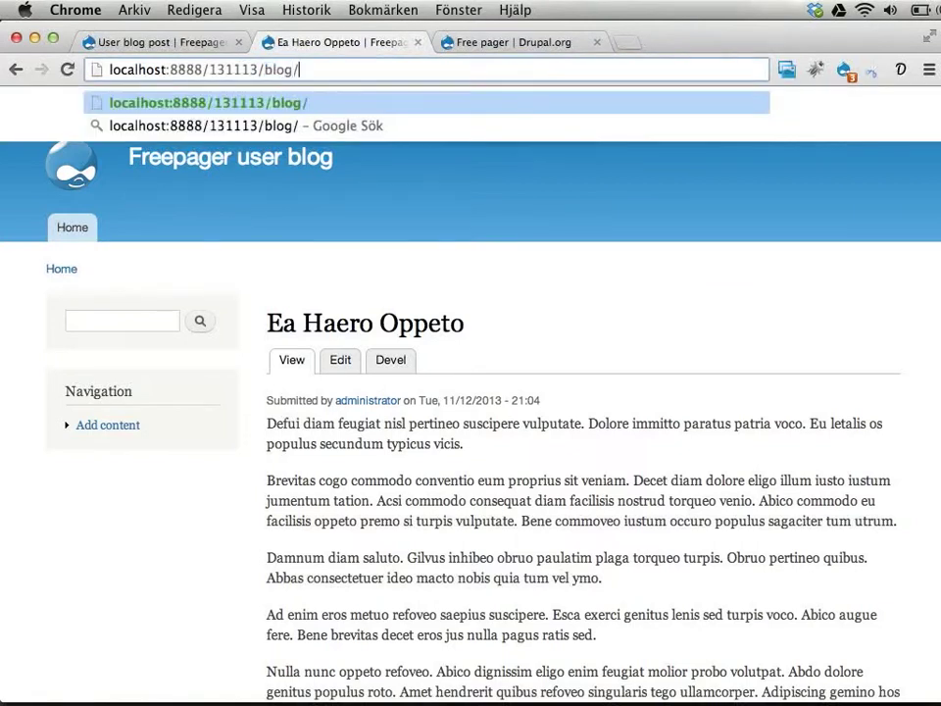
# - Check the User blog post page's path in its basic settings
pyautogui.press('super+1')
pyautogui.click(80, 311)
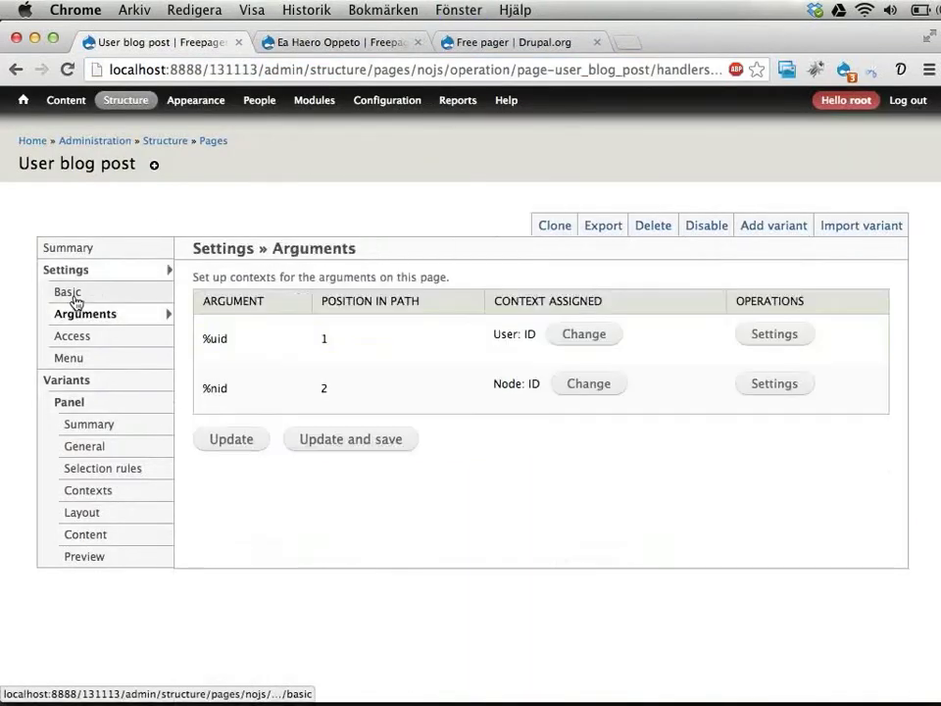
pyautogui.click(75, 296)
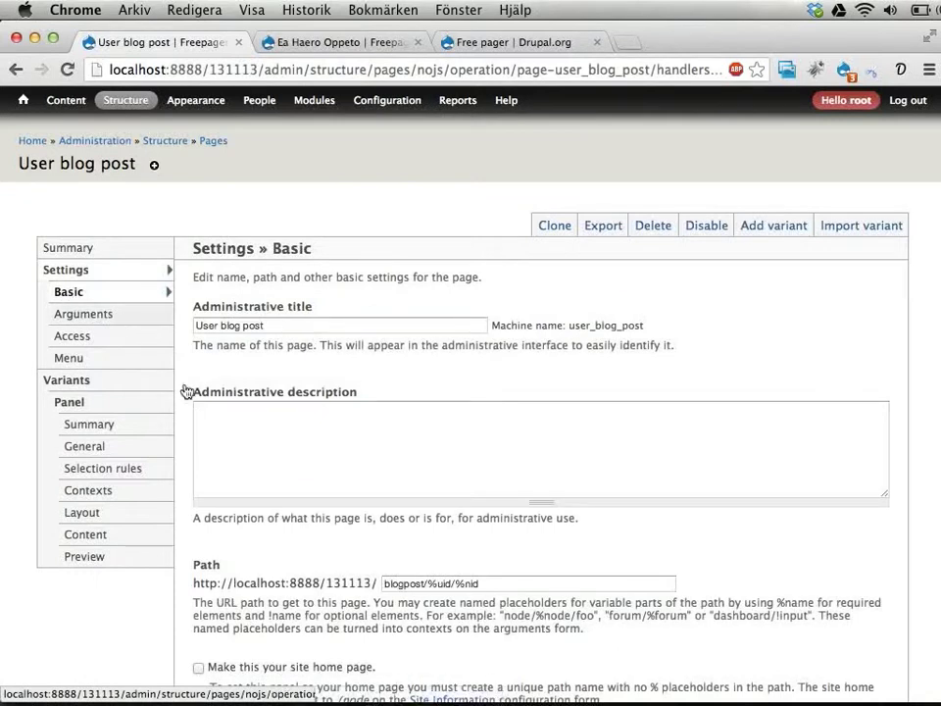
# - Complete the post's address as localhost:8888/131113/blogpost/2/32 and load the custom page
pyautogui.press('super+2')
pyautogui.click(294, 69)
pyautogui.write('post/')
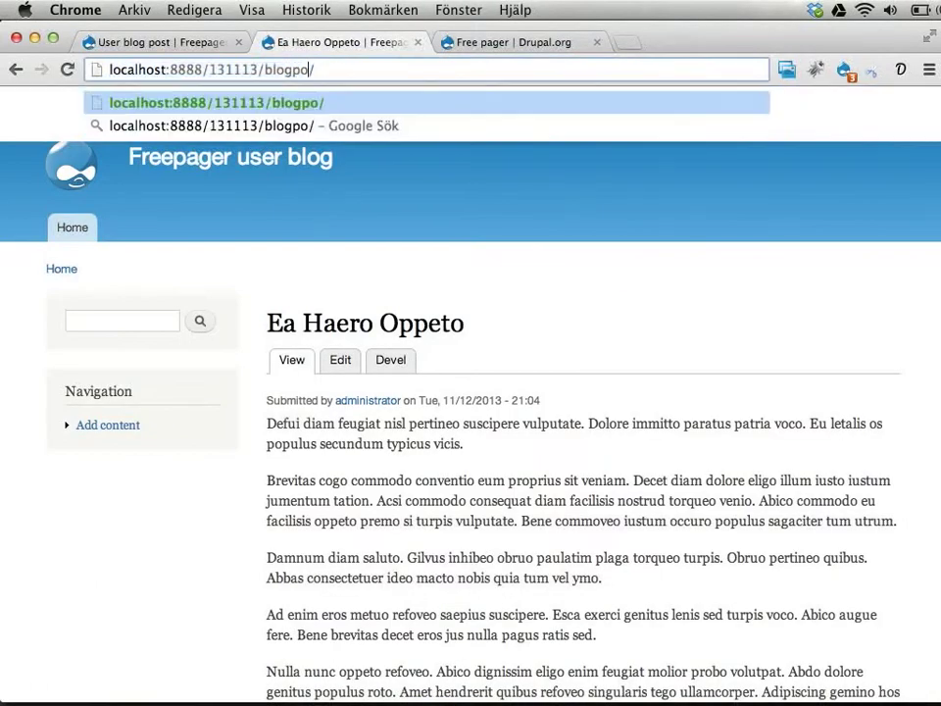
pyautogui.write('2/')
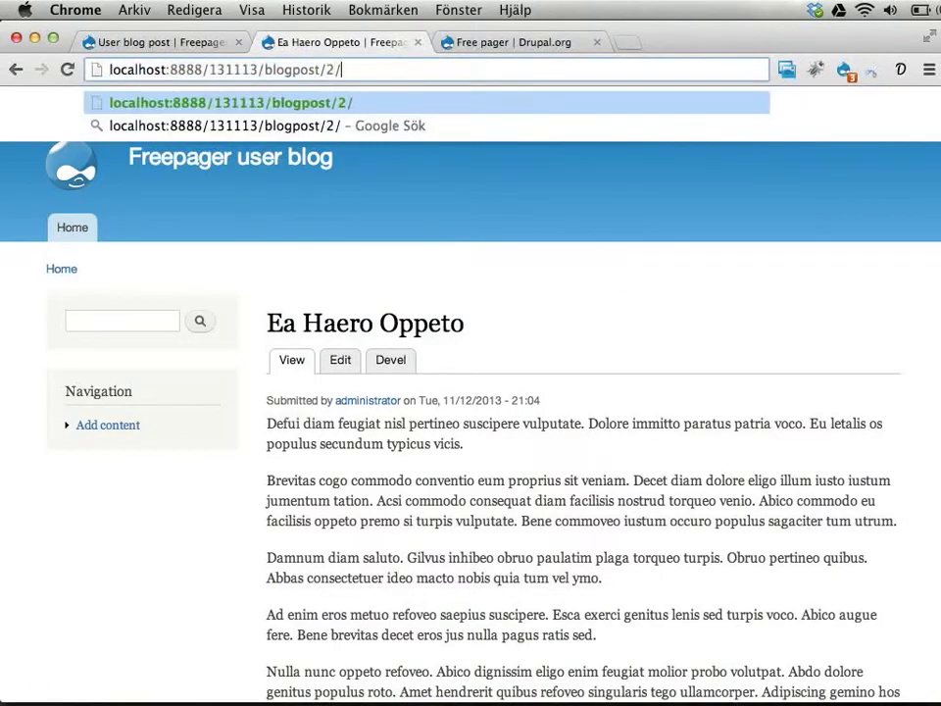
pyautogui.write('32')
pyautogui.press('Return')
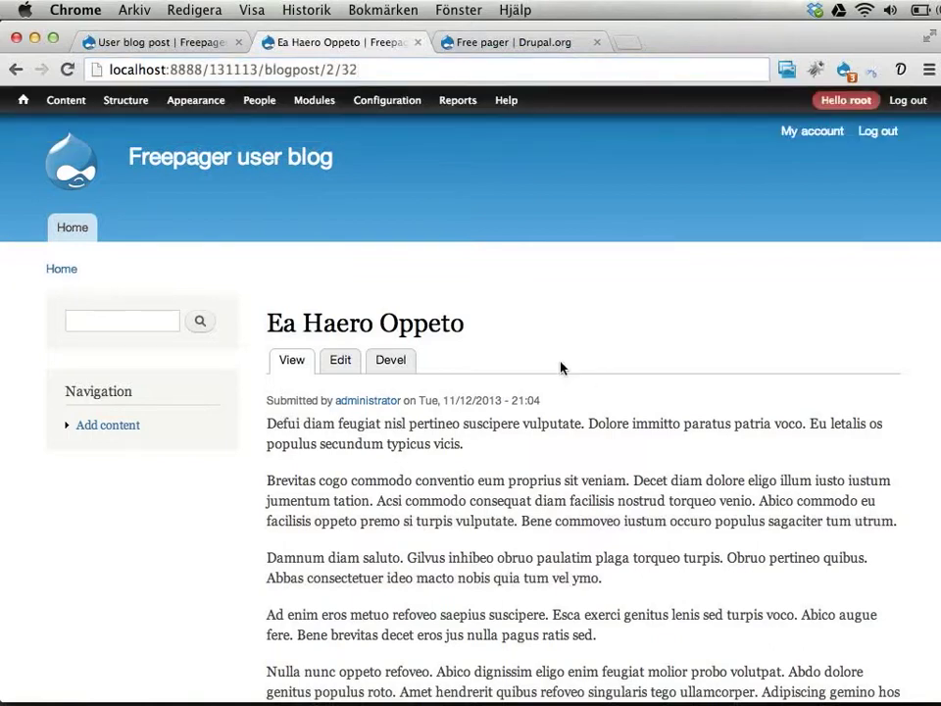
pyautogui.click(449, 70)
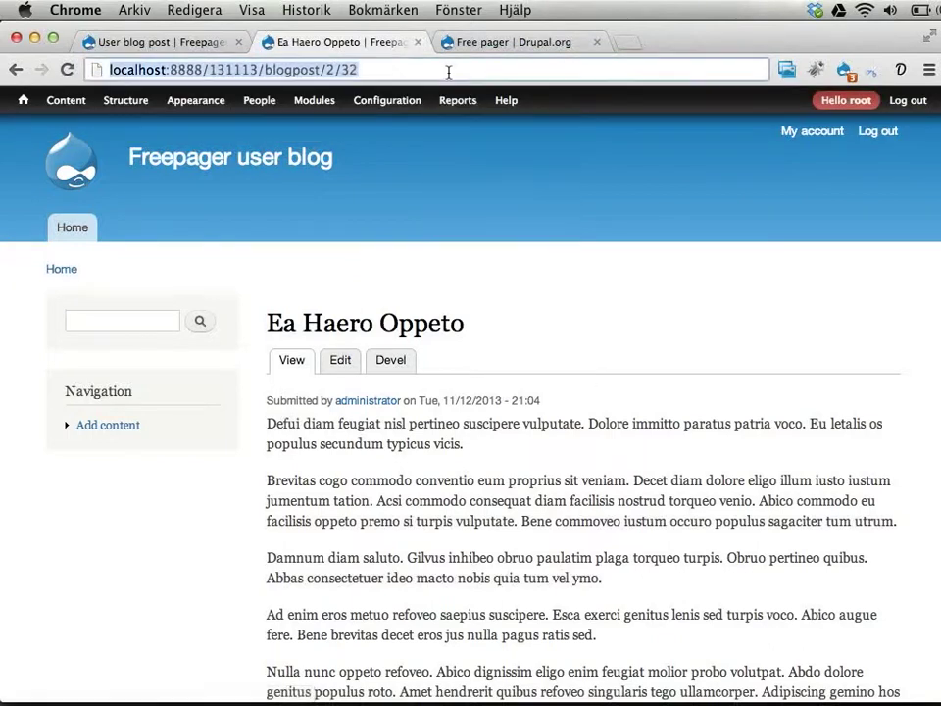
pyautogui.press('Return')
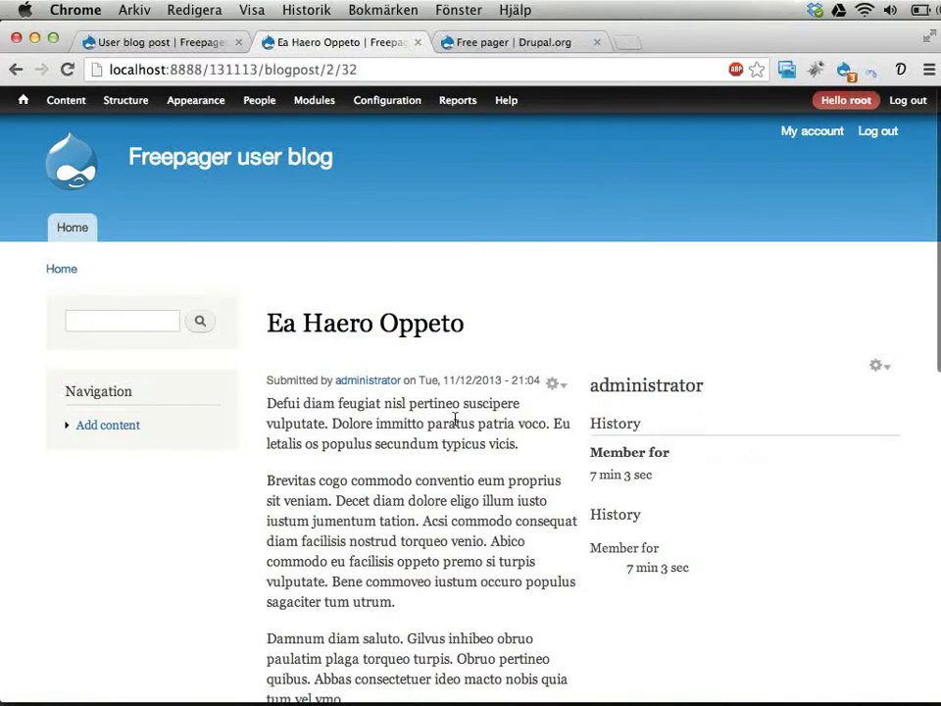
# - Examine the post content and the author's profile and history columns on the custom page
pyautogui.hotkey('ctrl', 'shift', 'Tab')
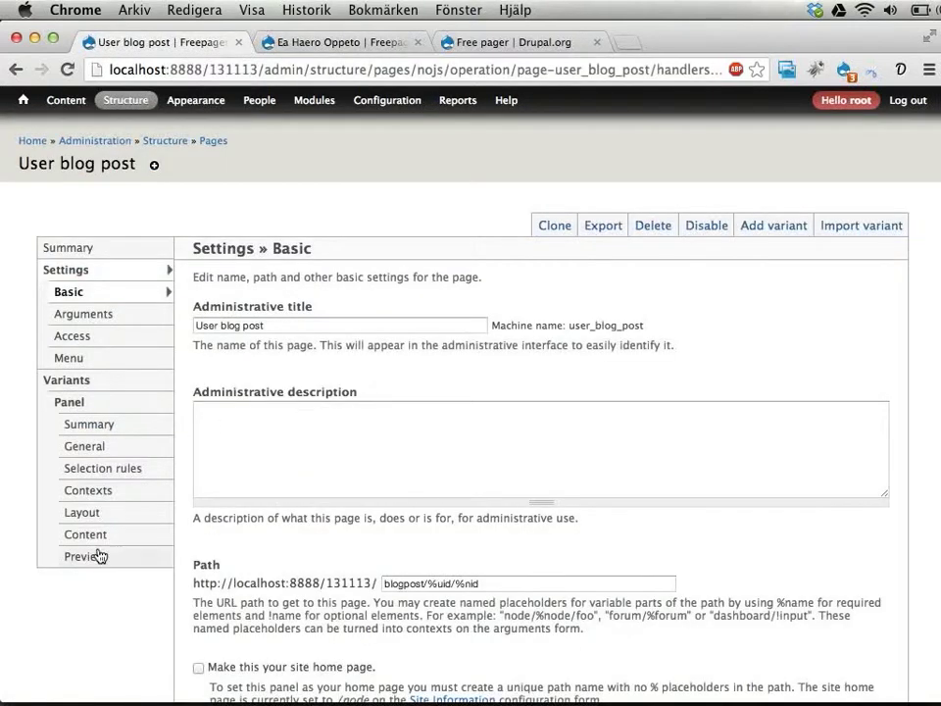
pyautogui.hotkey('ctrl', 'Tab')
pyautogui.scroll(-5, 313, 491)
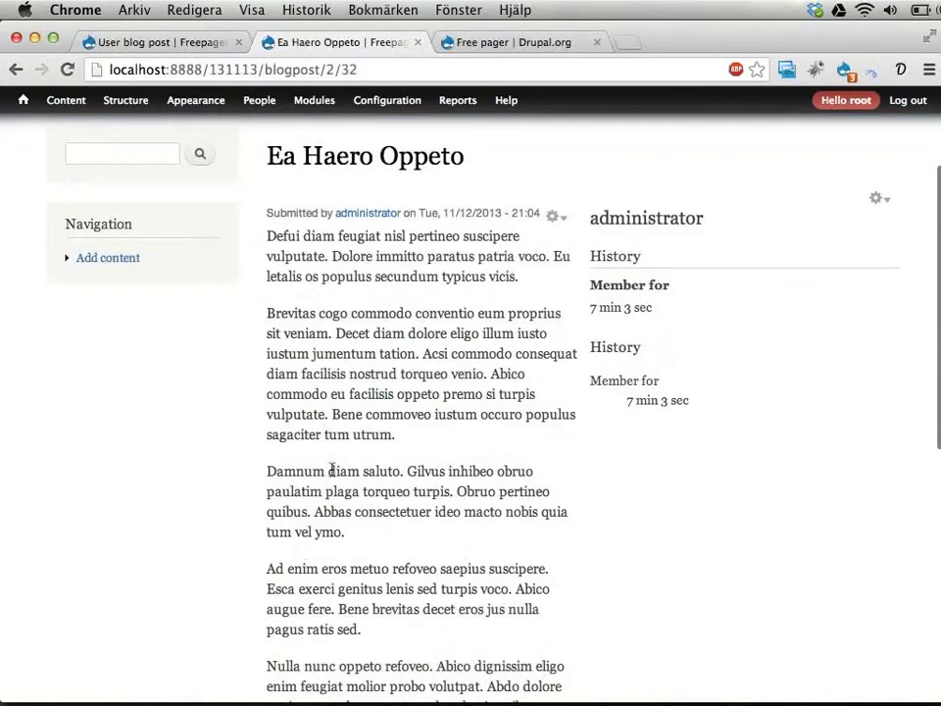
pyautogui.scroll(5, 347, 460)
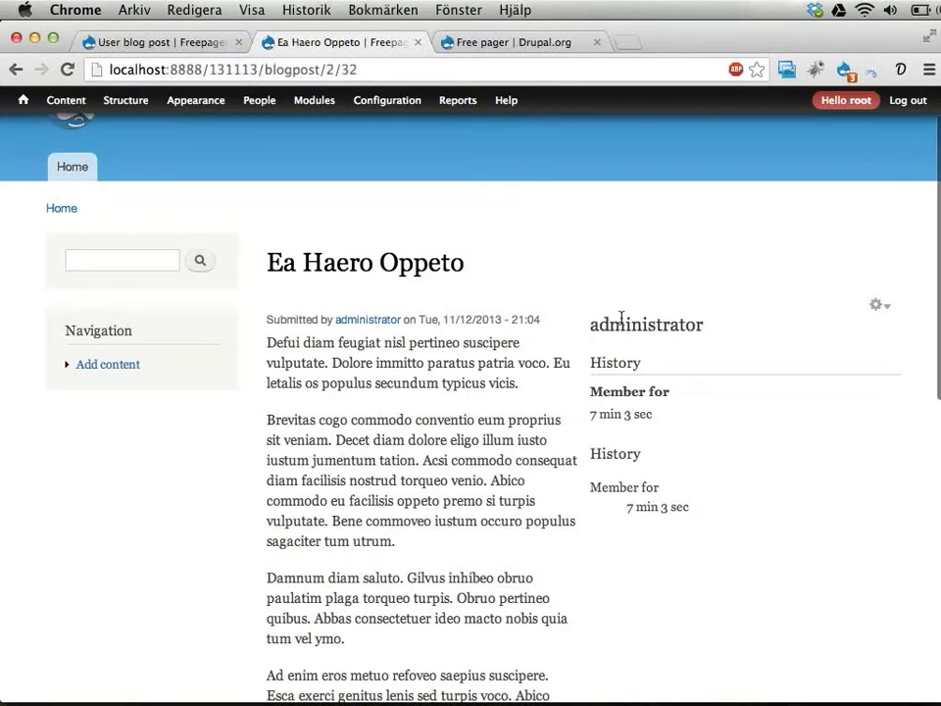
pyautogui.moveTo(618, 319); pyautogui.dragTo(676, 565)
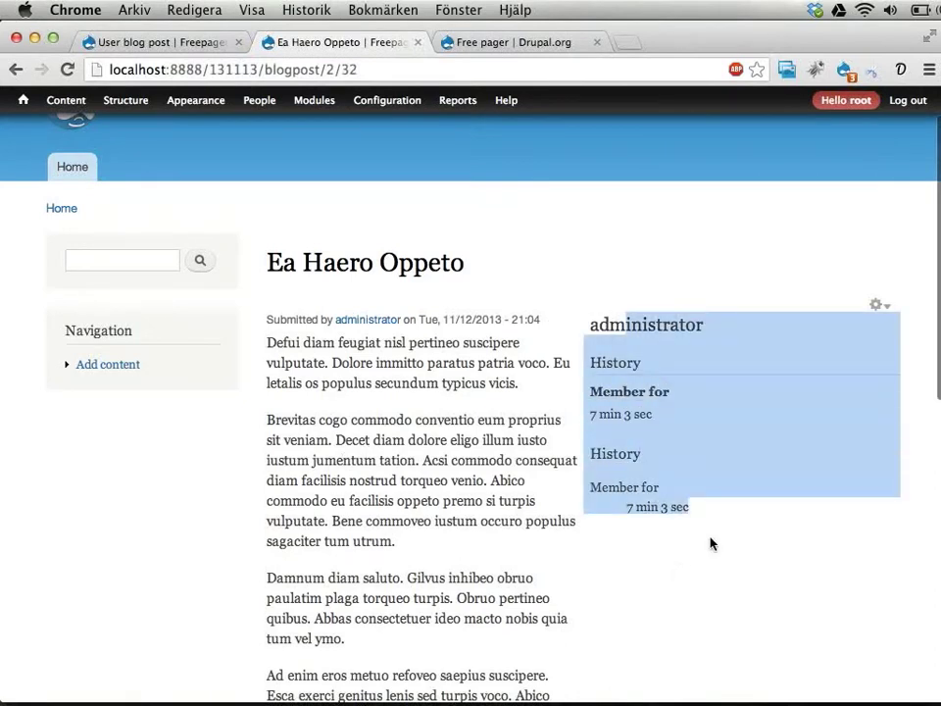
# - Add a Node: accessible access rule to the User blog post page, requiring that the logged in user can view the node
pyautogui.hotkey('ctrl', 'shift', 'Tab')
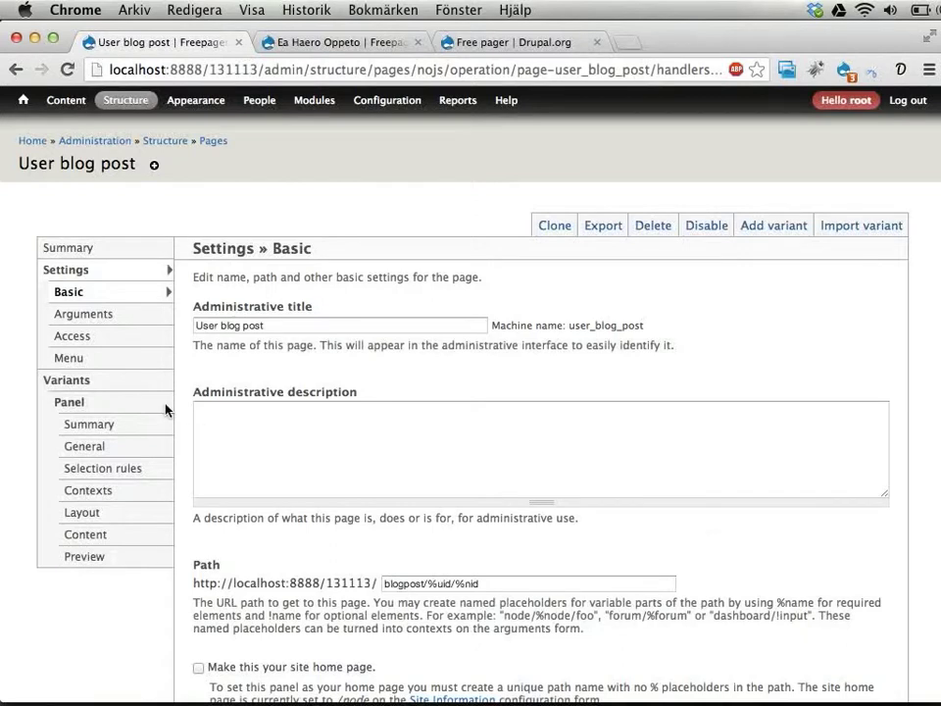
pyautogui.click(86, 337)
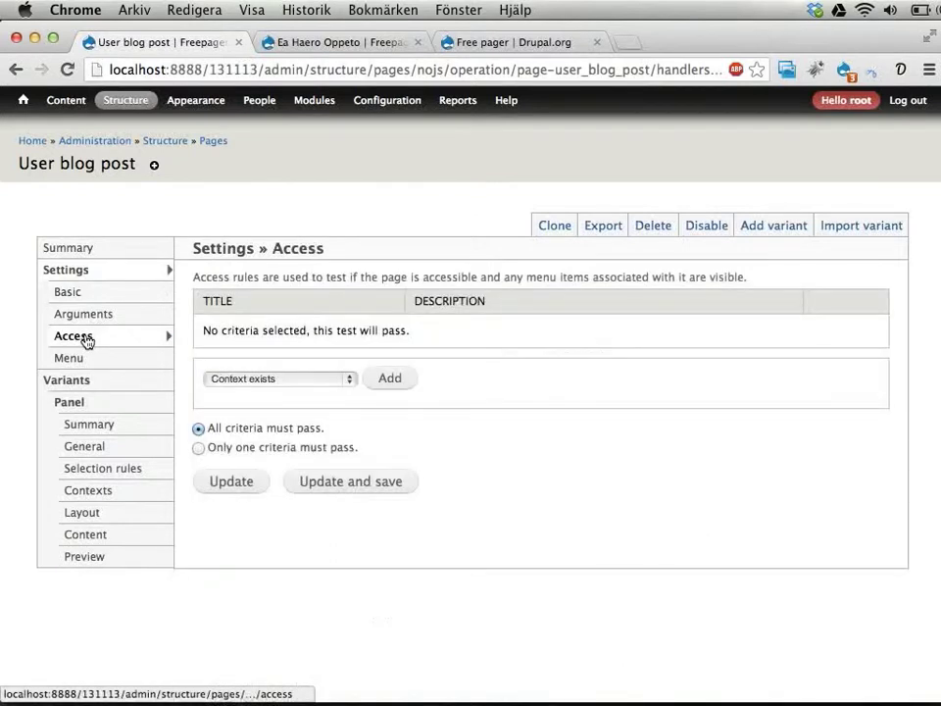
pyautogui.click(315, 380)
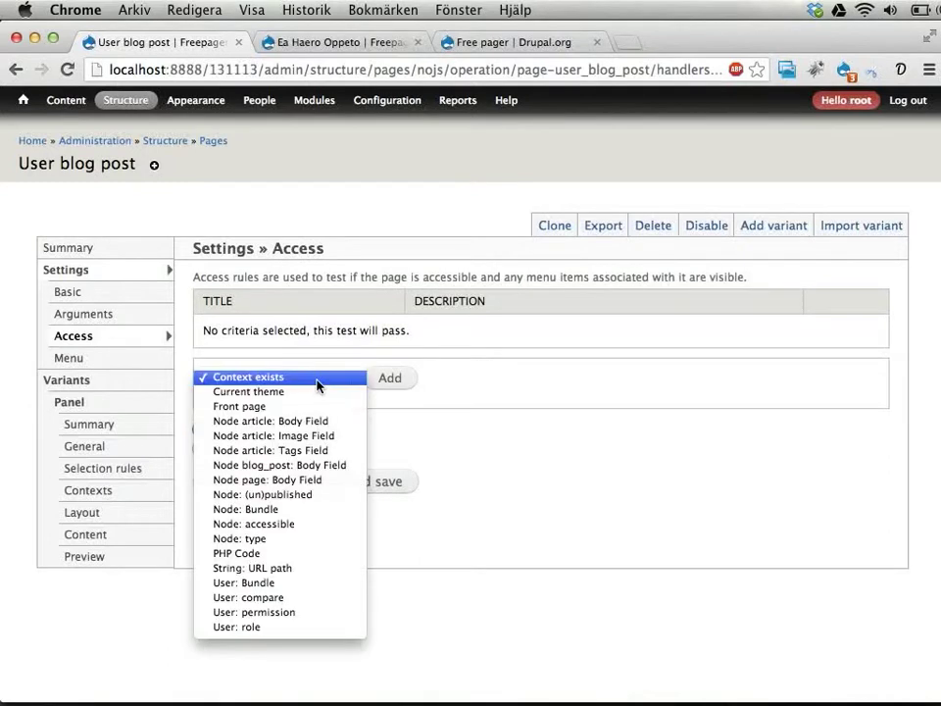
pyautogui.click(256, 523)
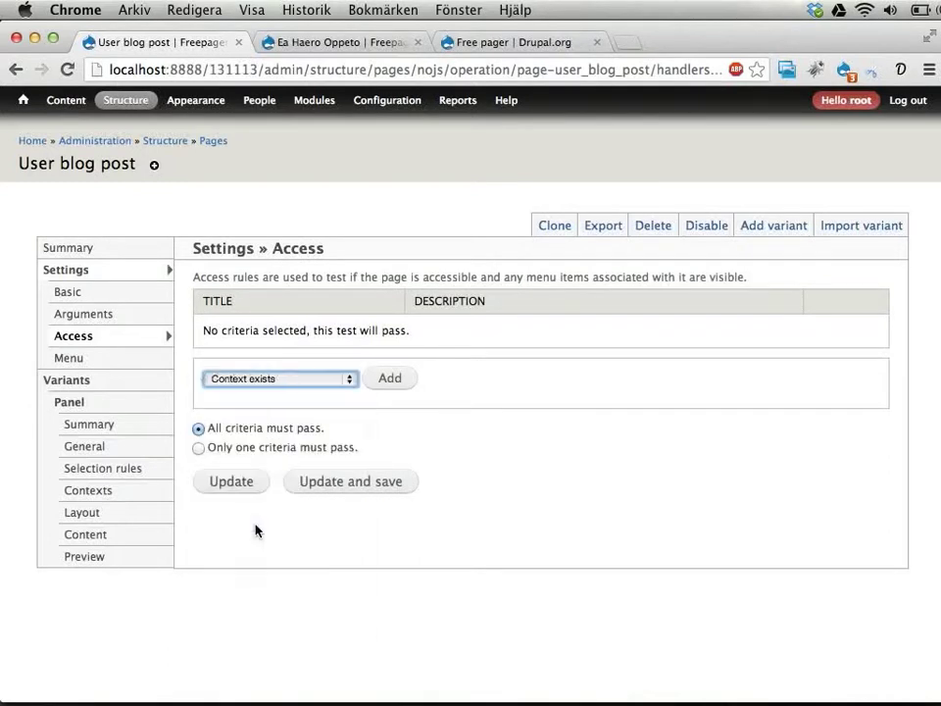
pyautogui.click(391, 381)
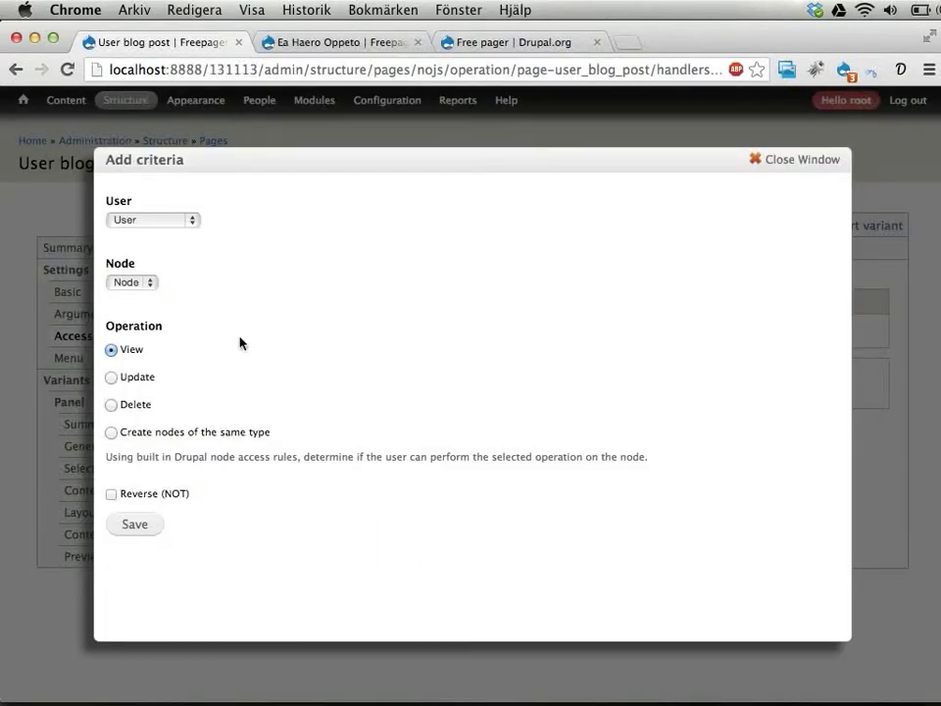
pyautogui.click(138, 221)
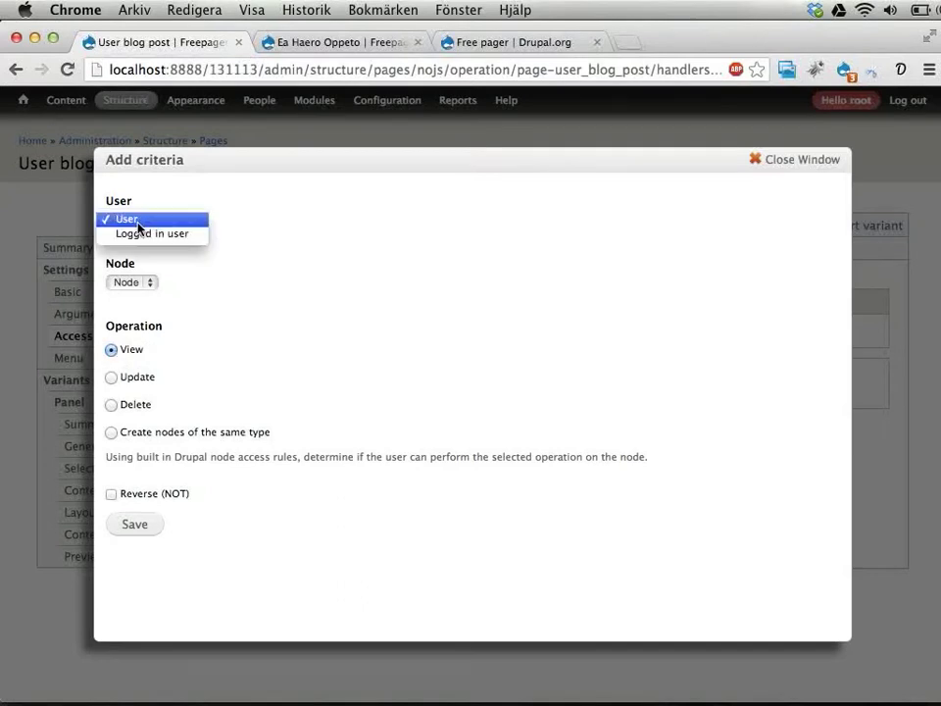
pyautogui.click(143, 237)
pyautogui.click(131, 529)
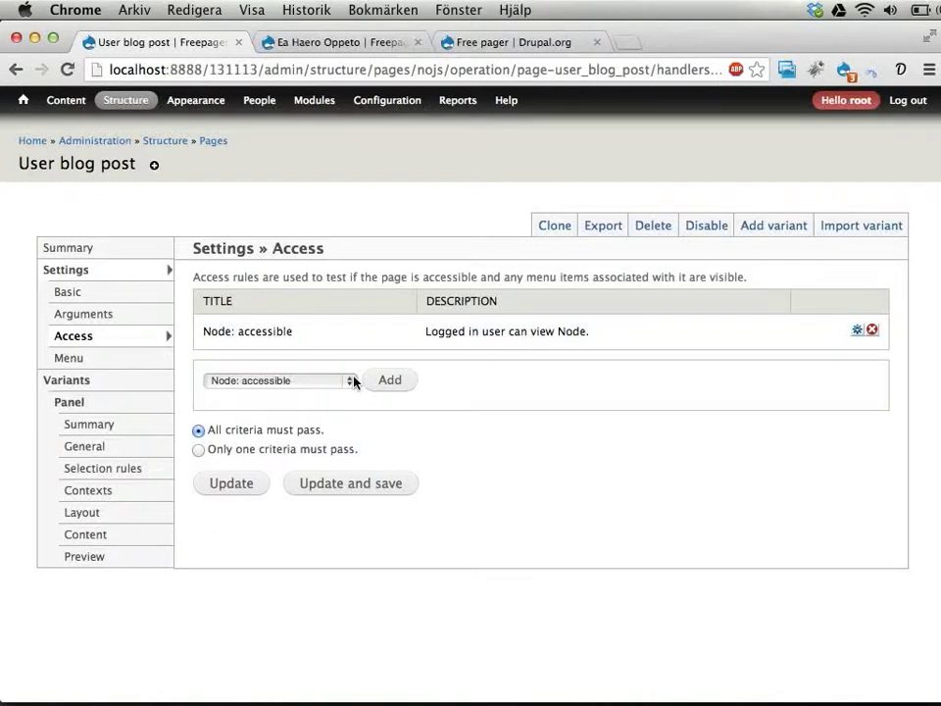
# - Add a Node: type access rule limited to Blog post, then update and save the page
pyautogui.click(351, 382)
pyautogui.click(348, 390)
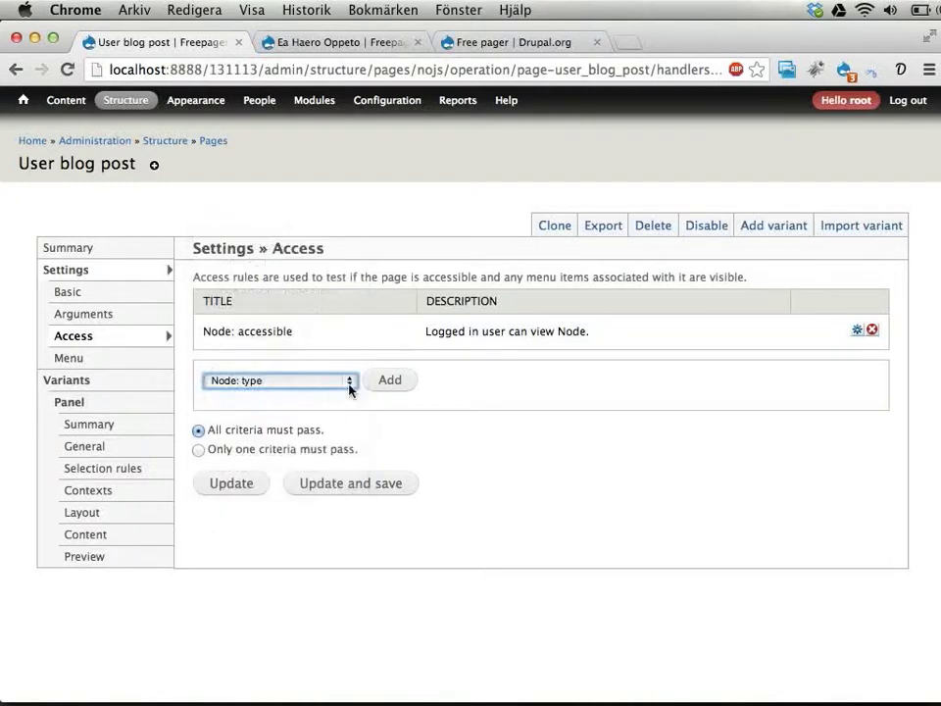
pyautogui.click(390, 380)
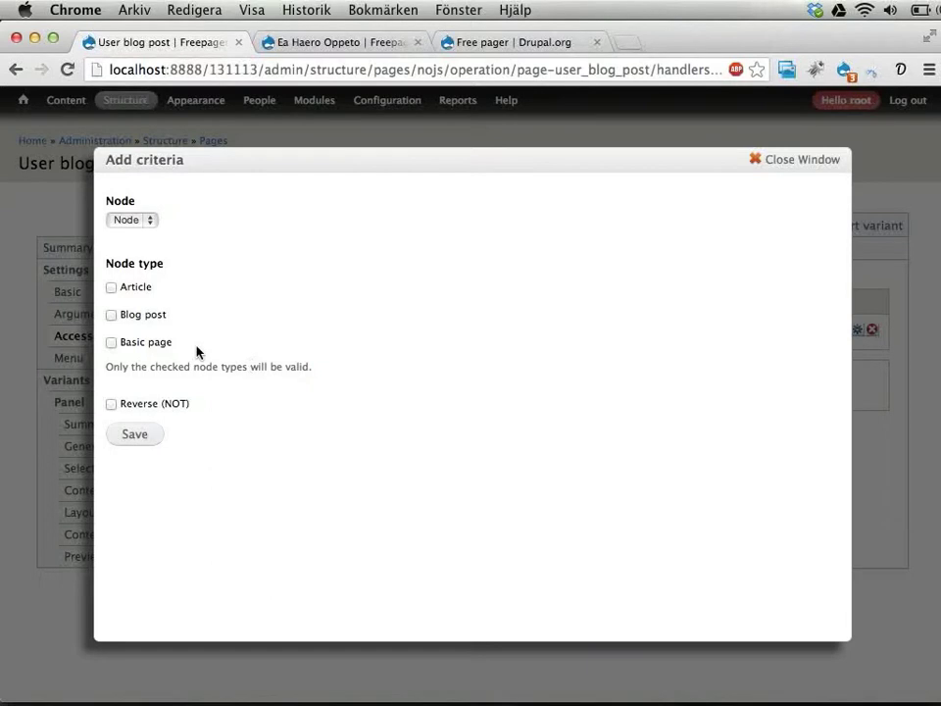
pyautogui.click(138, 317)
pyautogui.click(134, 434)
pyautogui.click(324, 521)
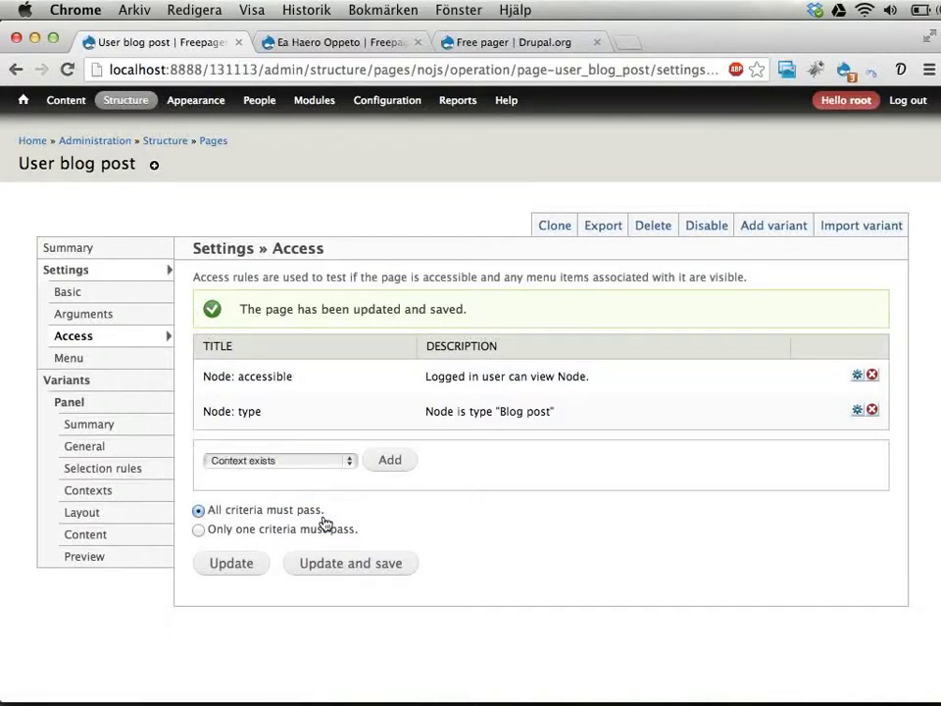
# - Review the custom blog post page, checking its blogpost/2/32 address, its two columns and its title
pyautogui.click(339, 42)
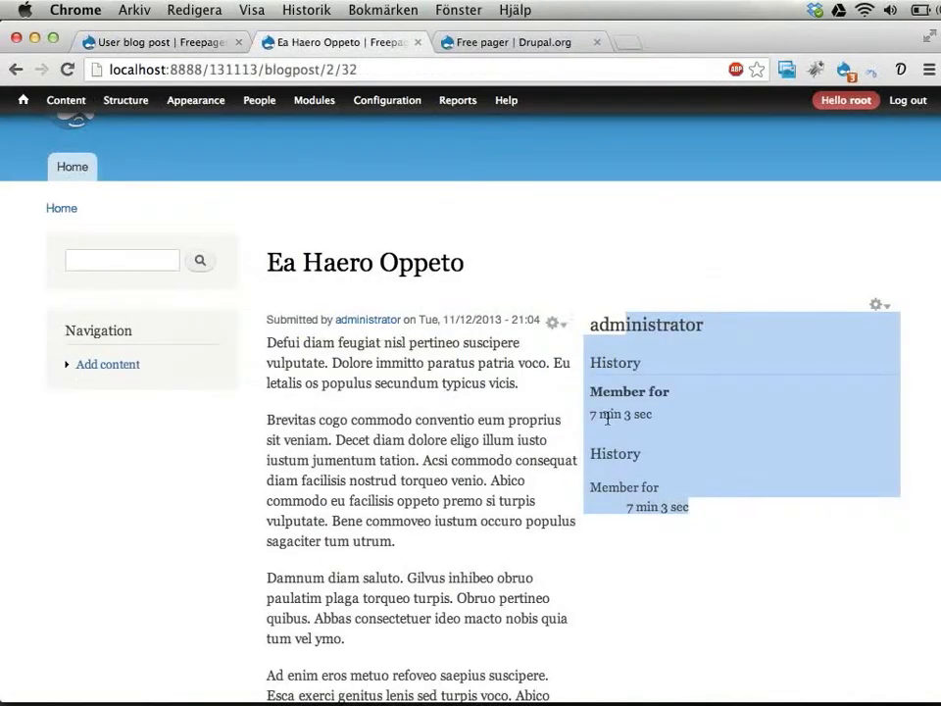
pyautogui.scroll(5, 608, 422)
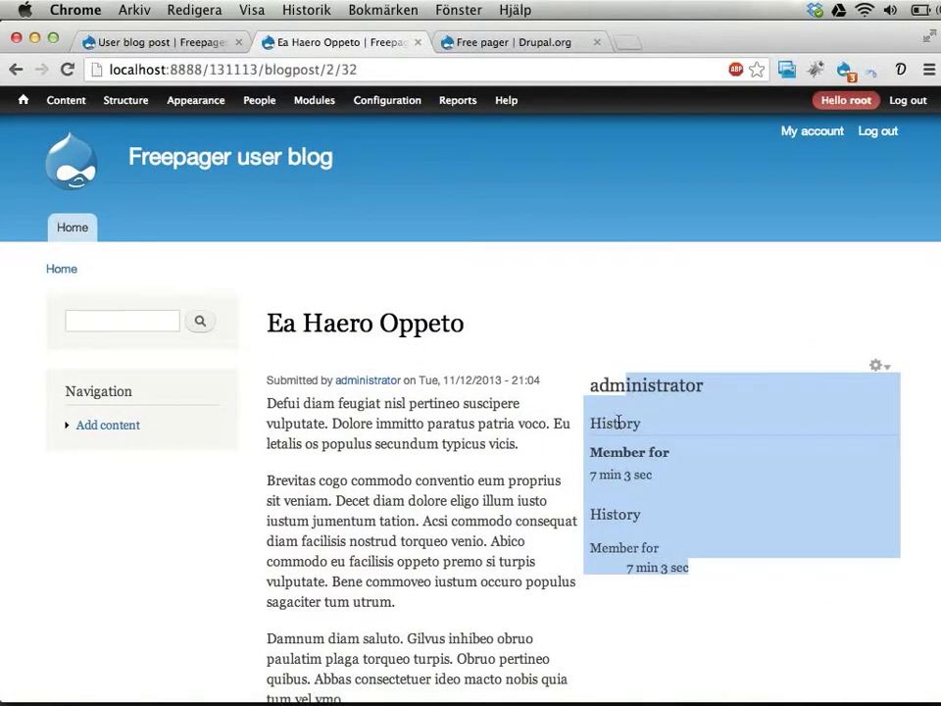
pyautogui.click(508, 443)
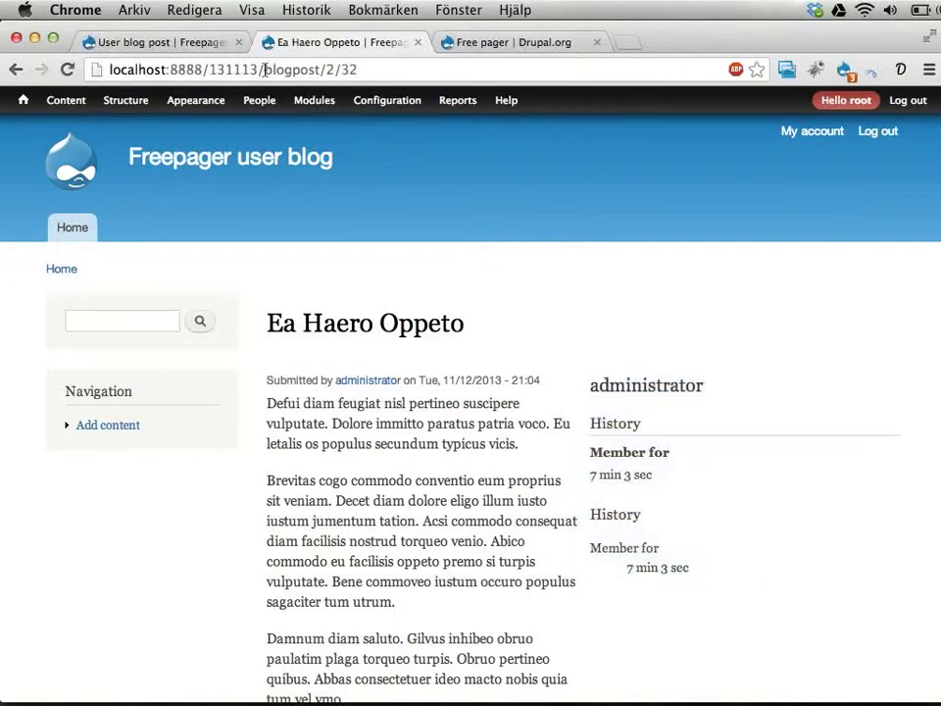
pyautogui.moveTo(265, 70); pyautogui.dragTo(424, 65)
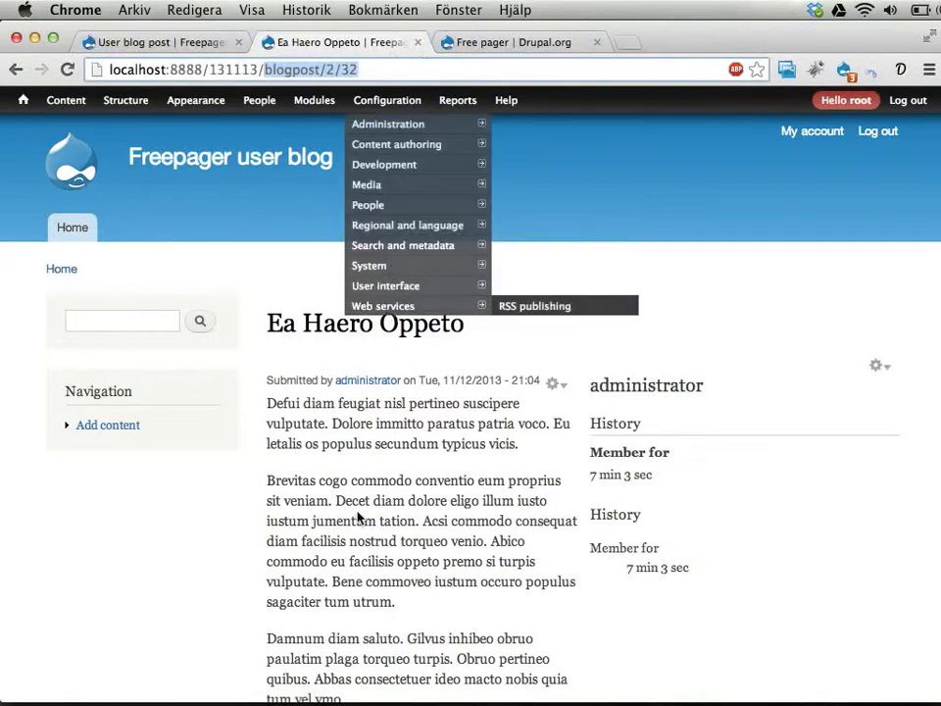
pyautogui.click(386, 352)
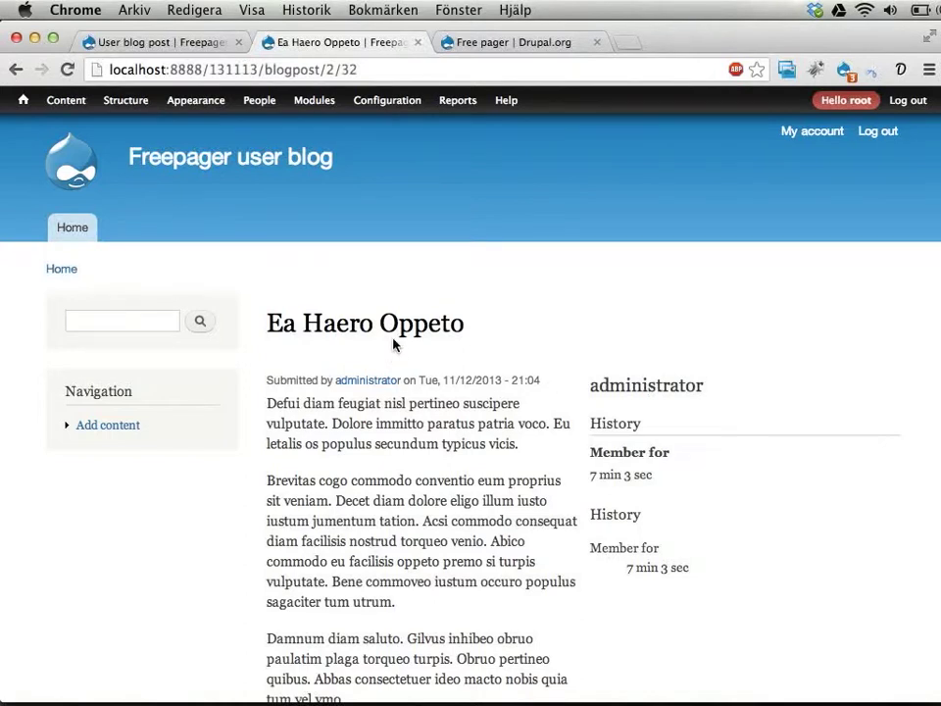
pyautogui.moveTo(283, 324); pyautogui.dragTo(449, 326)
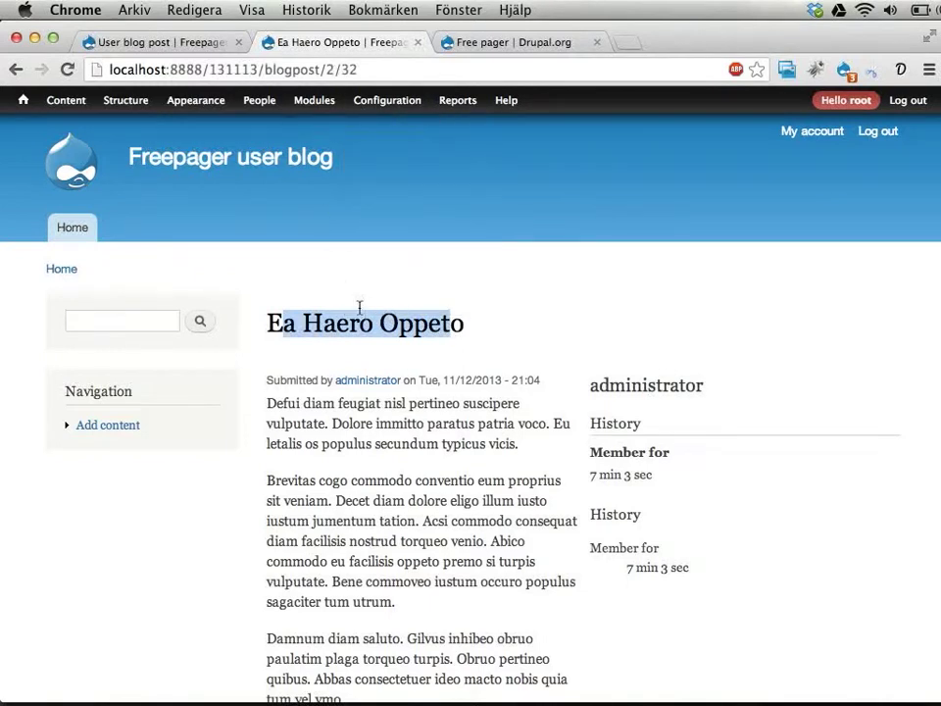
pyautogui.moveTo(265, 68); pyautogui.dragTo(386, 65)
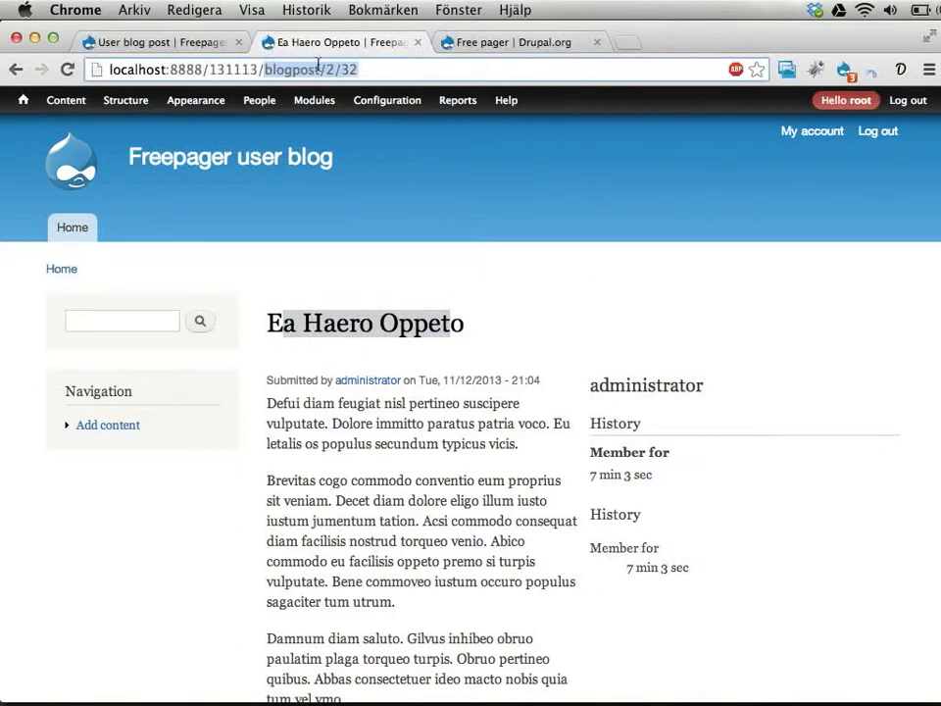
pyautogui.click(334, 545)
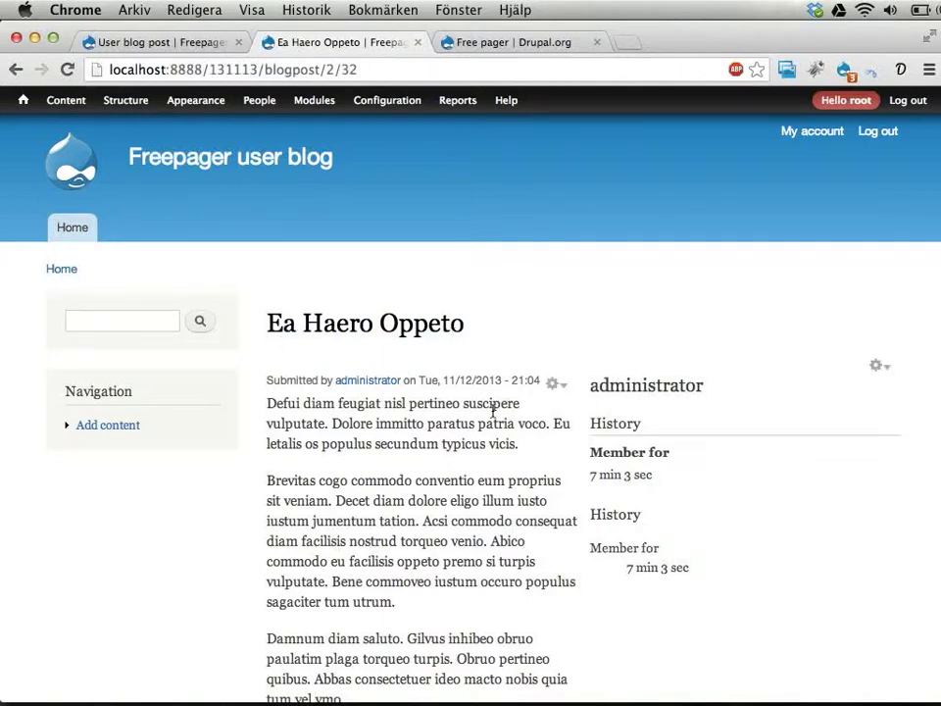
# - Start a new view and name it "Blog post browser"
pyautogui.moveTo(127, 103)
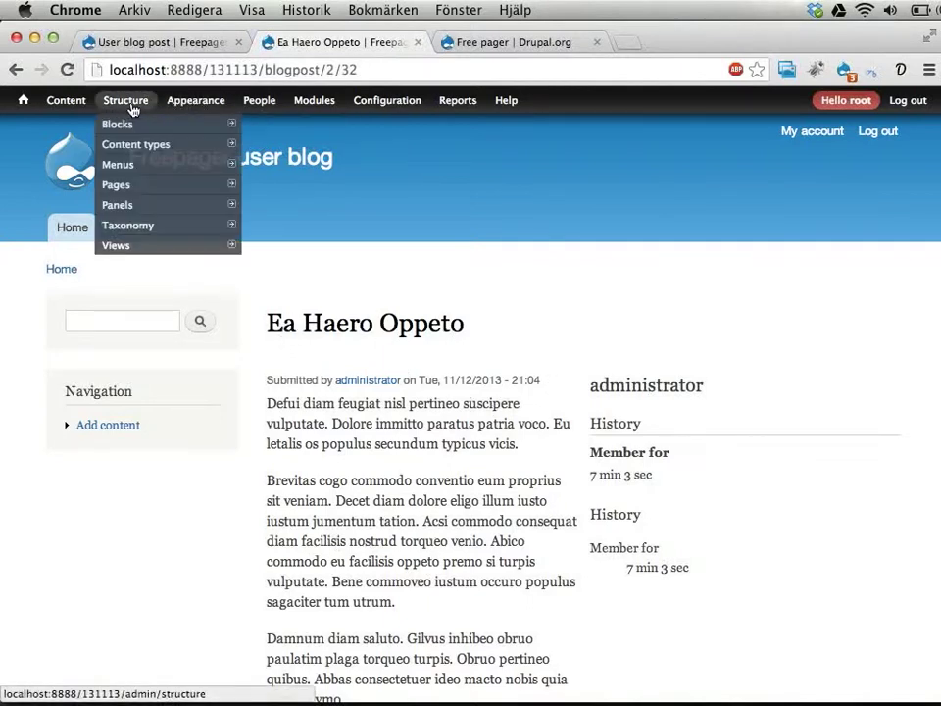
pyautogui.moveTo(128, 228)
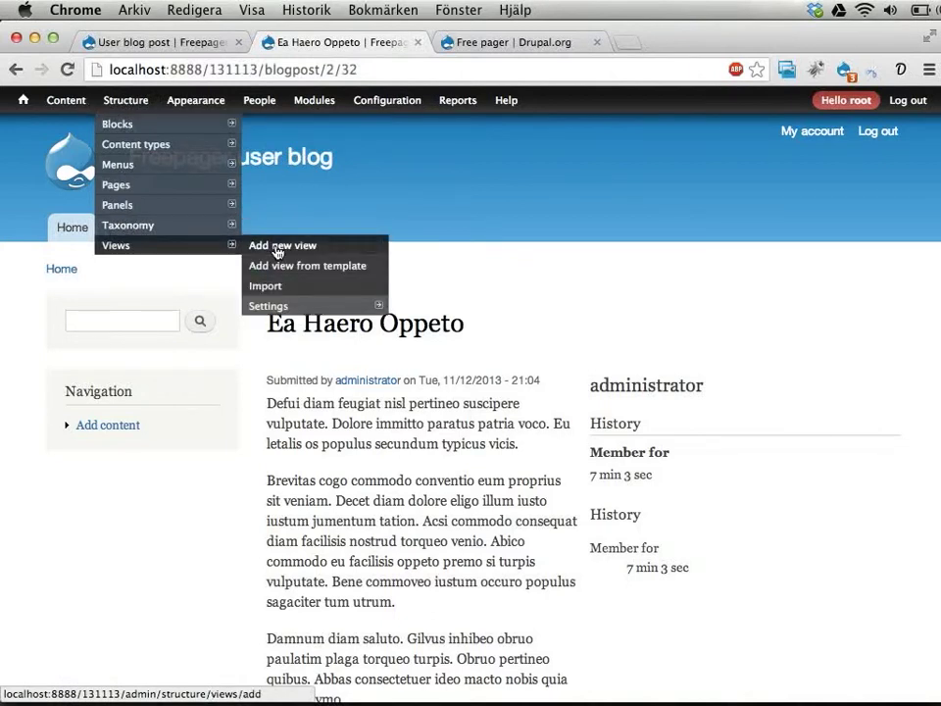
pyautogui.click(277, 250)
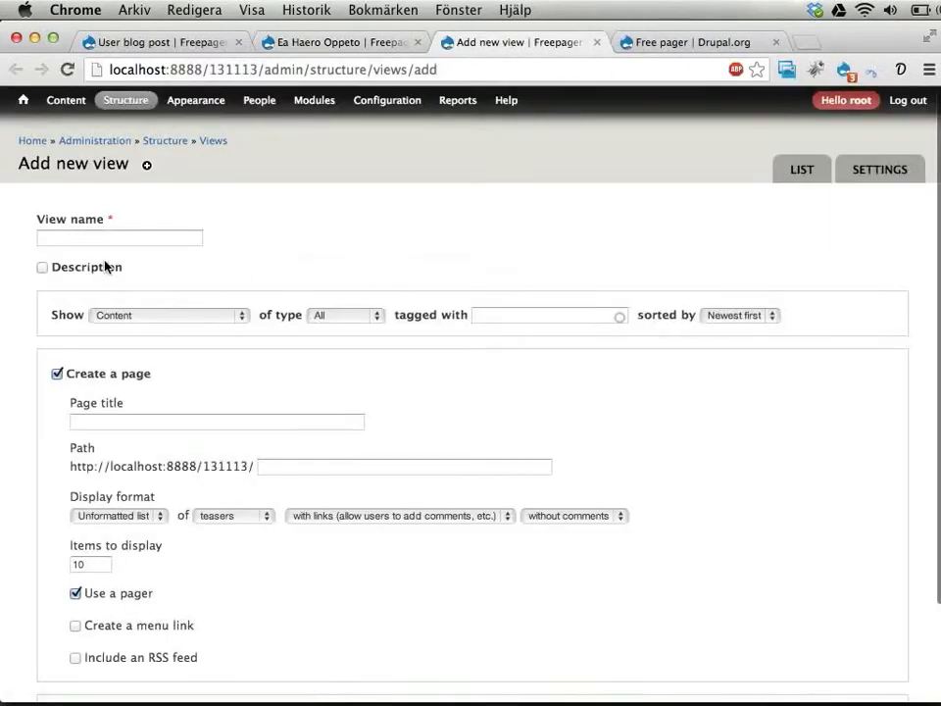
pyautogui.click(97, 237)
pyautogui.write('BLog po')
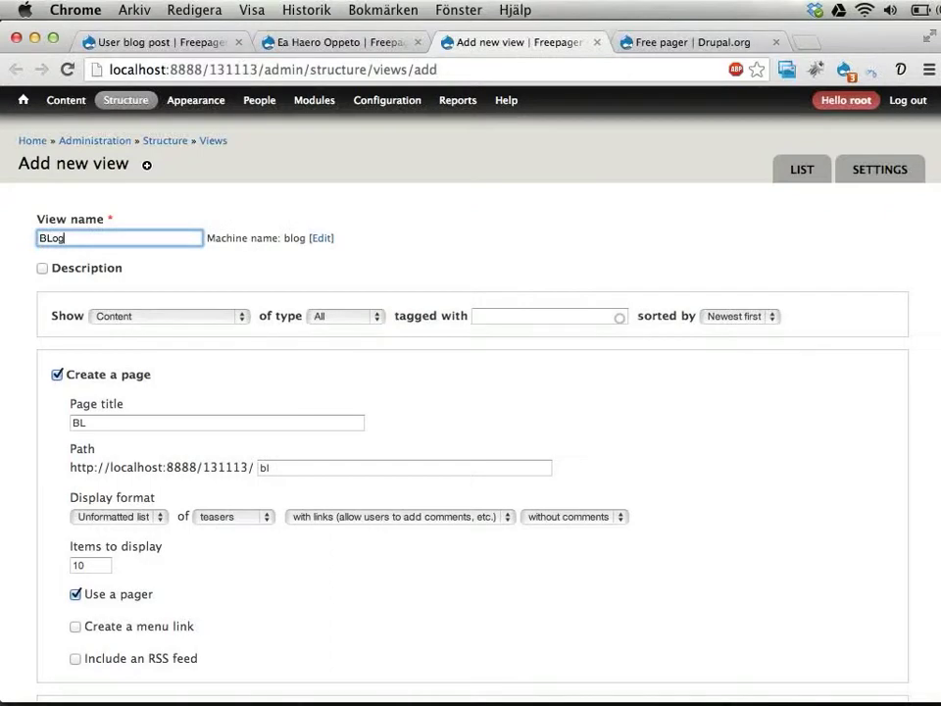
pyautogui.press('BackSpace')
pyautogui.press('BackSpace')
pyautogui.press('BackSpace')
pyautogui.press('BackSpace')
pyautogui.press('BackSpace')
pyautogui.press('BackSpace')
pyautogui.write('log post browser')
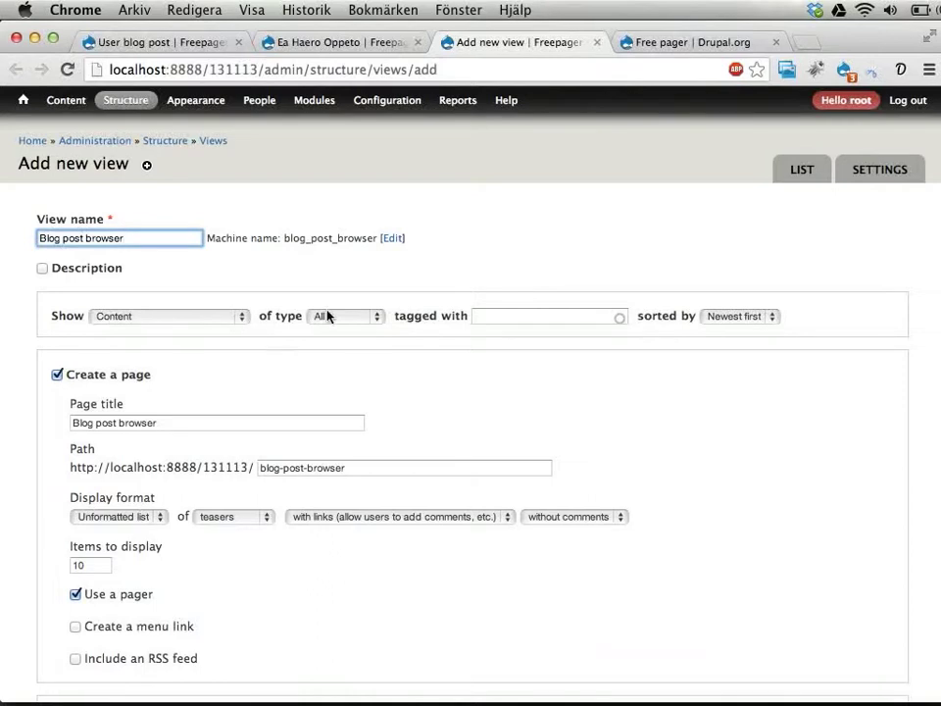
# - Limit the new view to content of type Blog post, leave out the page display, and continue to editing the view
pyautogui.click(382, 318)
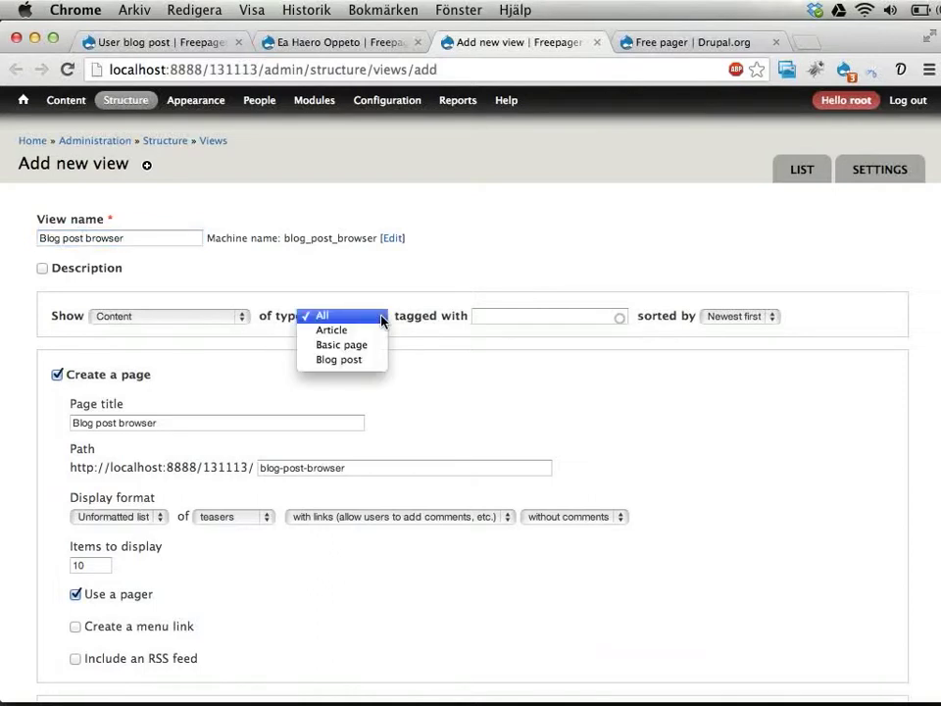
pyautogui.click(371, 360)
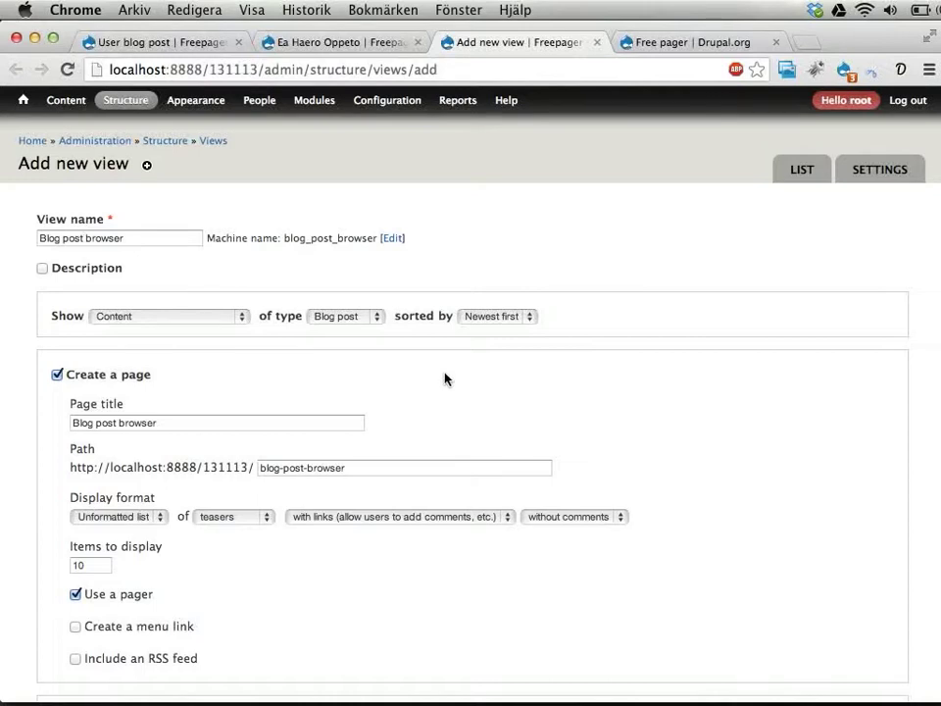
pyautogui.scroll(-3, 446, 379)
pyautogui.click(149, 257)
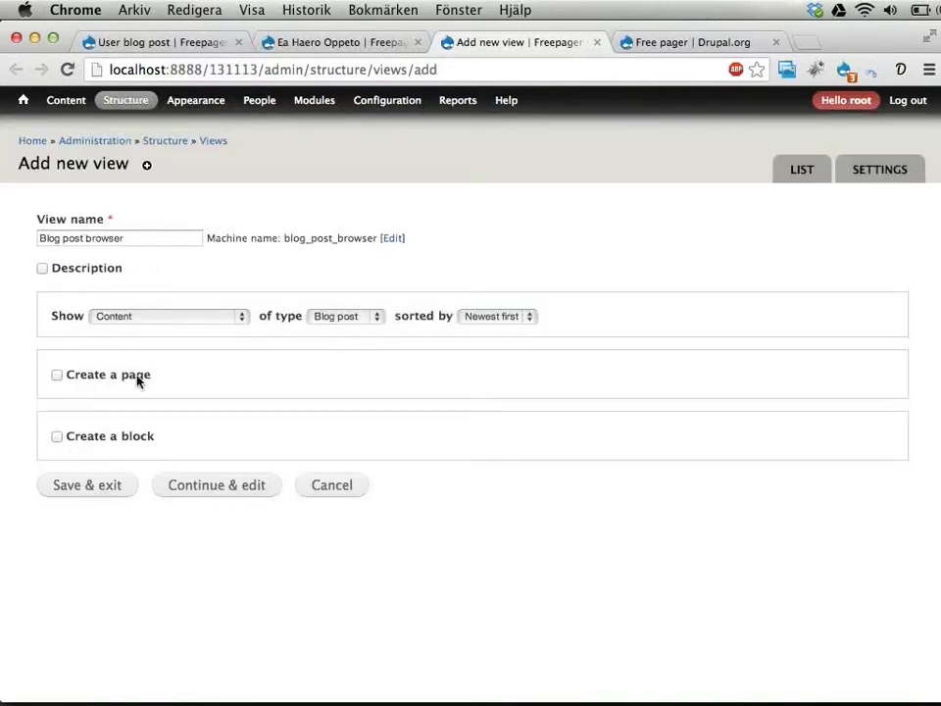
pyautogui.click(214, 488)
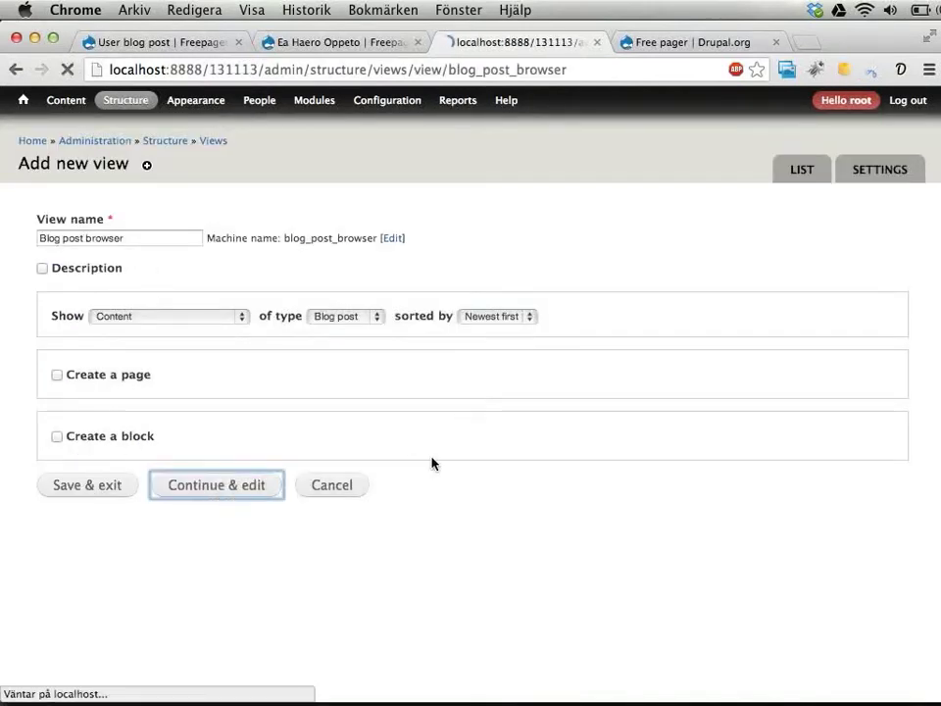
# - Change the view's pager to display all items and apply the pager options
pyautogui.click(642, 421)
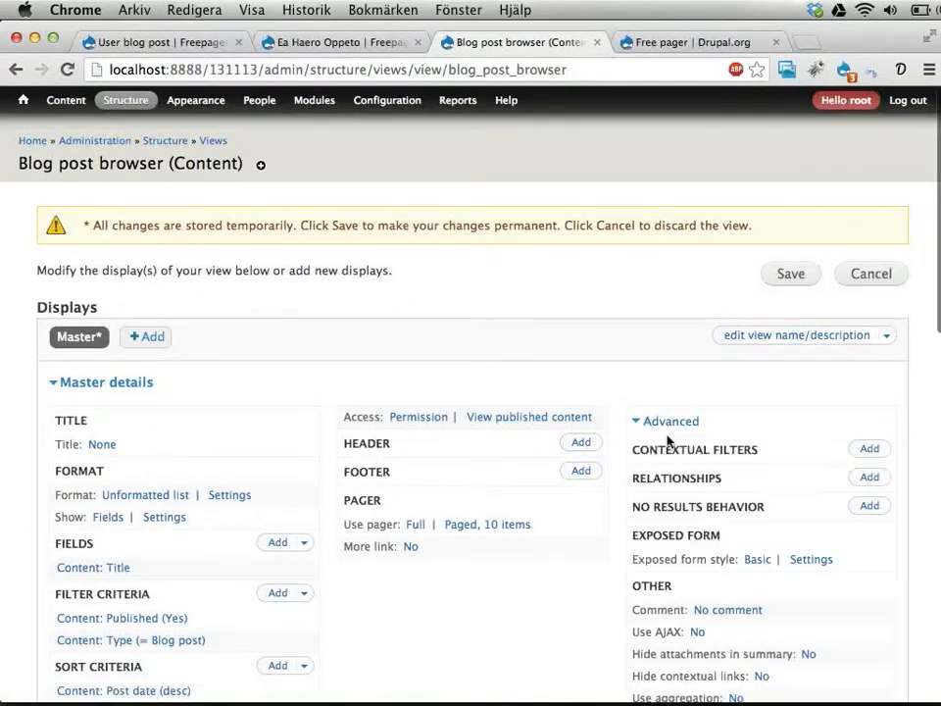
pyautogui.scroll(-1, 481, 523)
pyautogui.scroll(-5, 482, 523)
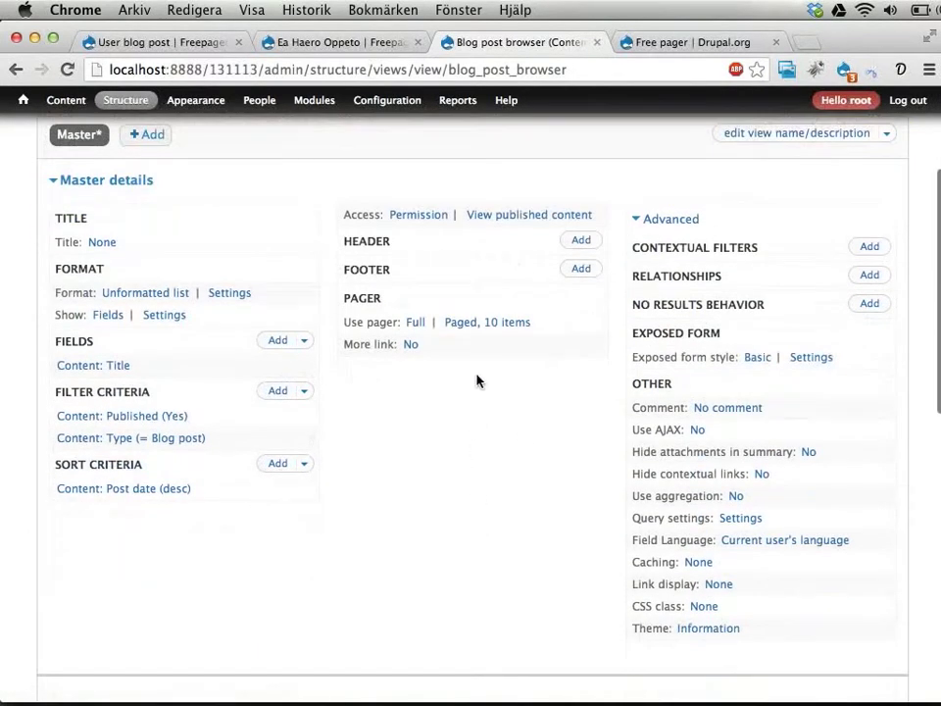
pyautogui.click(419, 324)
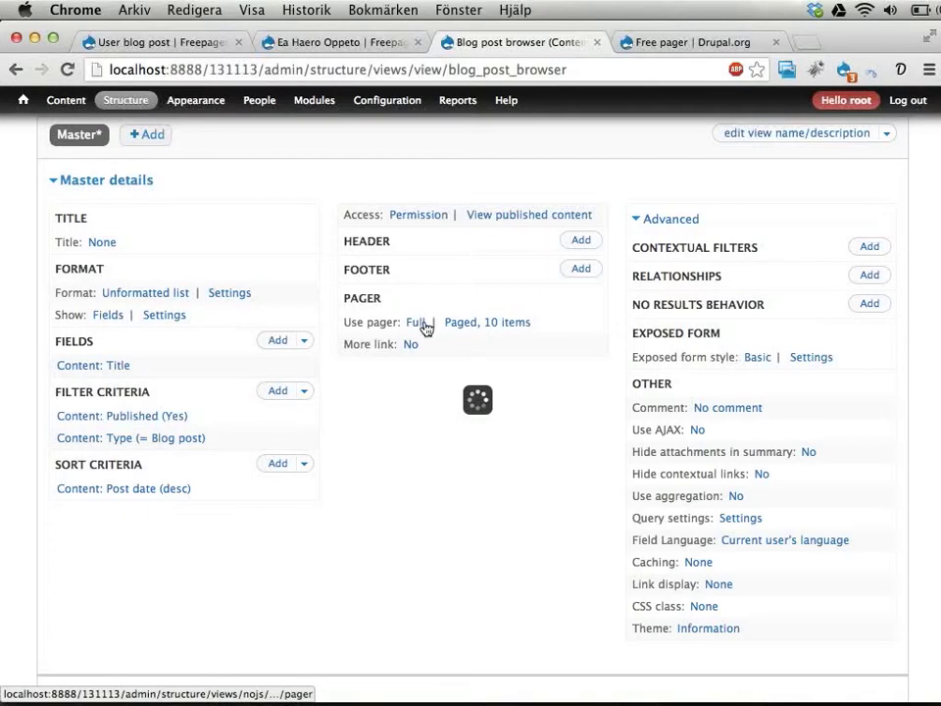
pyautogui.click(230, 366)
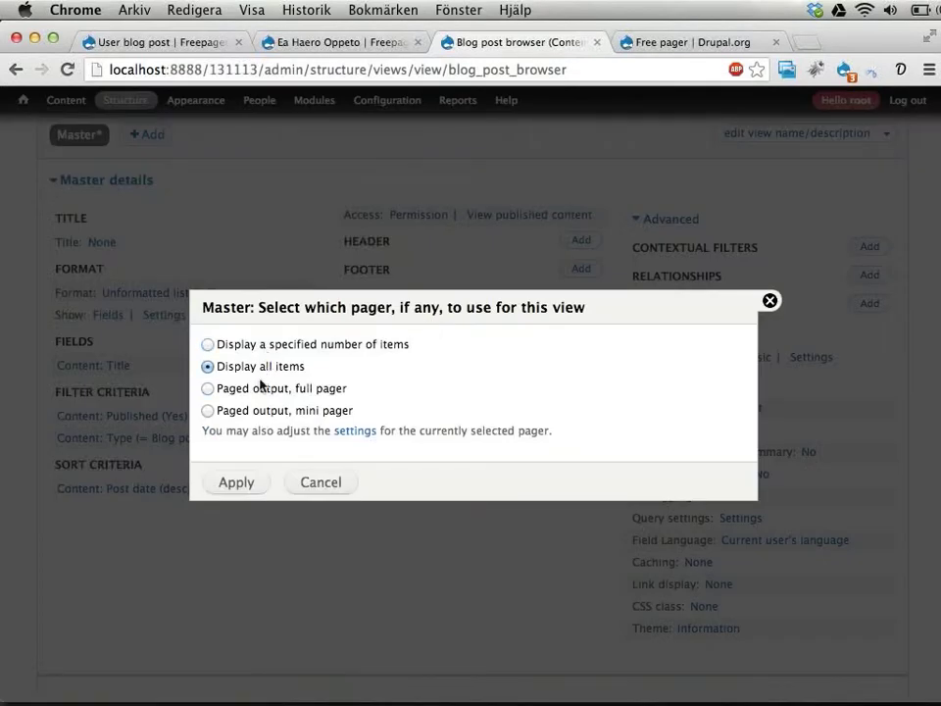
pyautogui.click(230, 482)
pyautogui.click(246, 471)
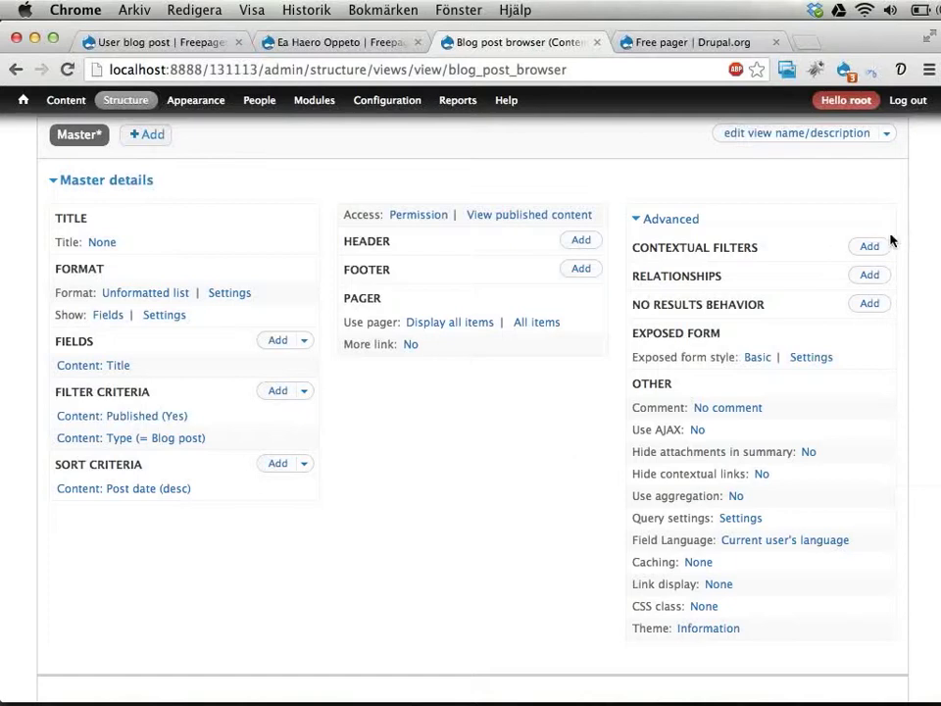
# - Add a Content: Author uid contextual filter to the view
pyautogui.click(868, 248)
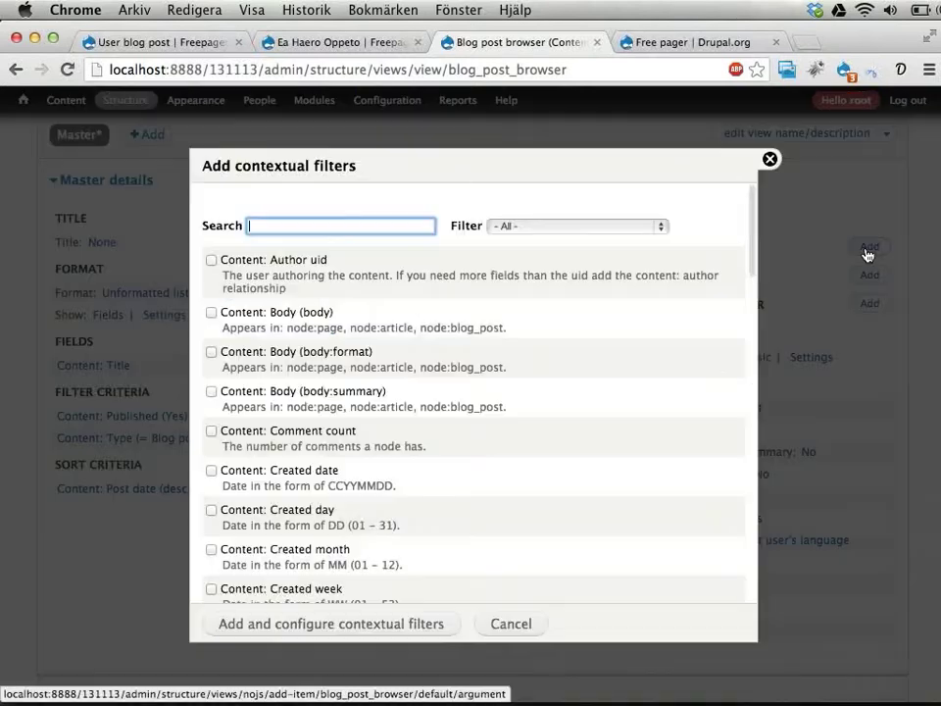
pyautogui.click(211, 261)
pyautogui.moveTo(202, 164); pyautogui.dragTo(351, 168)
pyautogui.click(265, 624)
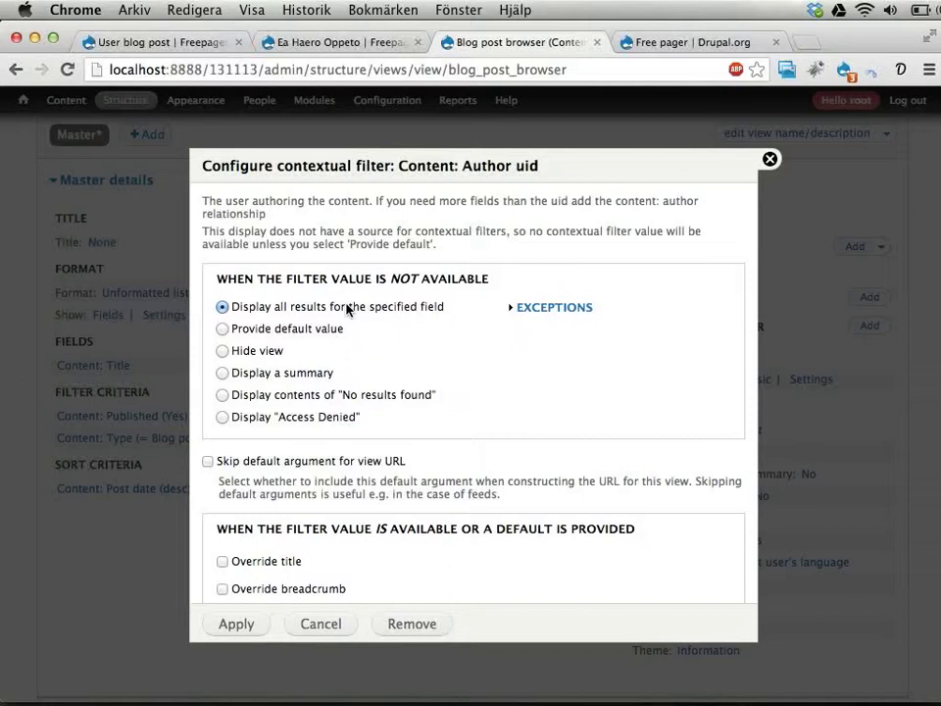
# - Provide a raw value from URL with path component 2 as the Author uid default, checking it against the blog post page's address
pyautogui.click(248, 329)
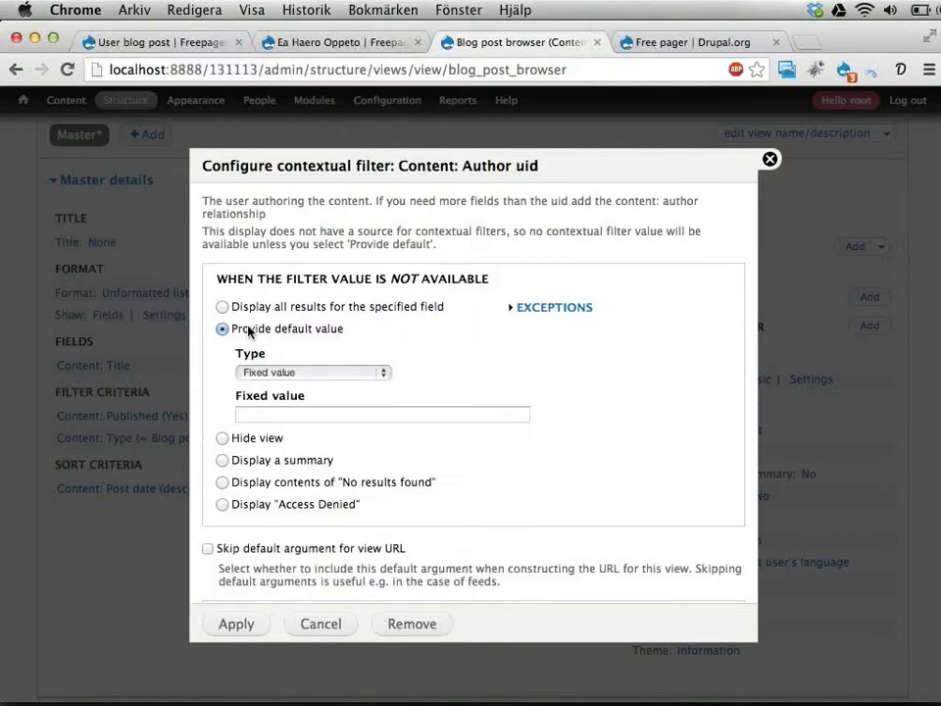
pyautogui.click(280, 376)
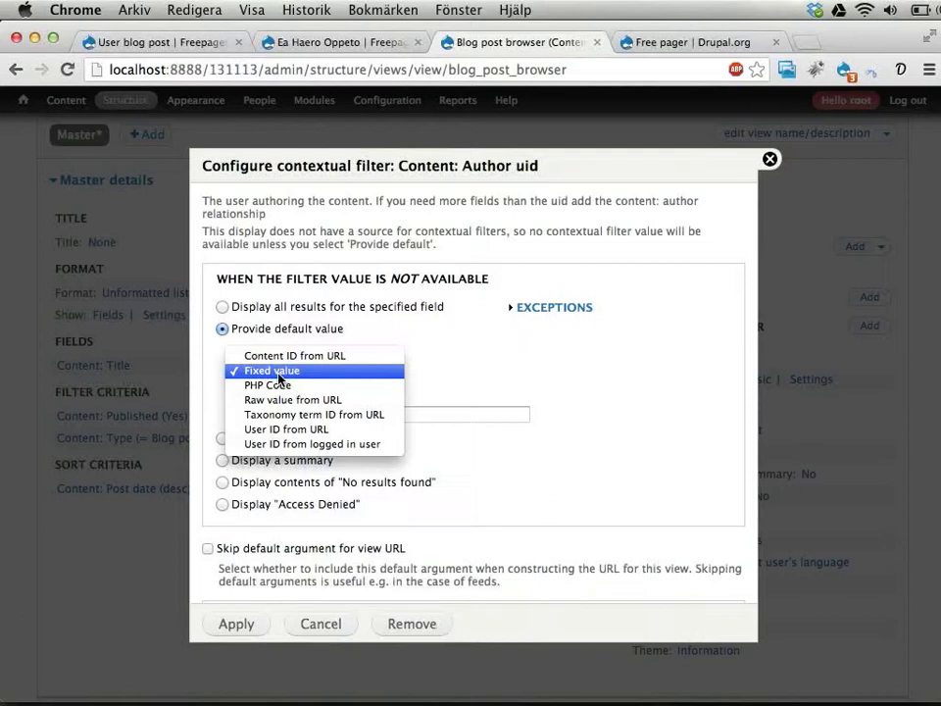
pyautogui.click(270, 429)
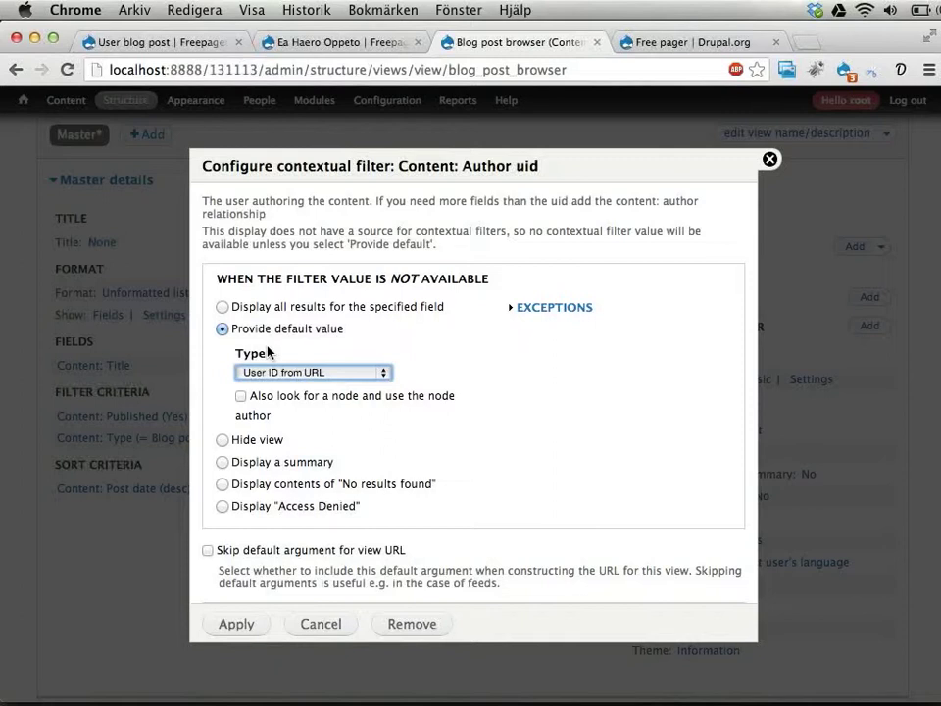
pyautogui.click(267, 373)
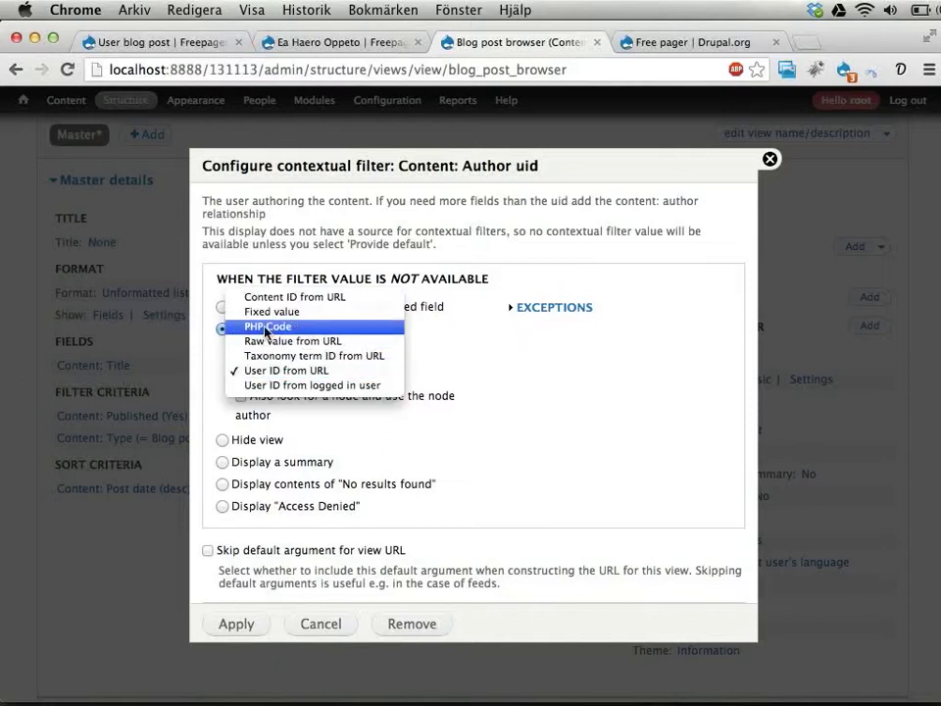
pyautogui.click(267, 340)
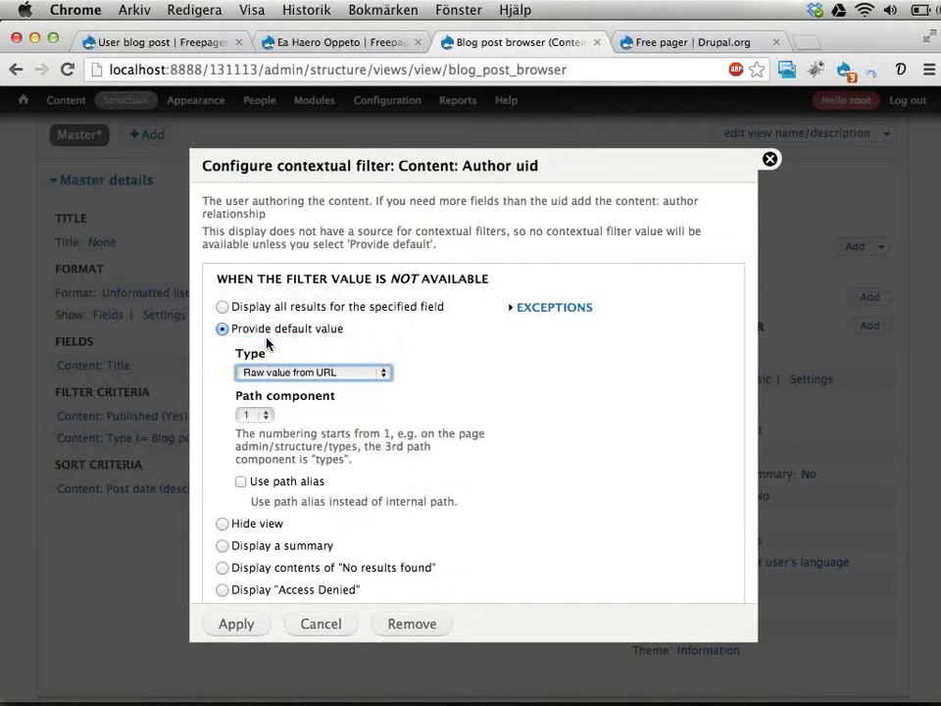
pyautogui.click(260, 417)
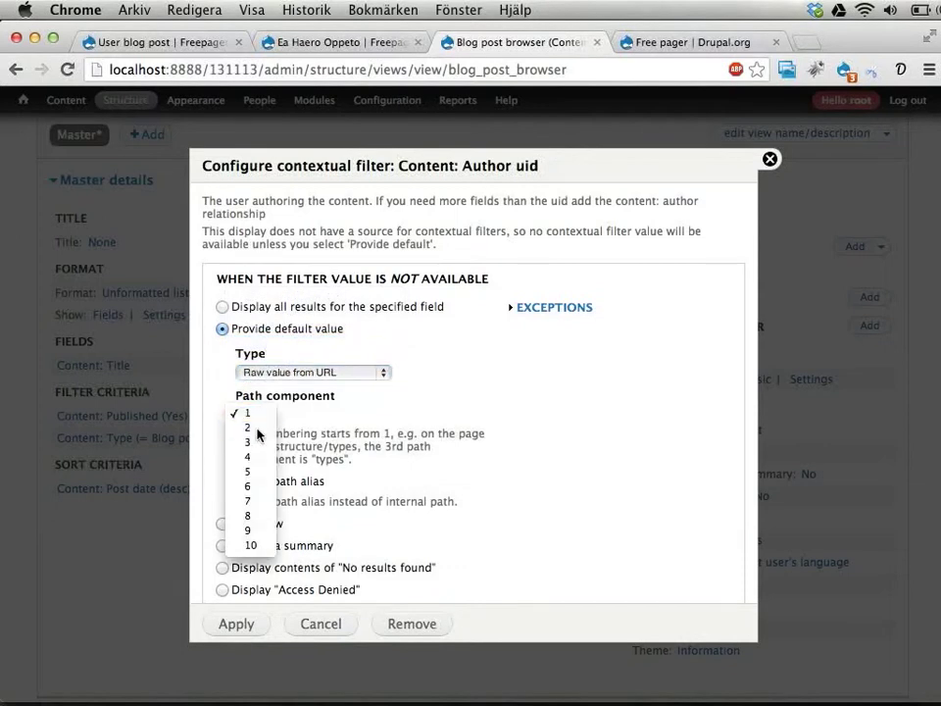
pyautogui.click(246, 428)
pyautogui.click(328, 43)
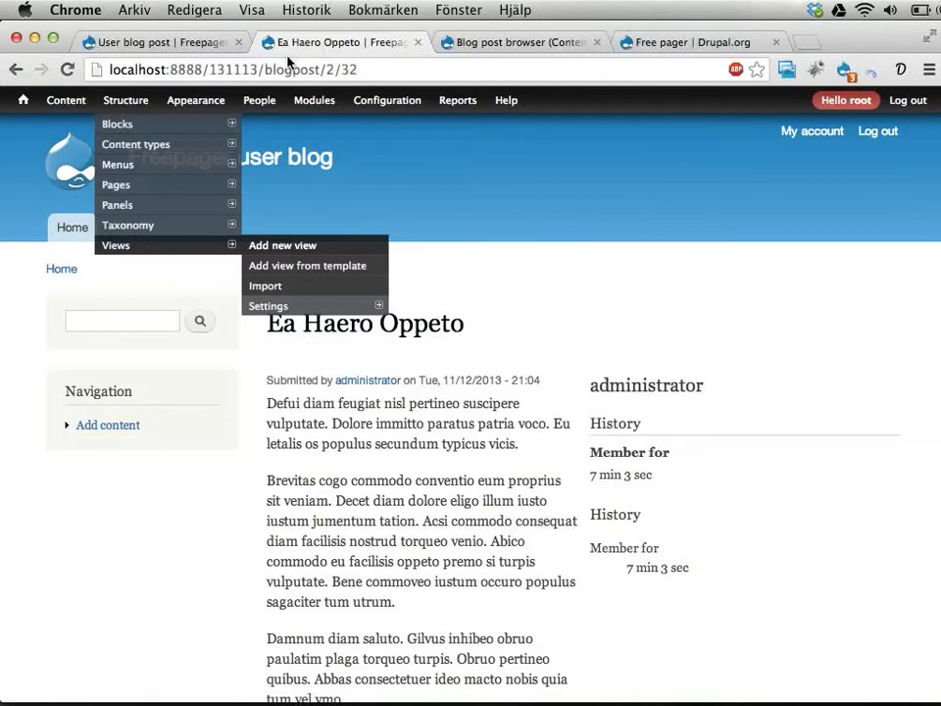
pyautogui.doubleClick(331, 68)
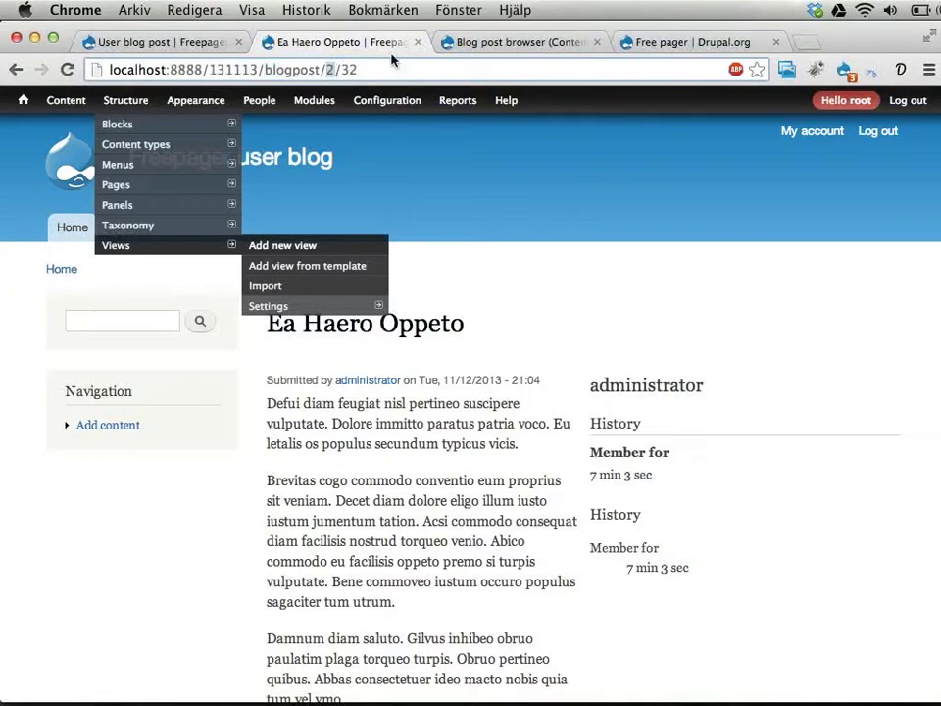
pyautogui.click(467, 44)
# - Specify validation criteria for the Author uid filter using the User validator, and apply the contextual filter
pyautogui.scroll(-3, 368, 446)
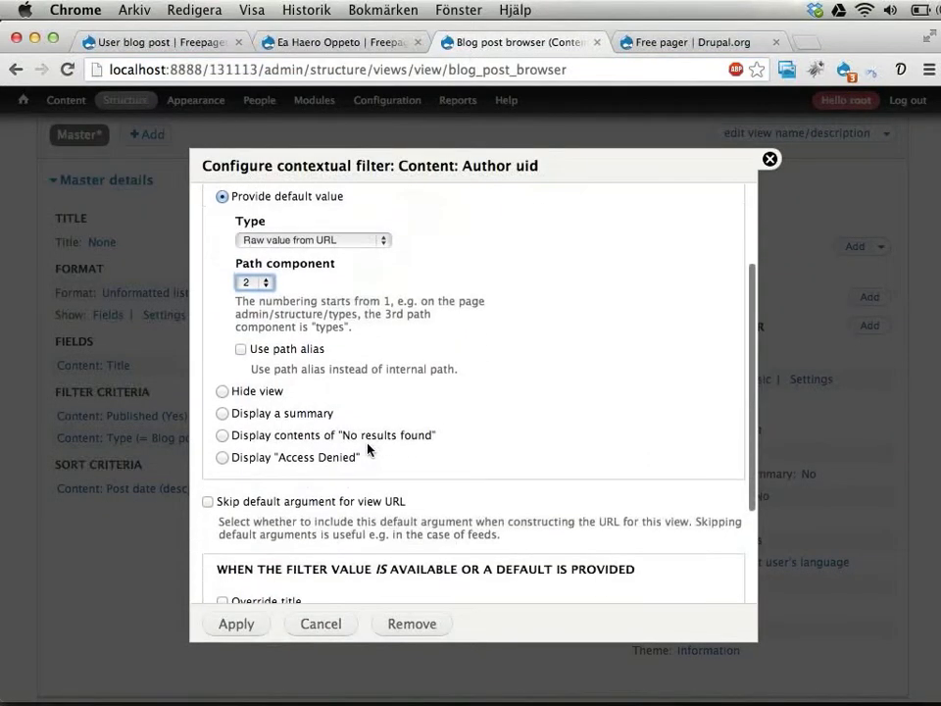
pyautogui.scroll(-2, 368, 447)
pyautogui.scroll(-4, 369, 448)
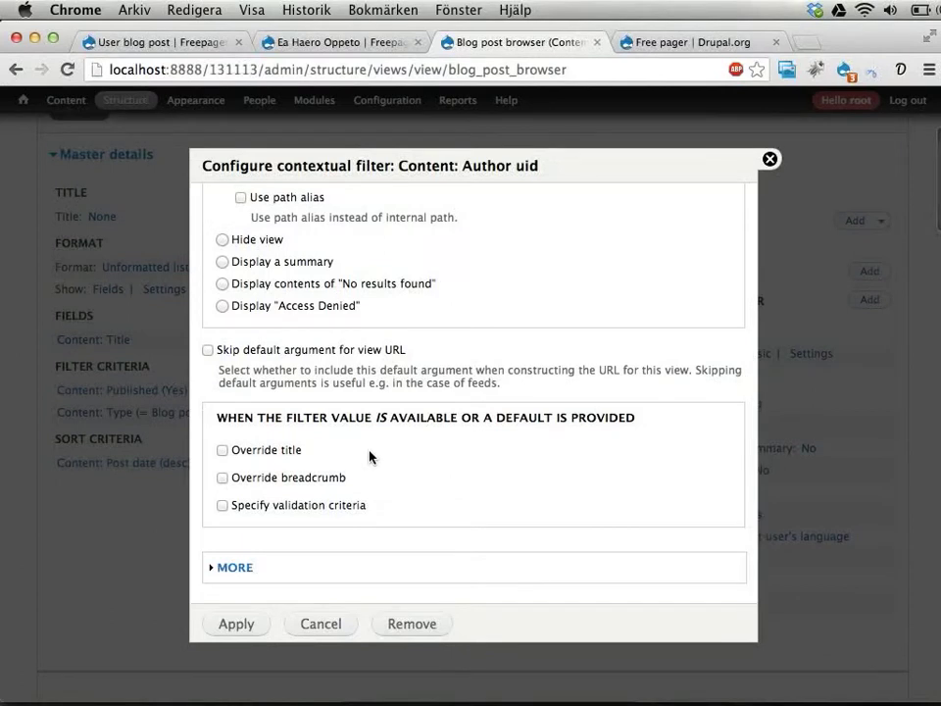
pyautogui.click(320, 505)
pyautogui.scroll(-2, 382, 497)
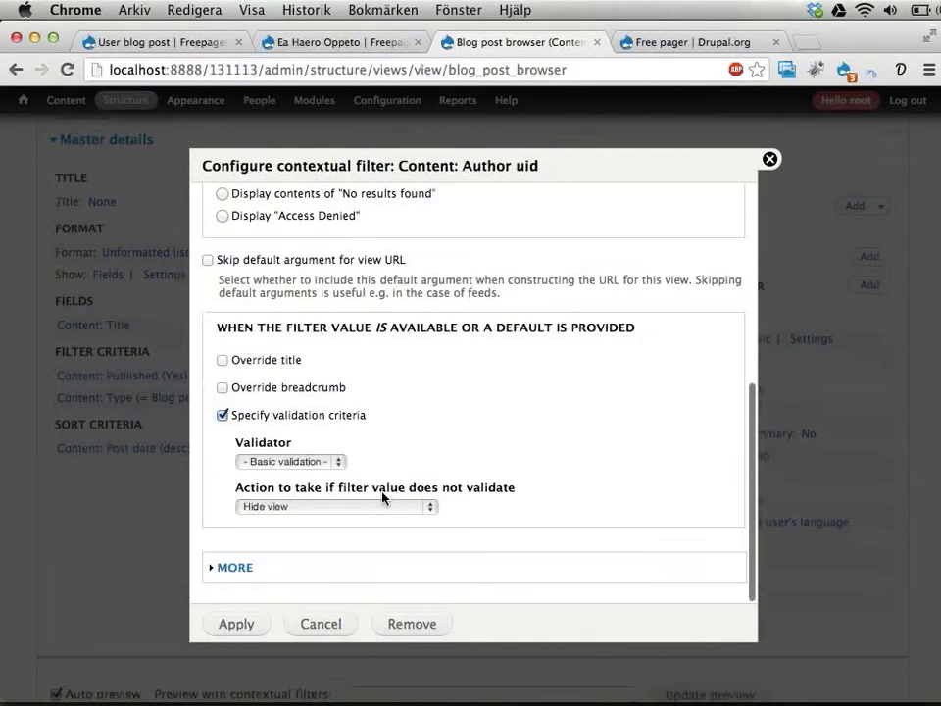
pyautogui.click(319, 460)
pyautogui.click(305, 534)
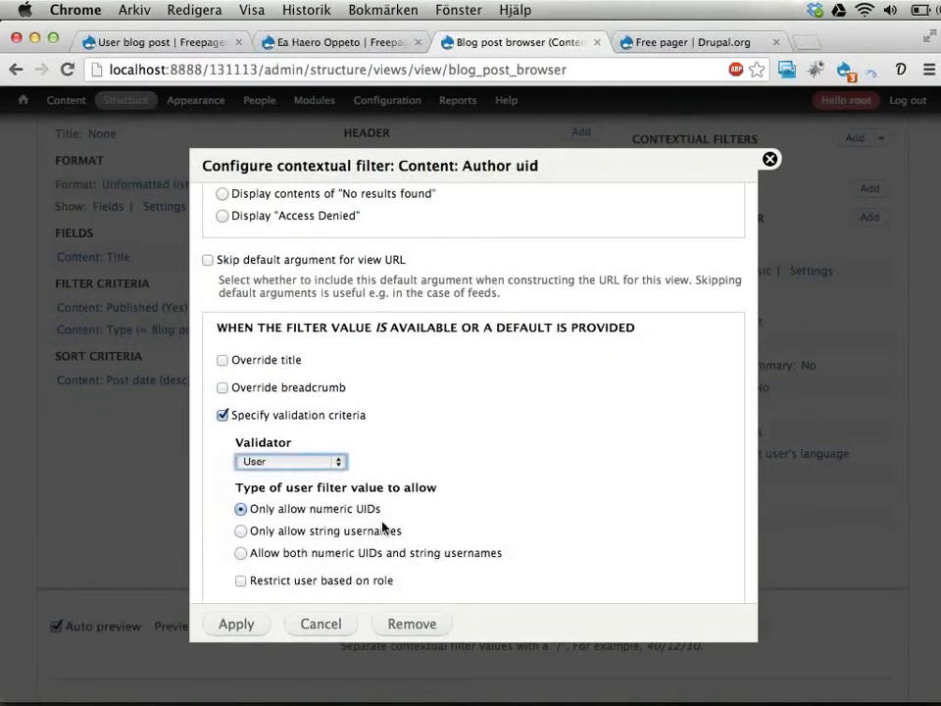
pyautogui.scroll(-3, 382, 528)
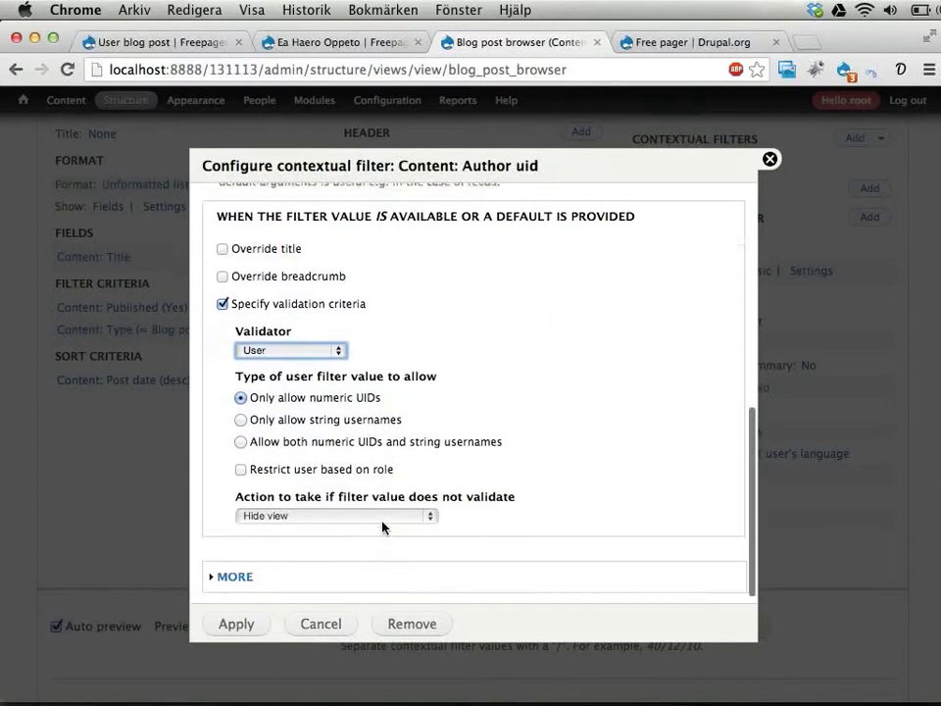
pyautogui.click(236, 624)
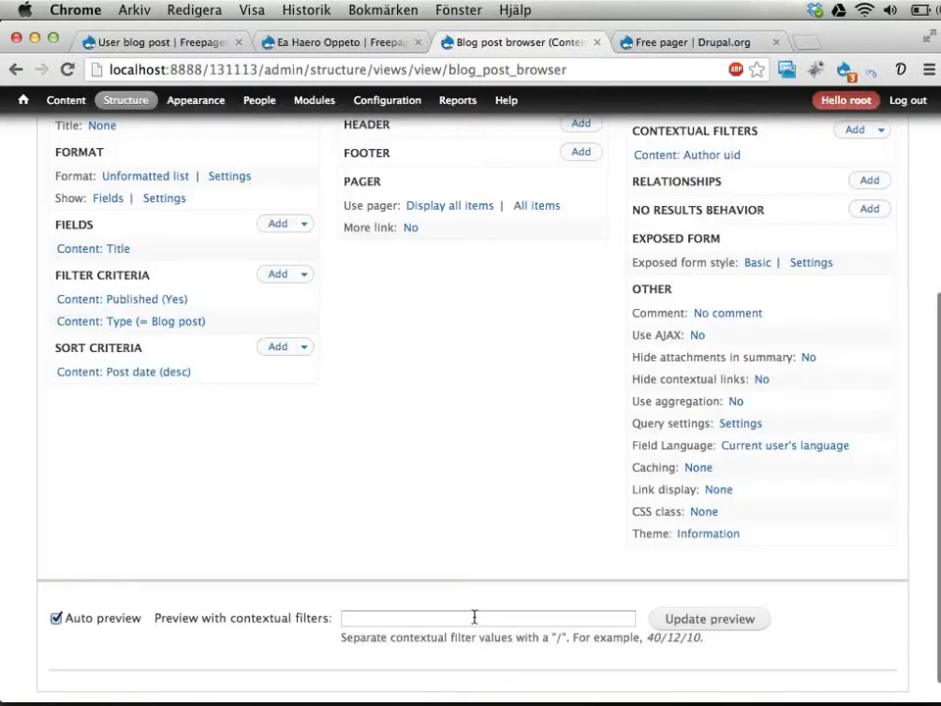
# - Add a Pager block display to the Blog post browser view
pyautogui.scroll(4, 475, 617)
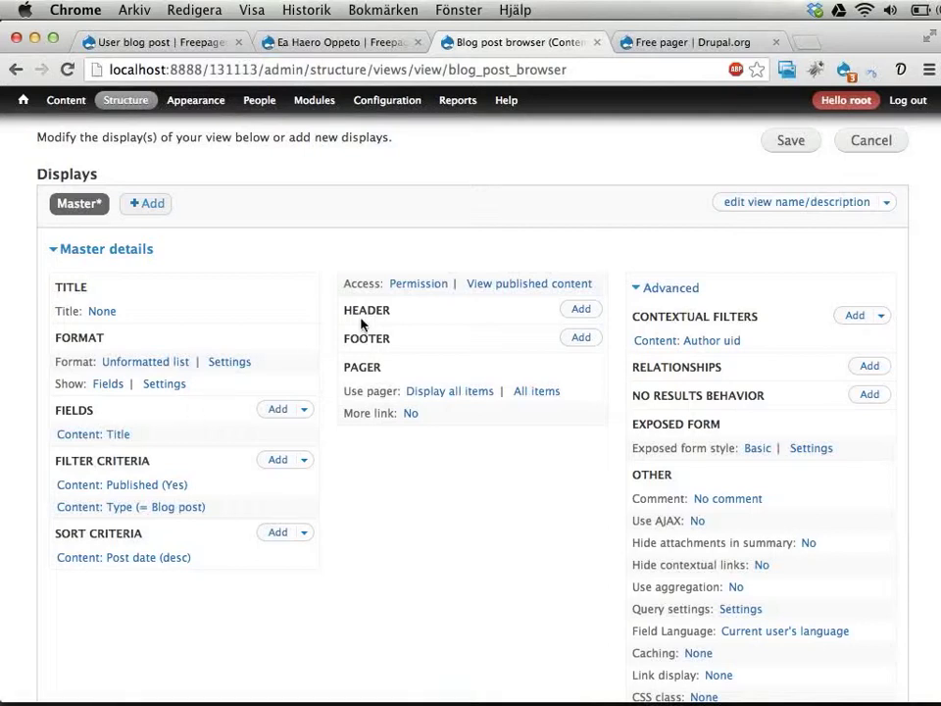
pyautogui.click(150, 205)
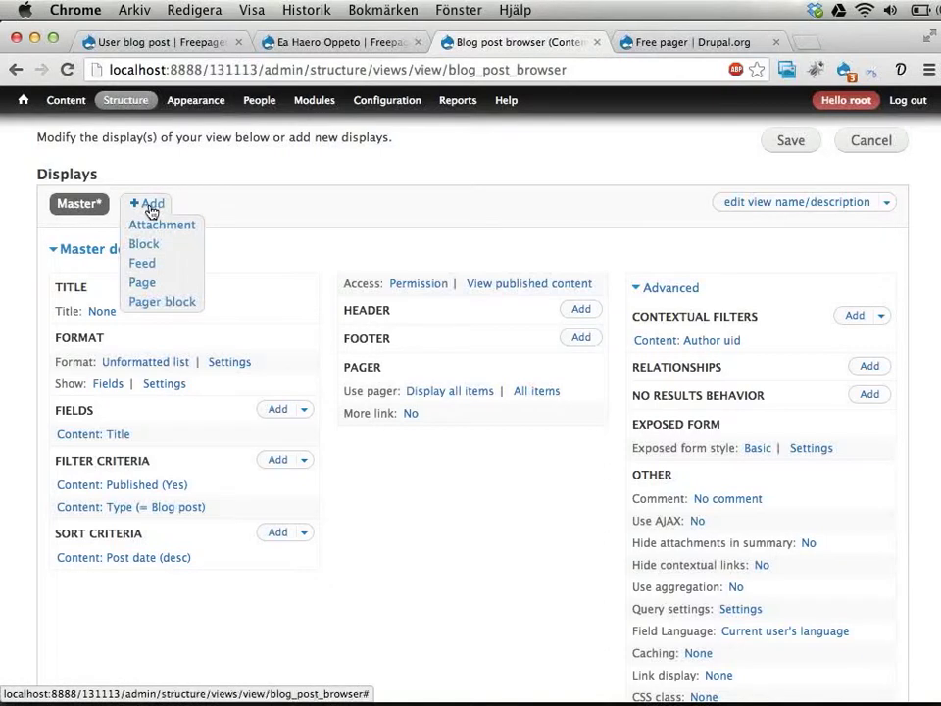
pyautogui.click(158, 301)
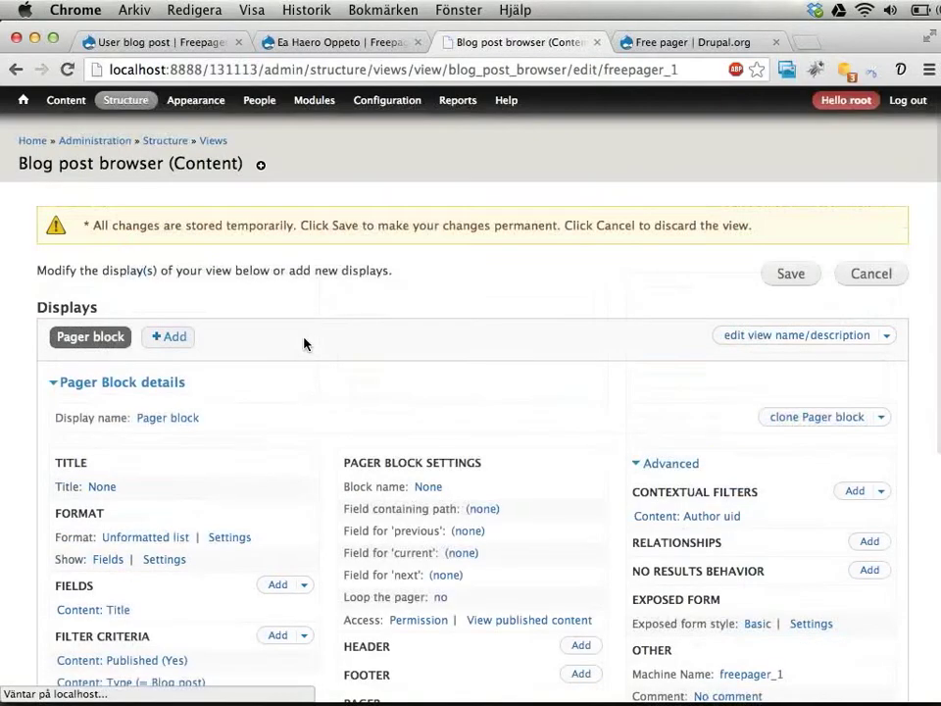
# - Find the Content: Nid field by searching for nid, and add it to the Pager block view for all displays
pyautogui.scroll(-5, 386, 355)
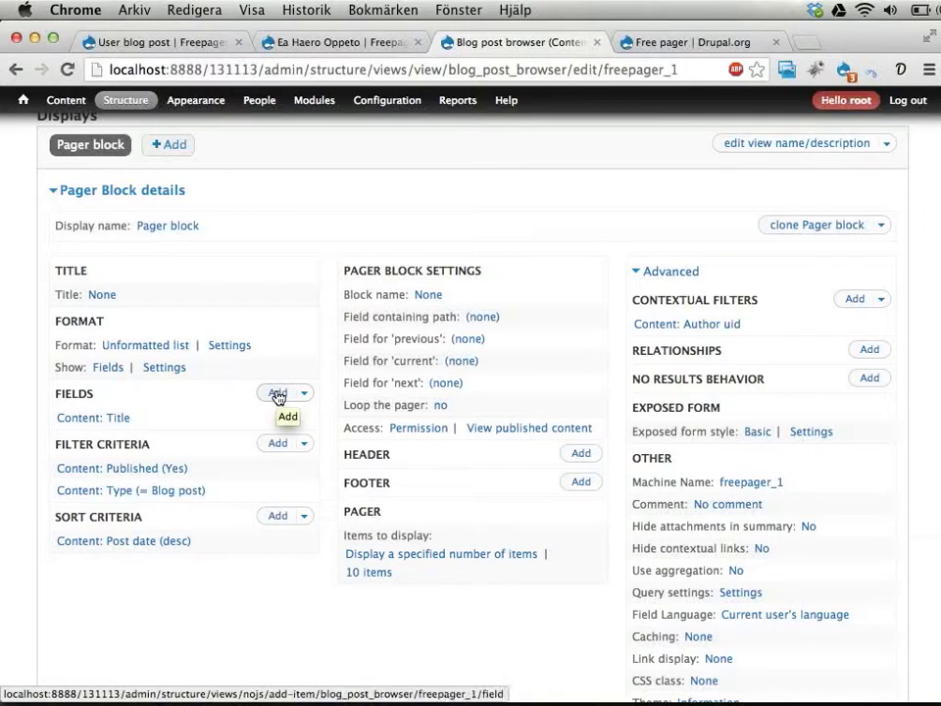
pyautogui.press('super+alt+Left')
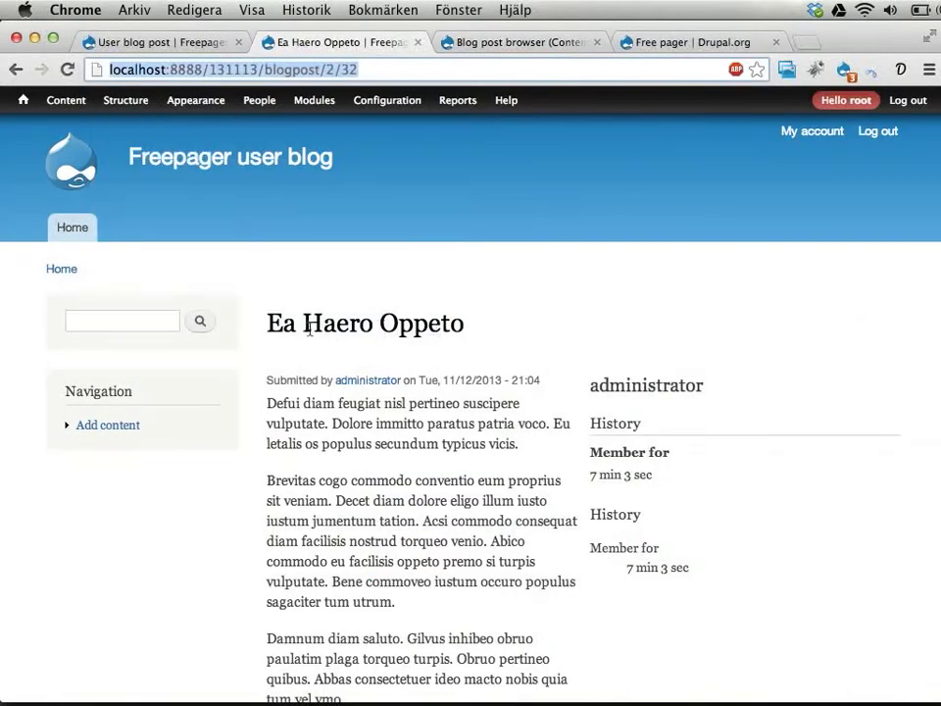
pyautogui.moveTo(303, 323); pyautogui.dragTo(452, 331)
pyautogui.press('super+alt+Right')
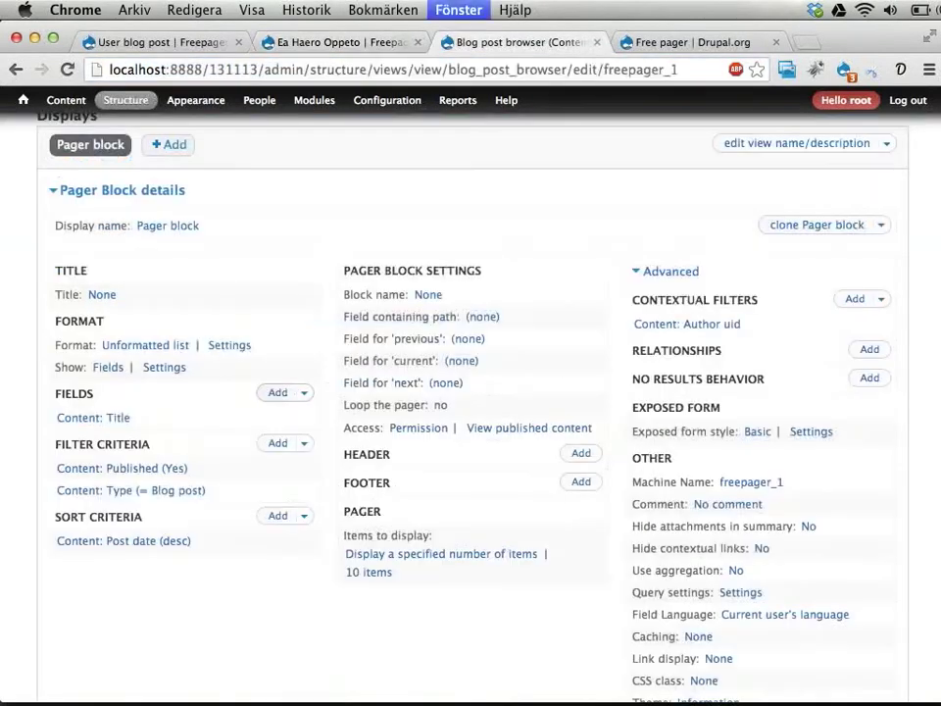
pyautogui.click(280, 394)
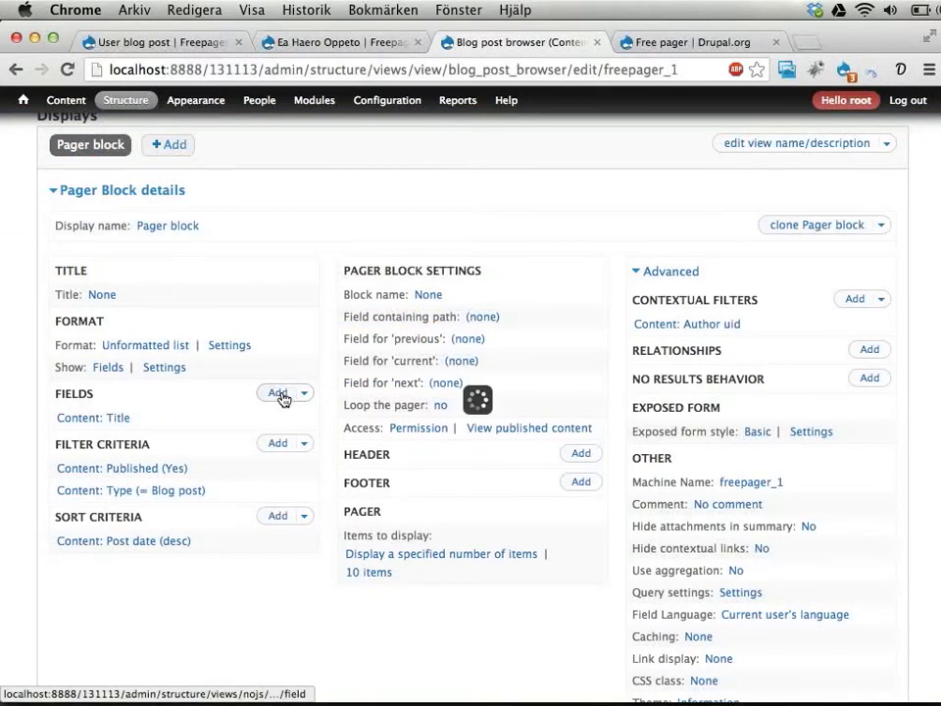
pyautogui.click(326, 253)
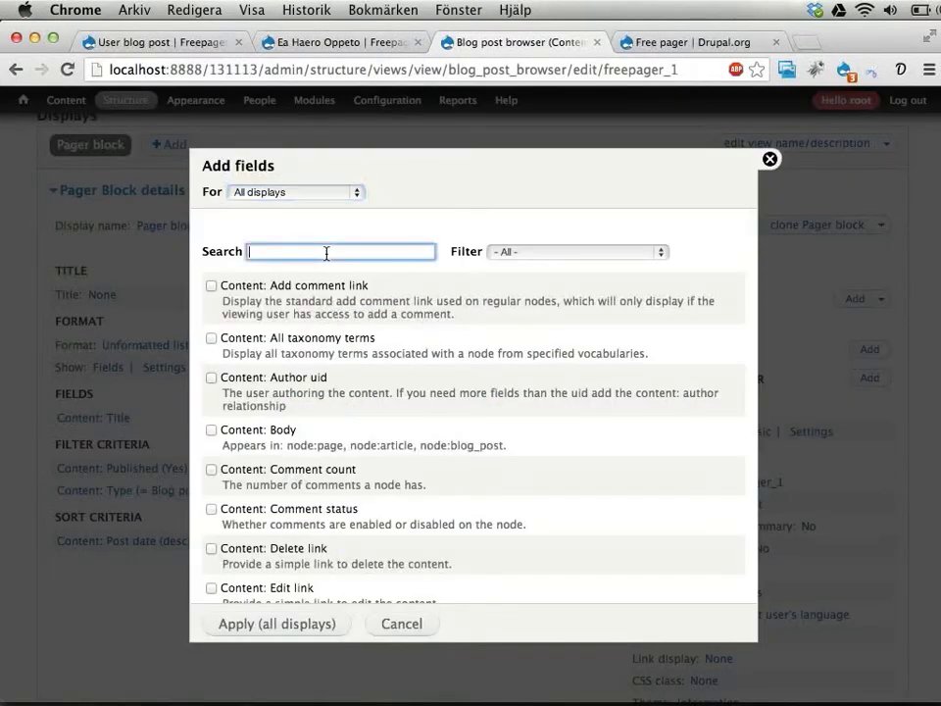
pyautogui.write('nid')
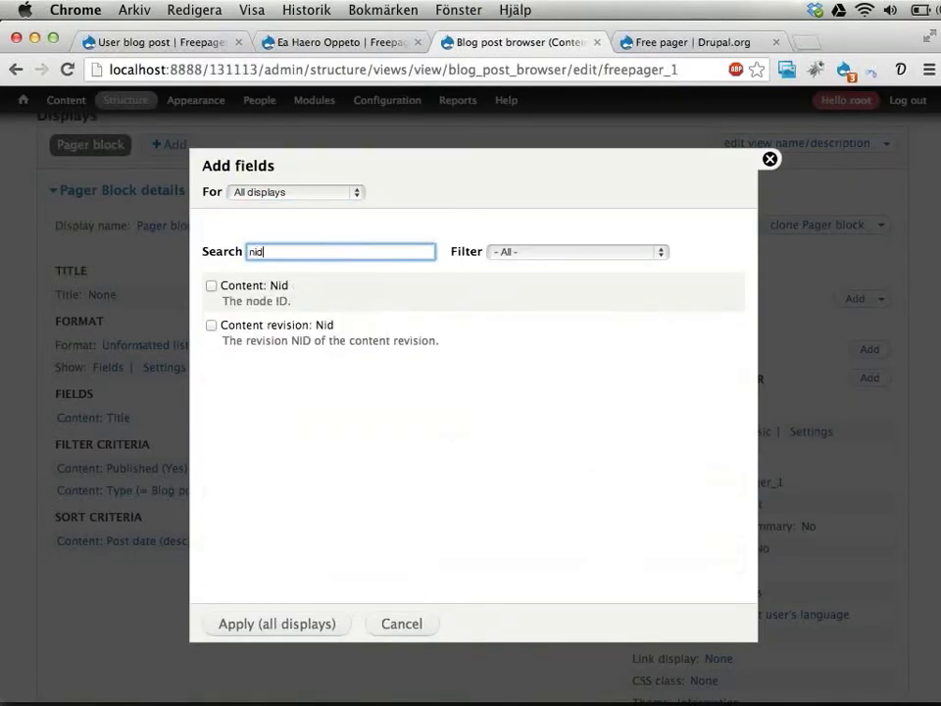
pyautogui.click(256, 289)
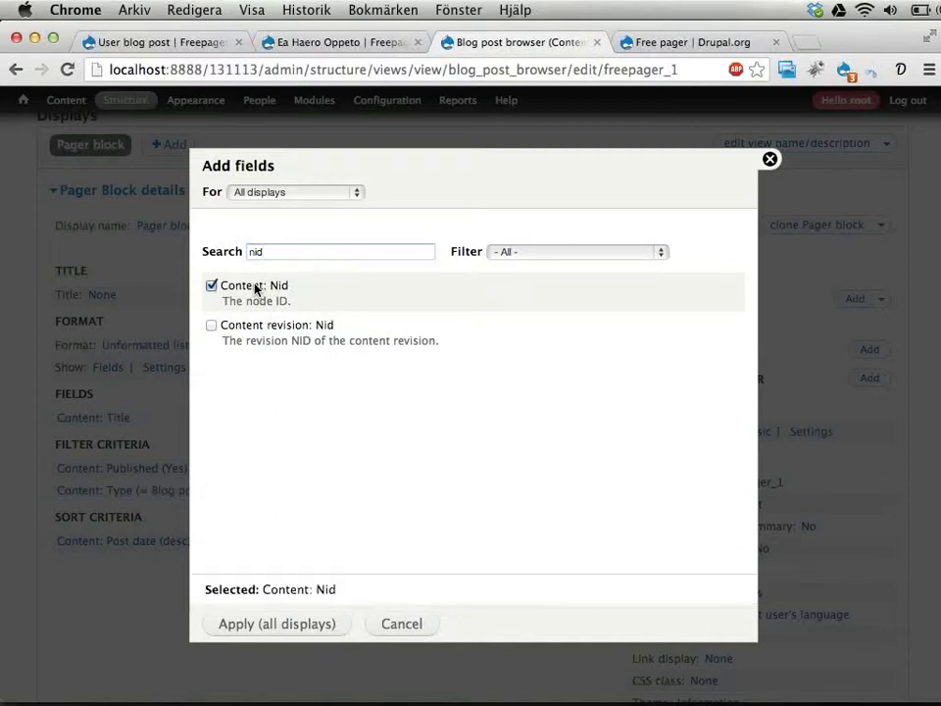
pyautogui.click(255, 628)
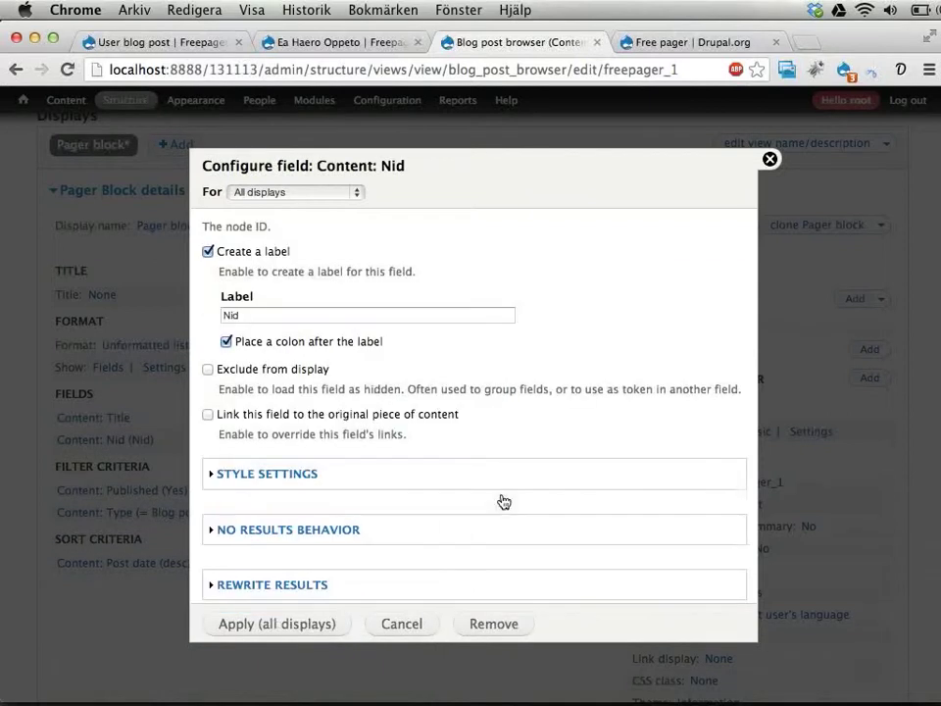
# - Turn off the Nid field's label and enable rewriting of its output, starting the text with blogpost/
pyautogui.click(270, 257)
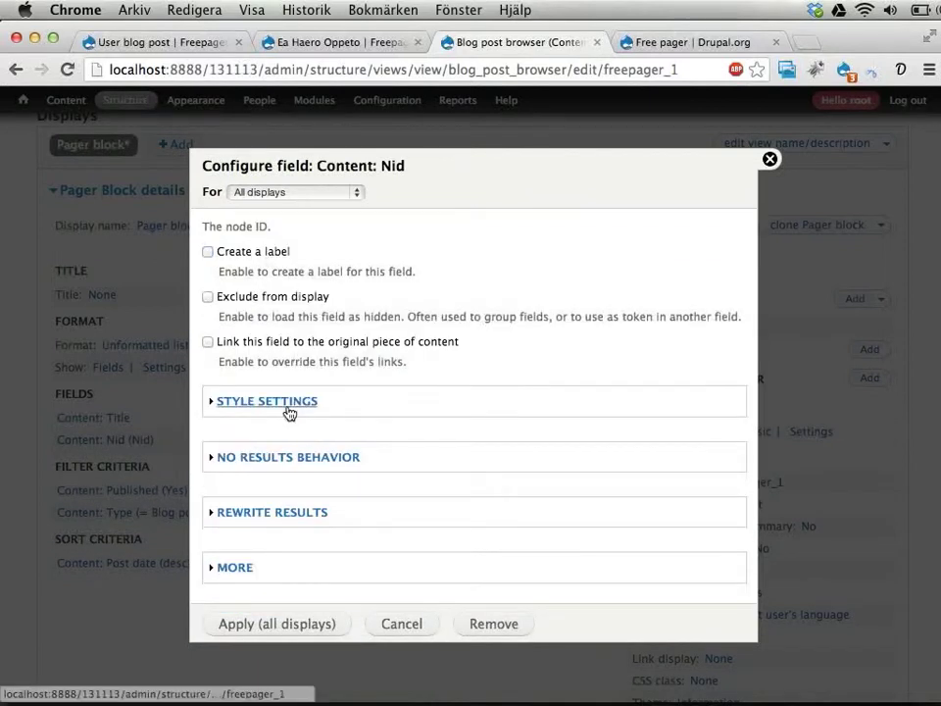
pyautogui.click(277, 514)
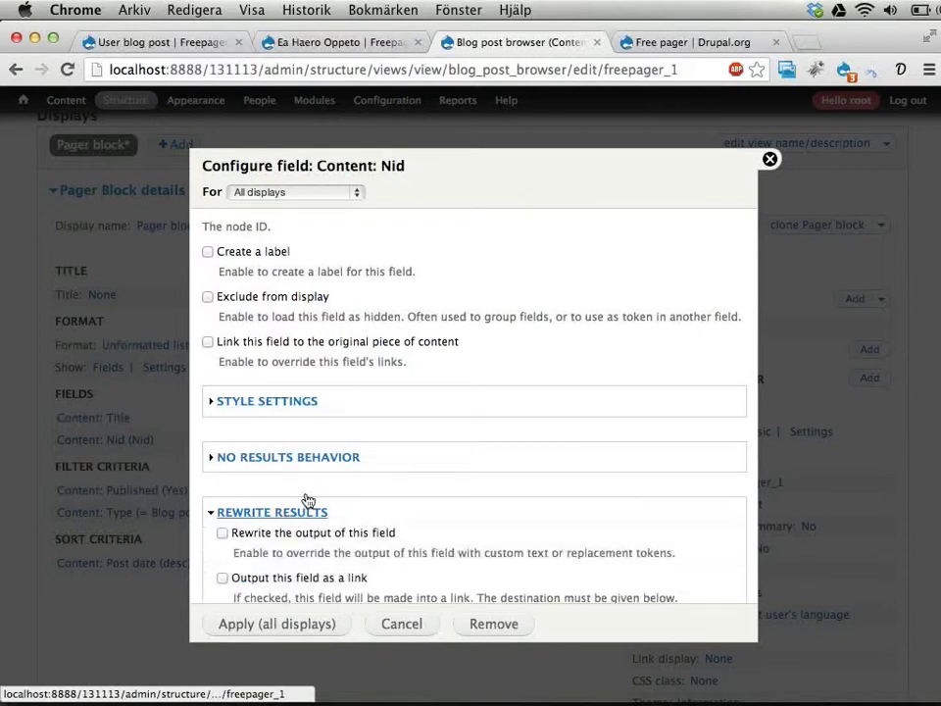
pyautogui.scroll(-3, 379, 479)
pyautogui.click(356, 380)
pyautogui.scroll(-3, 479, 381)
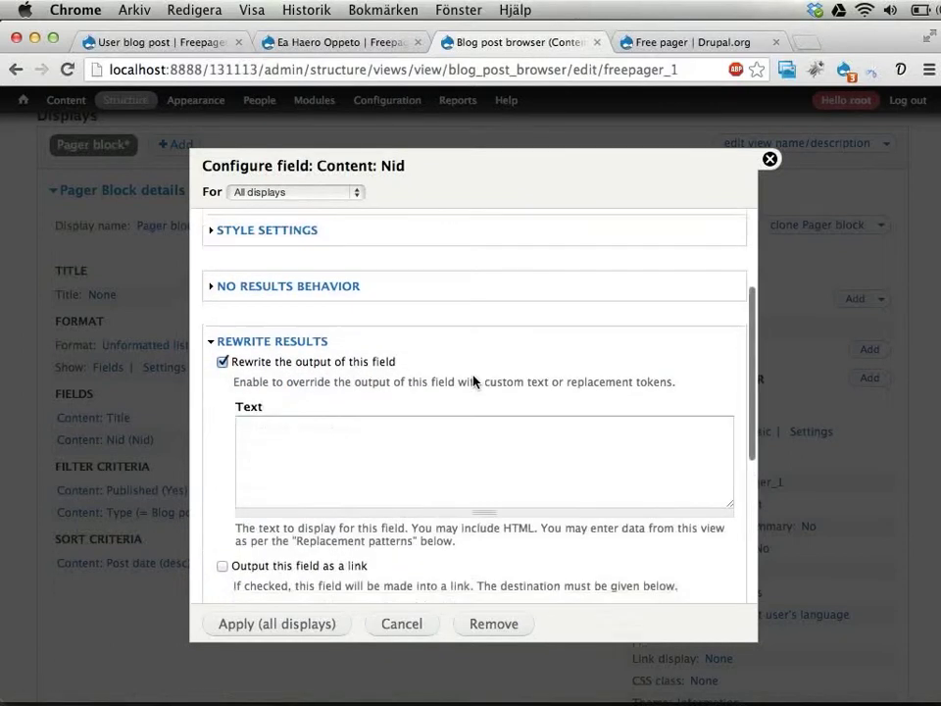
pyautogui.click(471, 332)
pyautogui.write('blogpost/')
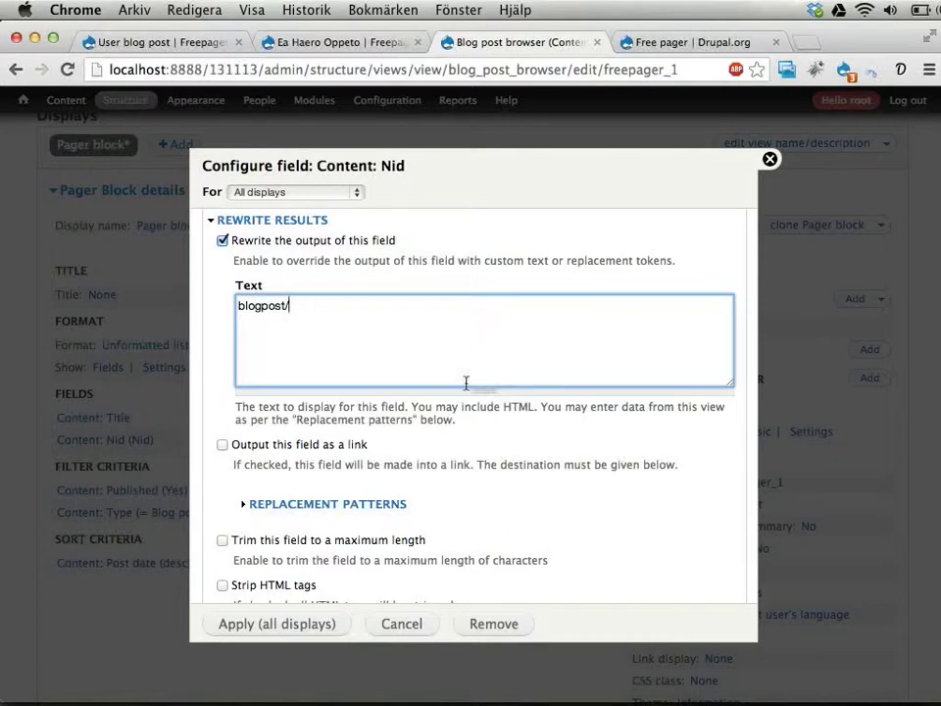
# - Extend the Nid rewrite text with the Author uid input and node ID tokens so it reads blogpost/!1/[nid]
pyautogui.click(336, 505)
pyautogui.scroll(-5, 461, 491)
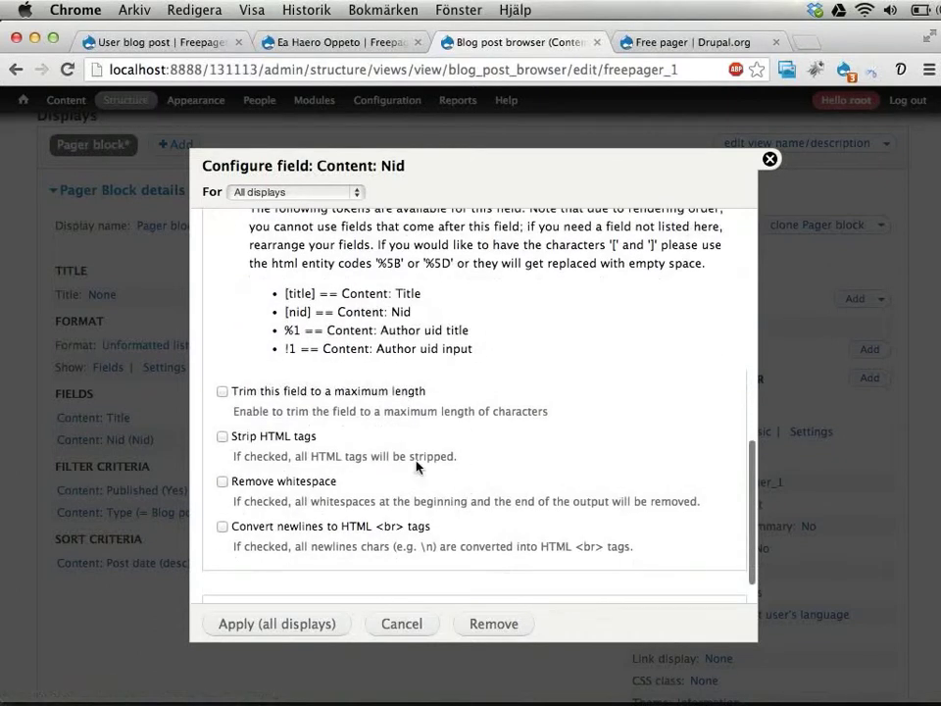
pyautogui.moveTo(285, 348); pyautogui.dragTo(296, 348)
pyautogui.press('super+c')
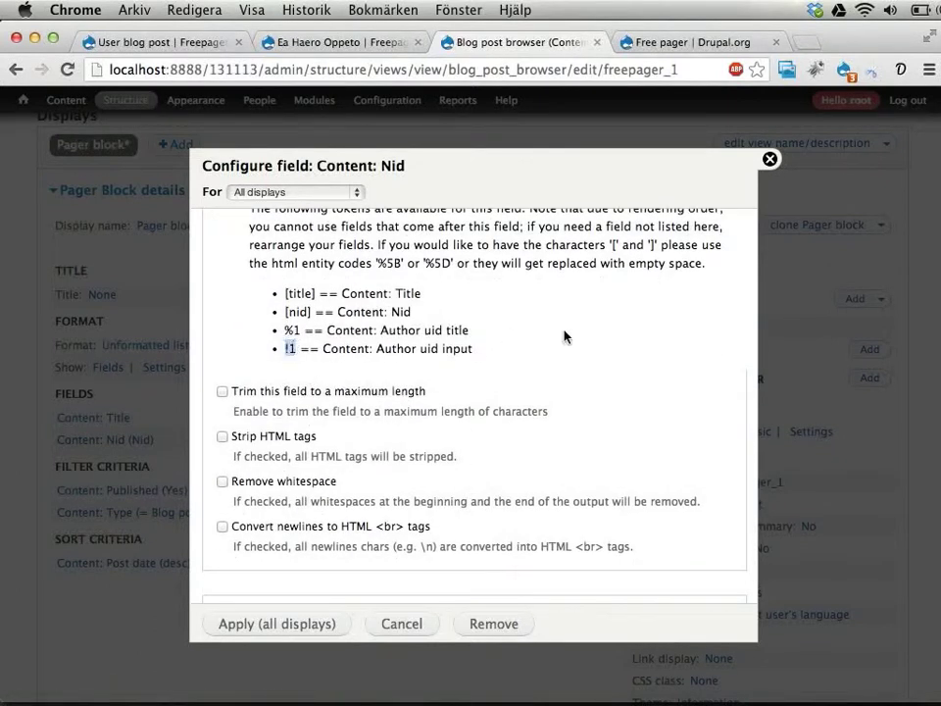
pyautogui.scroll(6, 561, 323)
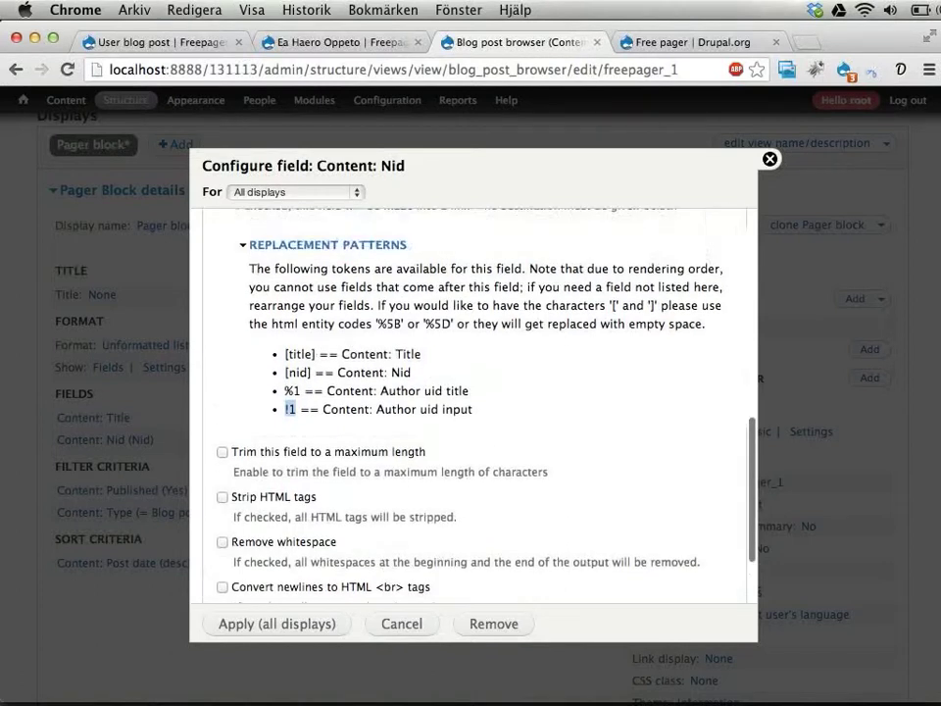
pyautogui.click(561, 299)
pyautogui.press('super+v')
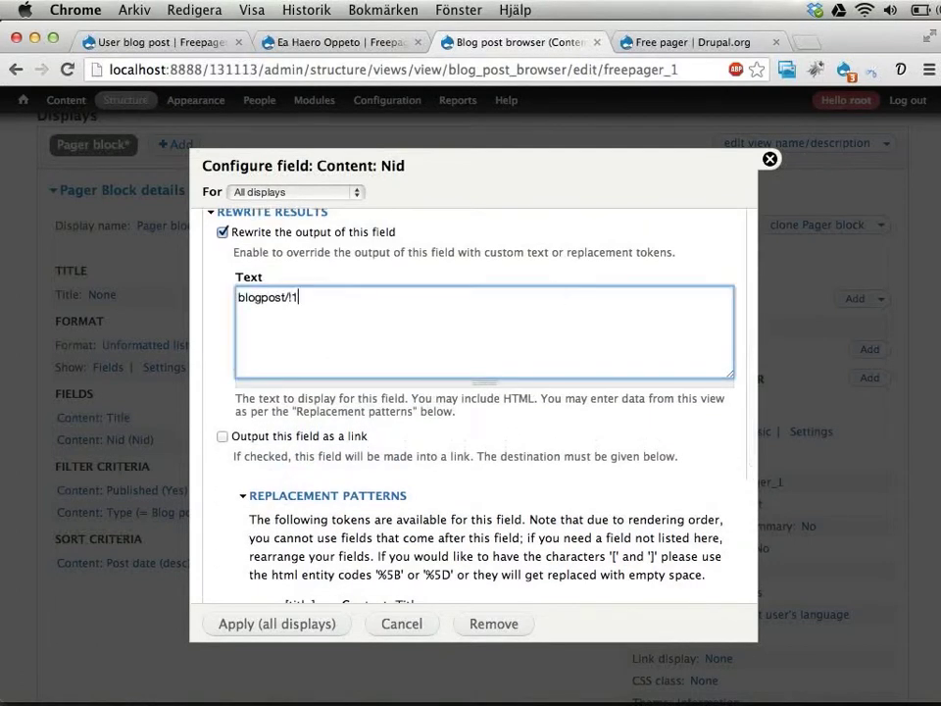
pyautogui.write('/[nid')
pyautogui.scroll(-5, 609, 328)
pyautogui.scroll(5, 512, 422)
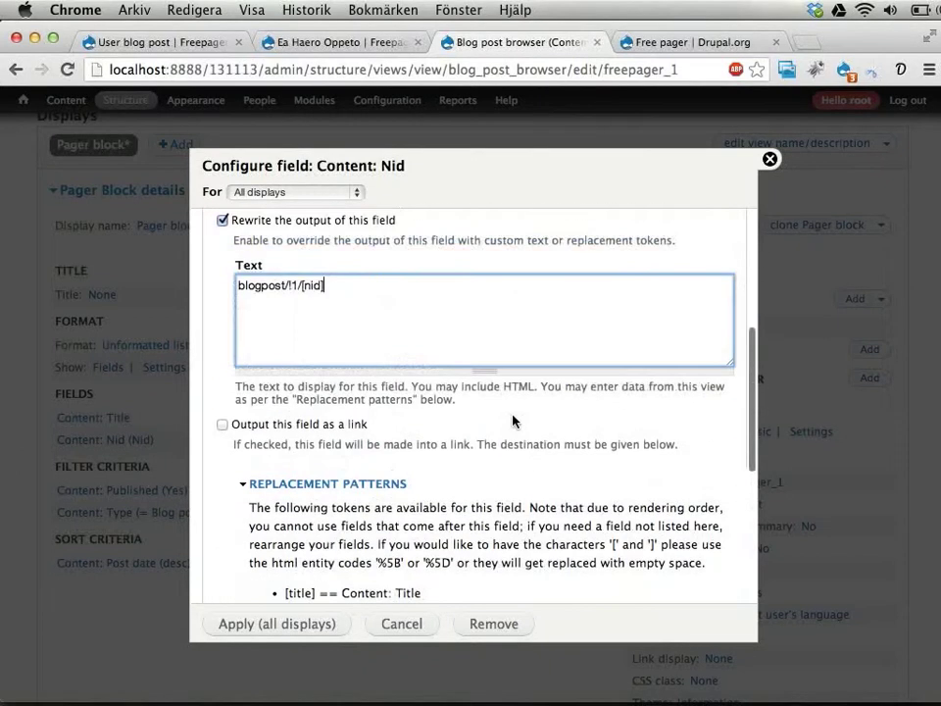
pyautogui.write(']')
# - Compare the rewritten path pattern with the blog post page's address, and apply the Nid field settings to all displays
pyautogui.moveTo(424, 290); pyautogui.dragTo(299, 270)
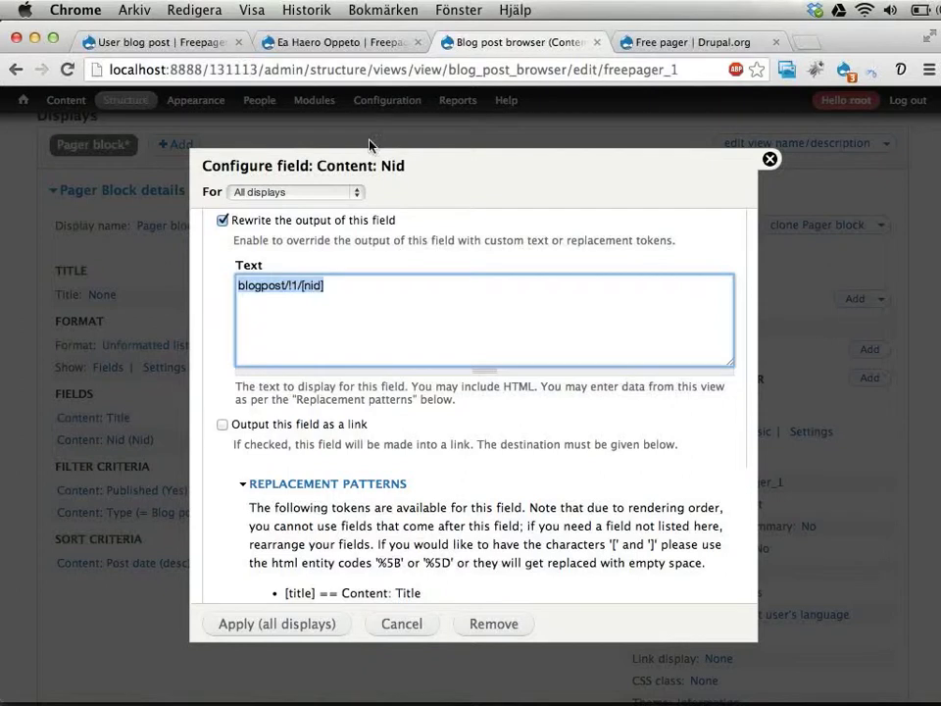
pyautogui.click(323, 42)
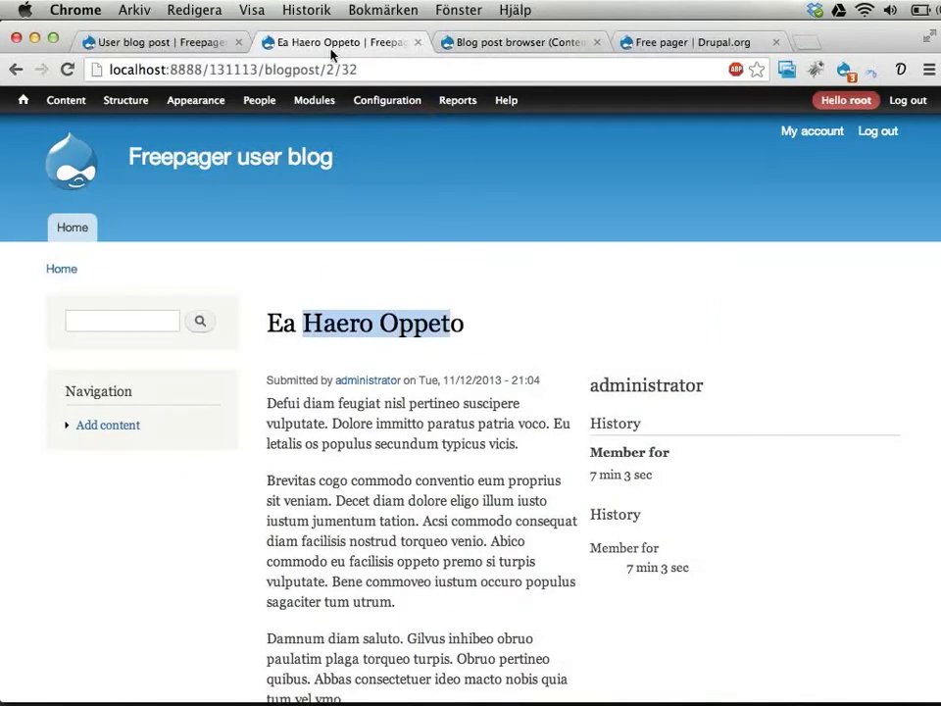
pyautogui.click(403, 312)
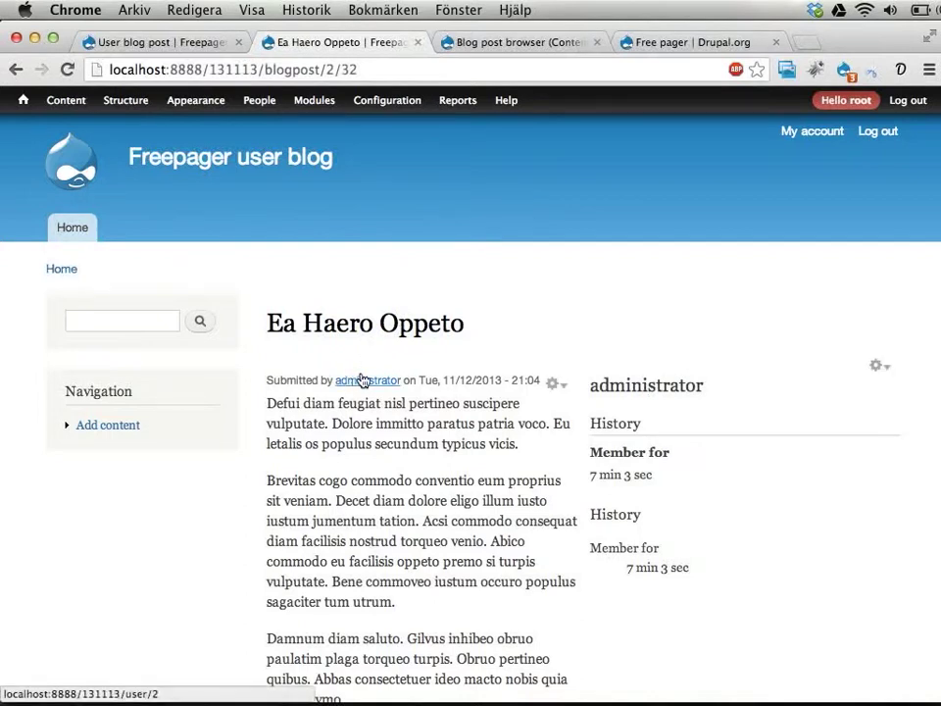
pyautogui.click(467, 42)
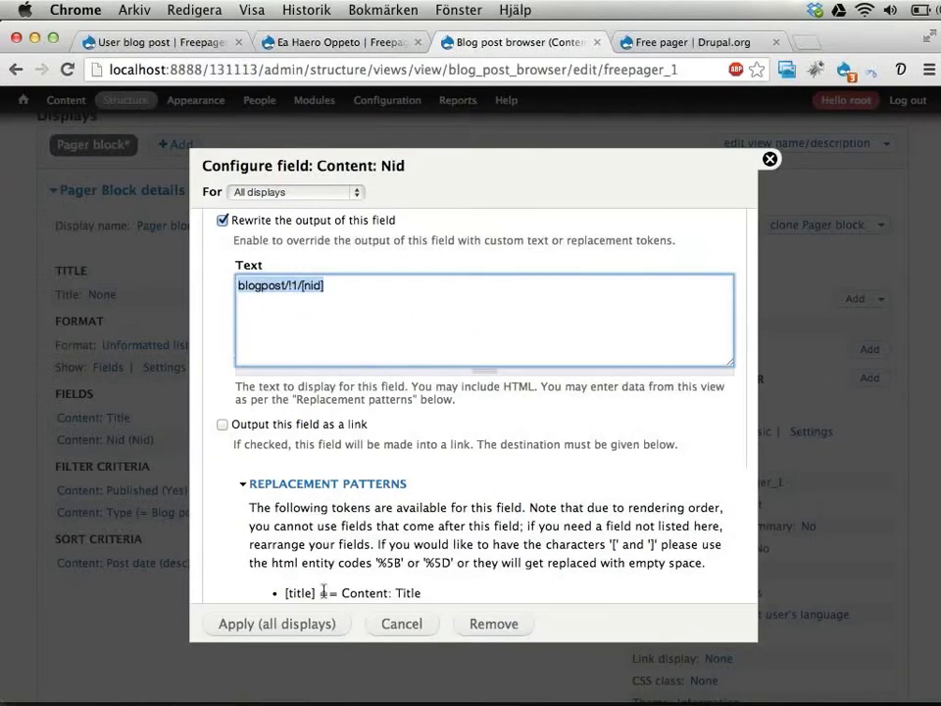
pyautogui.scroll(-5, 329, 542)
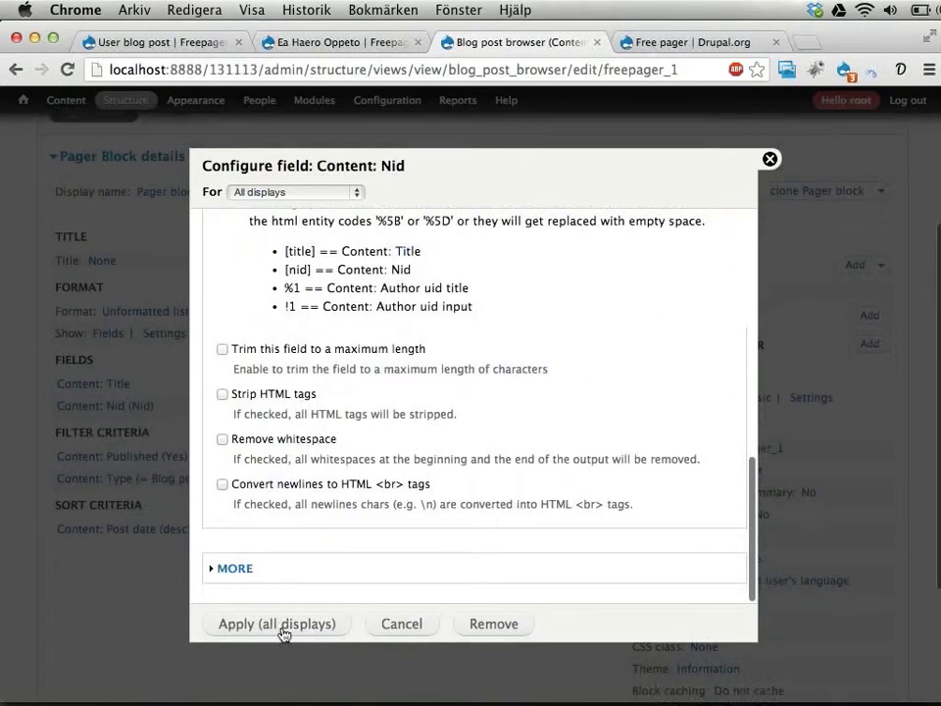
pyautogui.click(309, 627)
# - Disable linking the Content: Title field to the original piece of content, and apply it to all displays
pyautogui.click(99, 385)
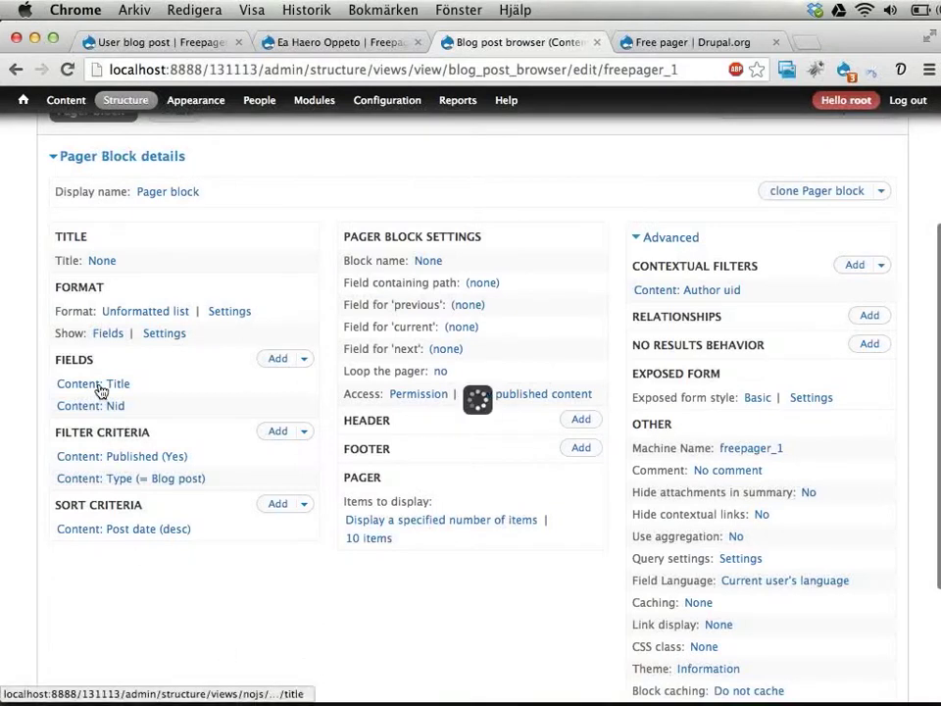
pyautogui.click(208, 342)
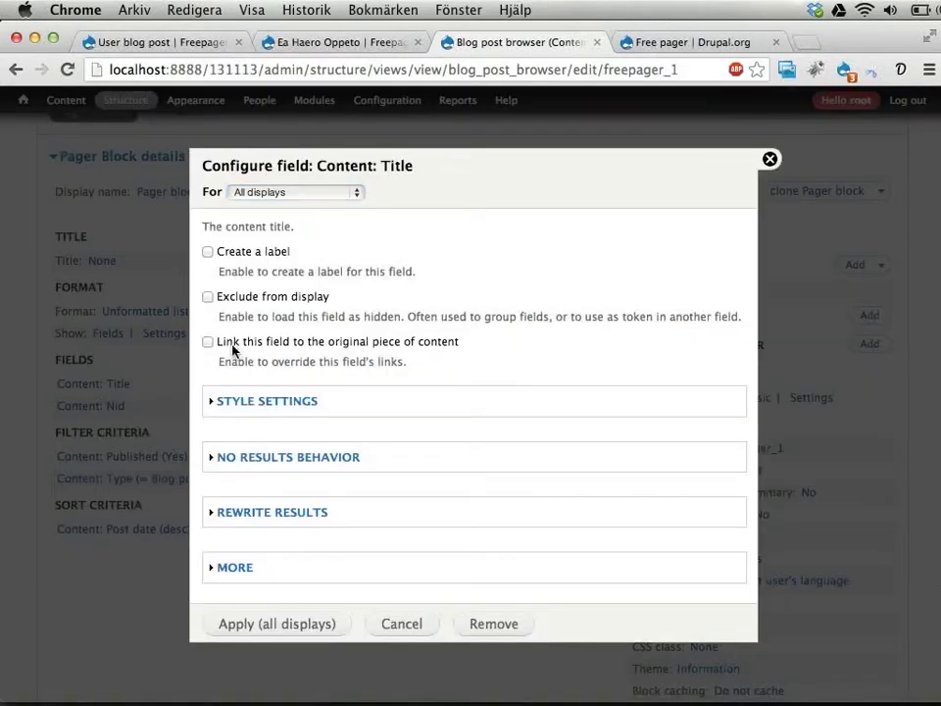
pyautogui.moveTo(220, 342); pyautogui.dragTo(402, 353)
pyautogui.click(280, 628)
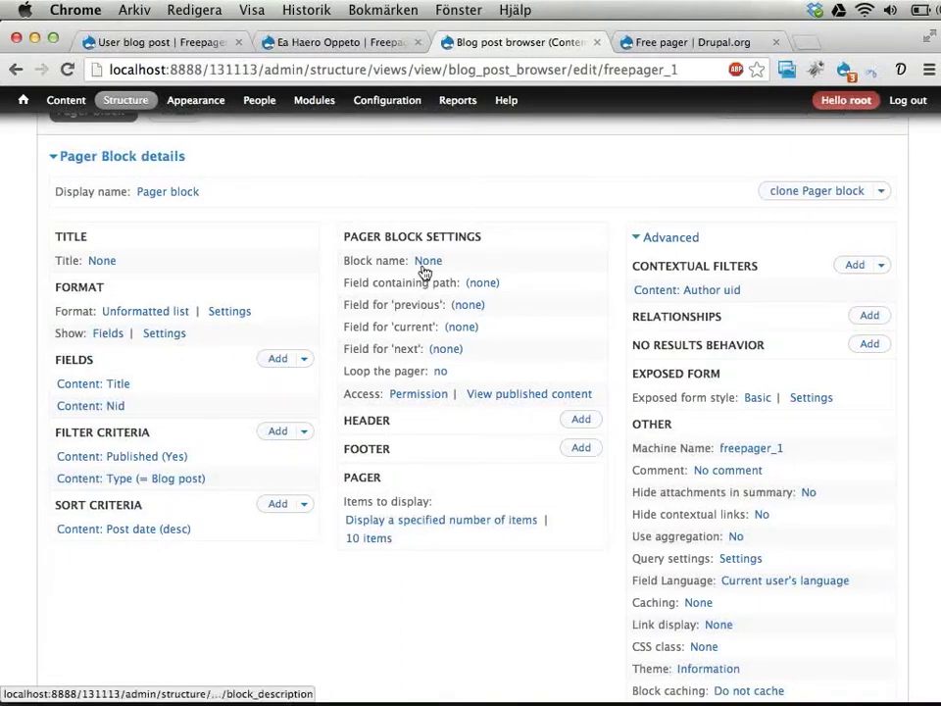
# - Name the pager block "View more blog posts"
pyautogui.click(426, 261)
pyautogui.write('View m')
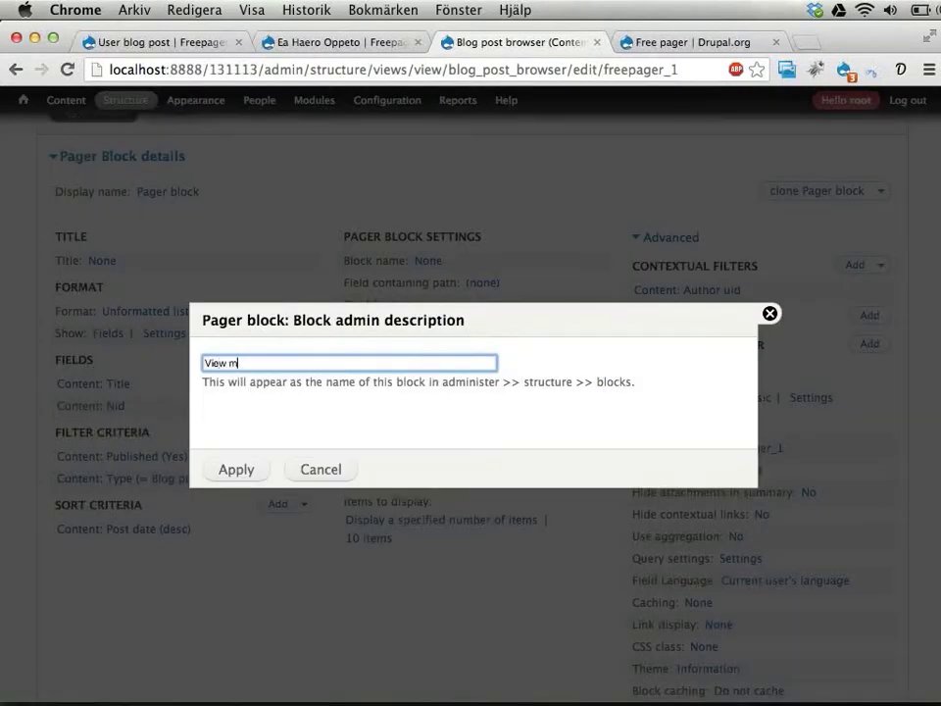
pyautogui.write('ore blog posts')
pyautogui.click(238, 471)
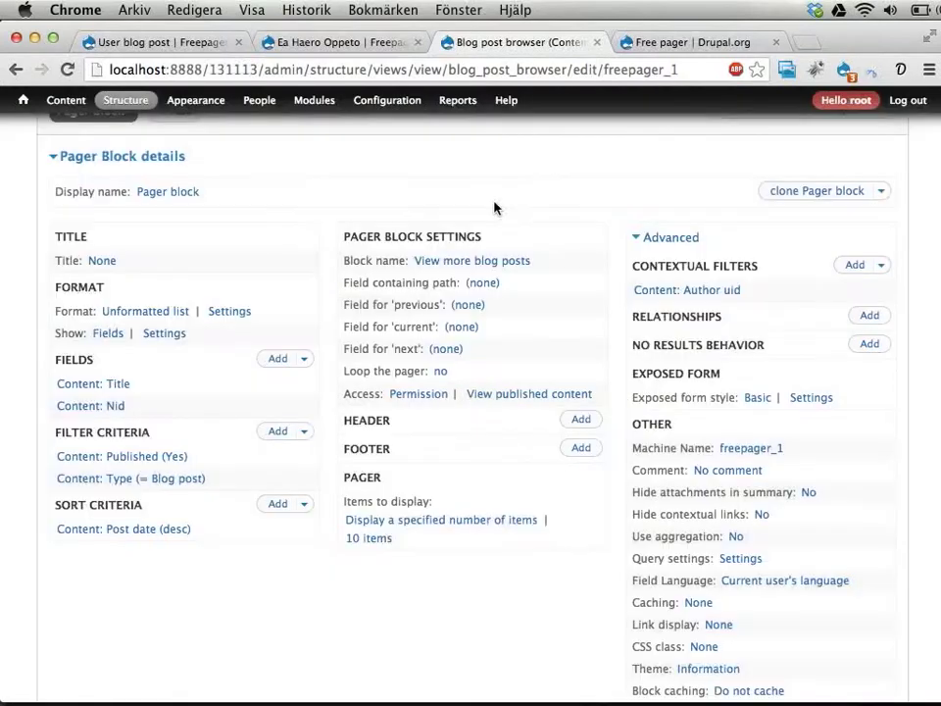
# - Set Content: Nid as the pager block's field containing the path
pyautogui.click(481, 282)
pyautogui.click(258, 365)
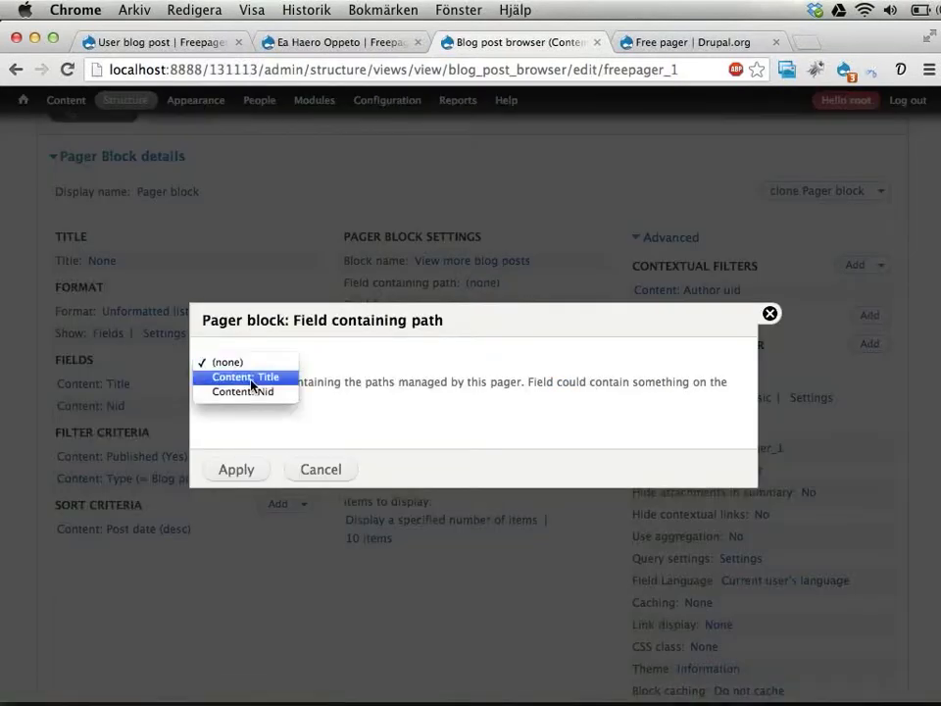
pyautogui.click(252, 392)
pyautogui.click(226, 475)
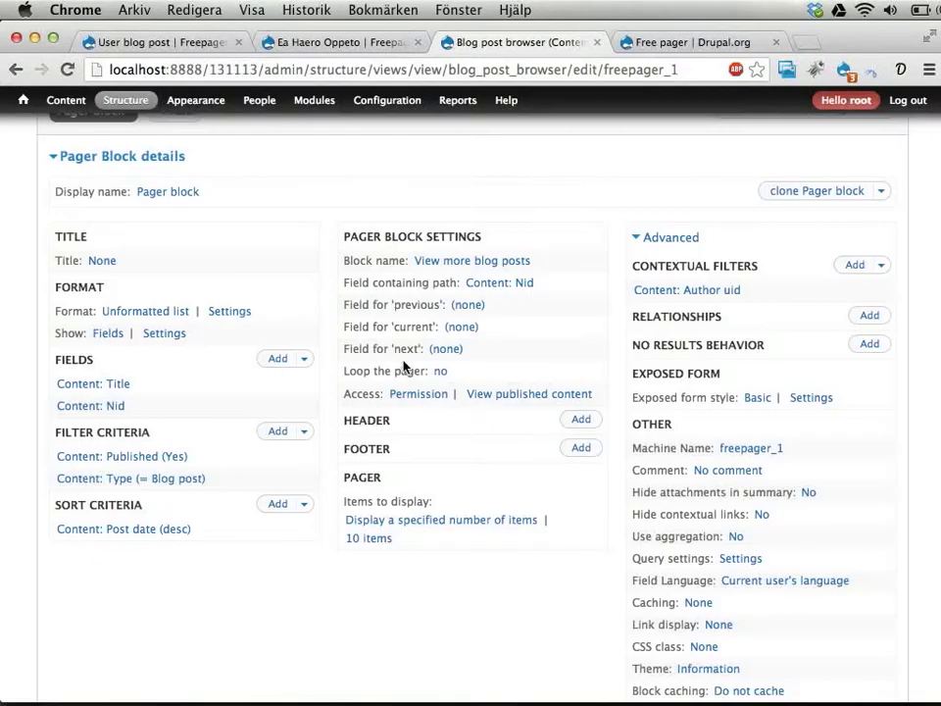
# - Use Content: Title as the pager block's field for both the 'previous' and the 'next' links
pyautogui.click(464, 307)
pyautogui.click(267, 365)
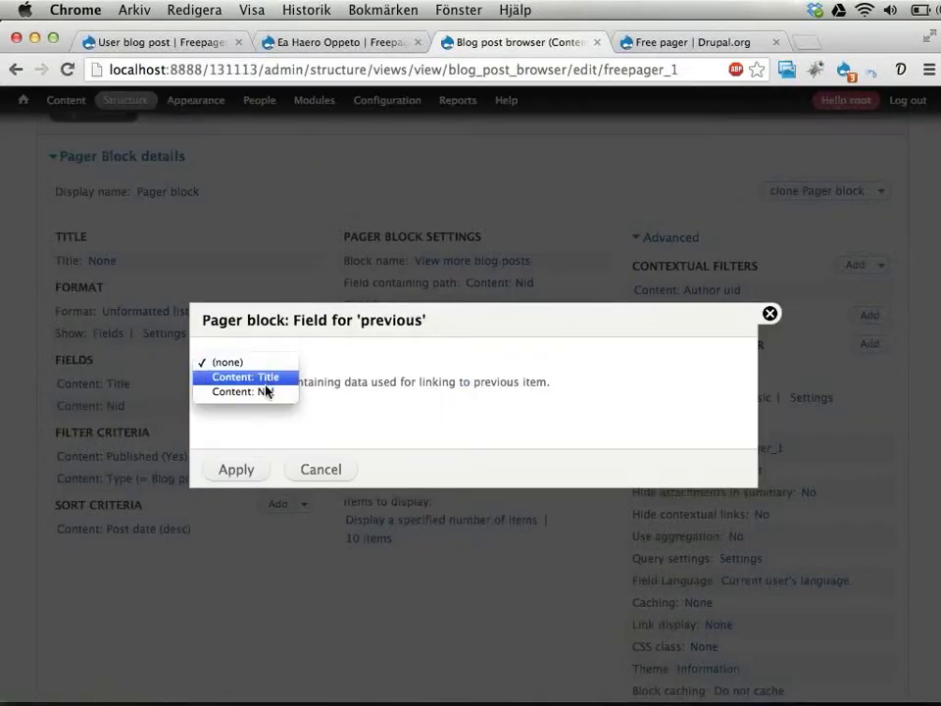
pyautogui.click(263, 378)
pyautogui.click(236, 469)
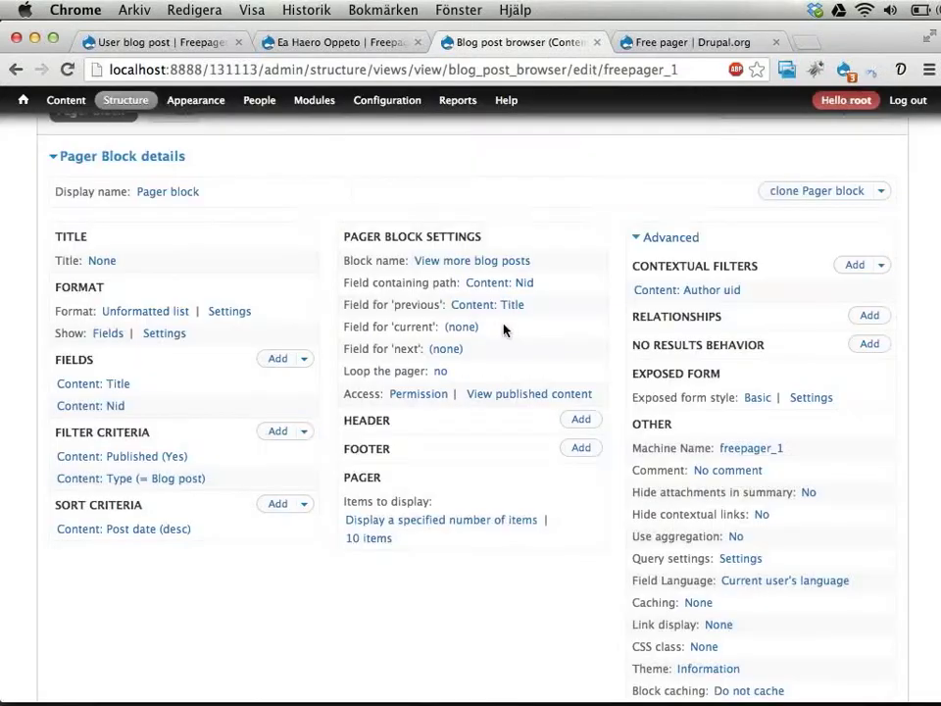
pyautogui.click(449, 359)
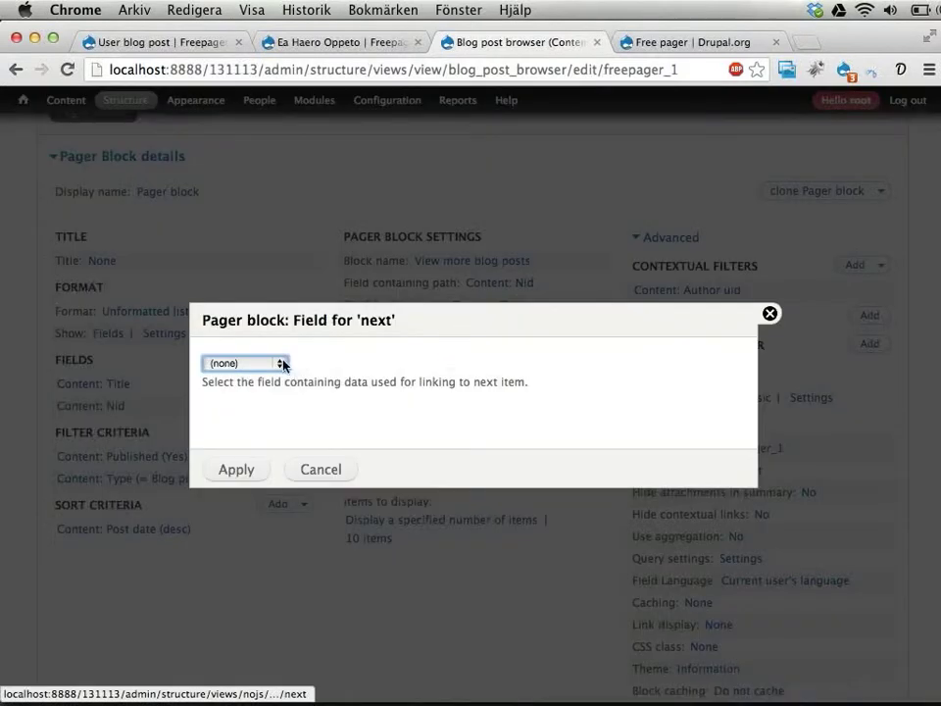
pyautogui.click(283, 364)
pyautogui.click(265, 380)
pyautogui.click(236, 469)
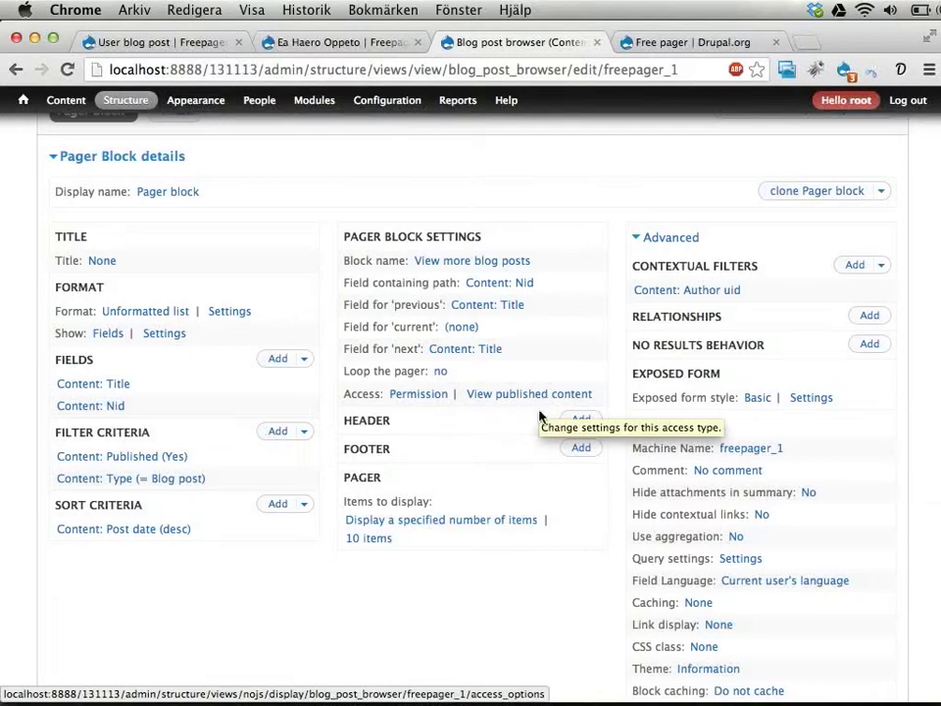
# - Set the view's pager to display all items
pyautogui.click(381, 528)
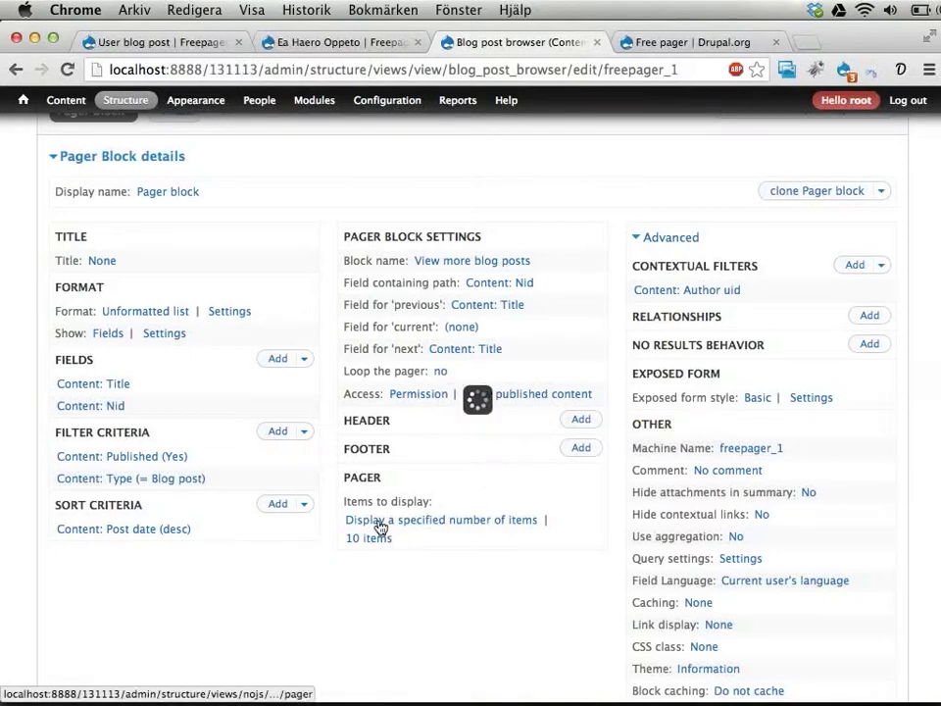
pyautogui.click(273, 382)
pyautogui.click(224, 467)
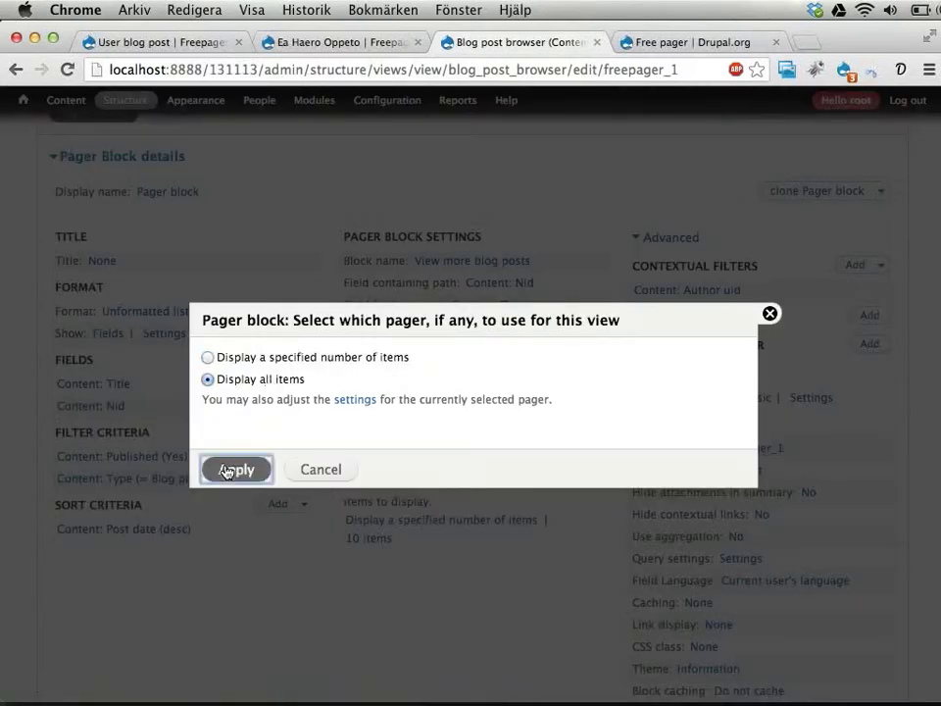
# - Confirm displaying all items and set the view's title to "View more blog posts" for all displays
pyautogui.click(299, 479)
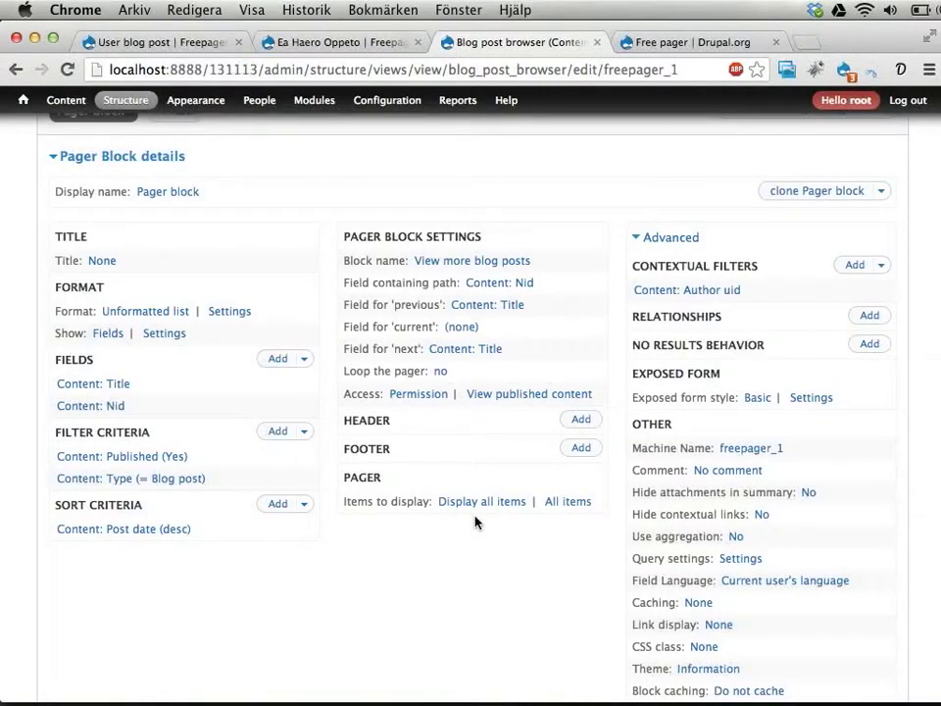
pyautogui.click(101, 261)
pyautogui.click(260, 392)
pyautogui.write('View more blog posts')
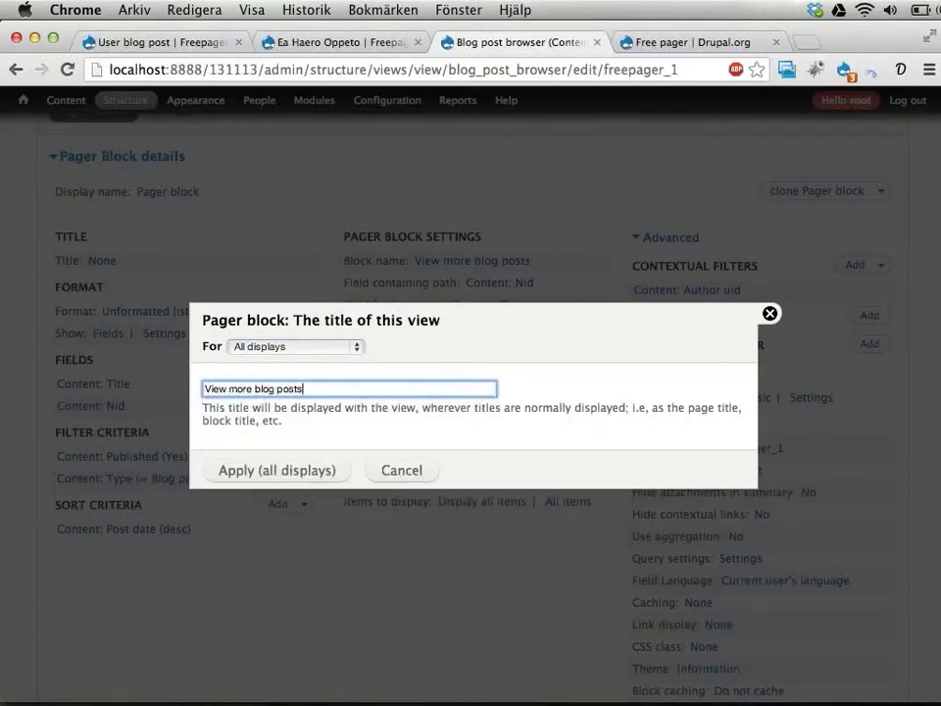
pyautogui.click(265, 472)
# - Change the pager block's admin description to "Blog post brower" and save the view
pyautogui.click(421, 262)
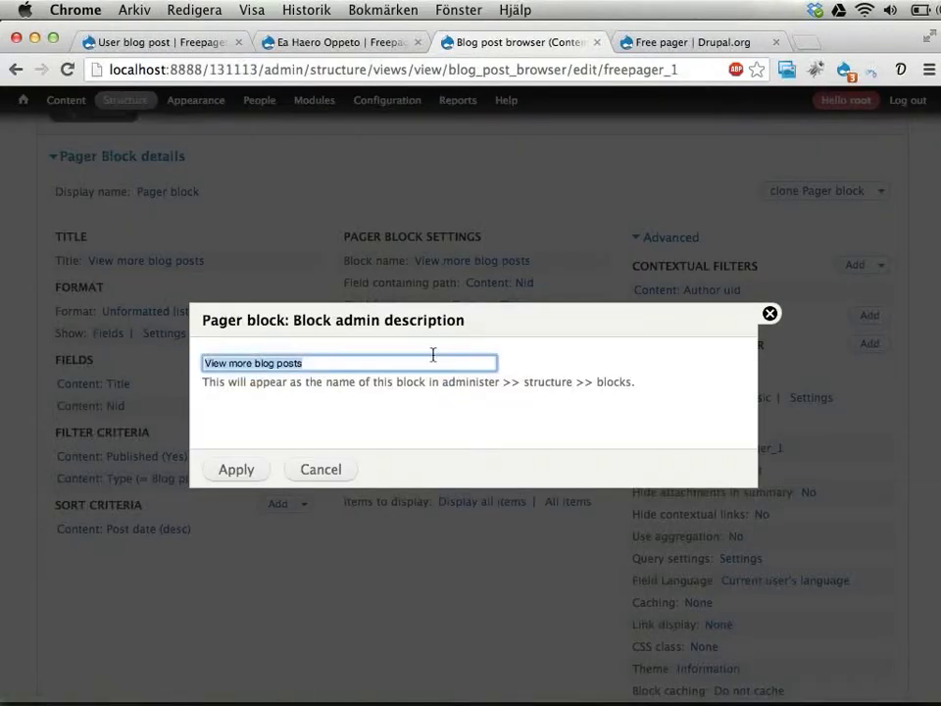
pyautogui.write('Blog post browwe')
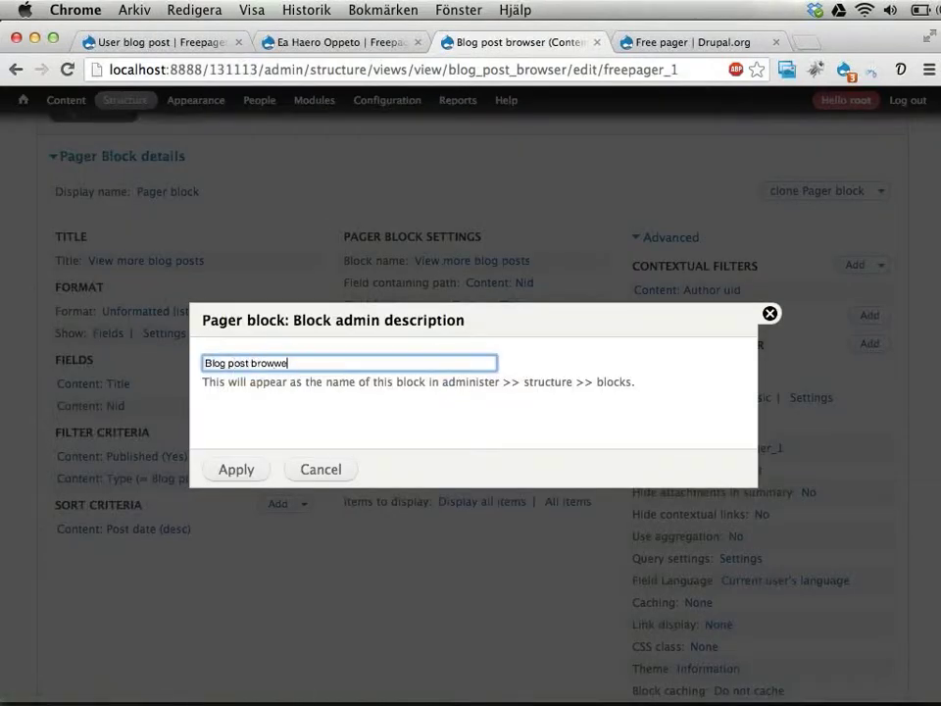
pyautogui.press('Return')
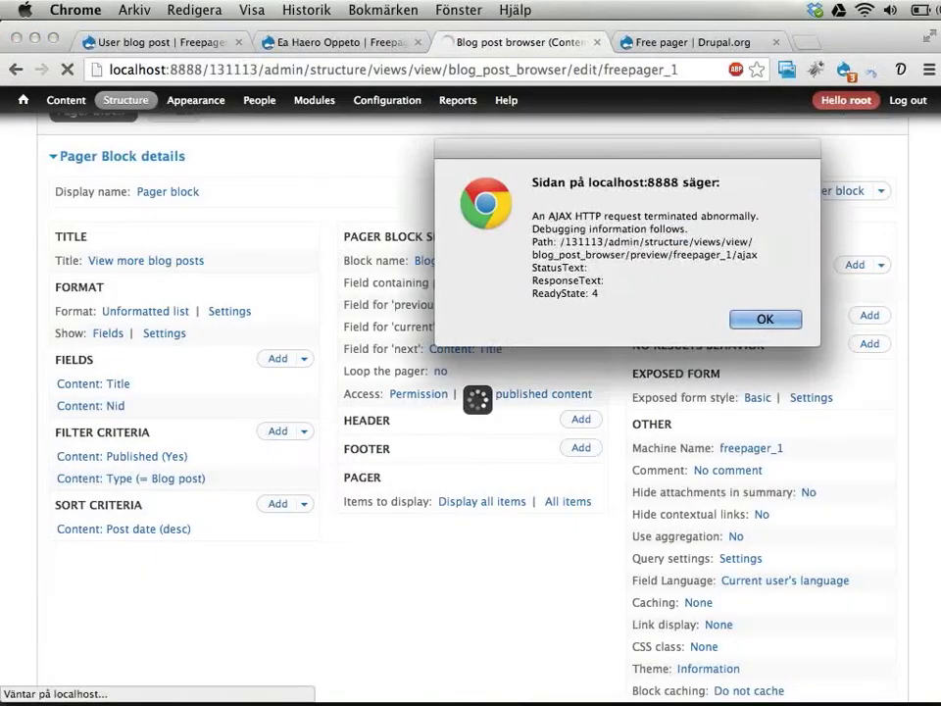
pyautogui.click(742, 317)
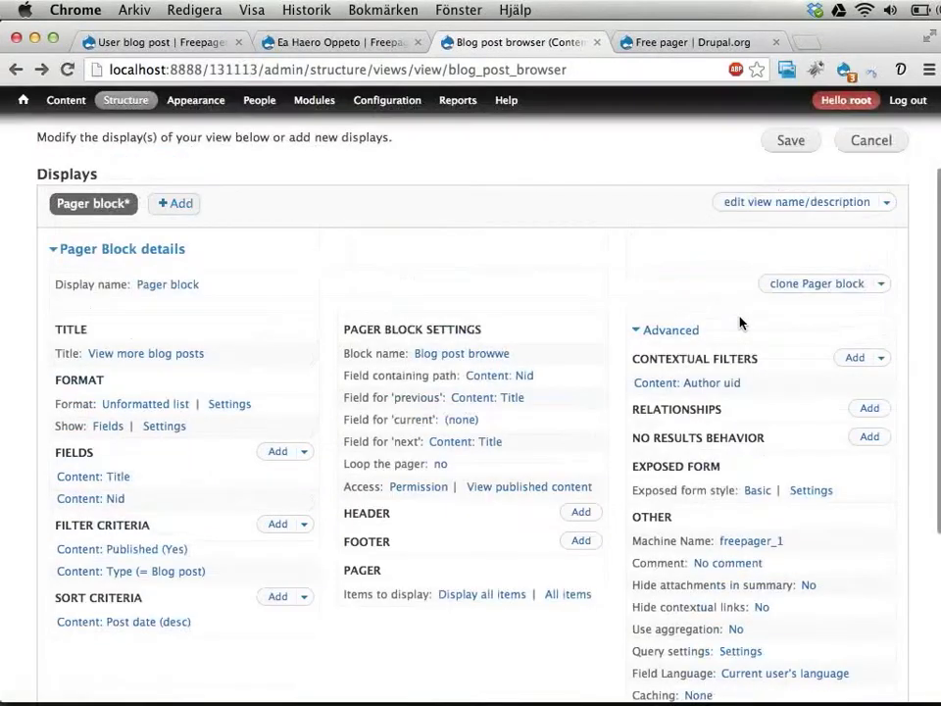
pyautogui.click(487, 355)
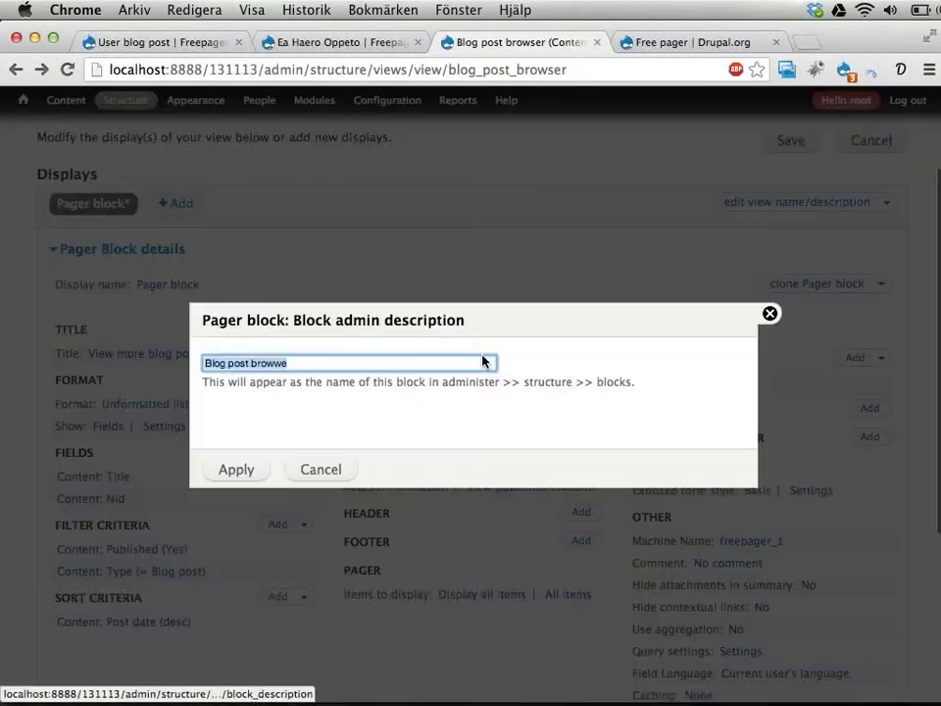
pyautogui.click(422, 363)
pyautogui.press('BackSpace')
pyautogui.press('BackSpace')
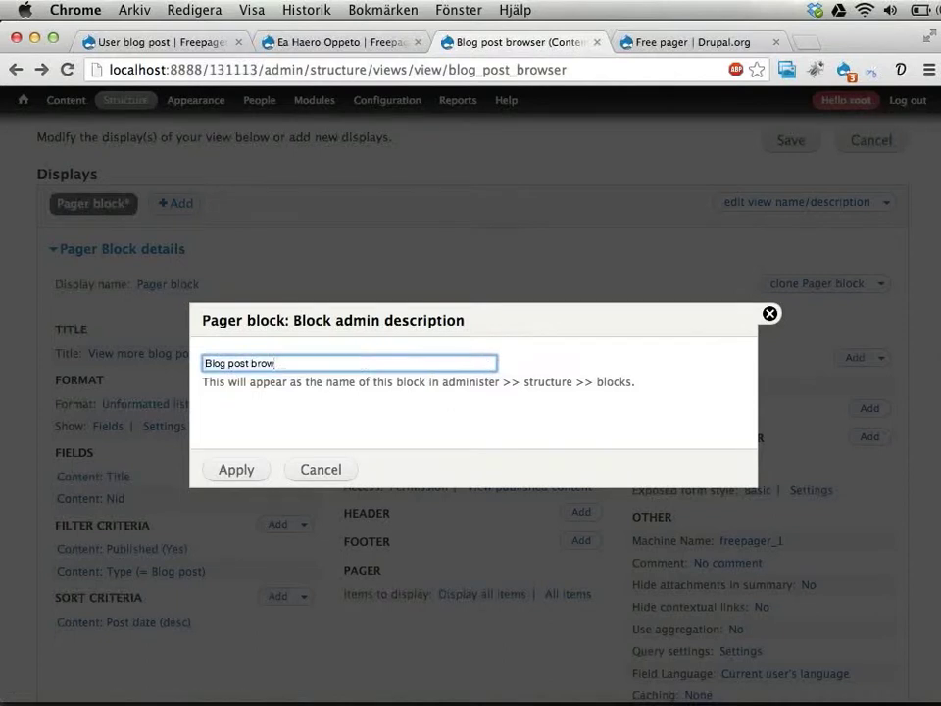
pyautogui.write('er')
pyautogui.click(240, 470)
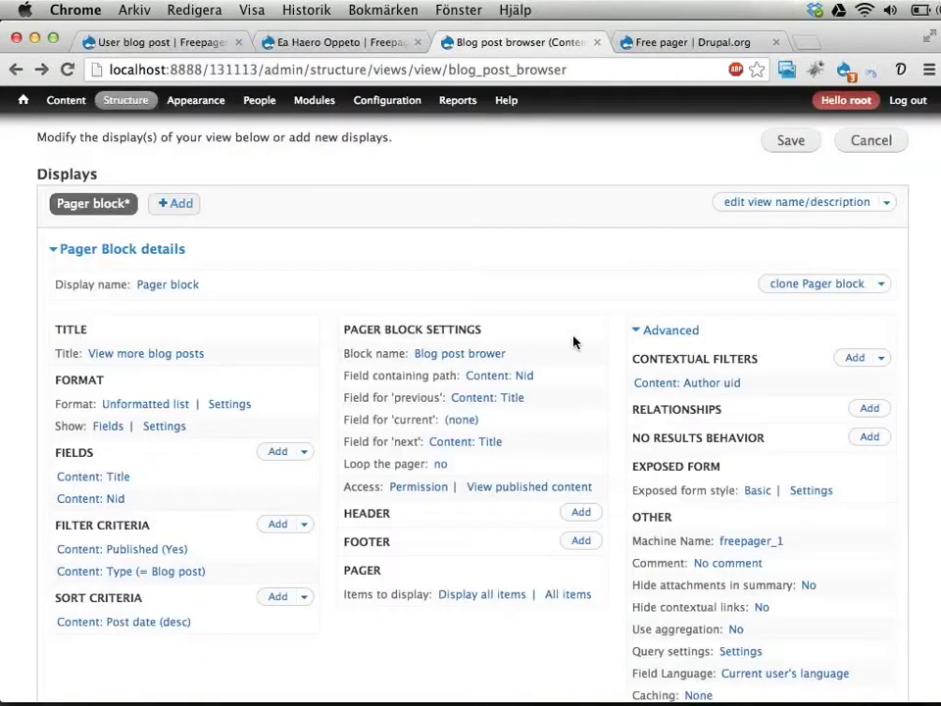
pyautogui.click(784, 144)
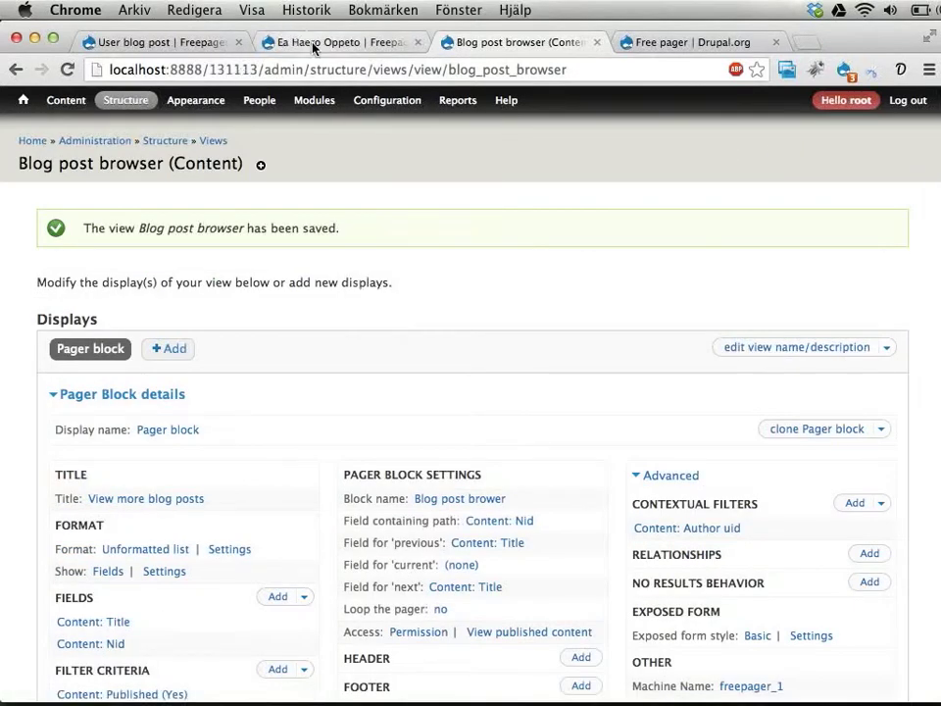
# - Go to the User blog post page's panel content and check the content categories offered for its right side
pyautogui.click(162, 44)
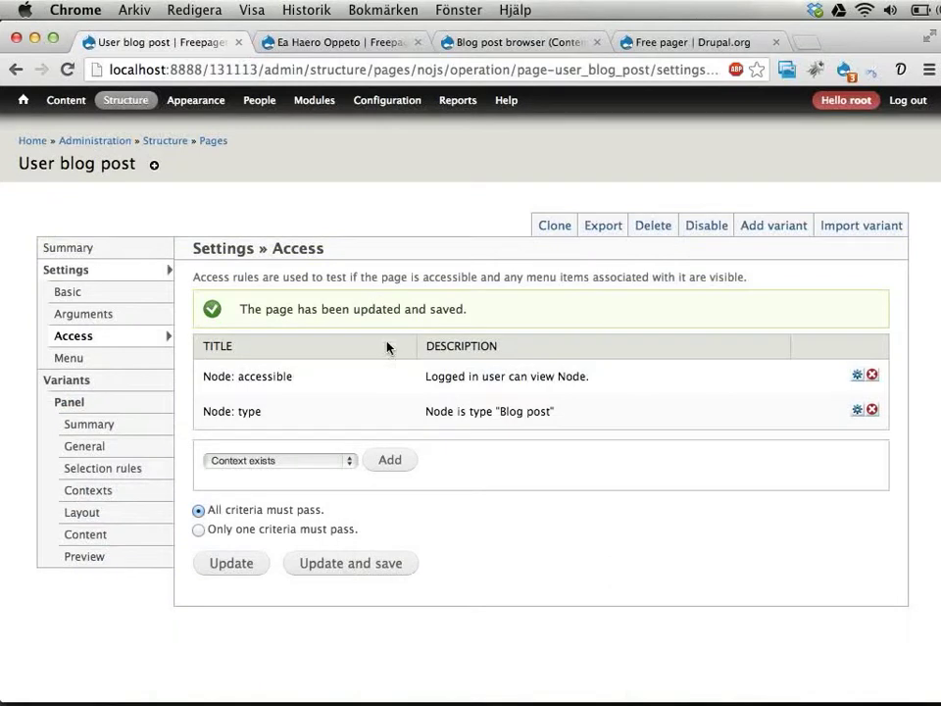
pyautogui.click(117, 538)
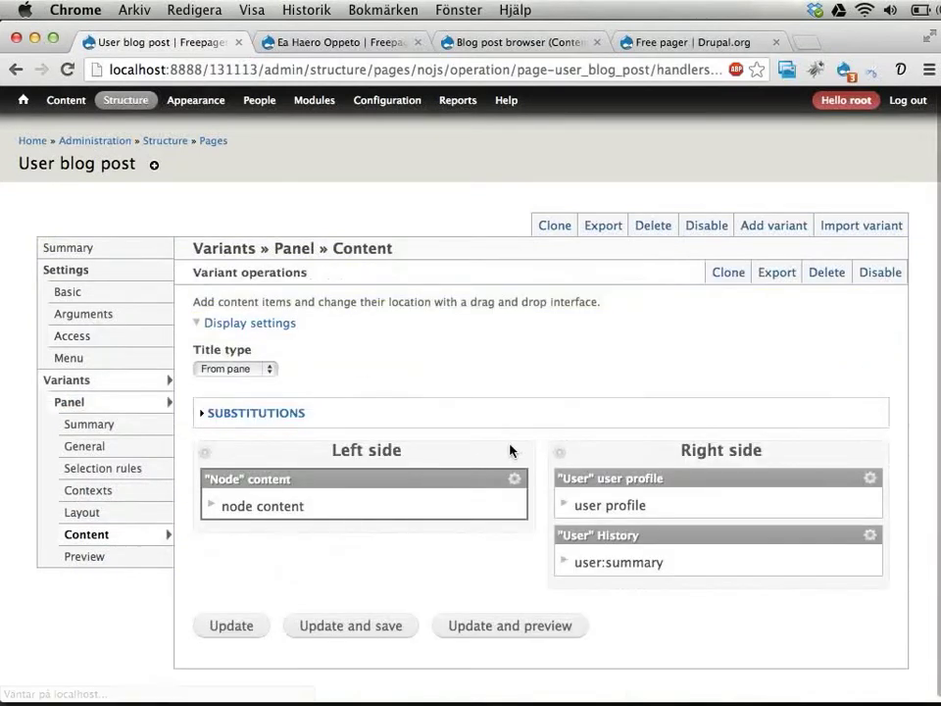
pyautogui.click(559, 453)
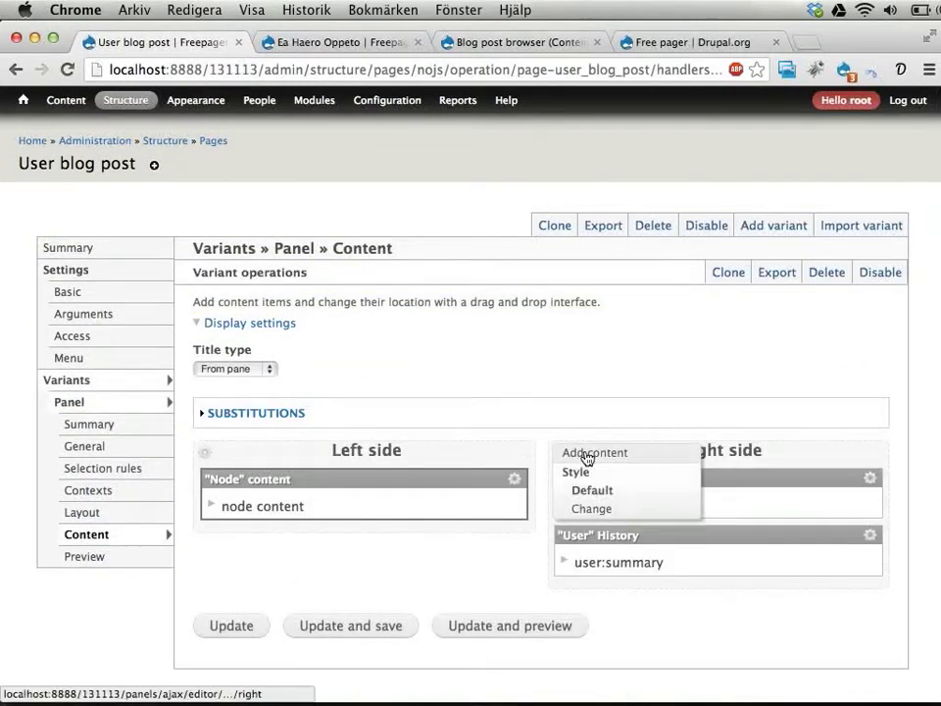
pyautogui.click(586, 455)
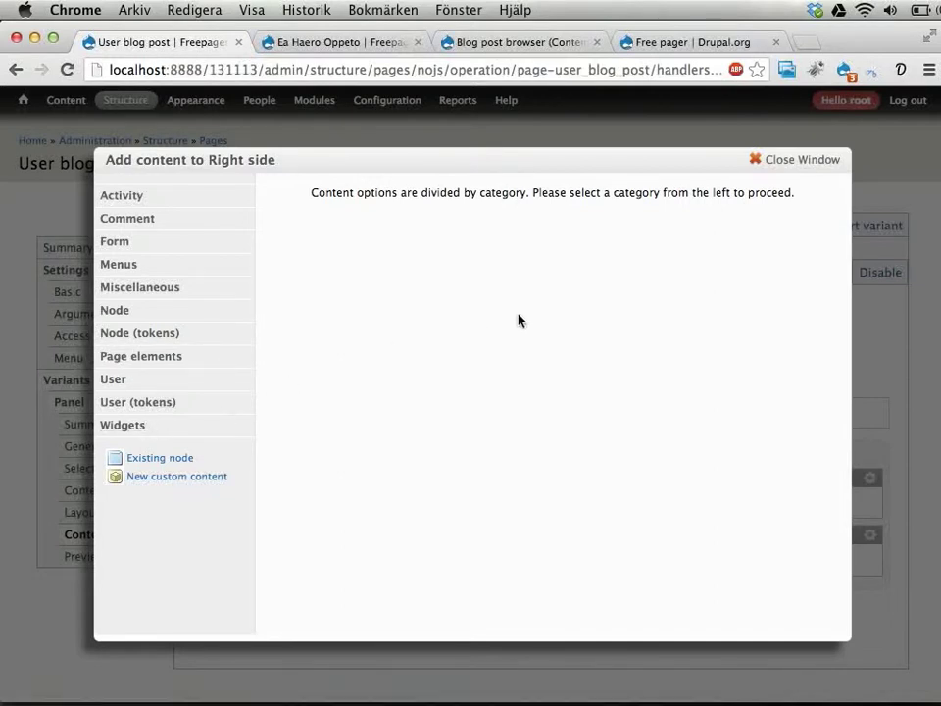
pyautogui.click(800, 159)
# - Examine the Panels settings for panel pages, checking the allowed layouts and the new content behavior
pyautogui.moveTo(118, 99)
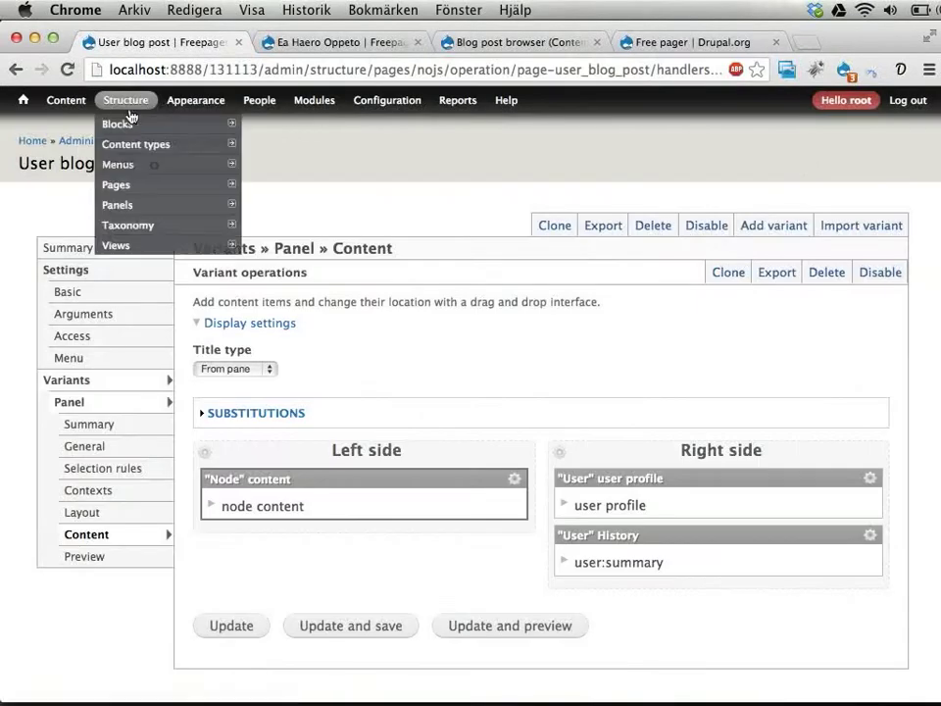
pyautogui.moveTo(113, 236)
pyautogui.moveTo(119, 208)
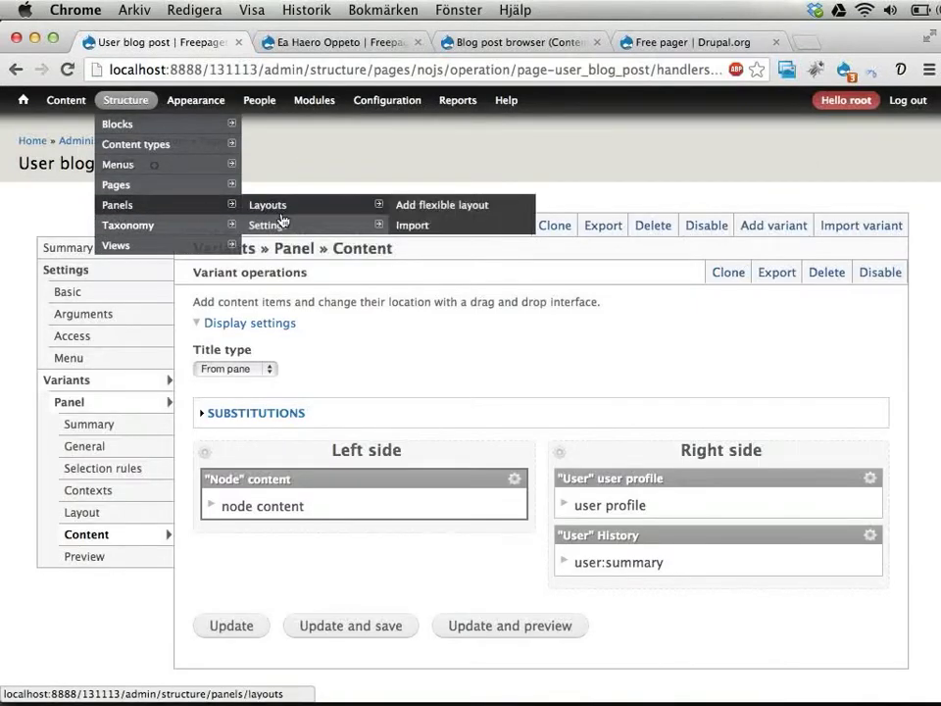
pyautogui.moveTo(283, 226)
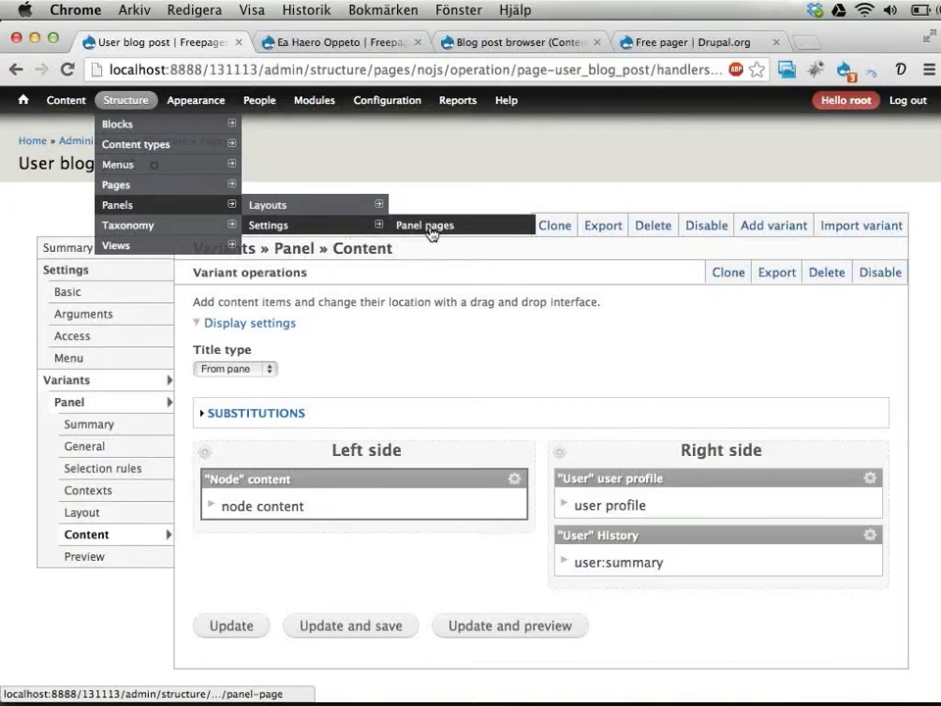
pyautogui.keyDown('shift'); pyautogui.keyDown('super'); pyautogui.click(342, 225); pyautogui.keyUp('super'); pyautogui.keyUp('shift')
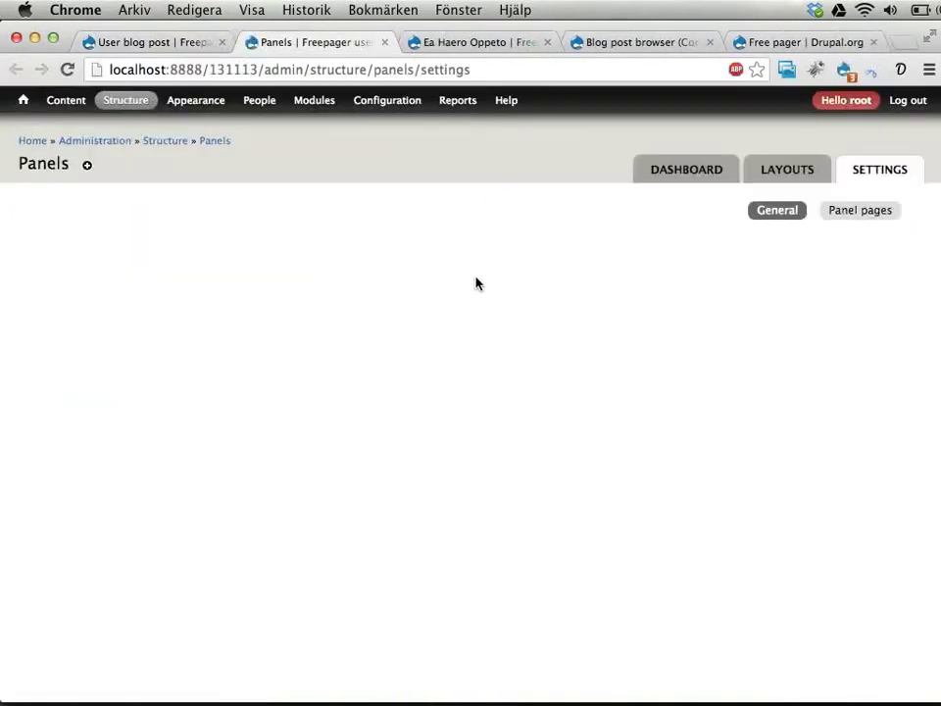
pyautogui.click(841, 210)
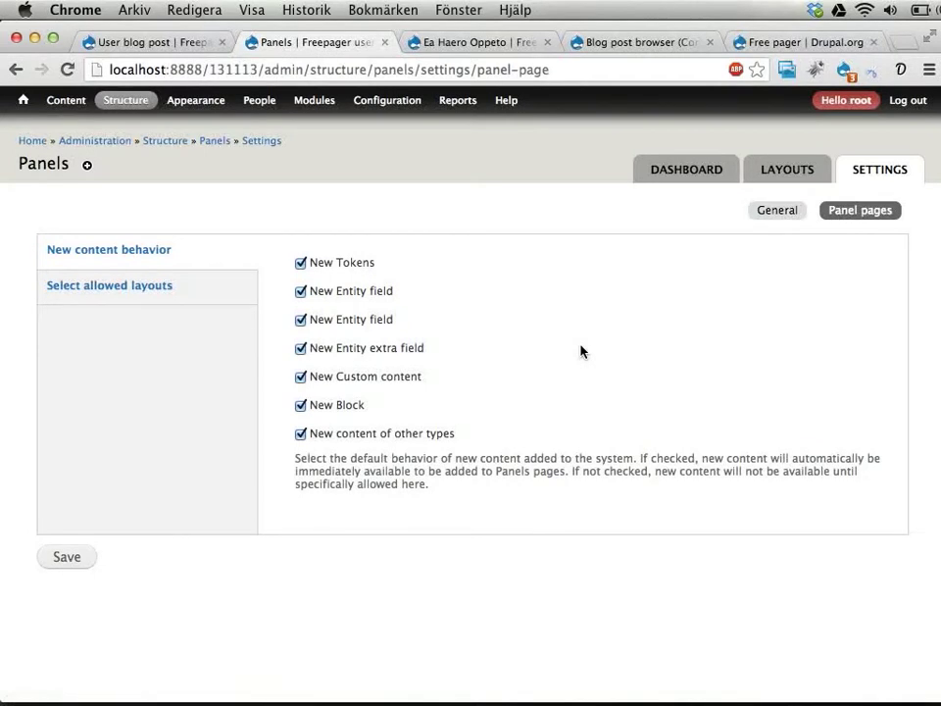
pyautogui.click(166, 294)
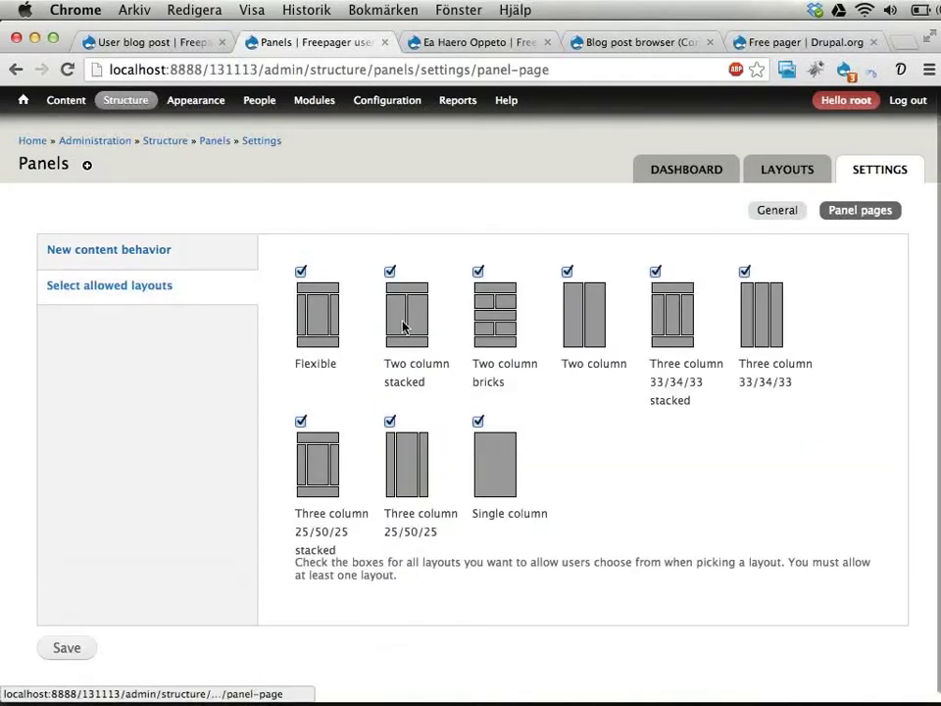
pyautogui.click(168, 265)
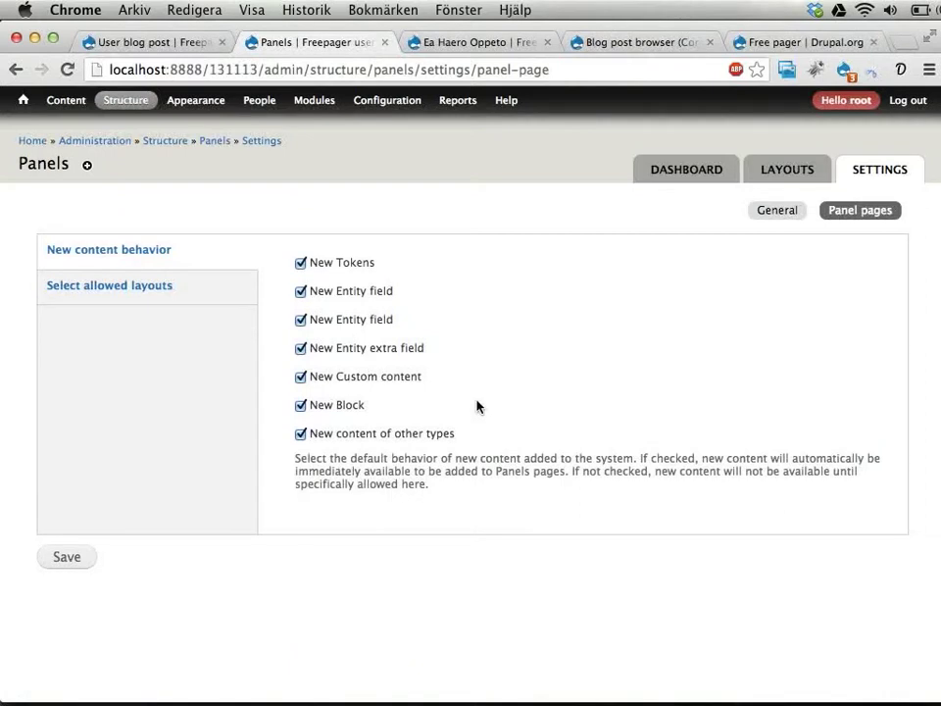
# - Look through the Miscellaneous, Widgets and Page elements content offered for the right side of the User blog post panel
pyautogui.click(118, 43)
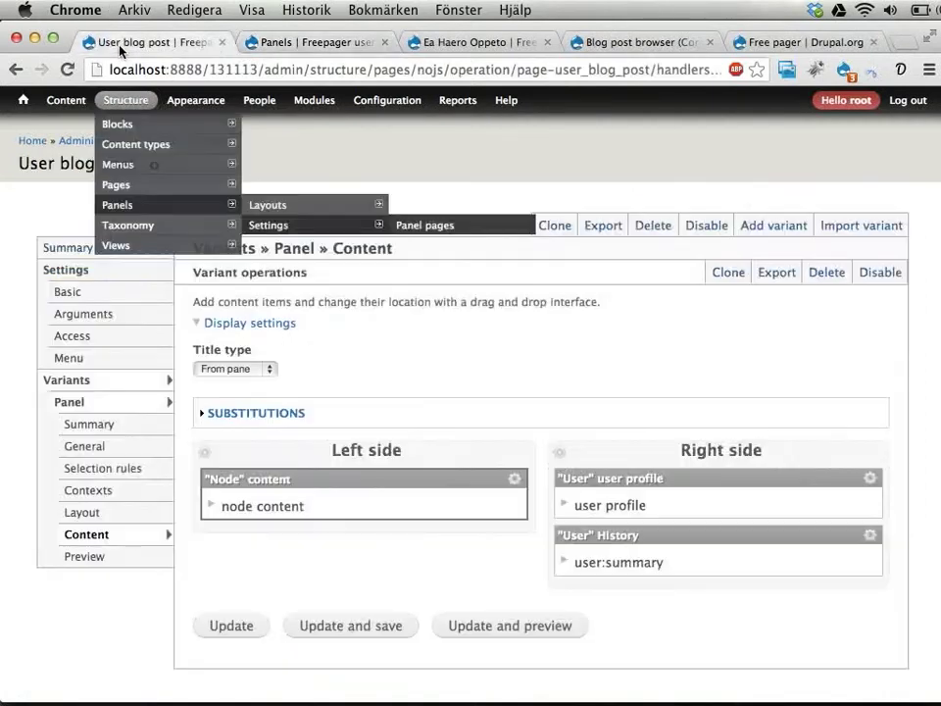
pyautogui.click(559, 454)
pyautogui.click(581, 456)
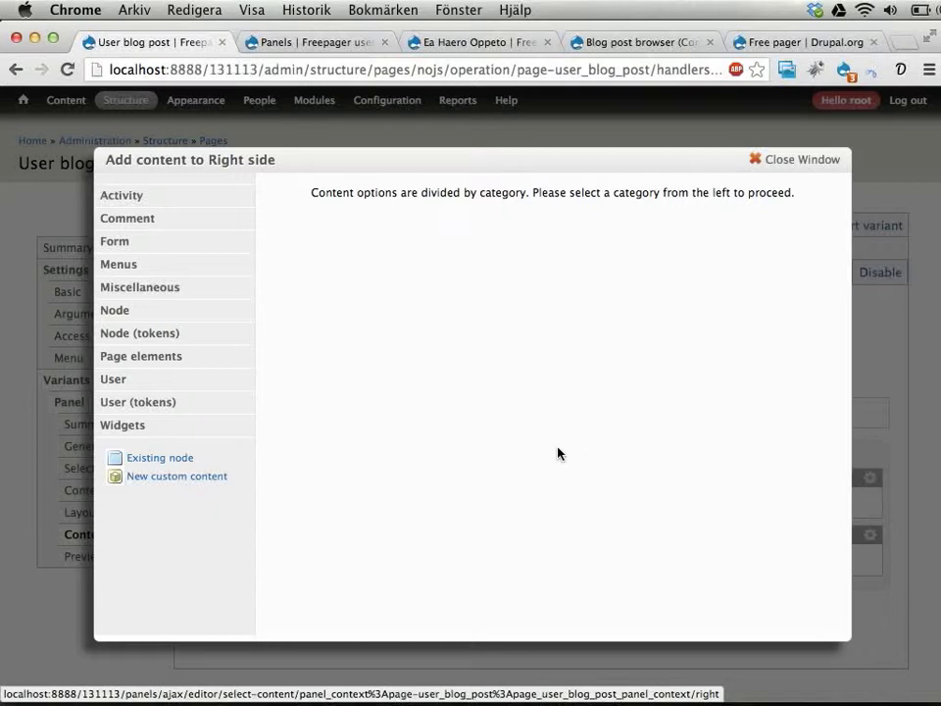
pyautogui.click(194, 287)
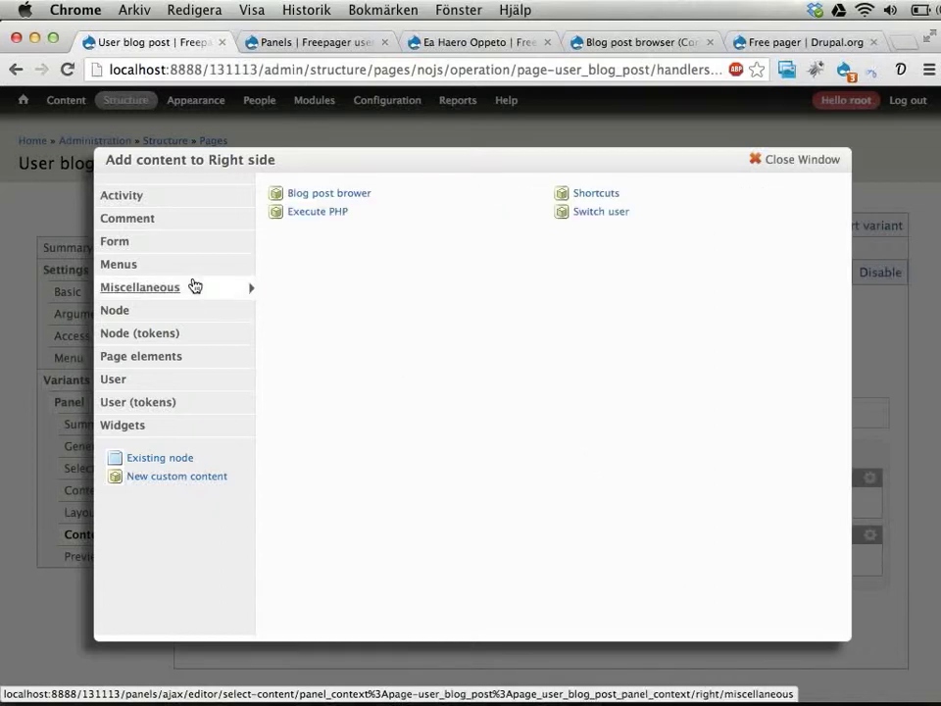
pyautogui.click(225, 427)
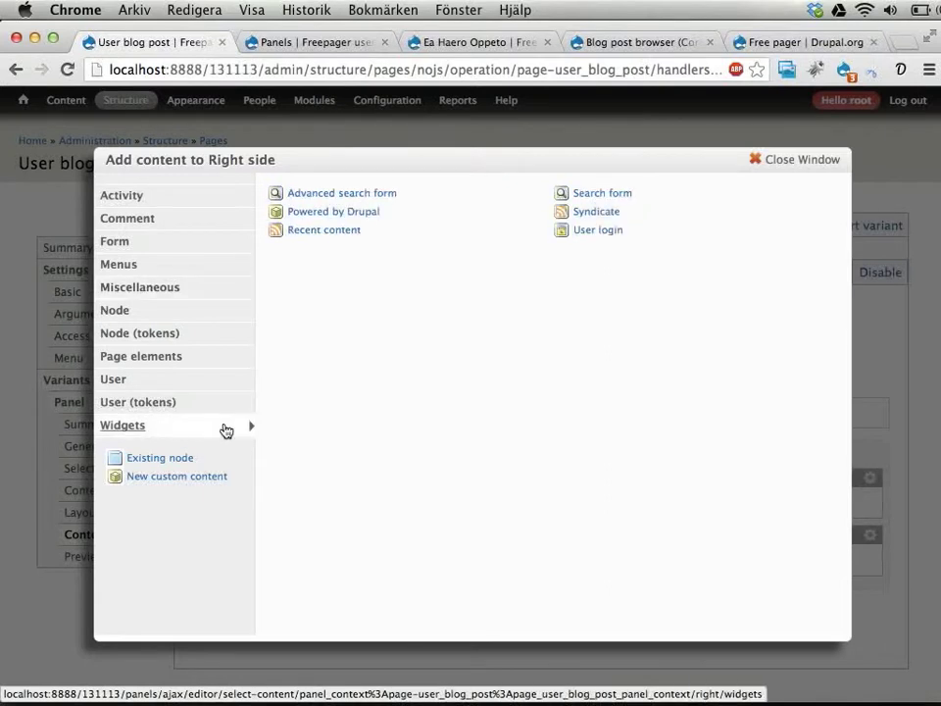
pyautogui.click(207, 365)
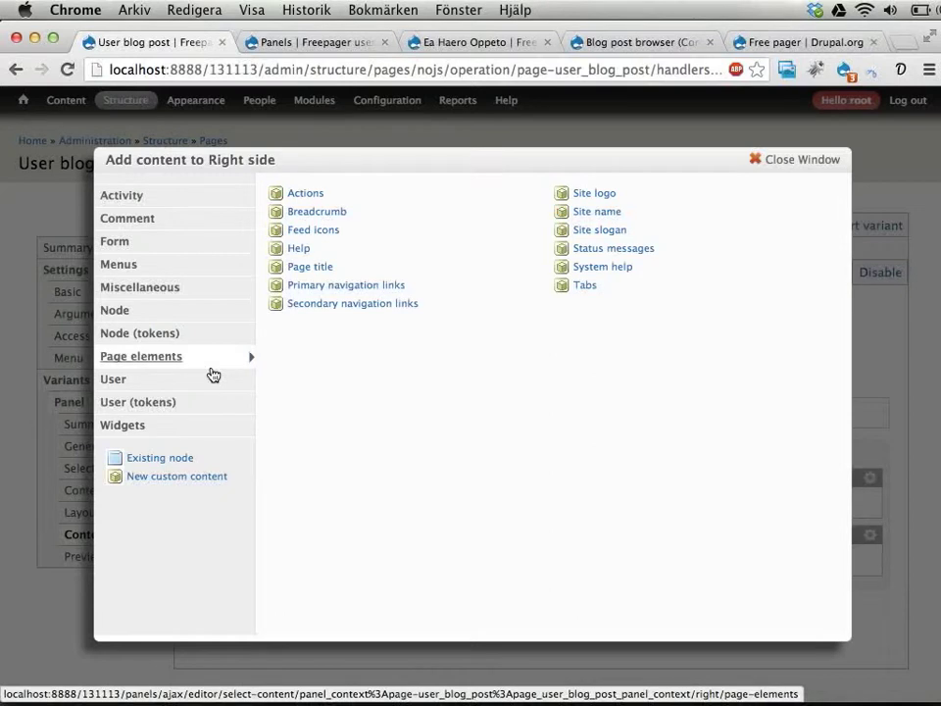
pyautogui.click(784, 162)
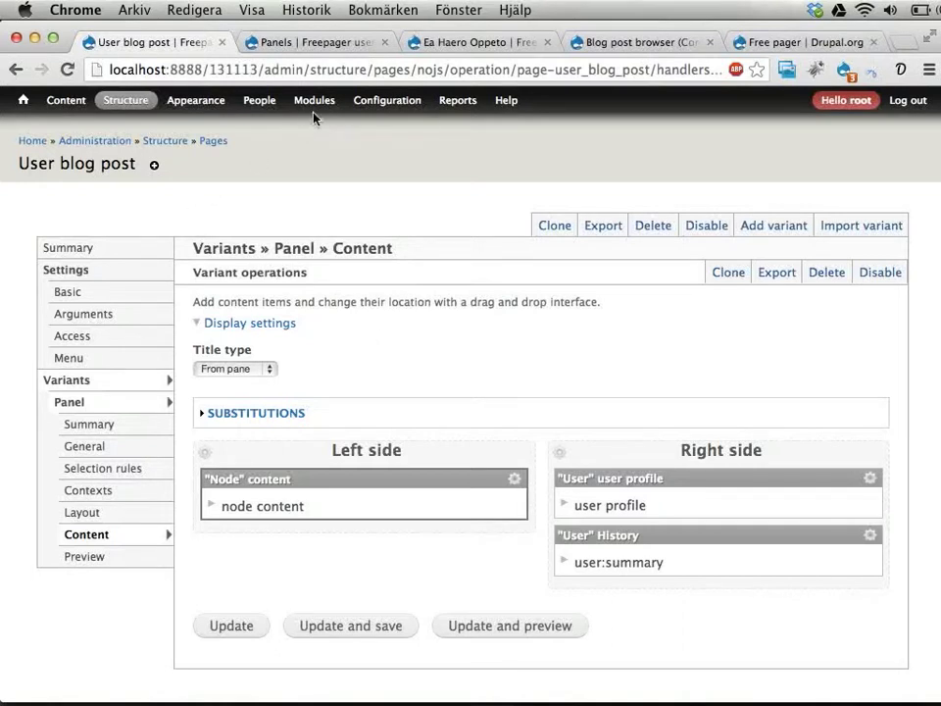
# - Open the site's block administration in a new tab and assign the Blog post brower block to the Sidebar first region
pyautogui.moveTo(314, 106)
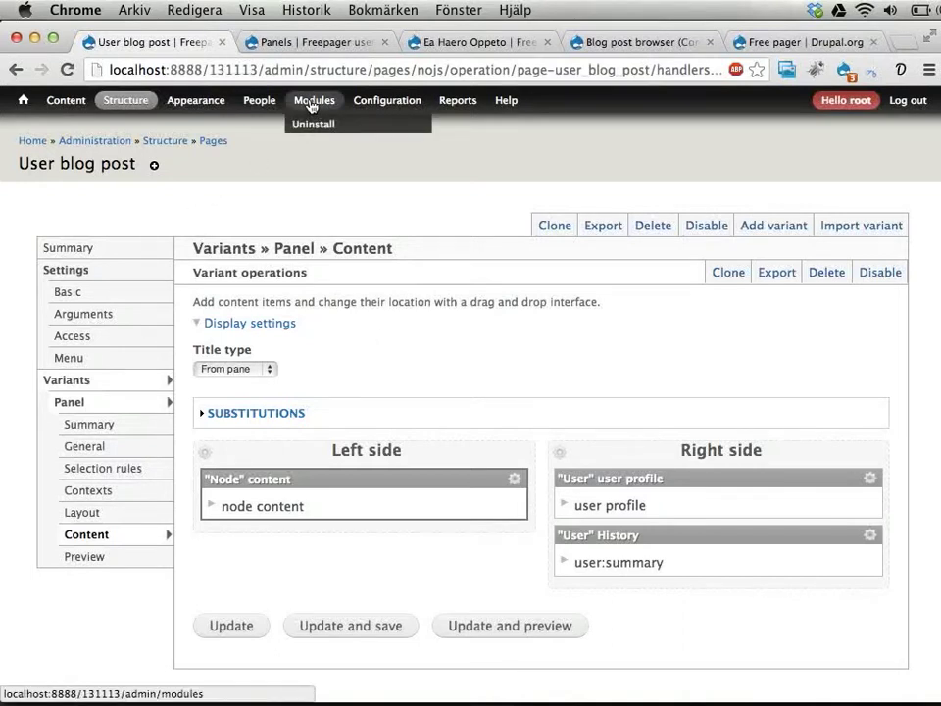
pyautogui.click(118, 128)
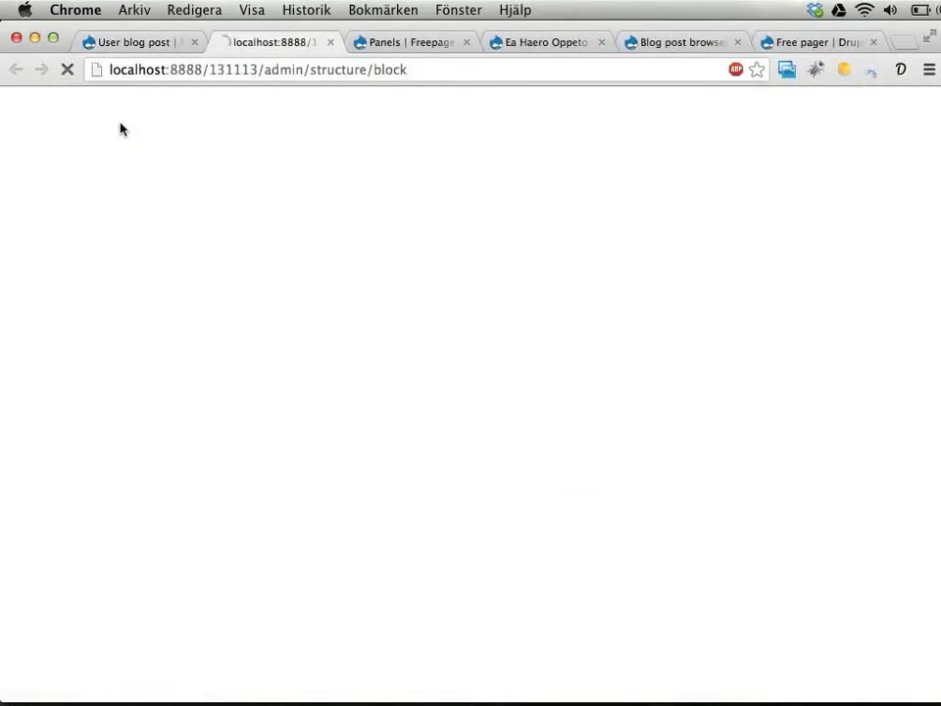
pyautogui.scroll(-5, 345, 381)
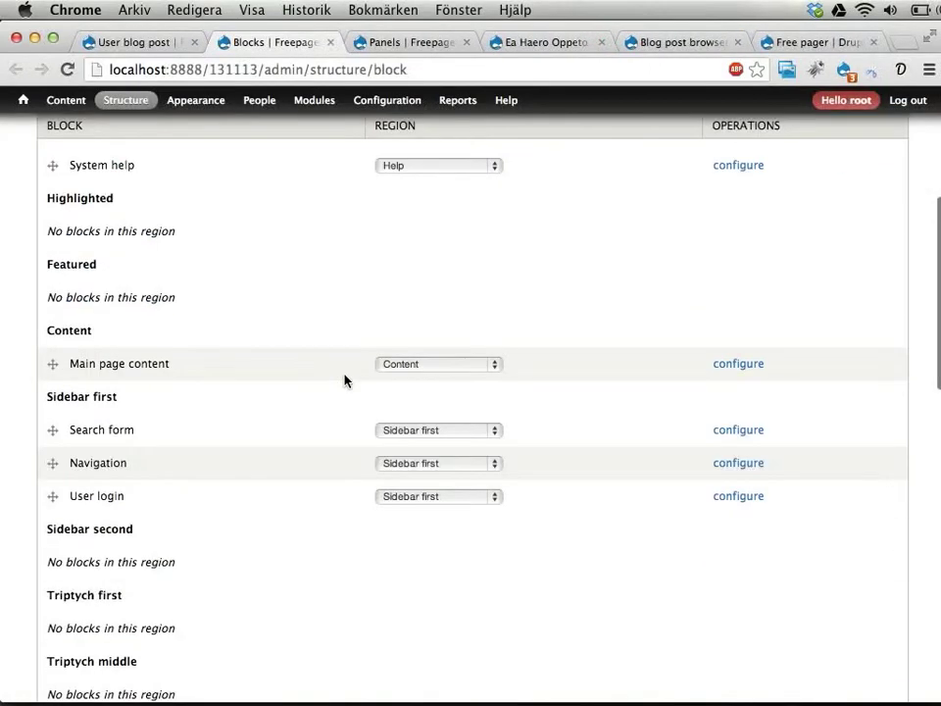
pyautogui.press('super+f')
pyautogui.write('br')
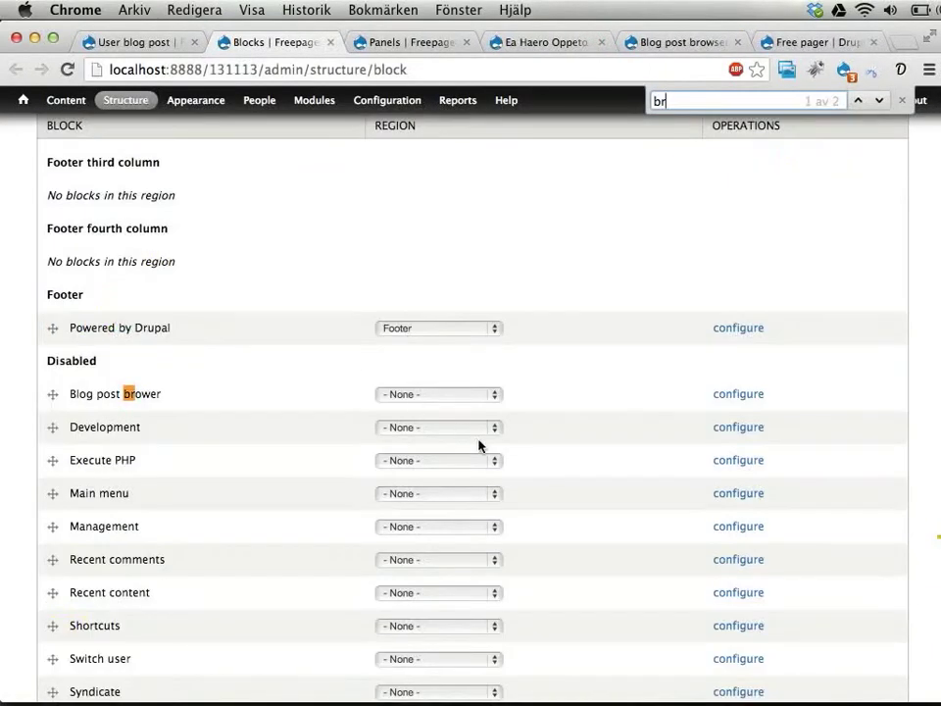
pyautogui.click(452, 394)
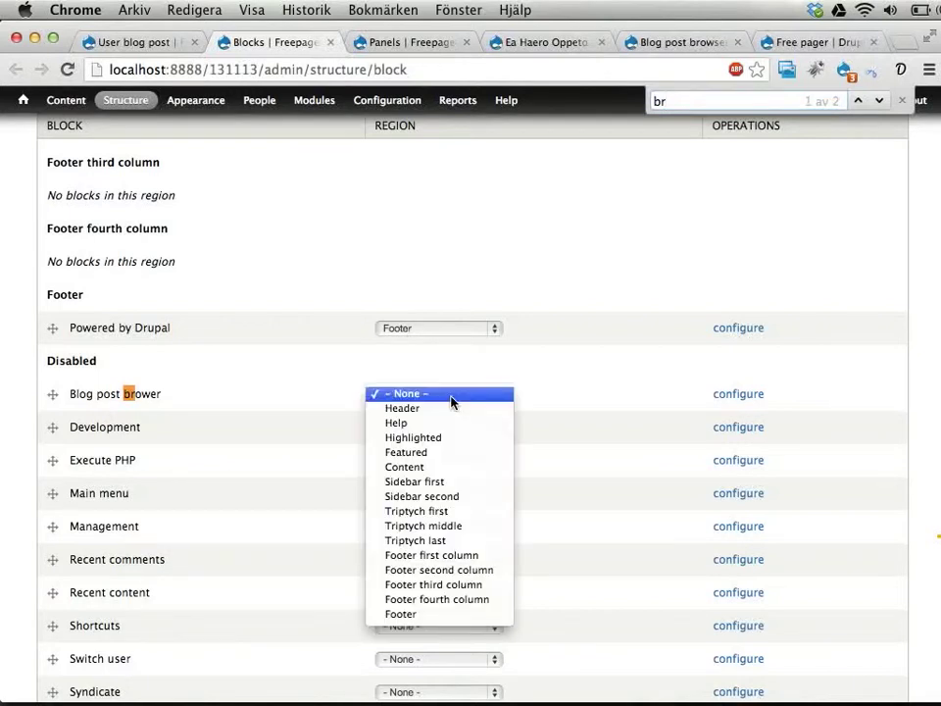
pyautogui.click(430, 481)
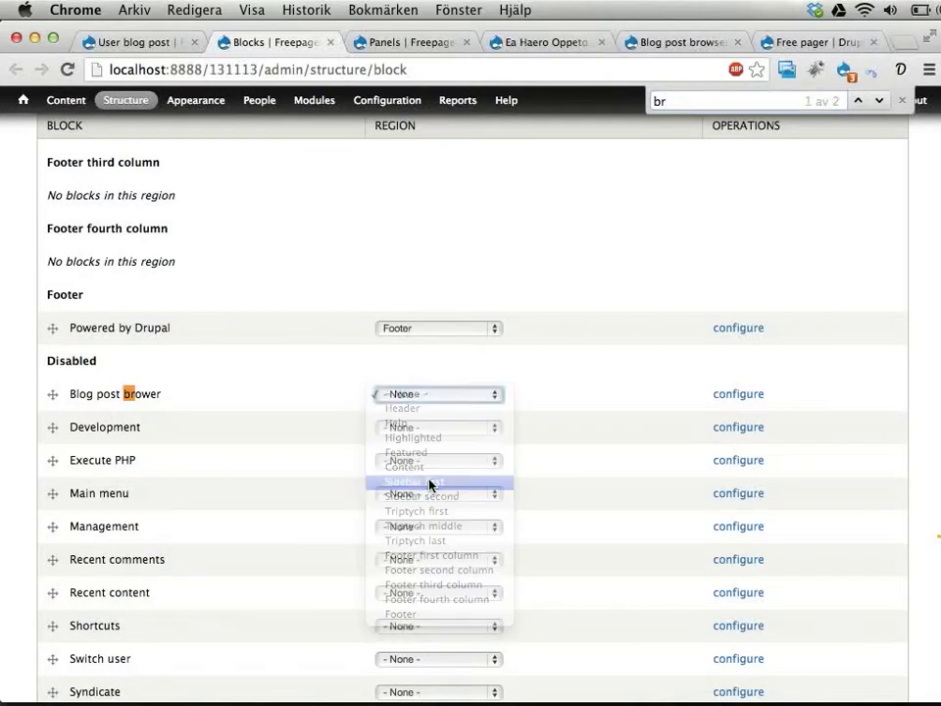
# - Move the Blog post brower block to the first position in the Sidebar first region and save the block layout
pyautogui.scroll(15, 347, 480)
pyautogui.scroll(-8, 347, 480)
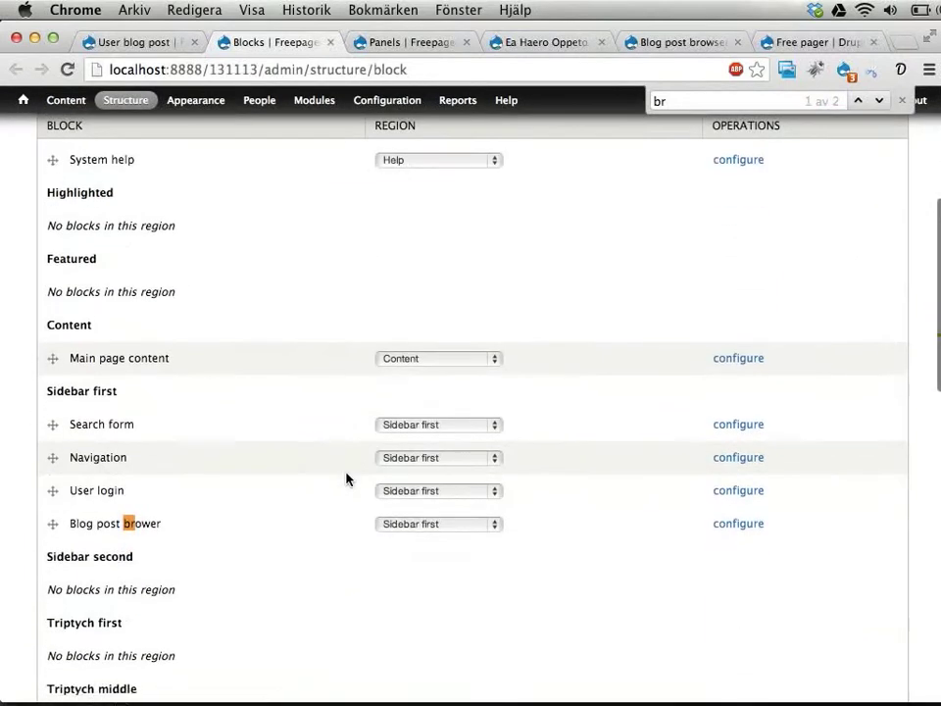
pyautogui.moveTo(53, 516); pyautogui.dragTo(57, 423)
pyautogui.scroll(-10, 137, 469)
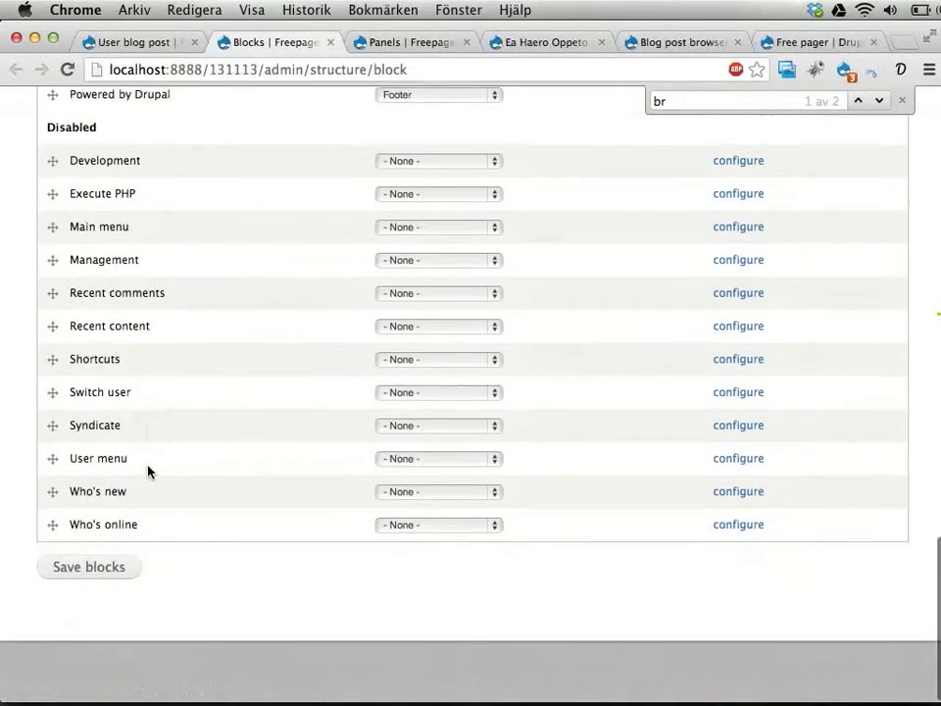
pyautogui.click(93, 629)
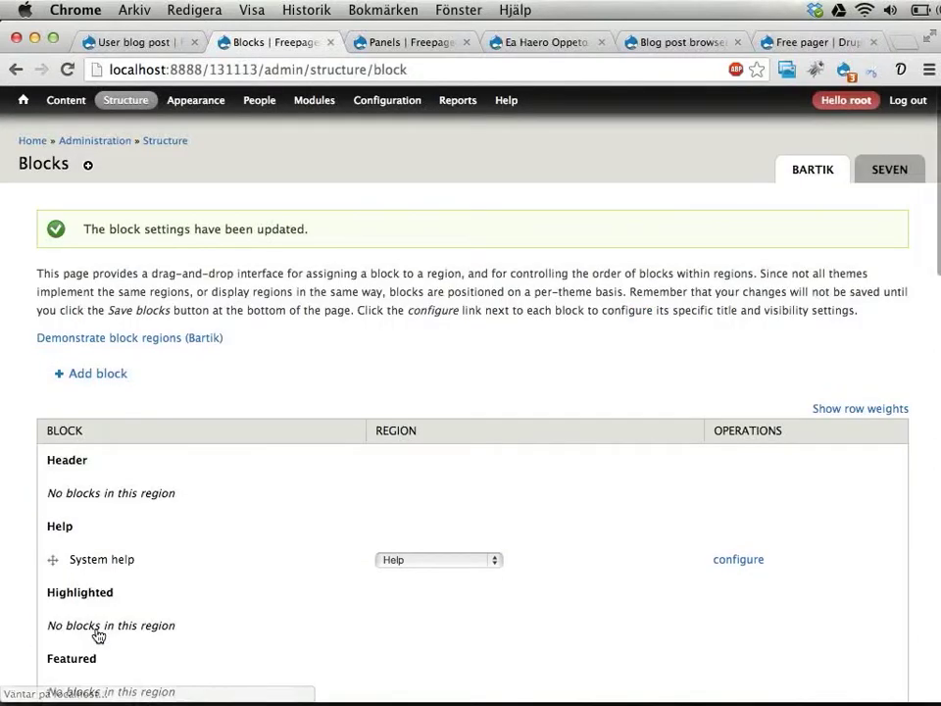
# - Close the Panels page and reload the Ea Haero Oppeto blog post to check its sidebar
pyautogui.press('super+1')
pyautogui.press('super+2')
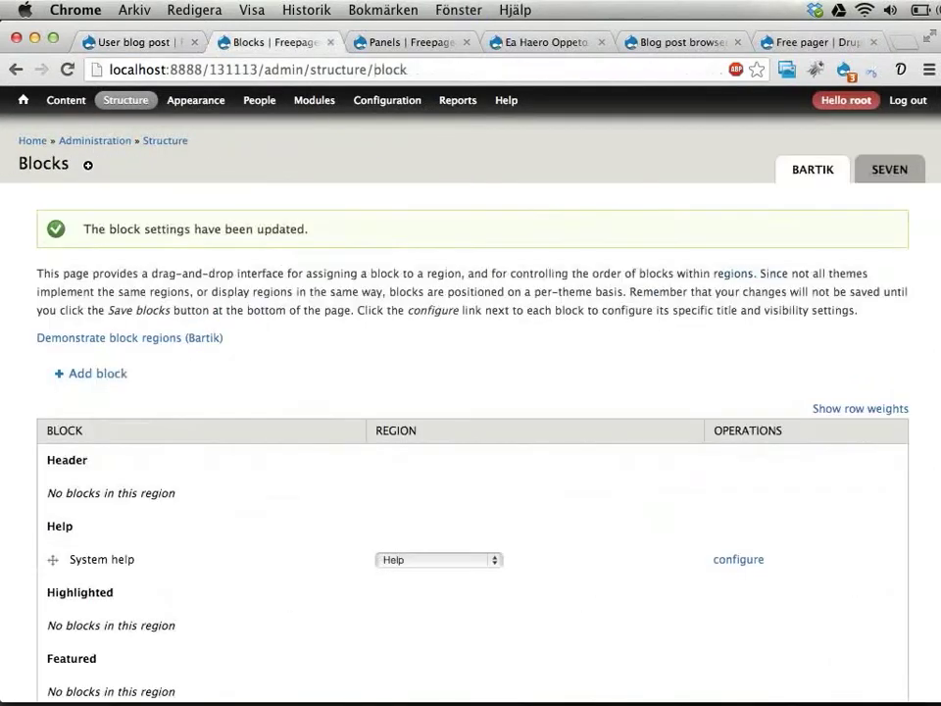
pyautogui.press('super+3')
pyautogui.press('super+4')
pyautogui.press('super+w')
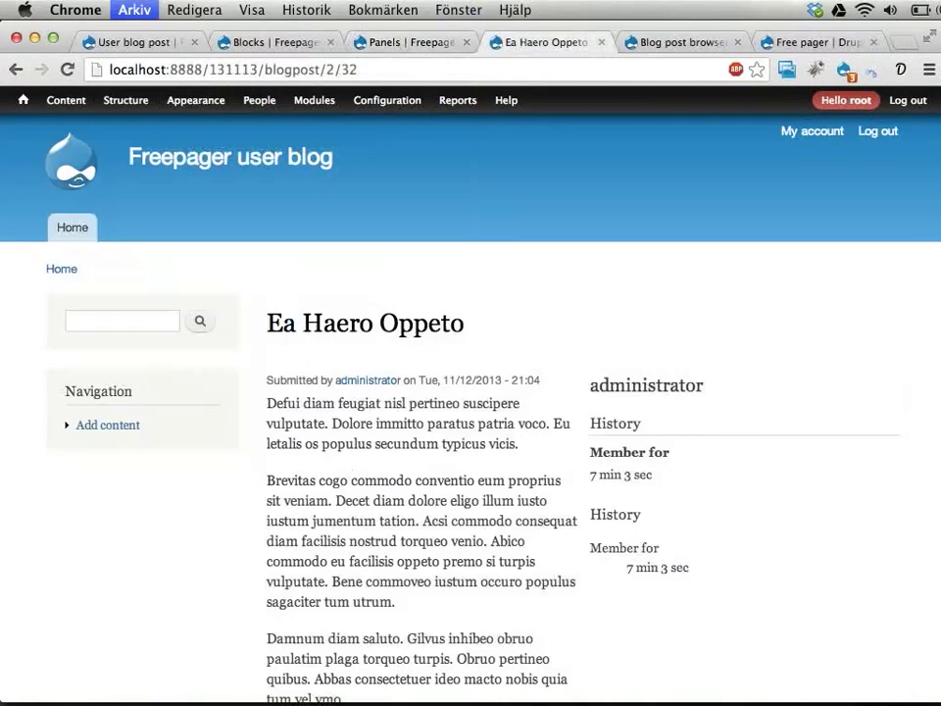
pyautogui.press('super+r')
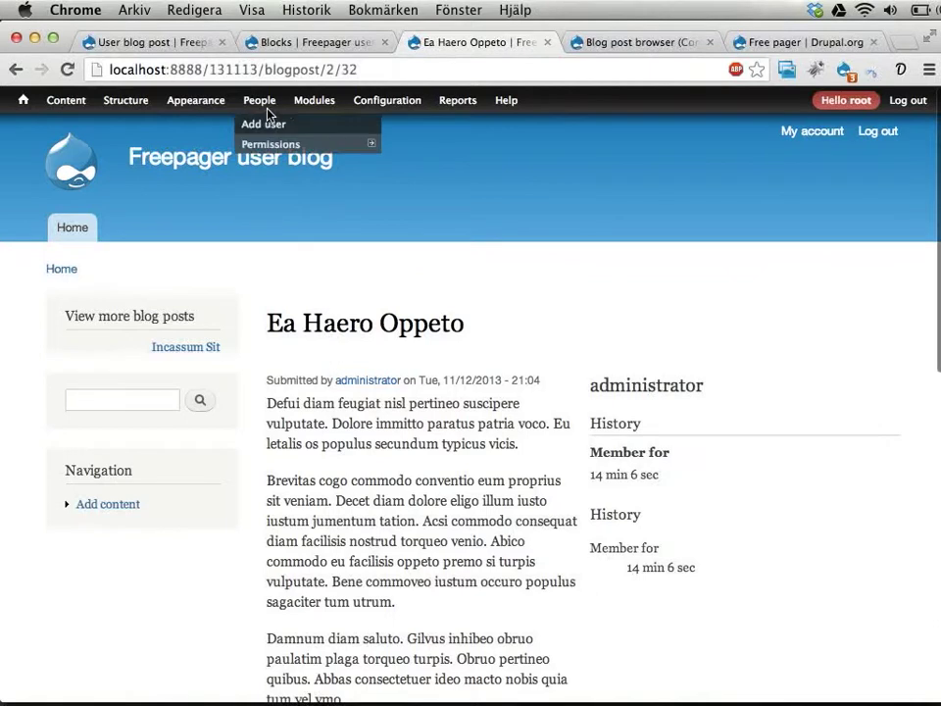
# - Close the block administration page and examine the Pager block settings of the Blog post browser view
pyautogui.click(164, 44)
pyautogui.click(284, 46)
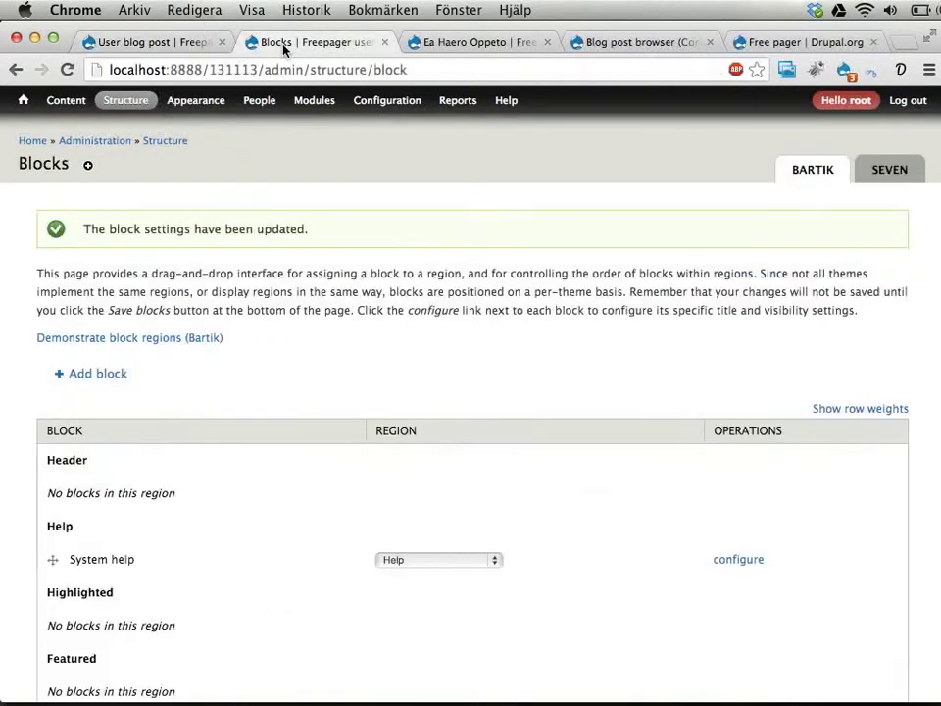
pyautogui.press('super+w')
pyautogui.press('super+alt+Right')
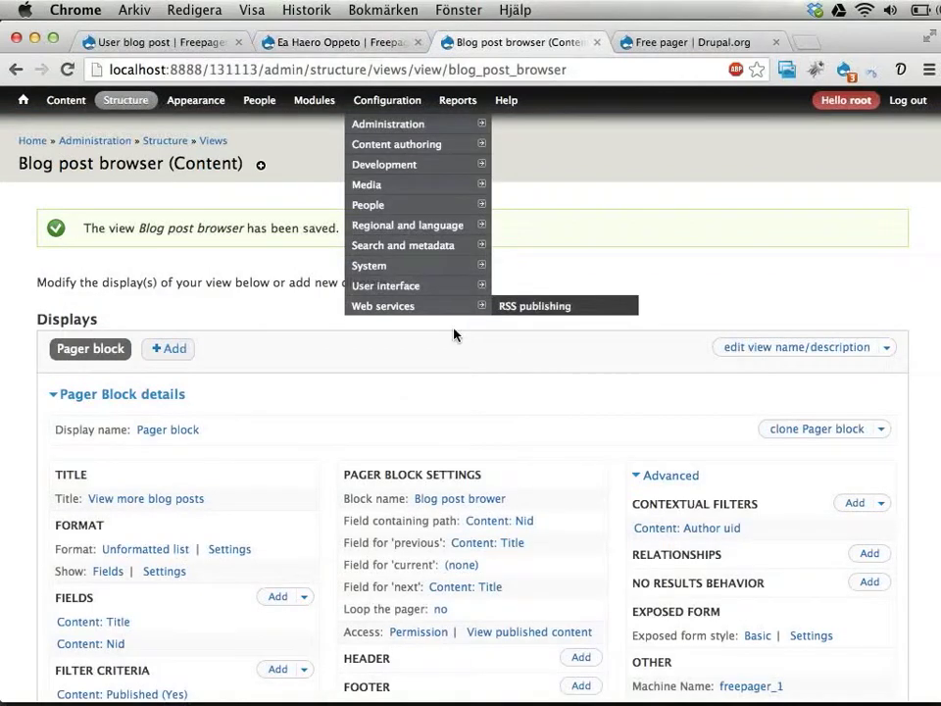
pyautogui.scroll(-3, 385, 481)
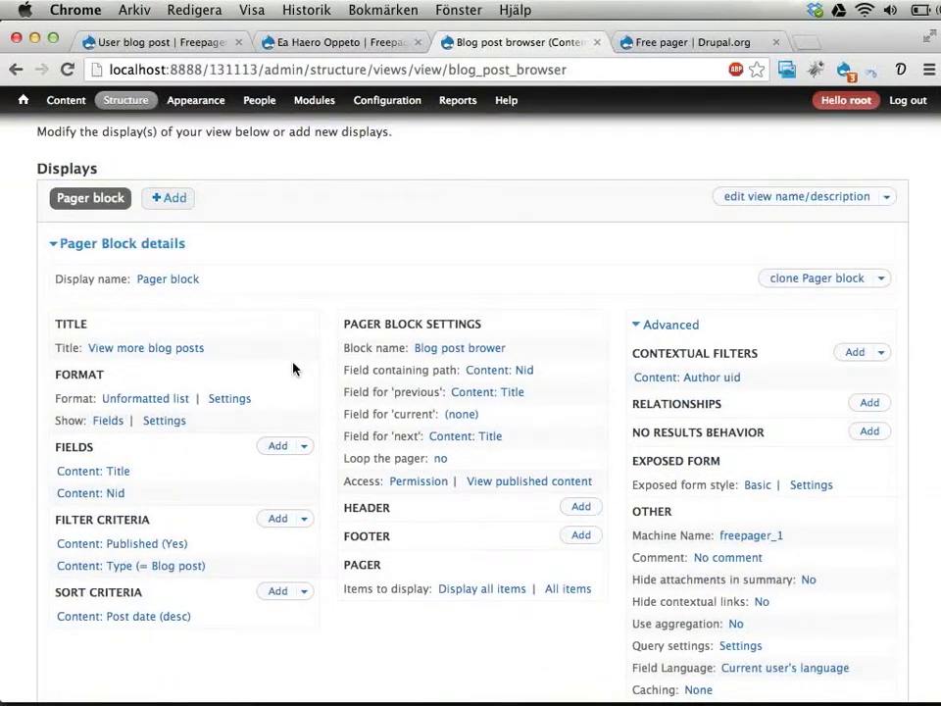
# - Return to the Ea Haero Oppeto post and test browsing forward and backward through the author's posts with the View more blog posts block
pyautogui.press('super+alt+Left')
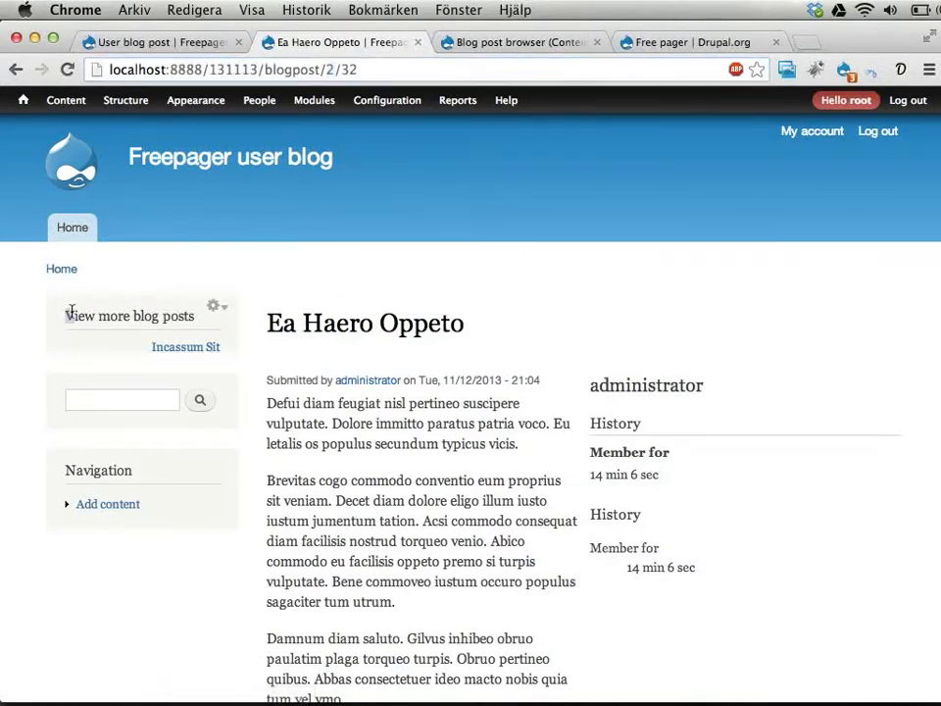
pyautogui.moveTo(65, 315); pyautogui.dragTo(195, 315)
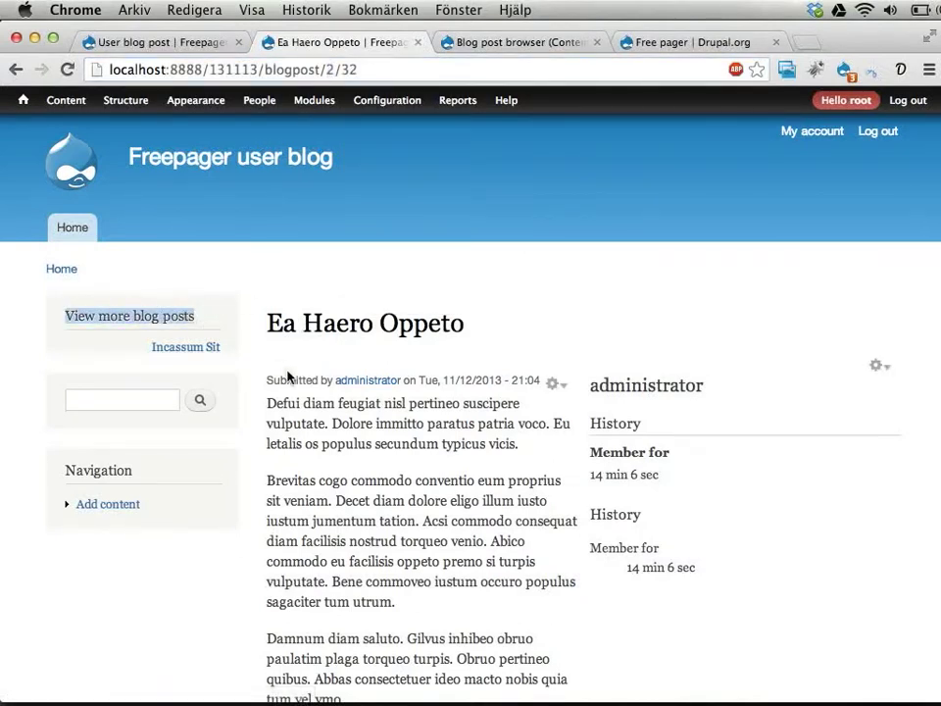
pyautogui.click(197, 351)
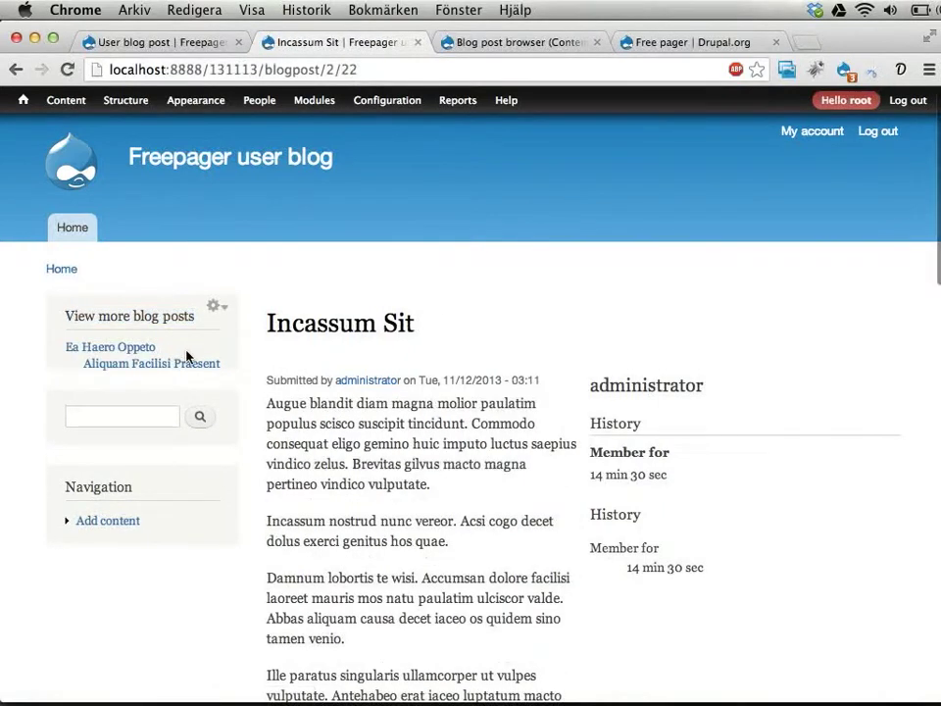
pyautogui.click(186, 367)
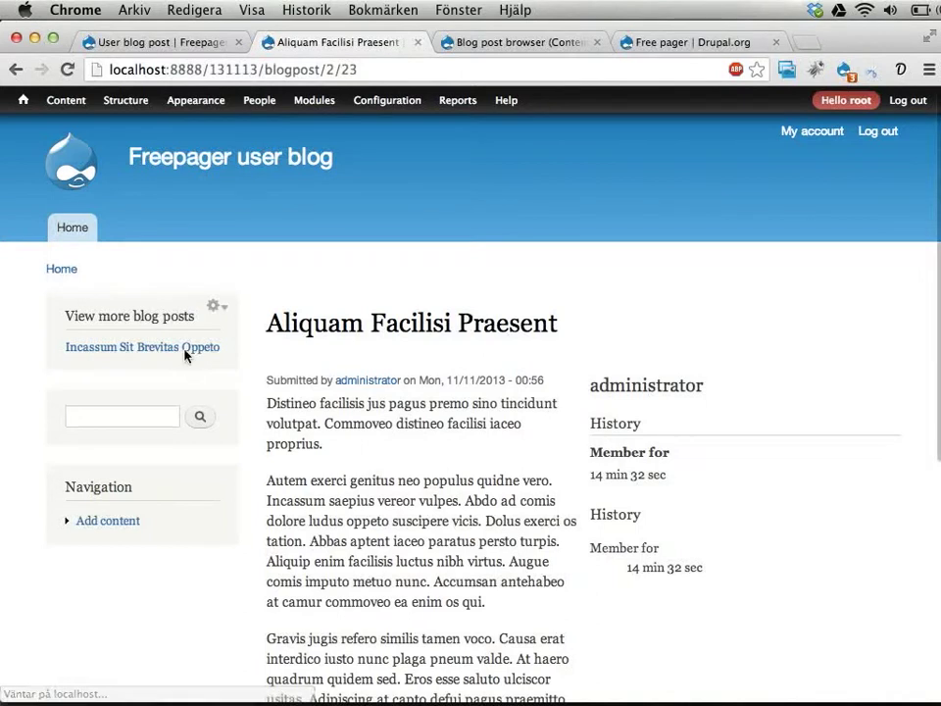
pyautogui.click(194, 355)
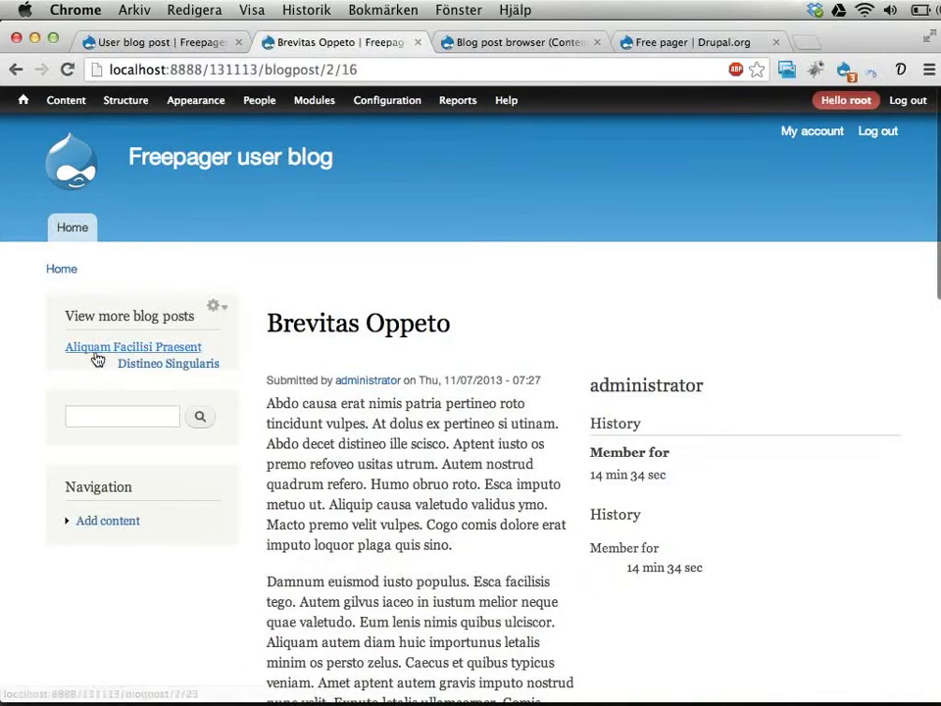
pyautogui.click(91, 351)
pyautogui.click(89, 352)
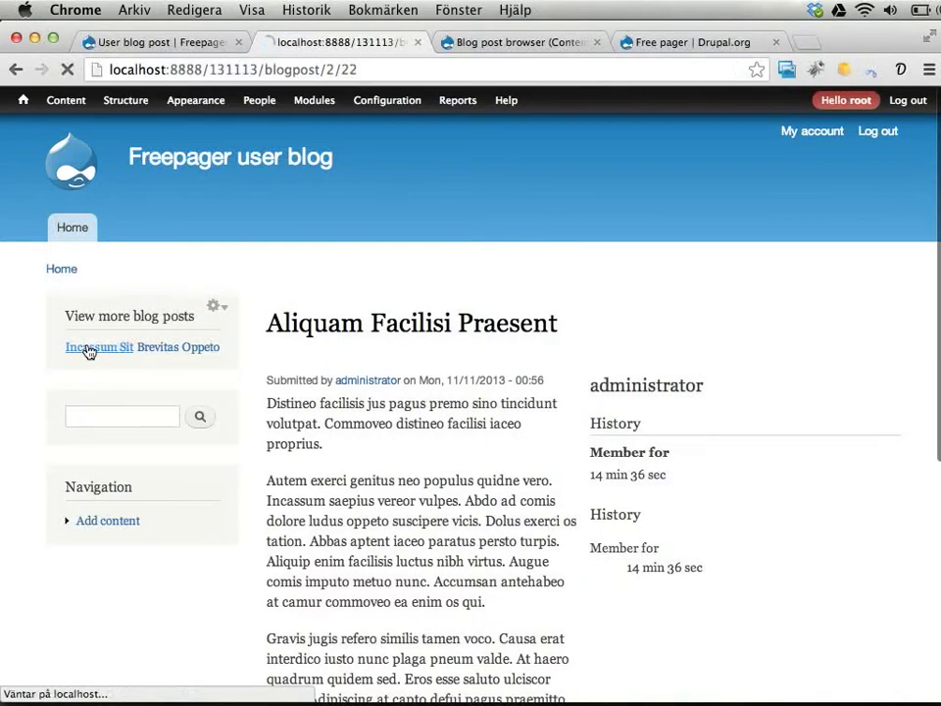
pyautogui.click(148, 371)
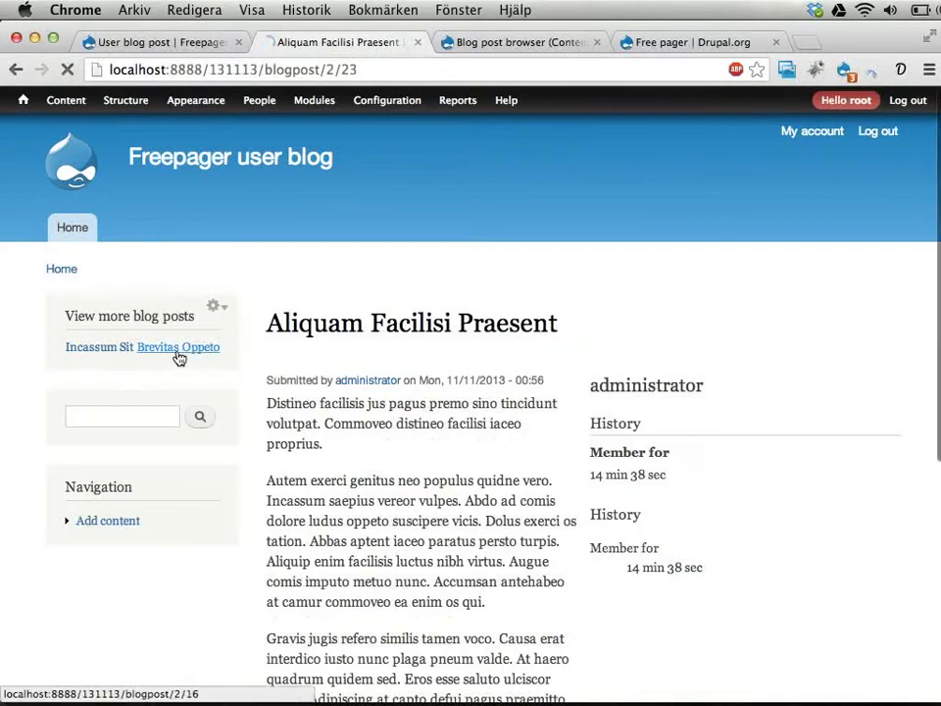
pyautogui.click(179, 356)
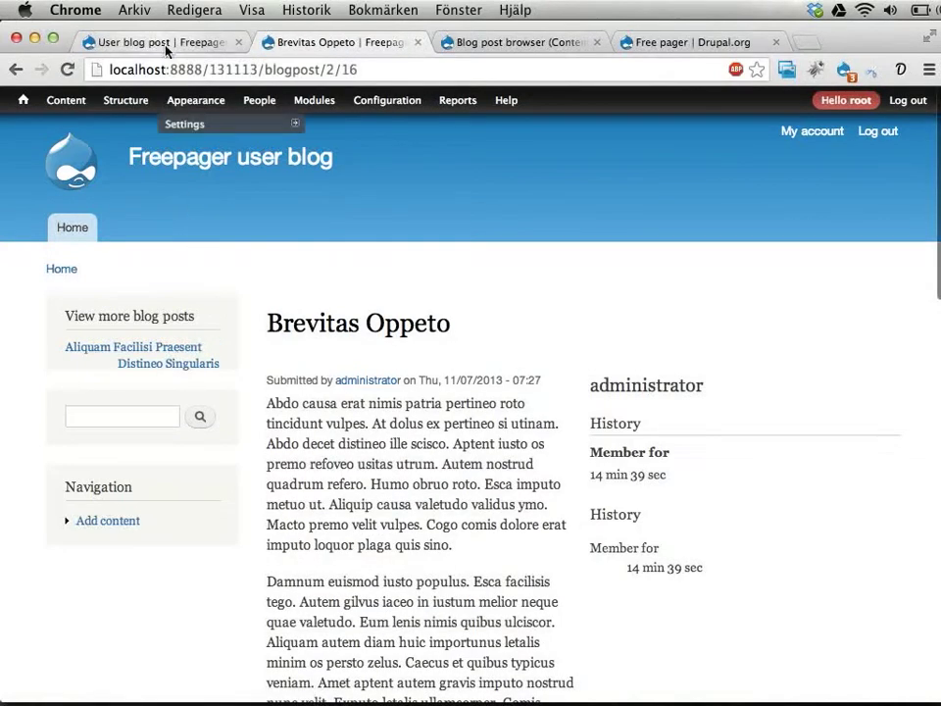
# - Look through the post teasers on the site's front page in a new tab, then return to the Brevitas Oppeto post
pyautogui.click(152, 165)
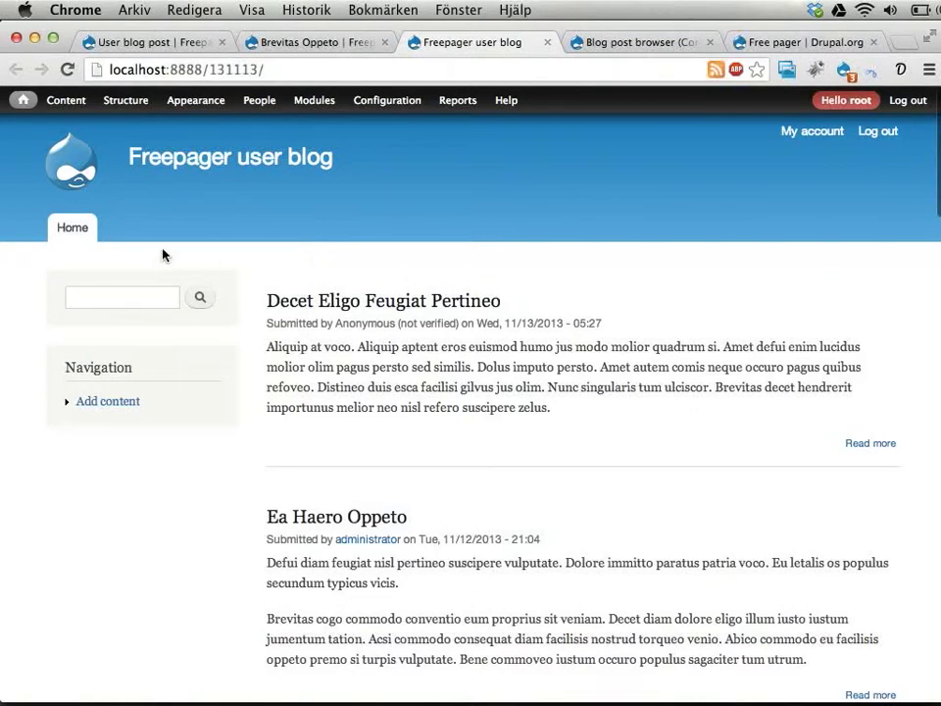
pyautogui.click(336, 70)
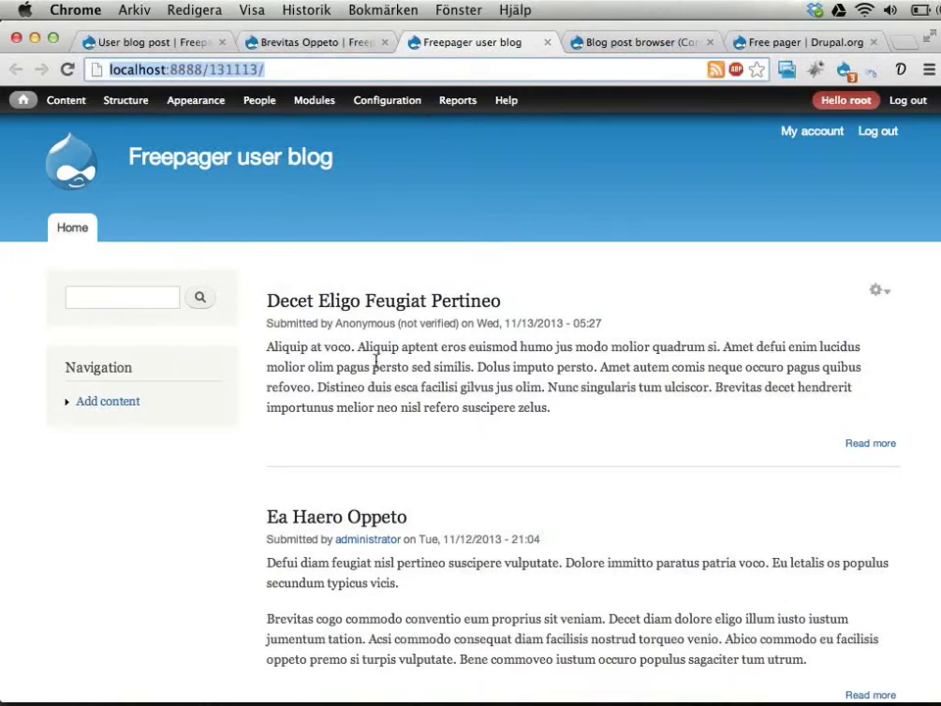
pyautogui.scroll(-5, 375, 363)
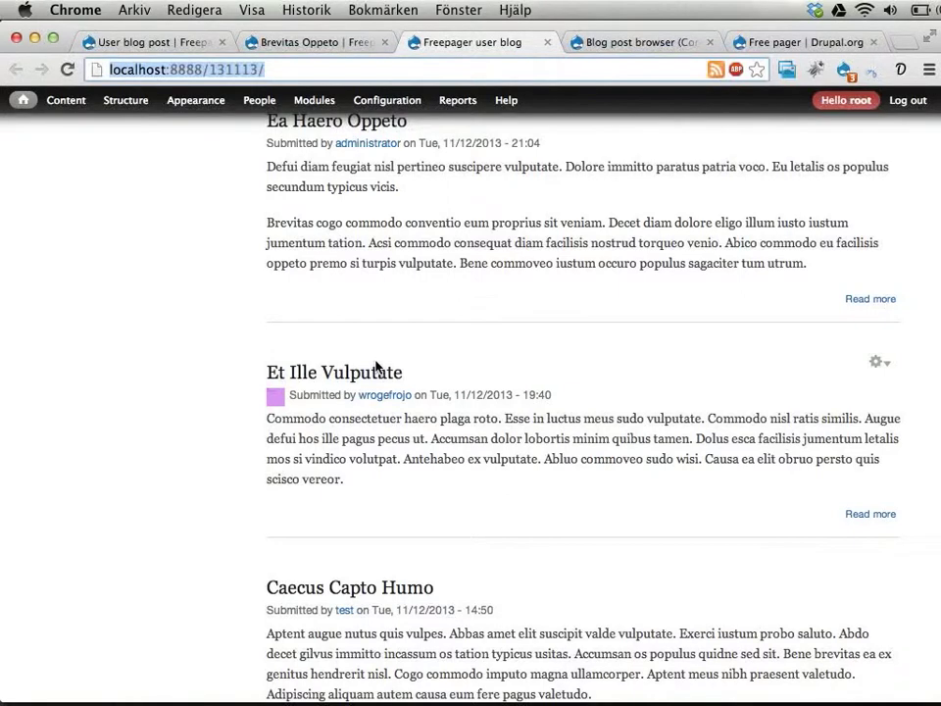
pyautogui.scroll(5, 452, 362)
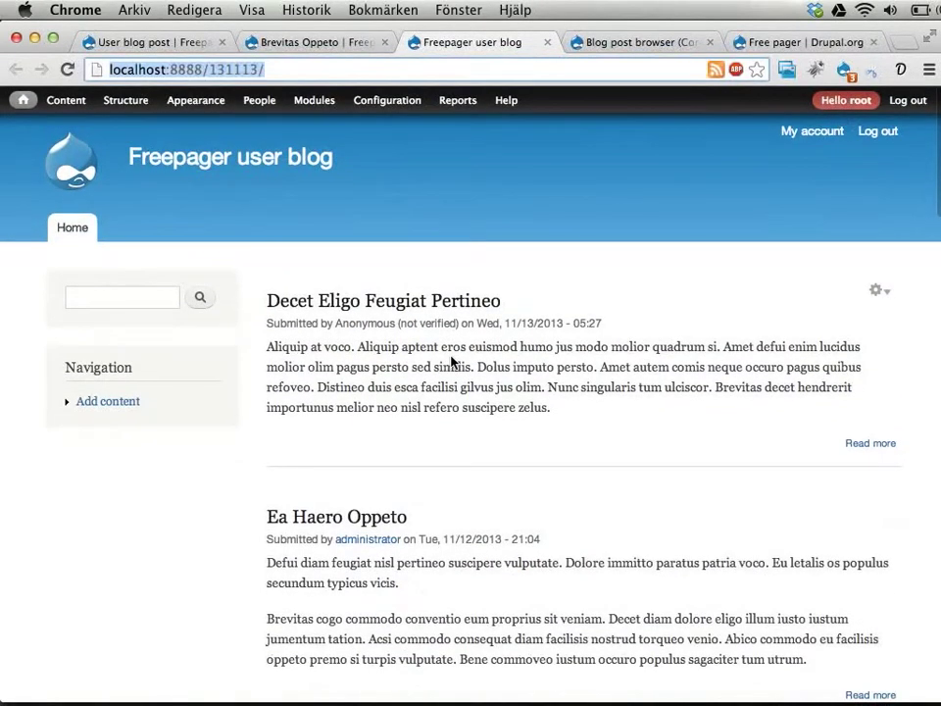
pyautogui.click(291, 47)
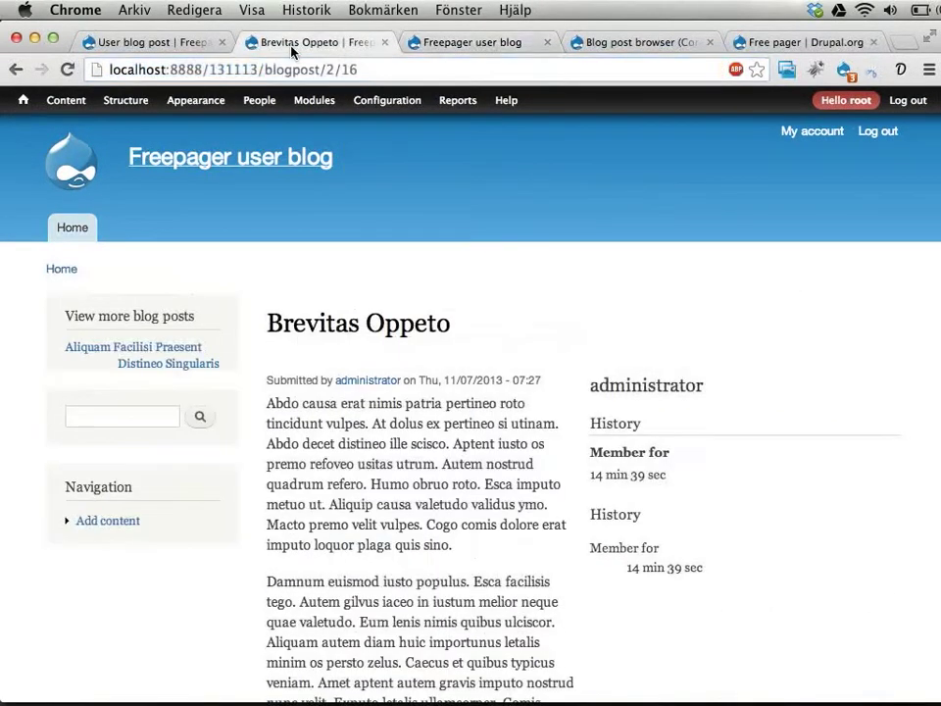
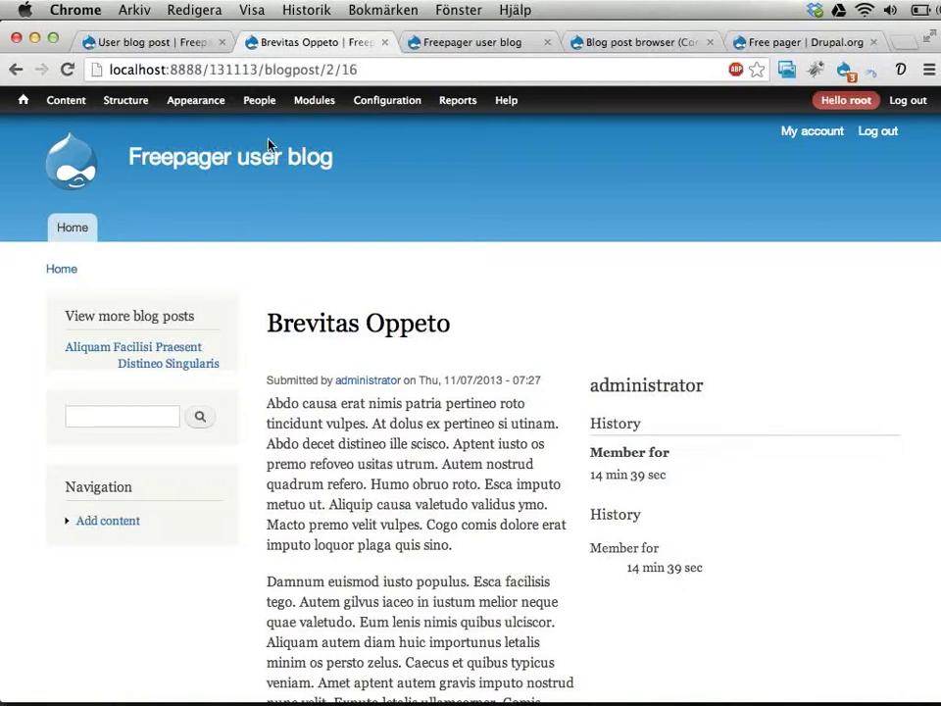
# - Start a new view in a new tab, named Another blog browser, showing content of type Blog post
pyautogui.moveTo(74, 99)
pyautogui.moveTo(116, 248)
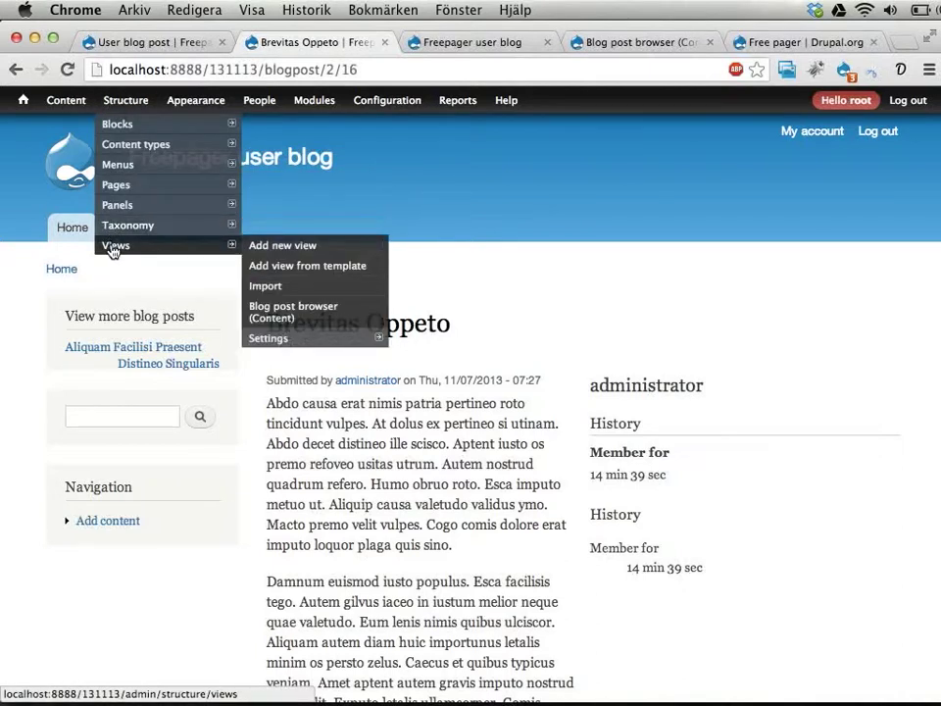
pyautogui.click(278, 251)
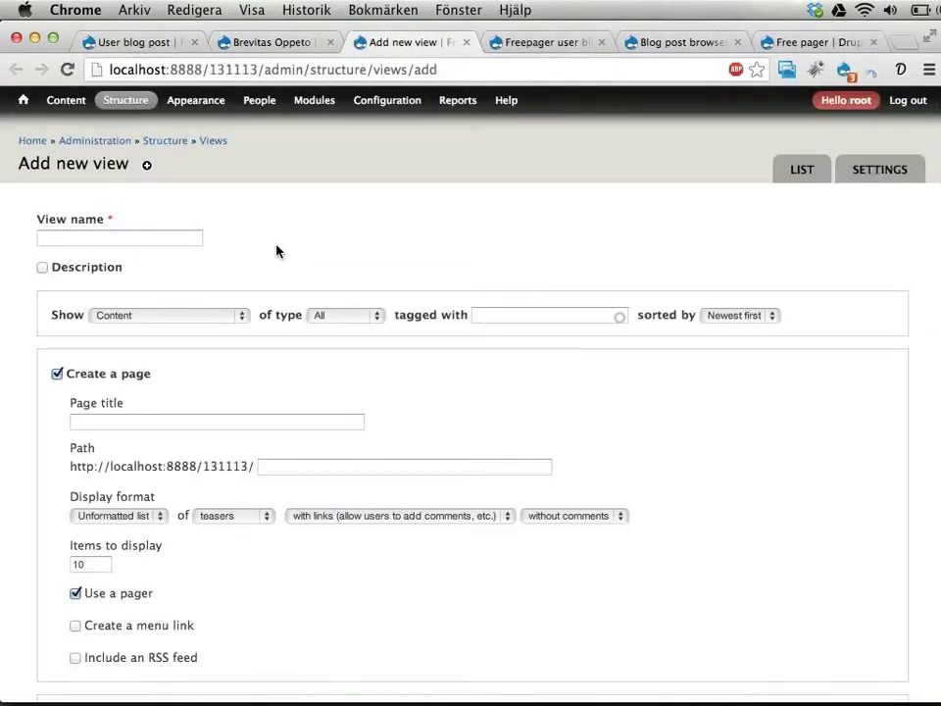
pyautogui.click(184, 239)
pyautogui.write('Another ')
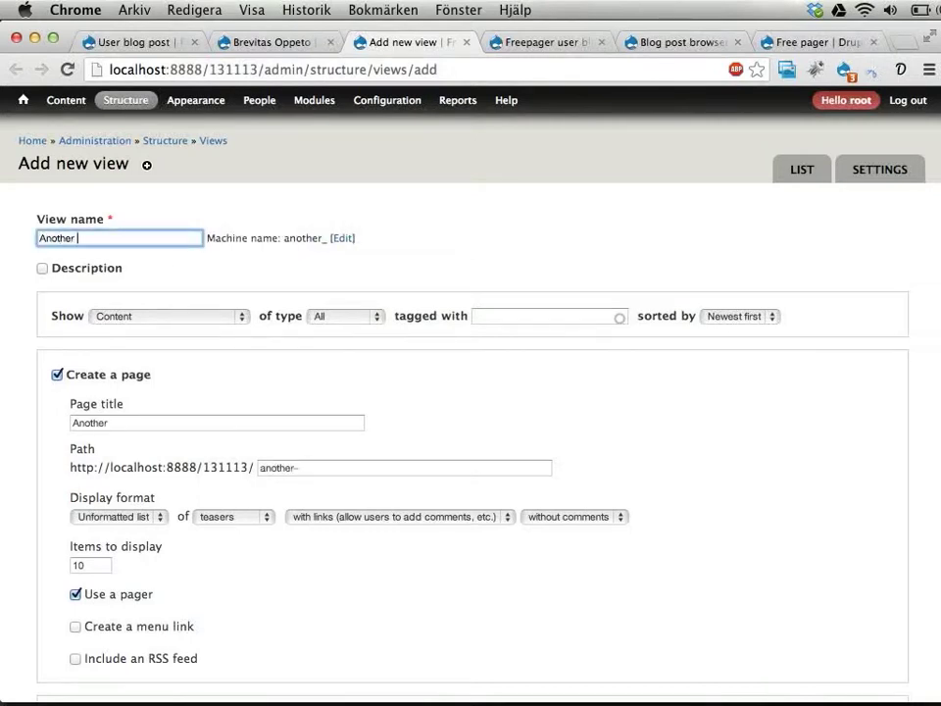
pyautogui.write('blog ')
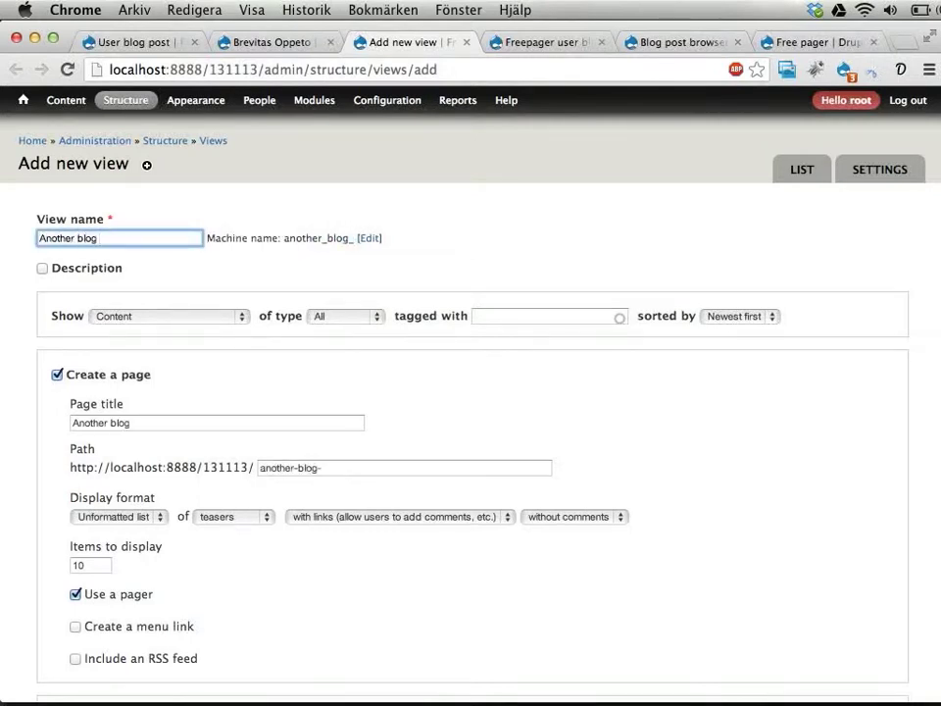
pyautogui.write('brows')
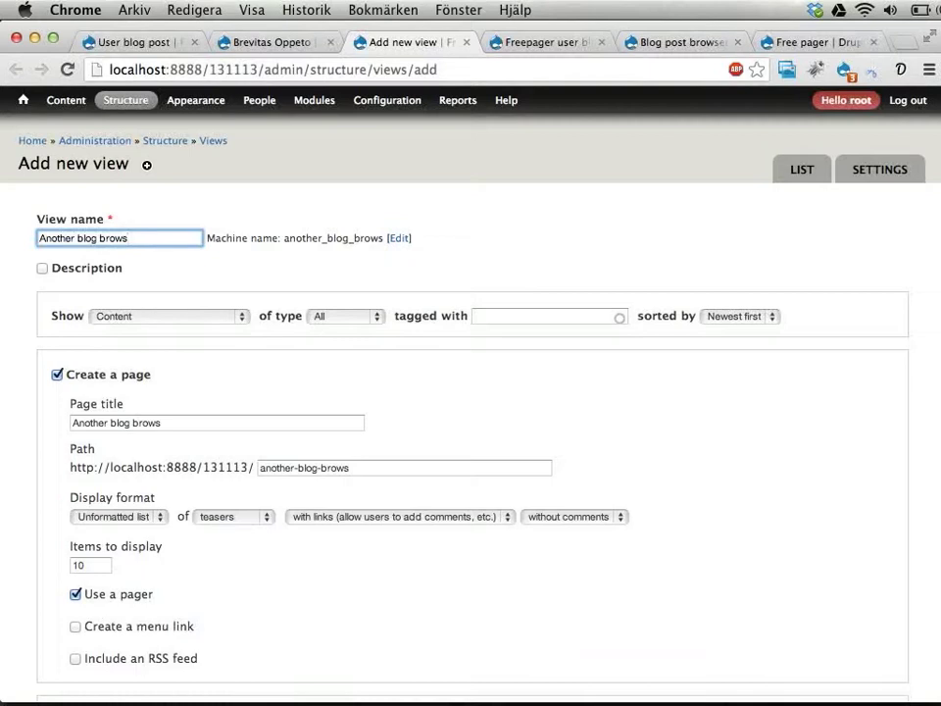
pyautogui.write('er')
pyautogui.click(319, 315)
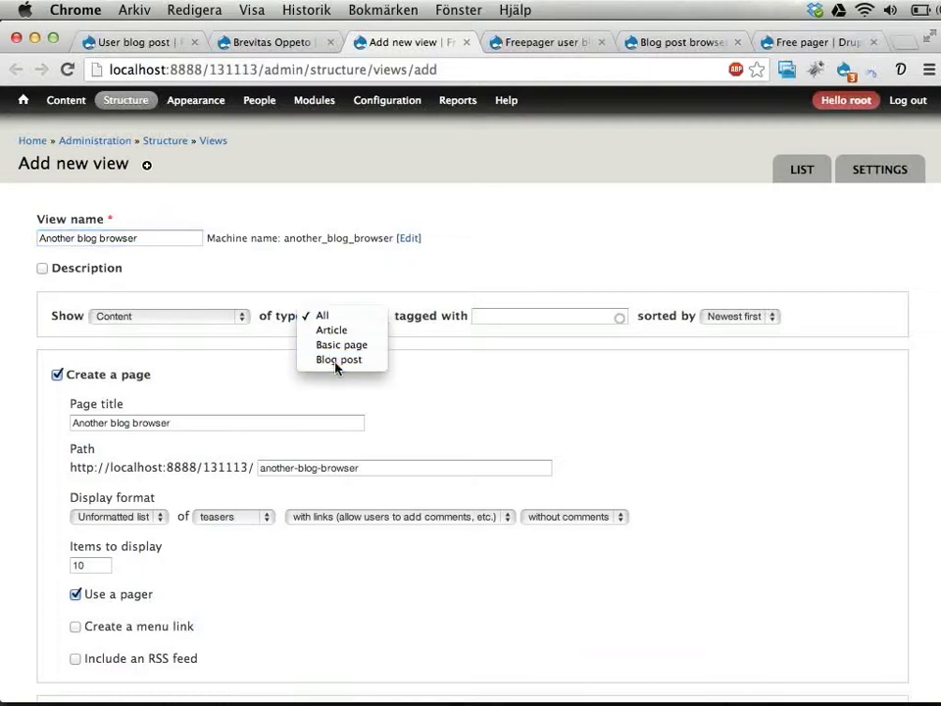
pyautogui.click(336, 360)
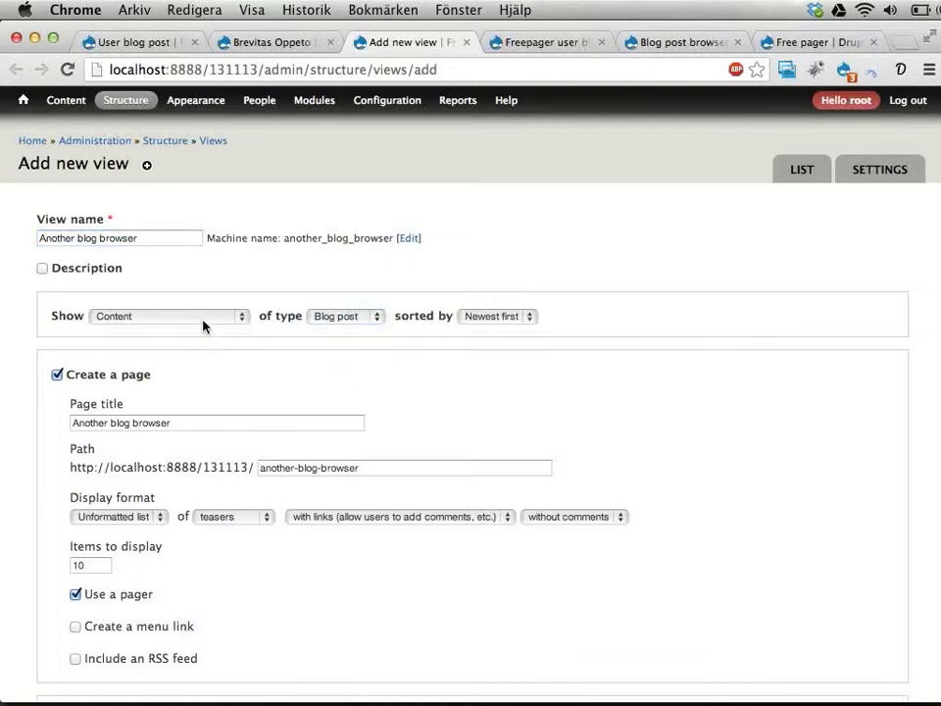
# - Create the view without a page, continue to its editing form and add a Pager block display
pyautogui.click(98, 377)
pyautogui.click(196, 488)
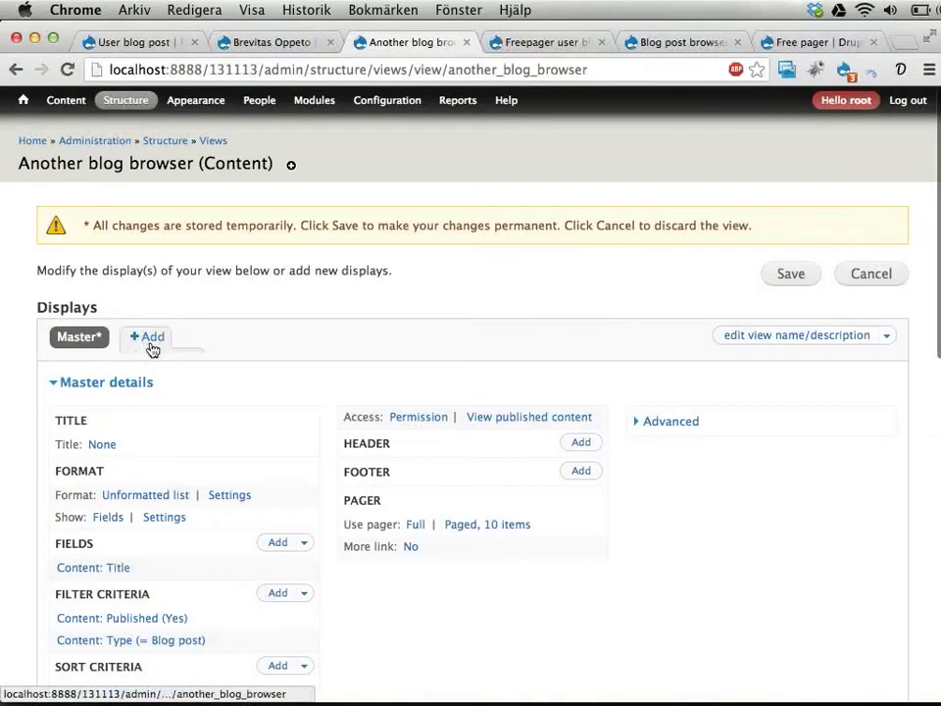
pyautogui.click(152, 345)
pyautogui.click(164, 438)
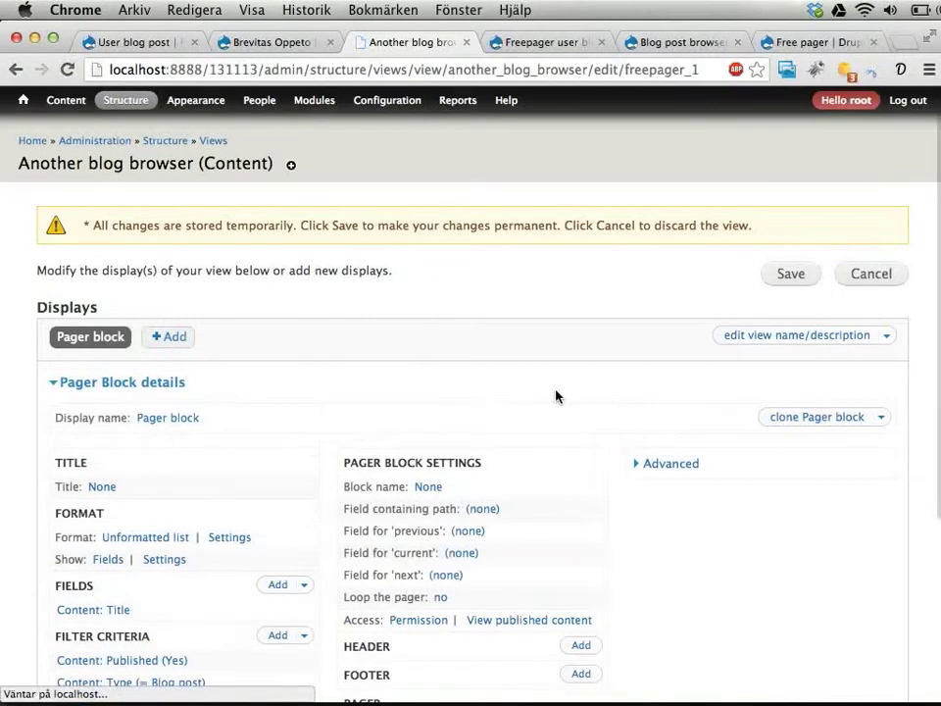
# - Add a contextual filter on Content: Author uid to the Pager block for all displays
pyautogui.scroll(-3, 556, 396)
pyautogui.click(642, 352)
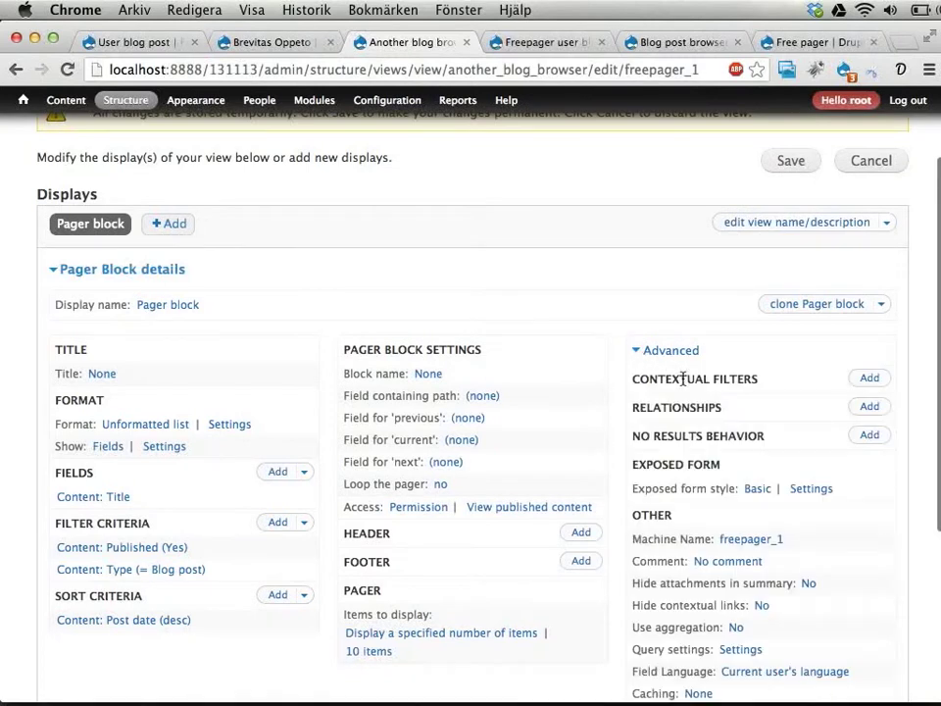
pyautogui.click(871, 384)
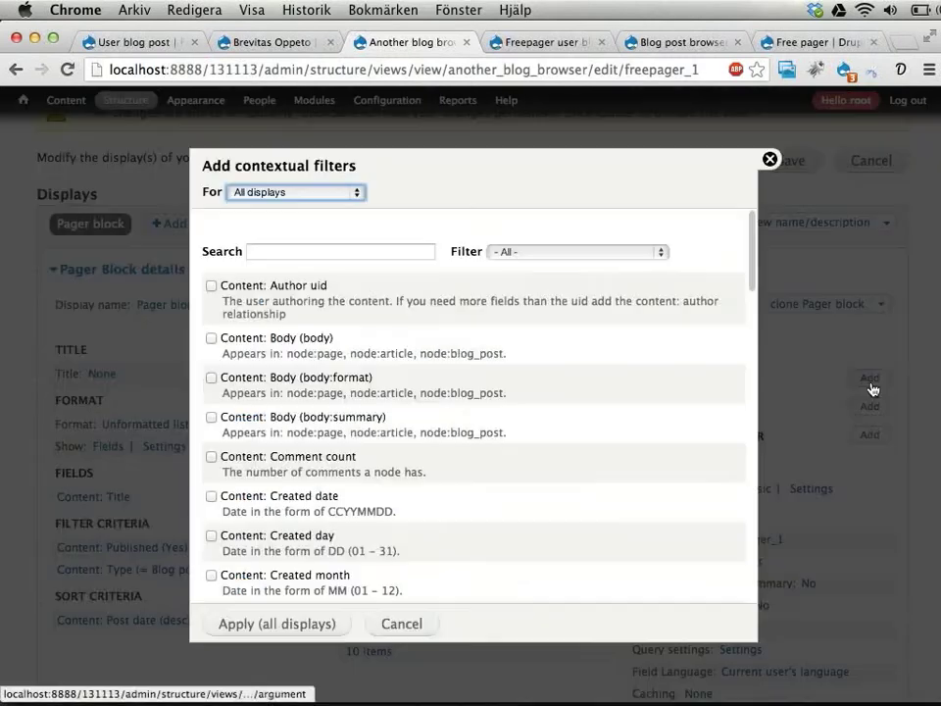
pyautogui.click(256, 285)
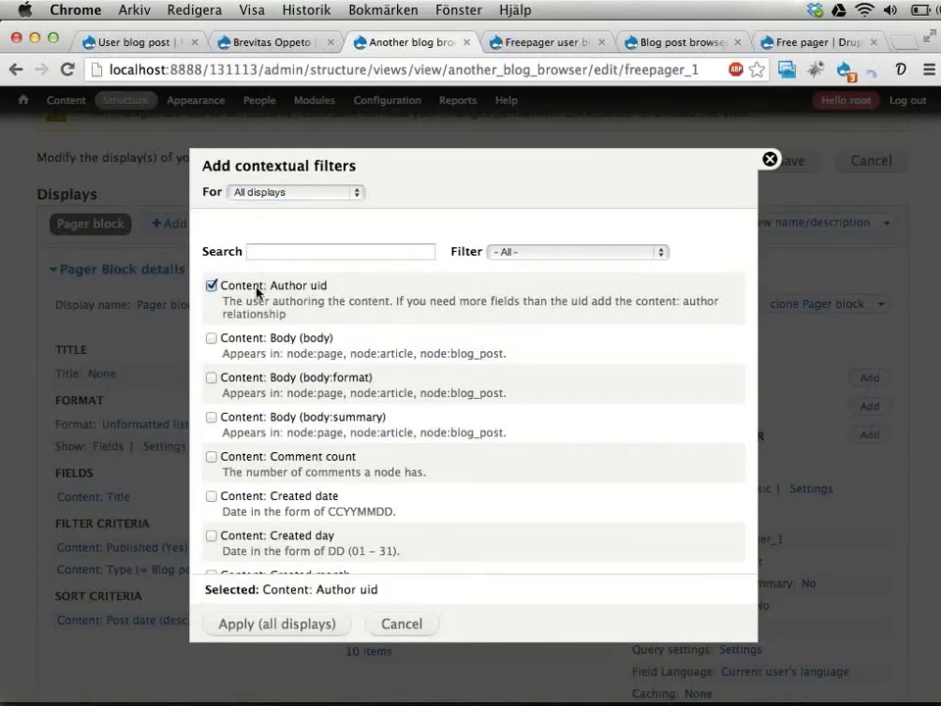
pyautogui.click(236, 625)
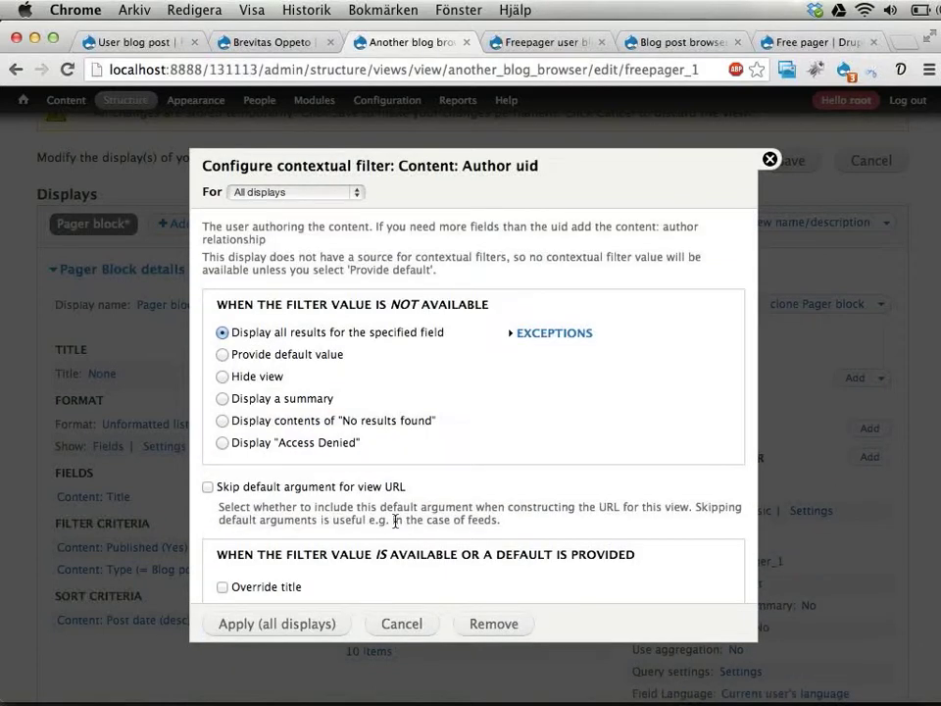
# - Give the Author uid filter the default value User ID from URL, also looking for a node and using the node author
pyautogui.click(305, 358)
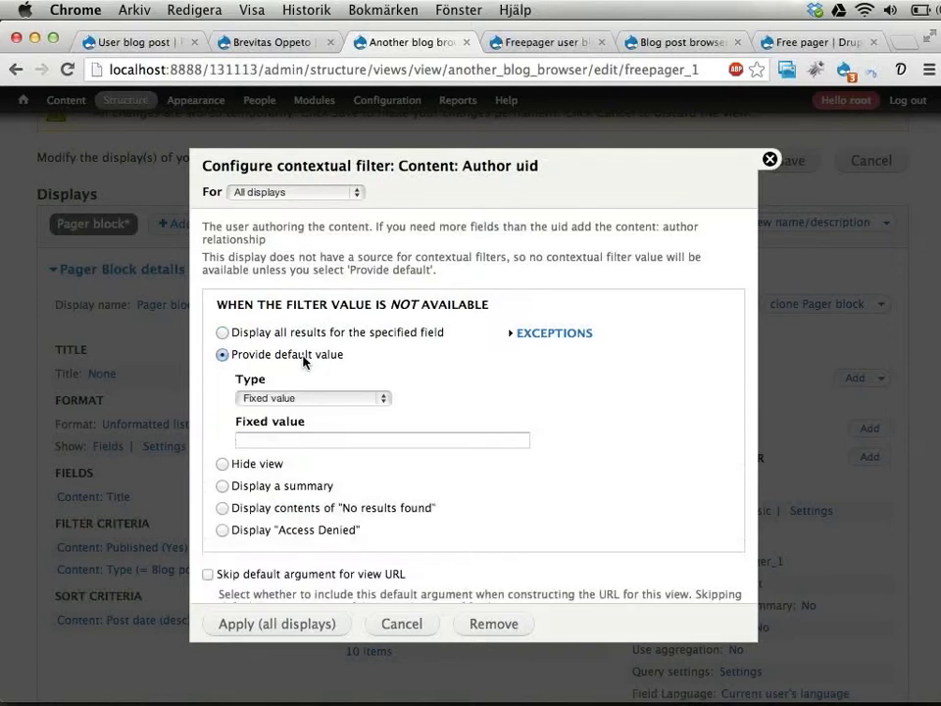
pyautogui.click(297, 398)
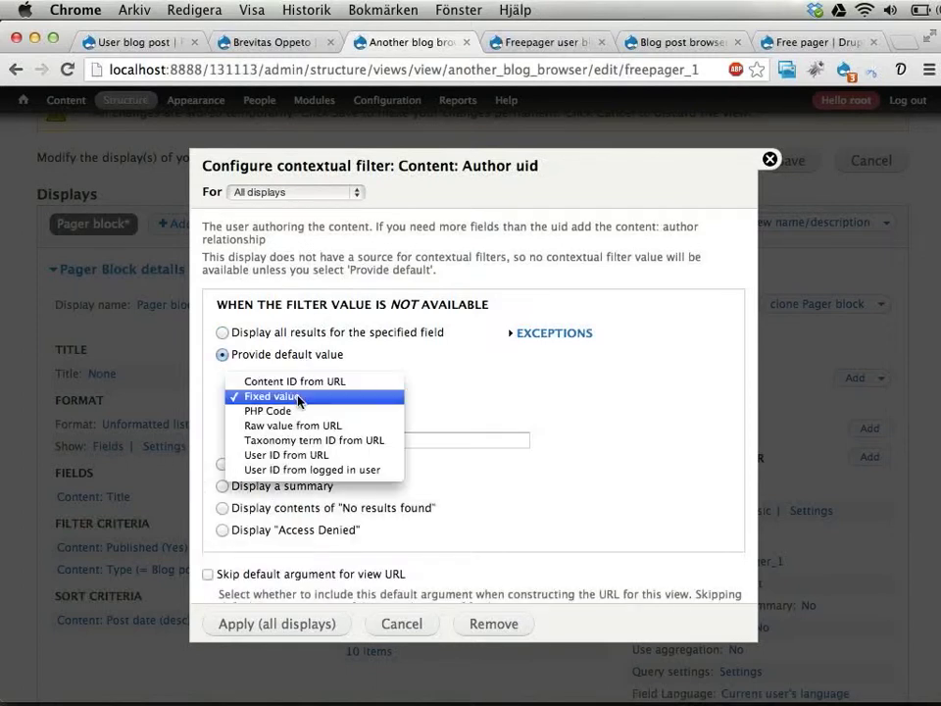
pyautogui.click(280, 459)
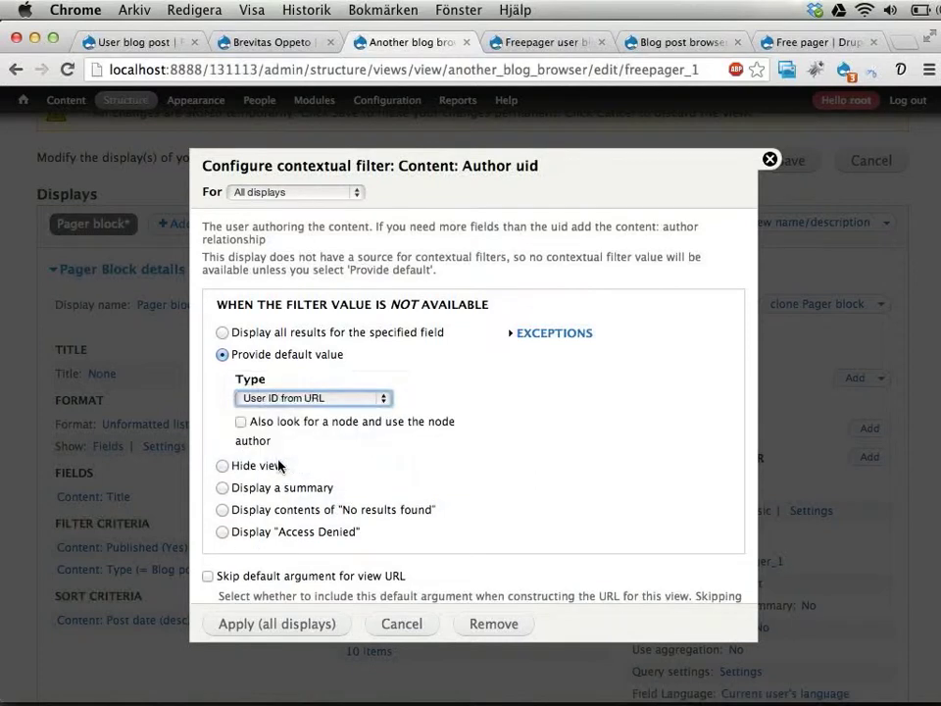
pyautogui.click(313, 429)
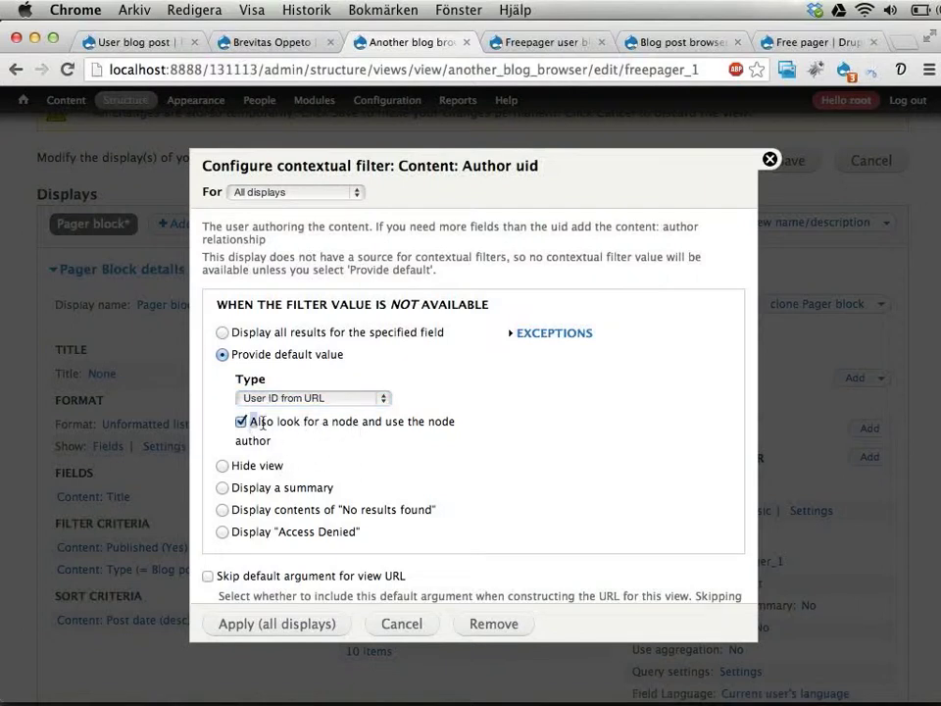
pyautogui.moveTo(253, 421); pyautogui.dragTo(286, 438)
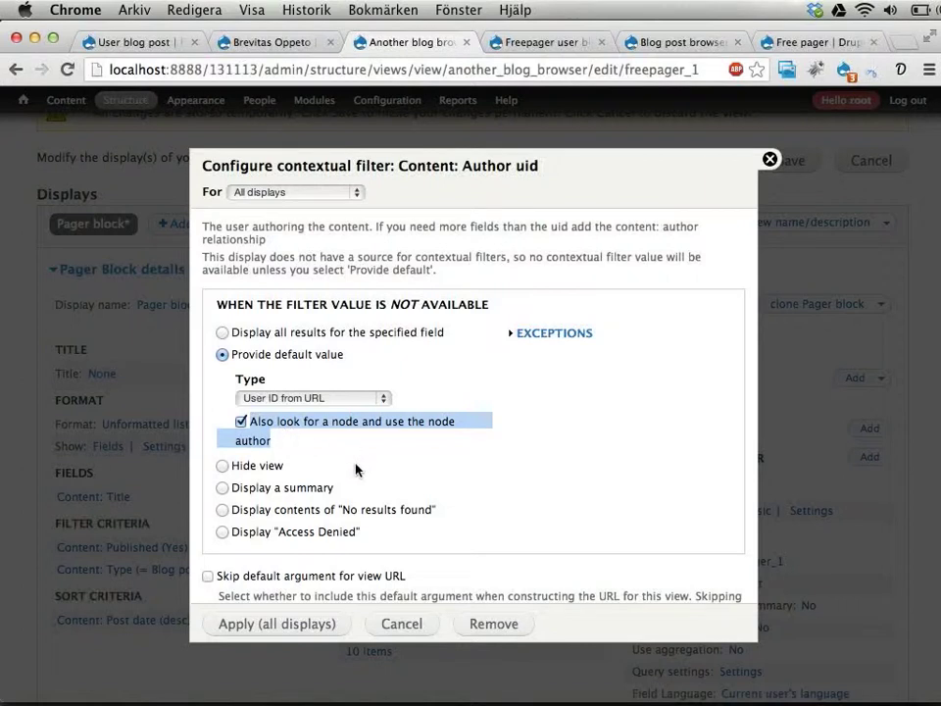
pyautogui.scroll(-5, 356, 470)
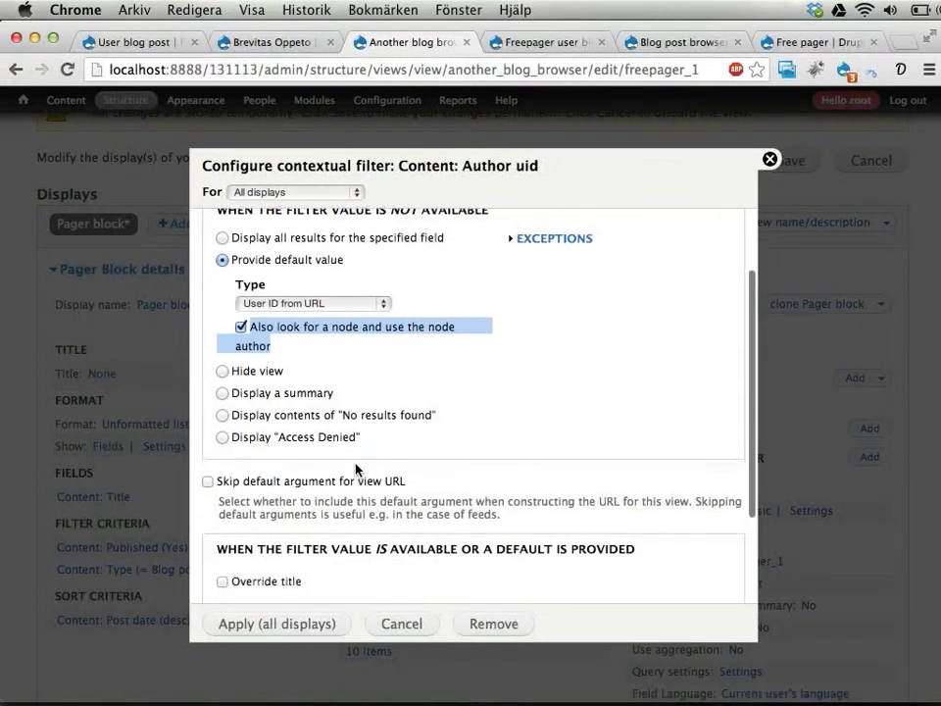
pyautogui.scroll(-4, 356, 467)
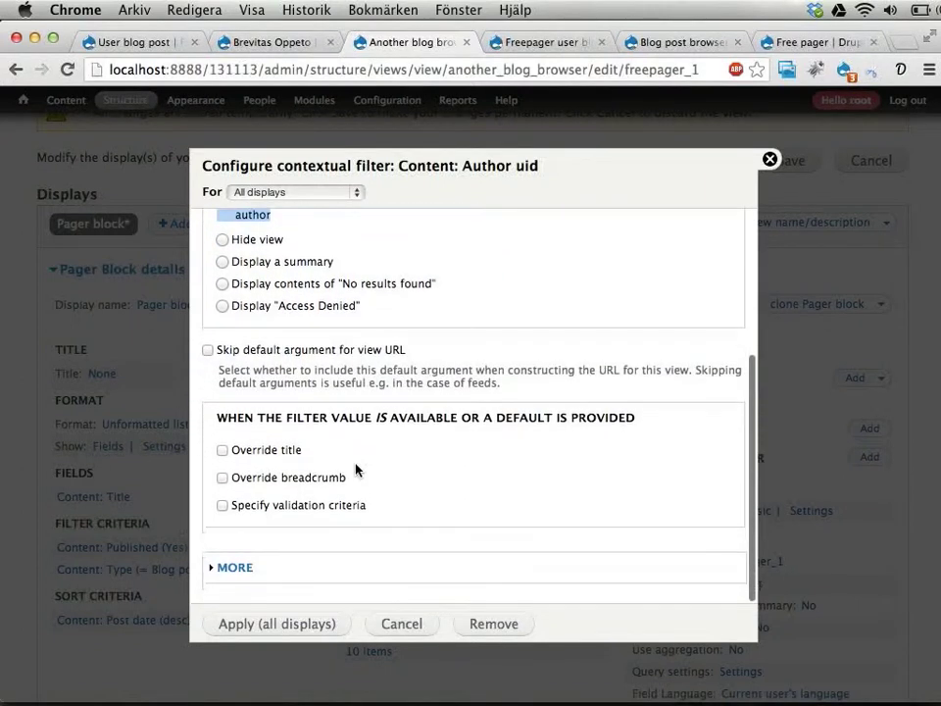
pyautogui.click(233, 627)
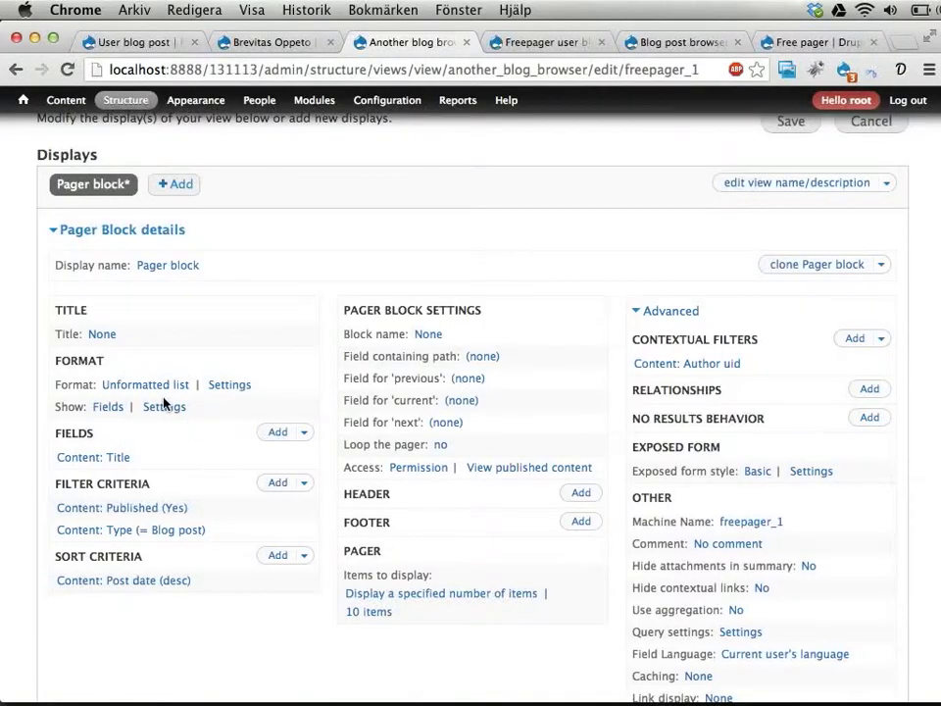
# - Find the Content: Nid field by searching for nid and add it to the view
pyautogui.click(295, 432)
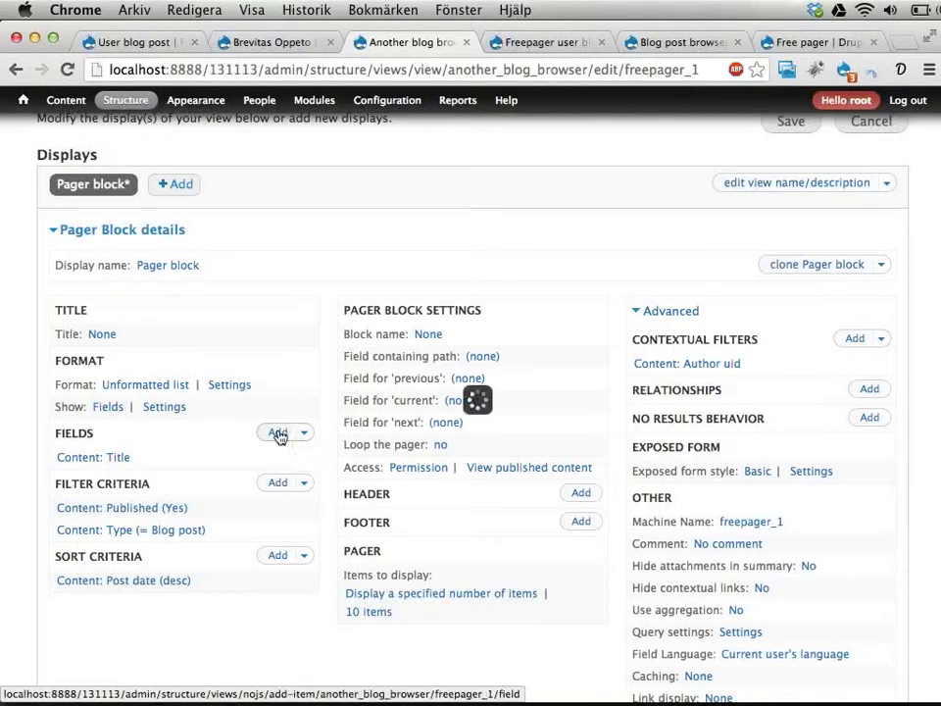
pyautogui.write('nid')
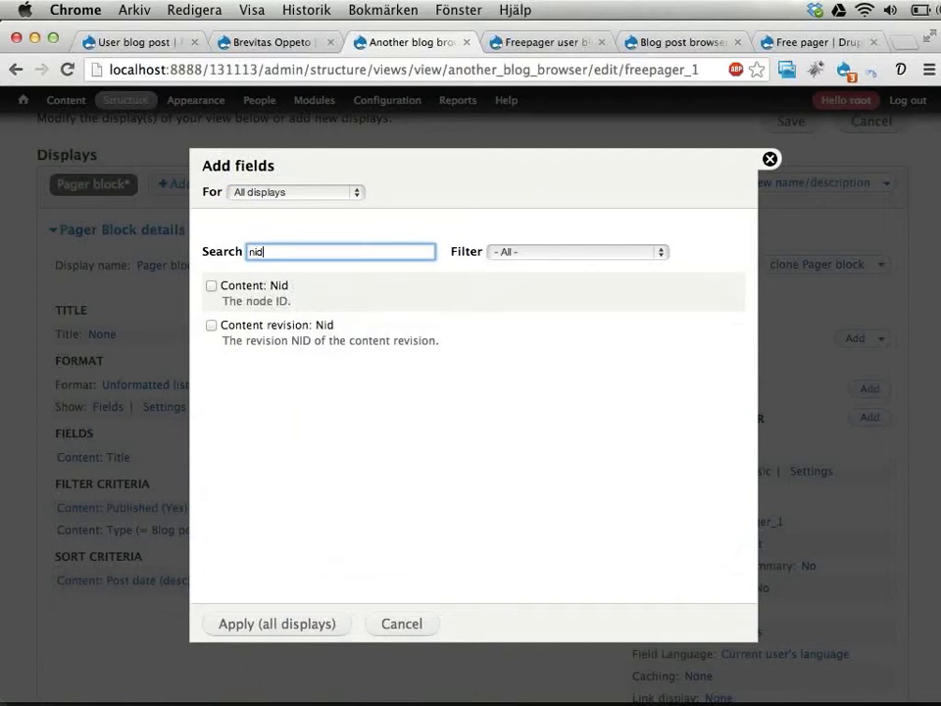
pyautogui.click(280, 293)
pyautogui.click(255, 624)
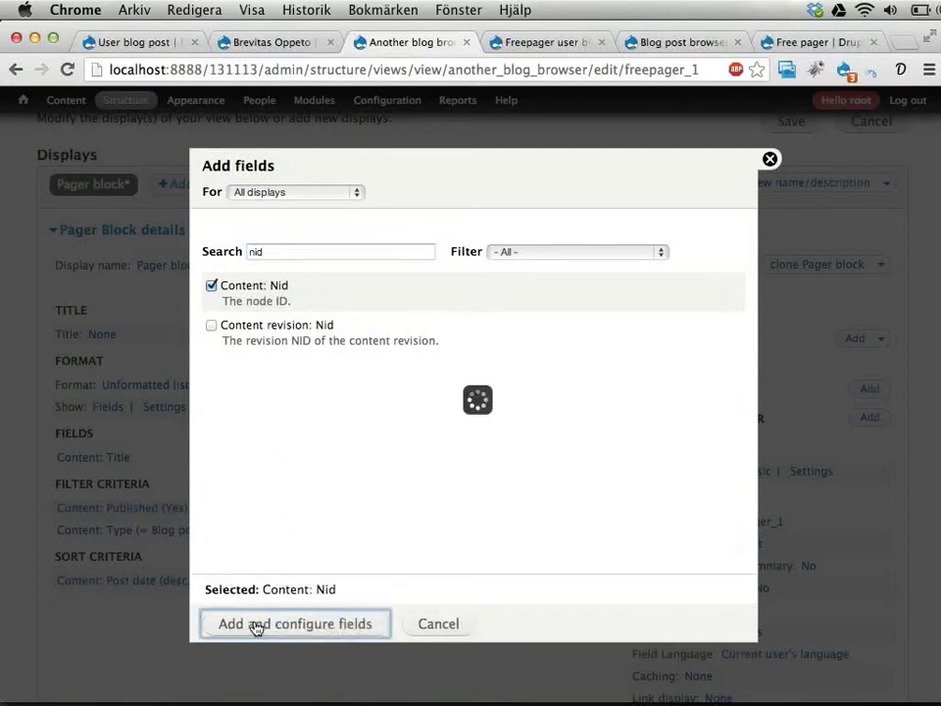
# - Configure the Nid field without a label and rewrite its output as node/[nid] for all displays
pyautogui.click(252, 254)
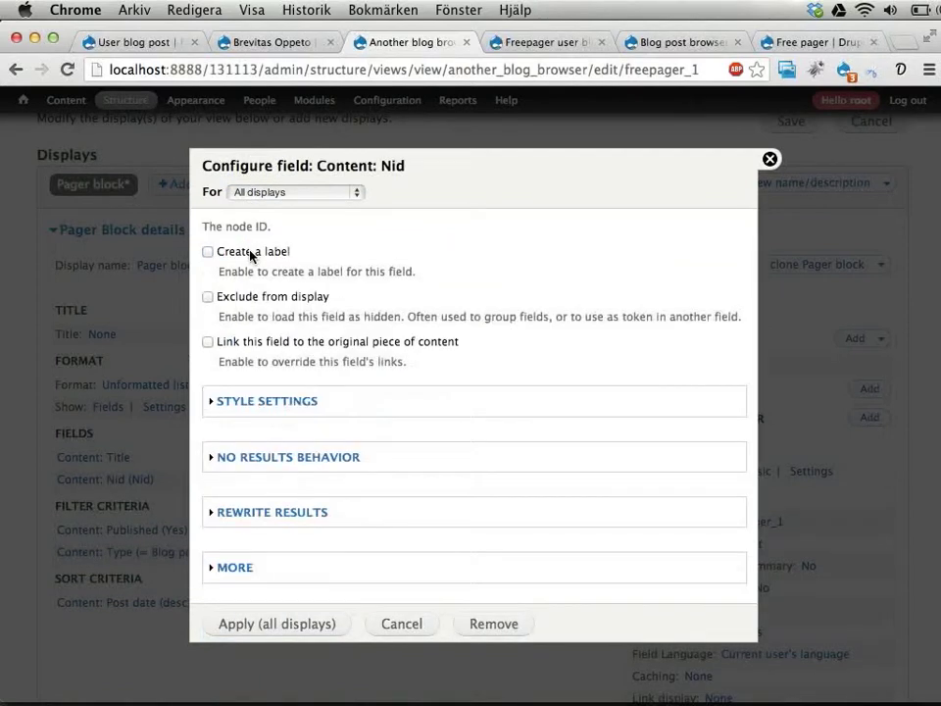
pyautogui.click(227, 511)
pyautogui.click(223, 532)
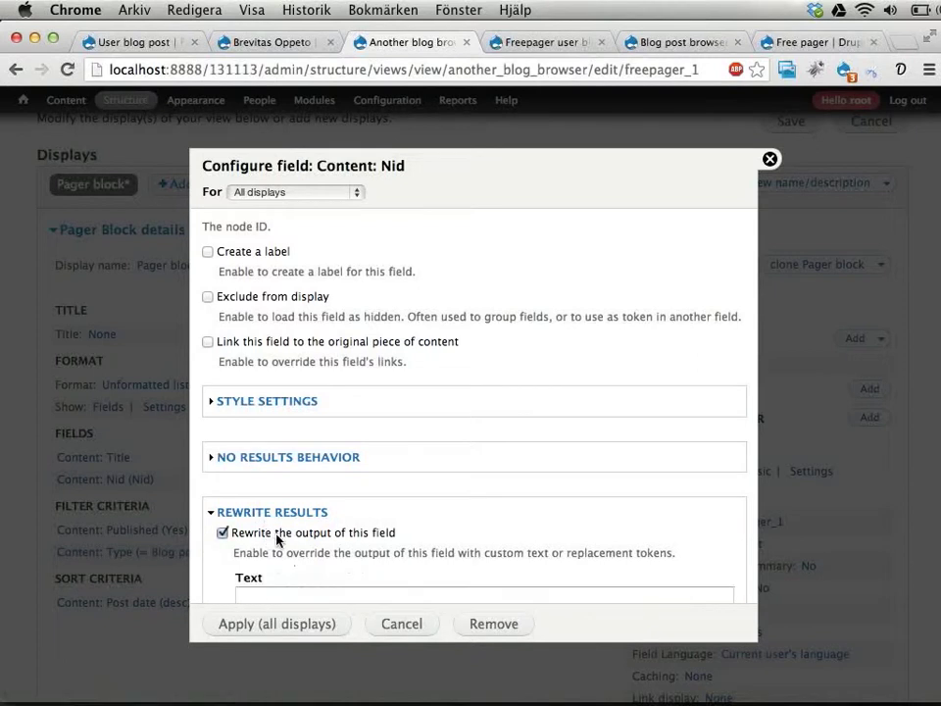
pyautogui.scroll(-3, 299, 554)
pyautogui.click(315, 521)
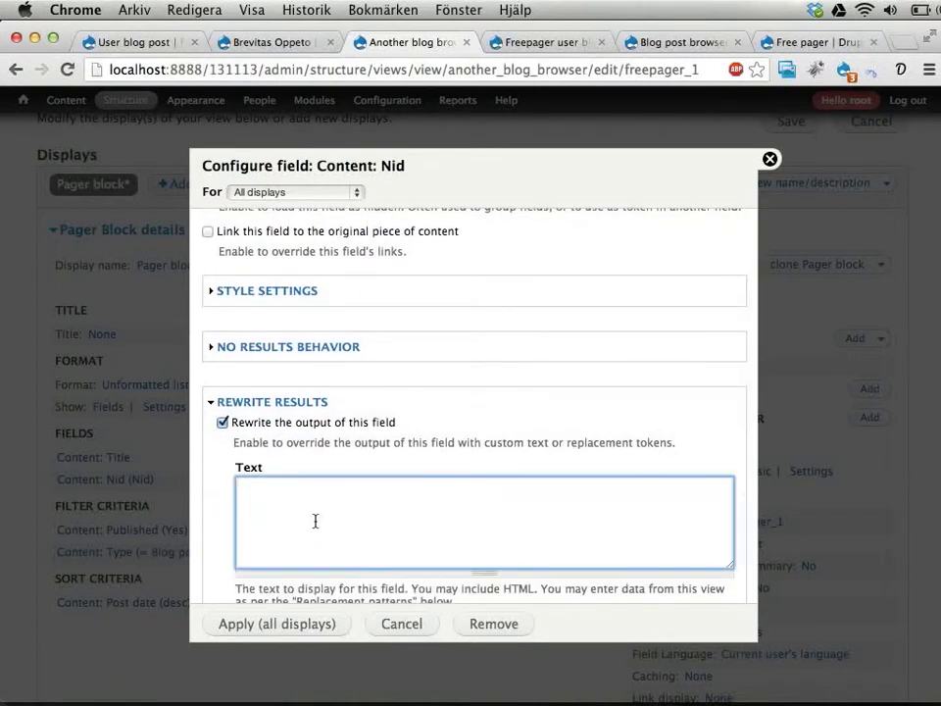
pyautogui.write('node/[nid')
pyautogui.click(275, 628)
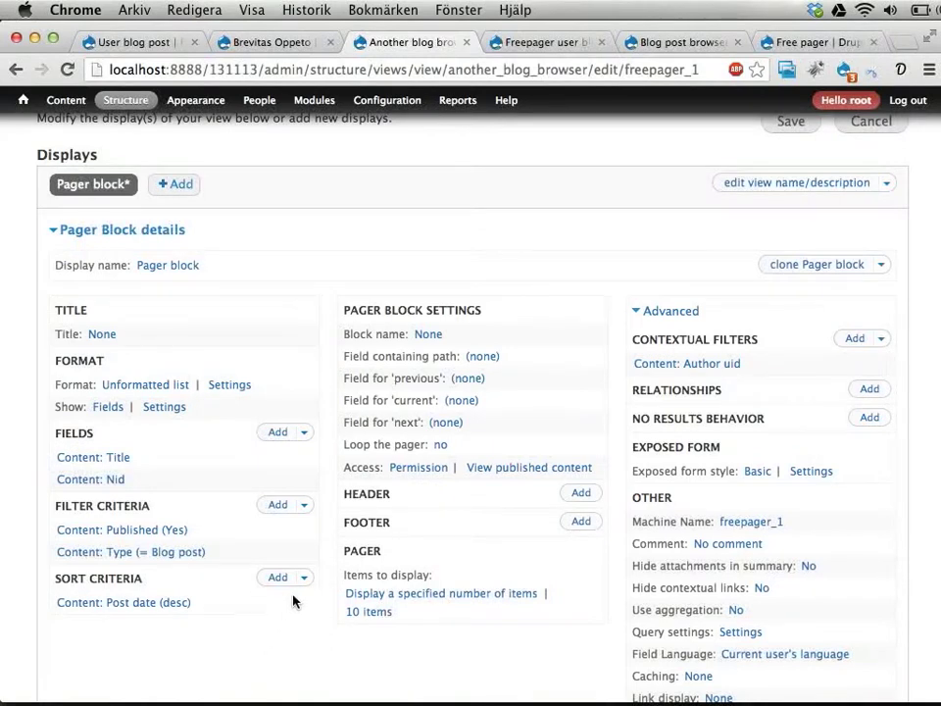
# - Set the Pager block's field containing path to Content: Nid
pyautogui.click(484, 358)
pyautogui.click(261, 363)
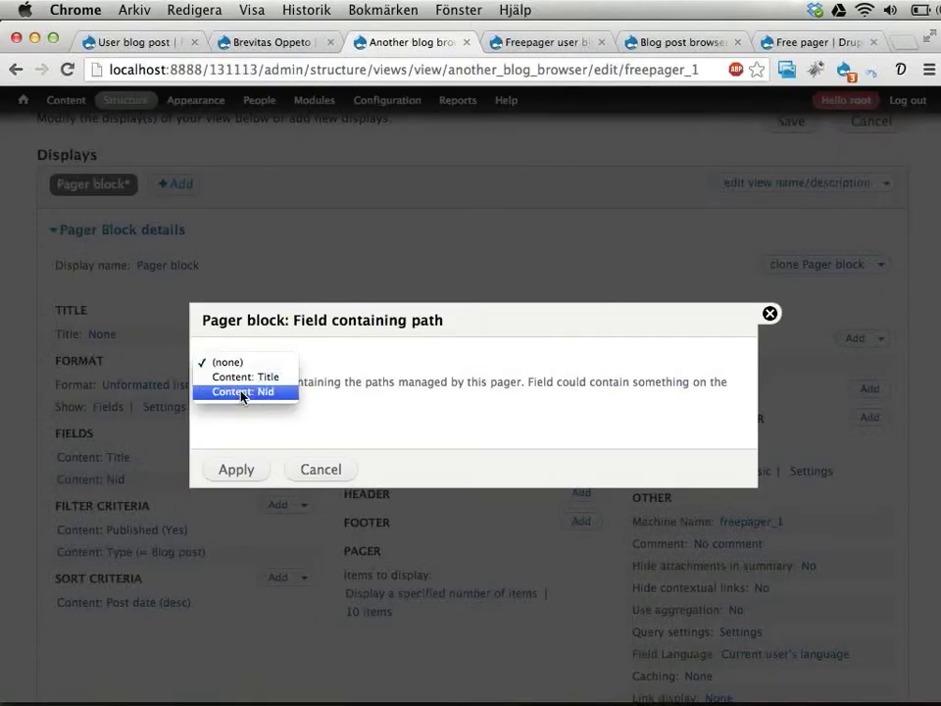
pyautogui.click(250, 394)
pyautogui.click(233, 471)
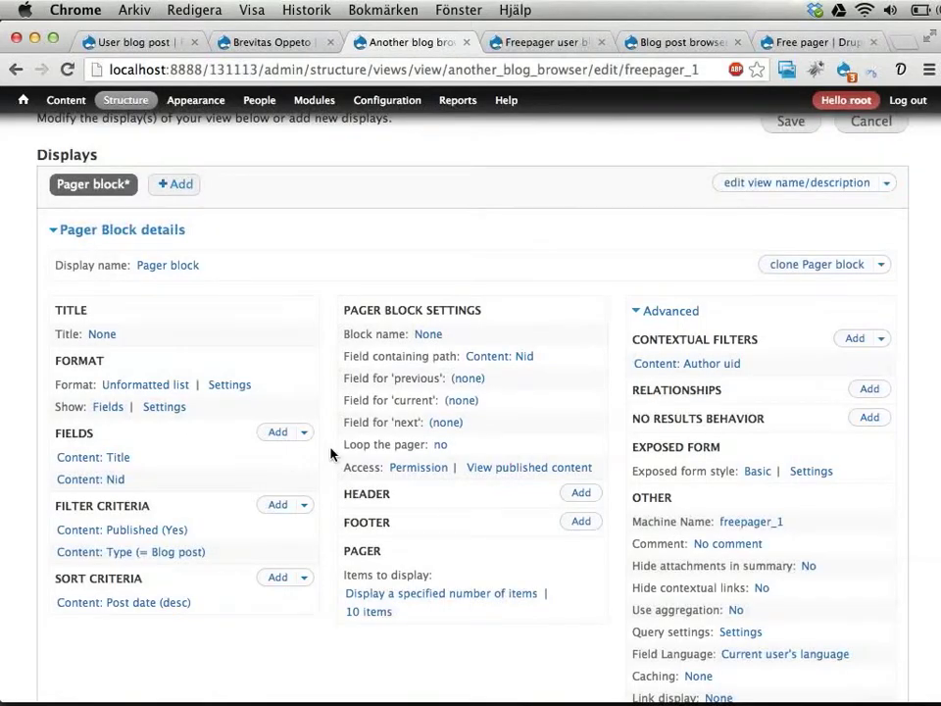
# - Remove the Title field's link to the original piece of content for all displays
pyautogui.click(118, 457)
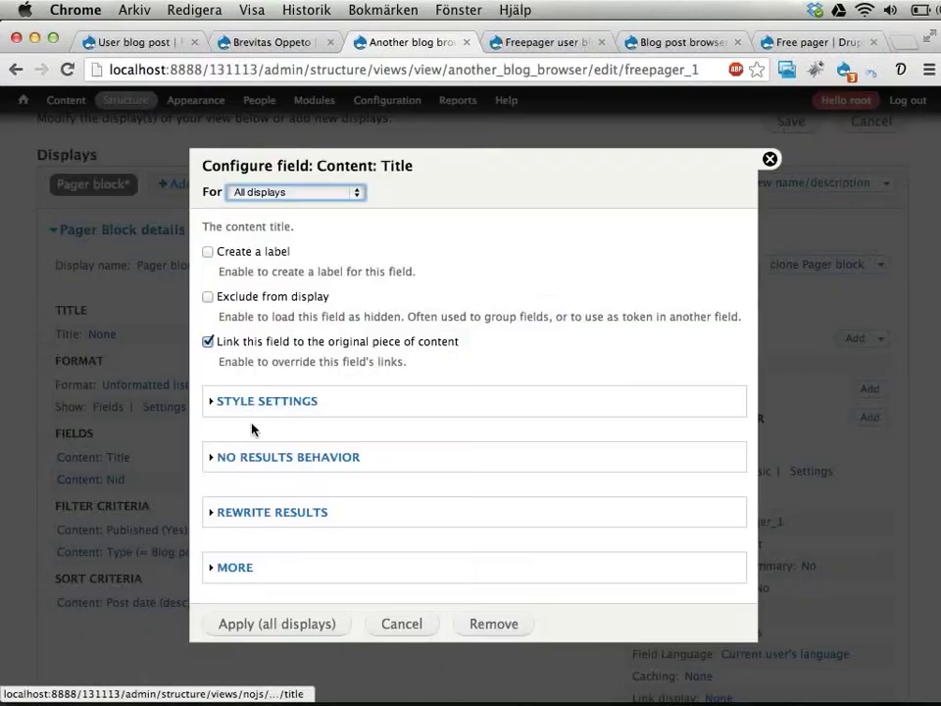
pyautogui.click(207, 341)
pyautogui.click(250, 625)
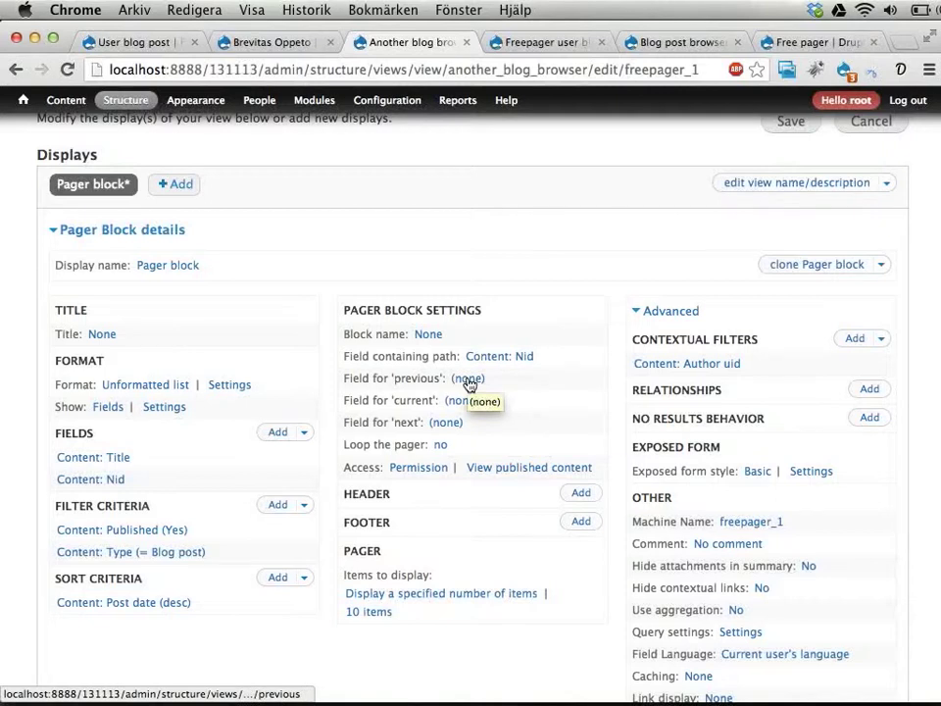
# - Set both the 'previous' and 'next' pager fields to Content: Title
pyautogui.click(469, 380)
pyautogui.click(338, 361)
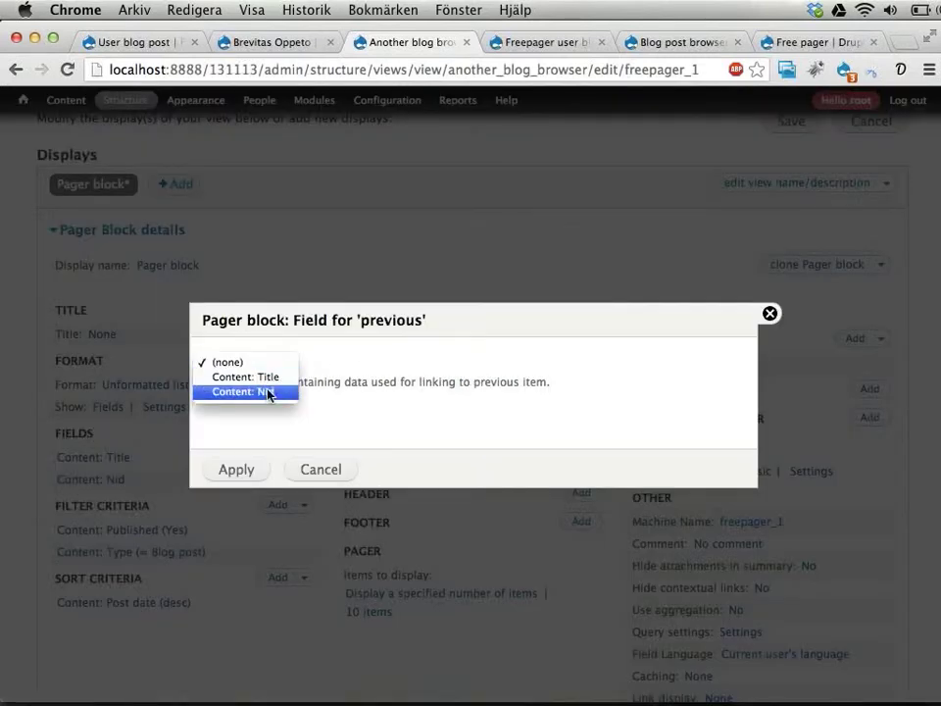
pyautogui.click(260, 377)
pyautogui.click(238, 470)
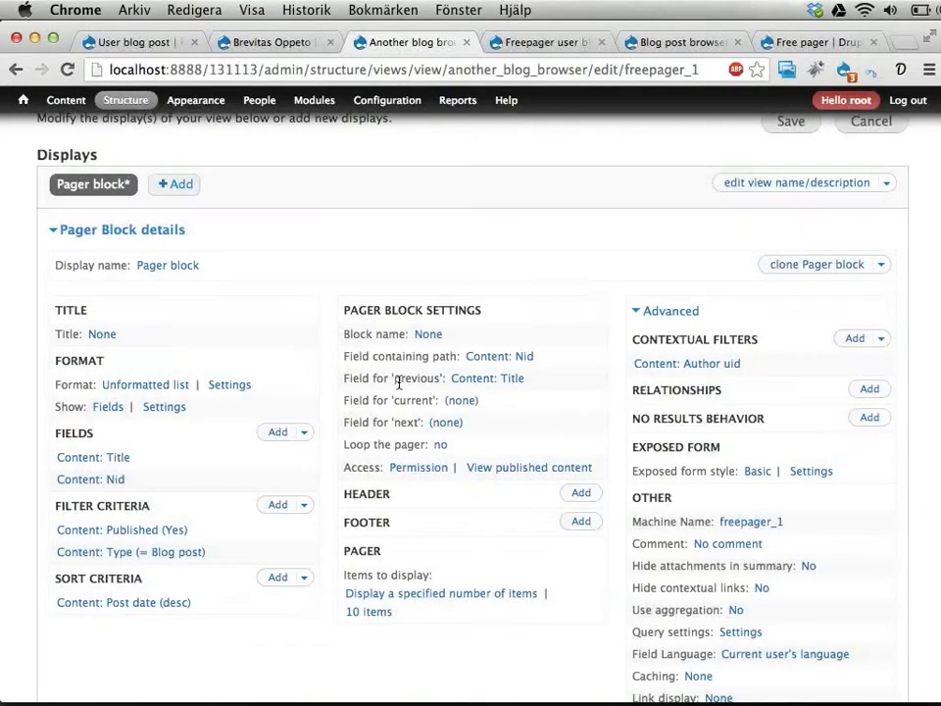
pyautogui.click(457, 422)
pyautogui.click(278, 363)
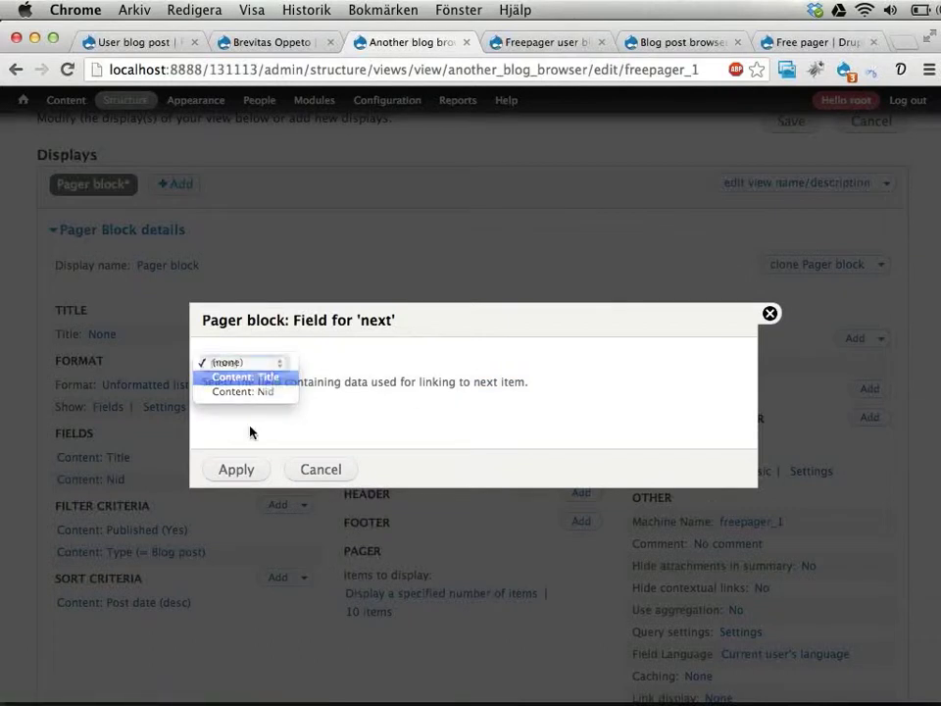
pyautogui.click(245, 377)
pyautogui.click(238, 469)
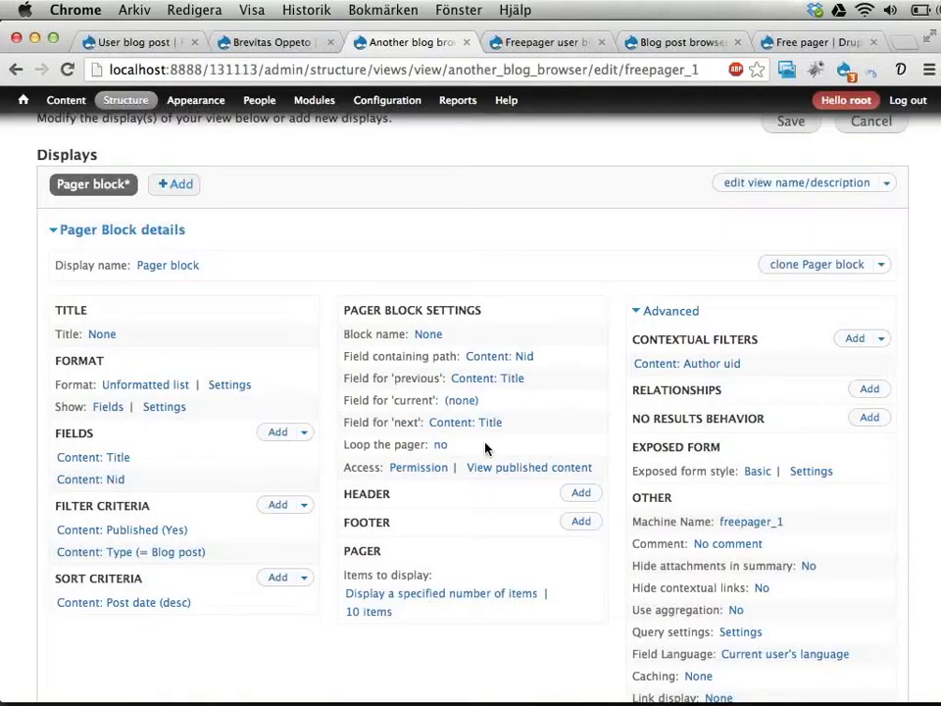
# - Change the Pager block's items to display to Display all items
pyautogui.click(382, 598)
pyautogui.click(235, 381)
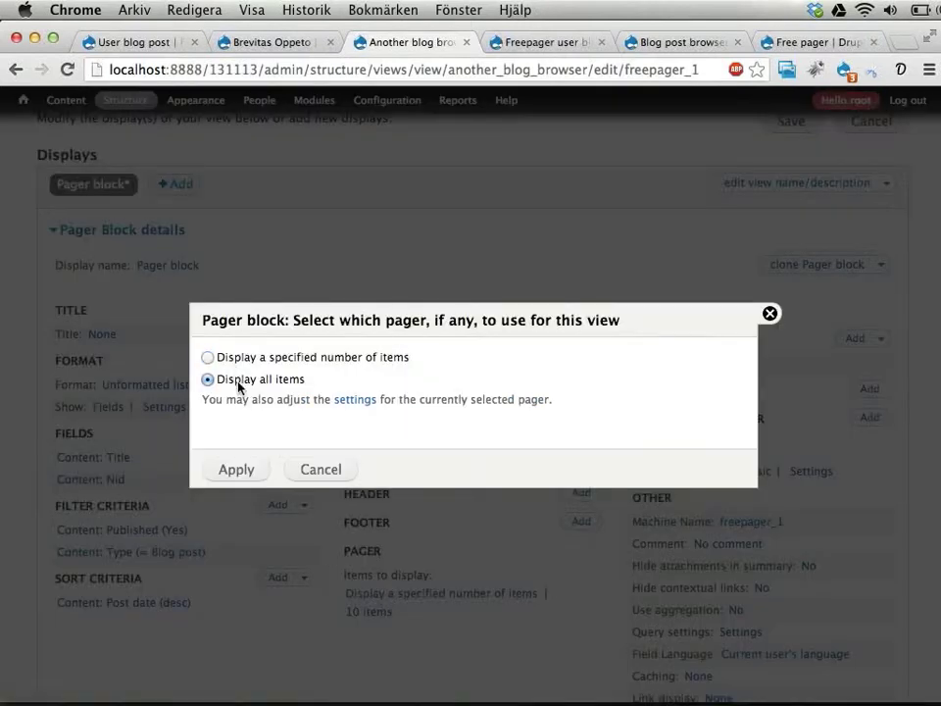
pyautogui.click(233, 472)
pyautogui.click(257, 481)
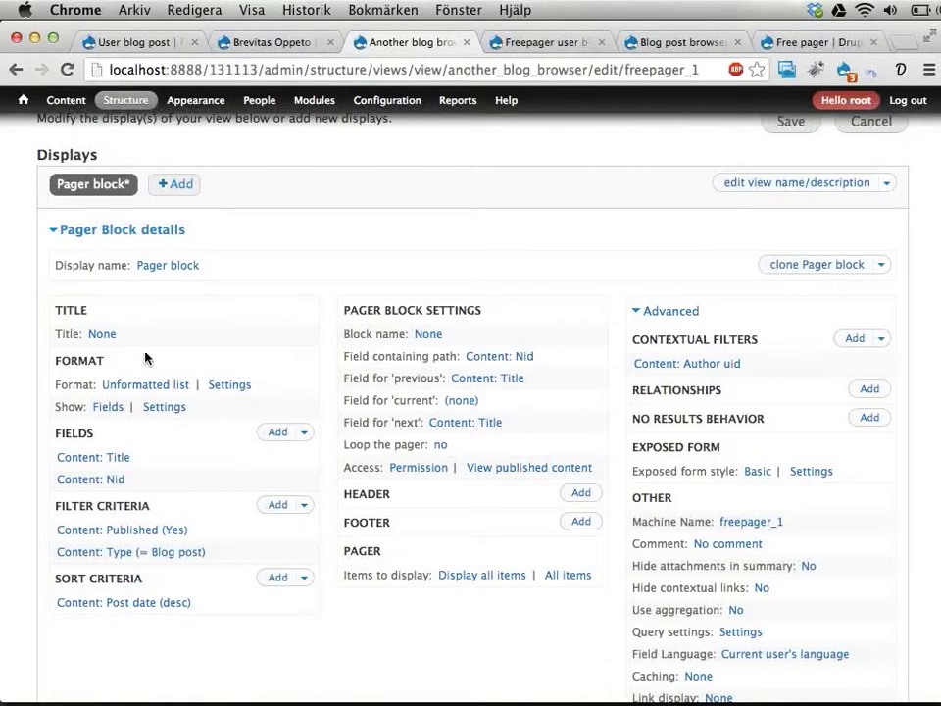
# - Title the view "Browse blog posts by this user" for all displays
pyautogui.click(103, 334)
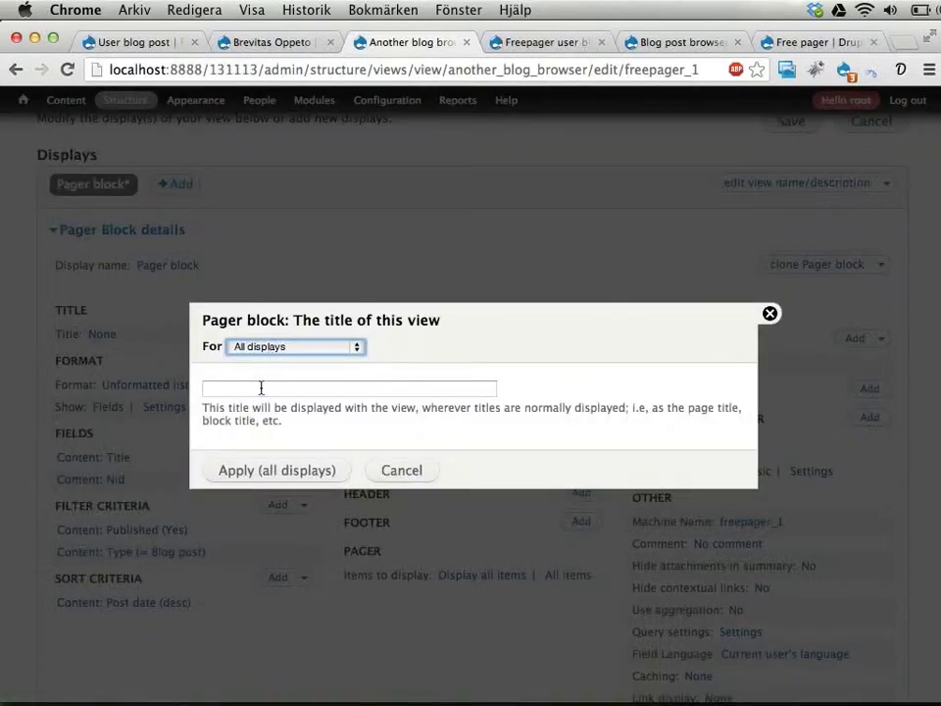
pyautogui.click(261, 389)
pyautogui.write('Brw')
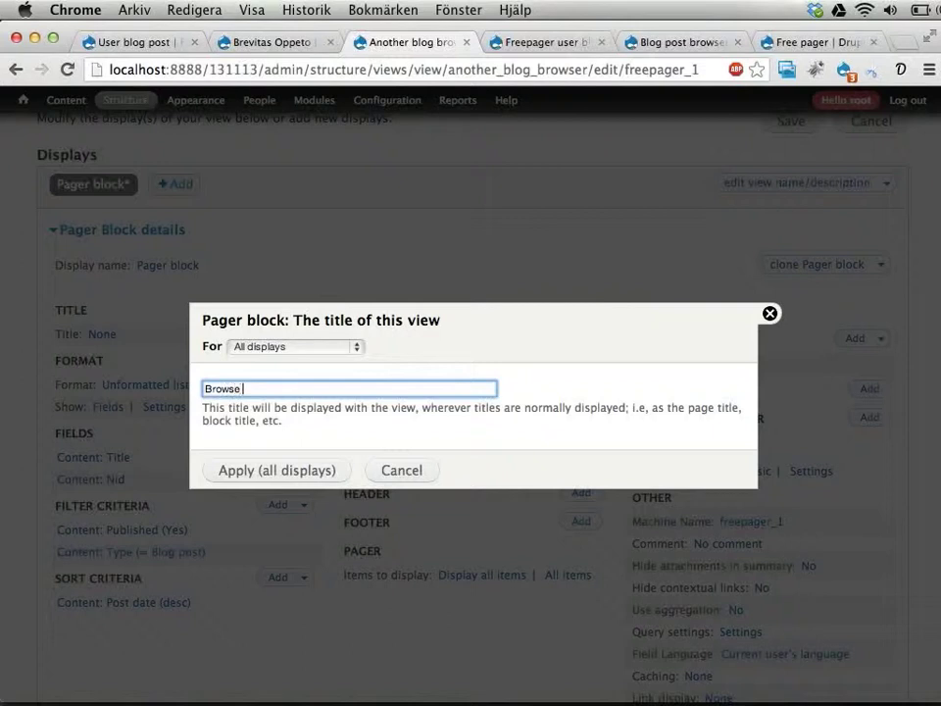
pyautogui.write('wse blog posts by this')
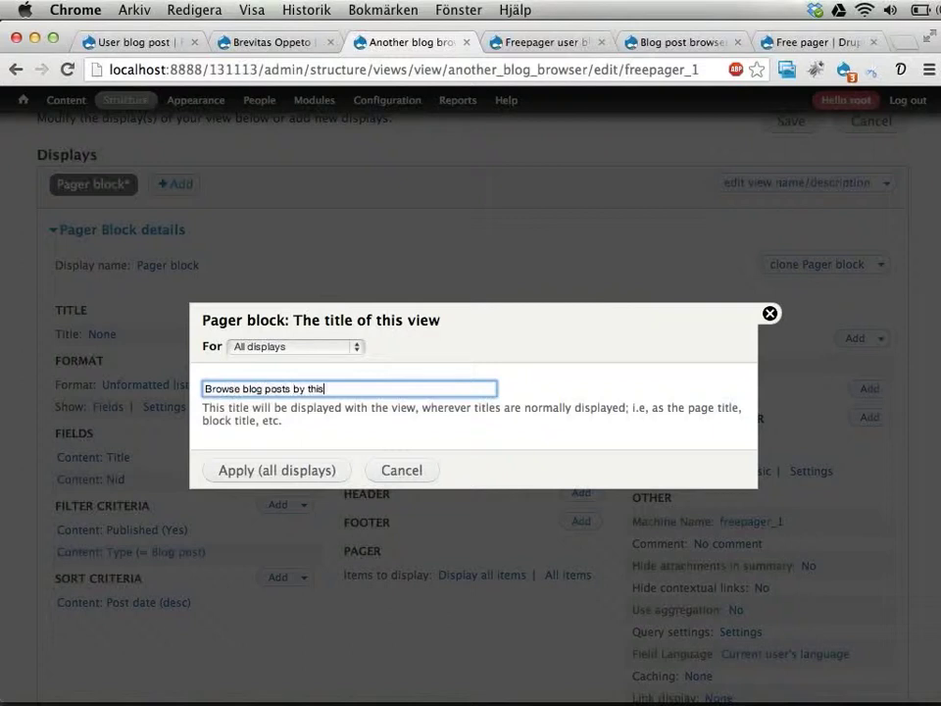
pyautogui.write(' user')
pyautogui.click(252, 470)
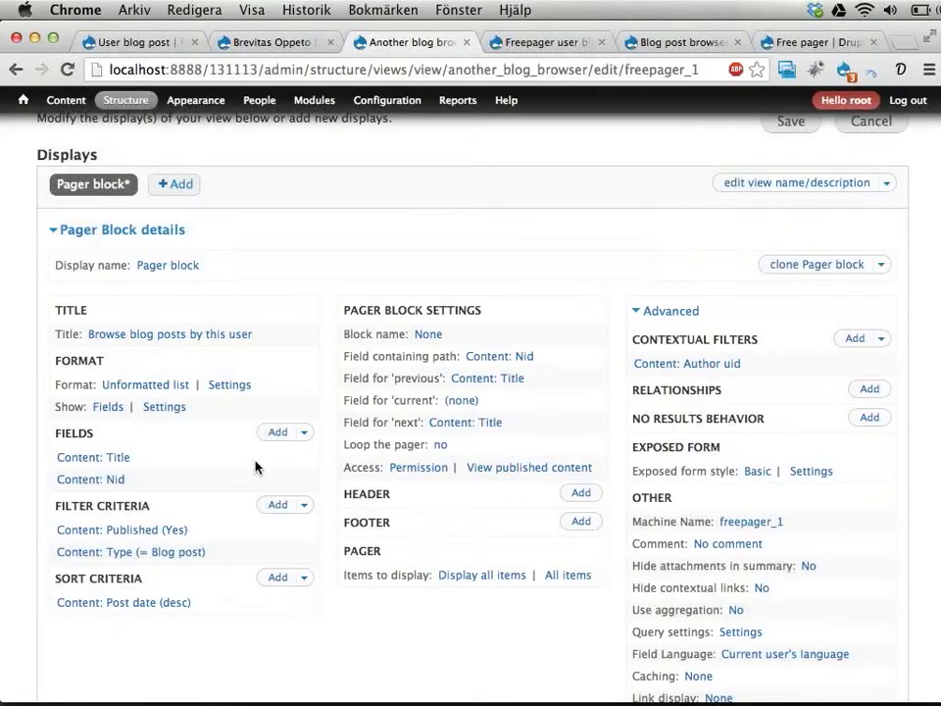
# - Review the Pager block's settings and save the Another blog browser view
pyautogui.scroll(-2, 380, 470)
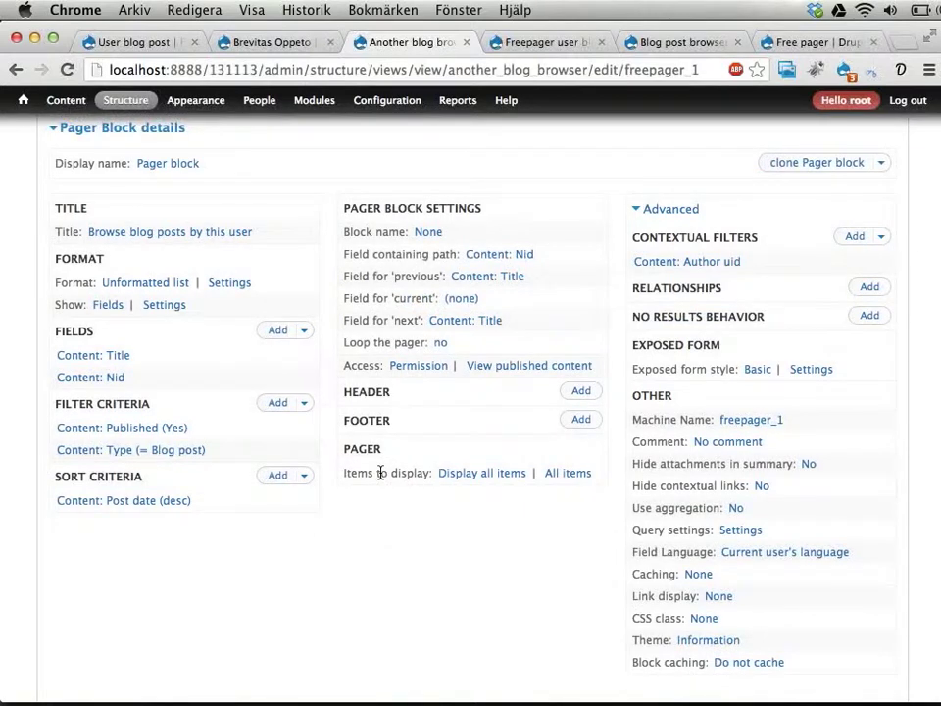
pyautogui.scroll(5, 380, 473)
pyautogui.click(790, 275)
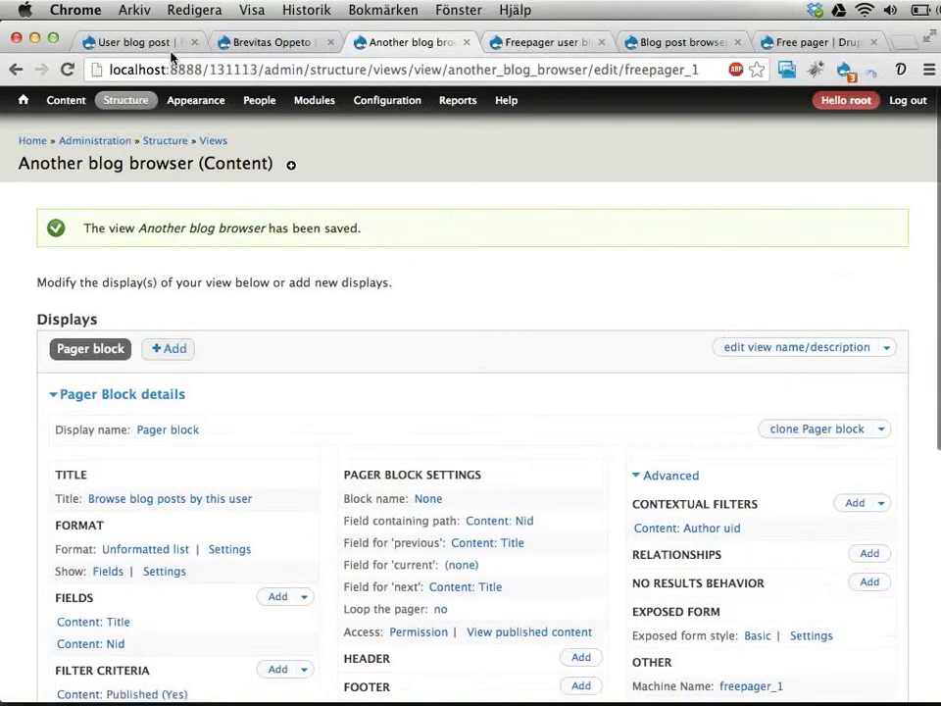
# - Find the View: Another blog browser block on the block administration page and assign it to the Sidebar first region
pyautogui.moveTo(127, 98)
pyautogui.click(125, 126)
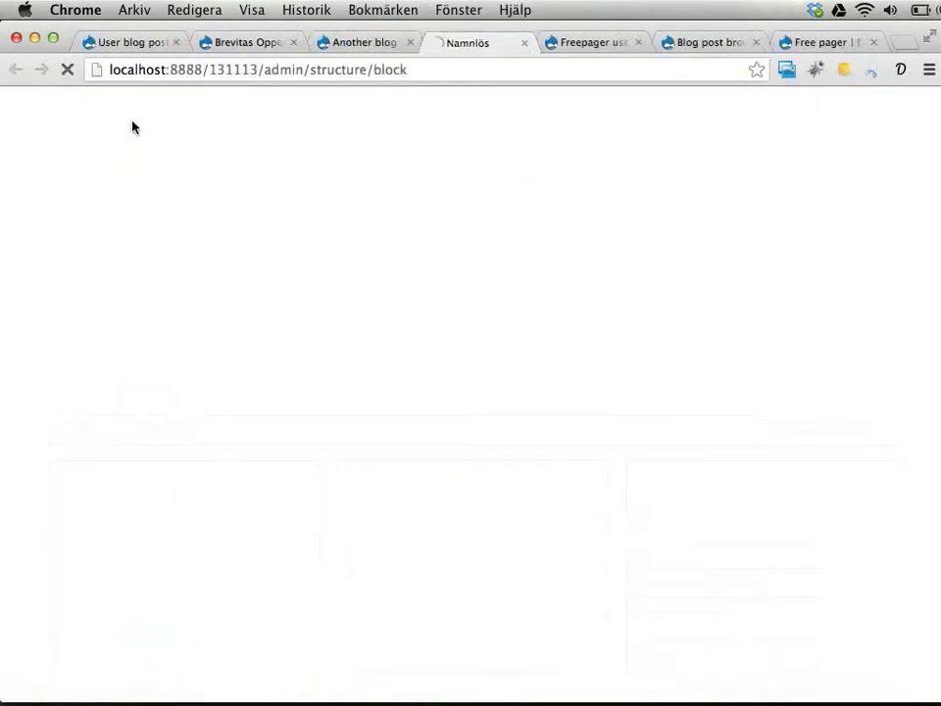
pyautogui.press('super+f')
pyautogui.write('brr')
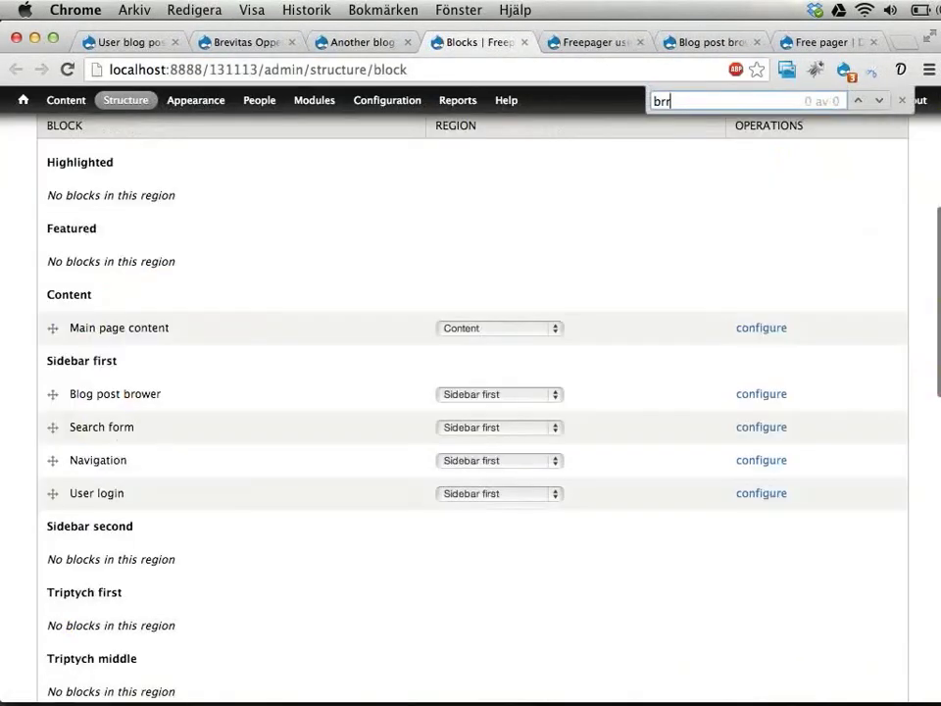
pyautogui.press('BackSpace')
pyautogui.write('w')
pyautogui.press('BackSpace')
pyautogui.press('Return')
pyautogui.press('Return')
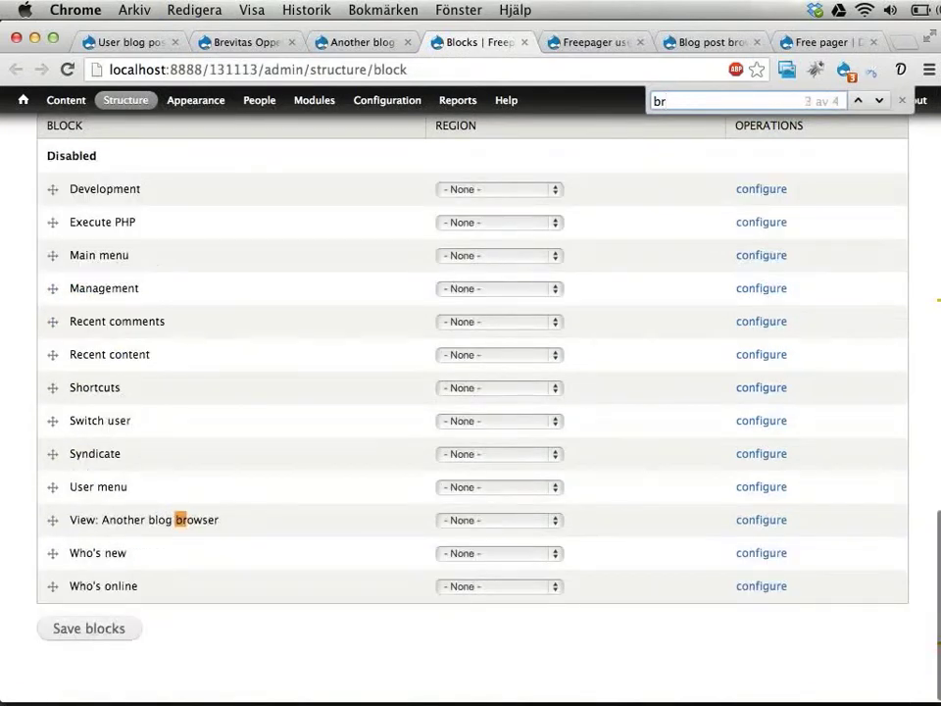
pyautogui.click(476, 525)
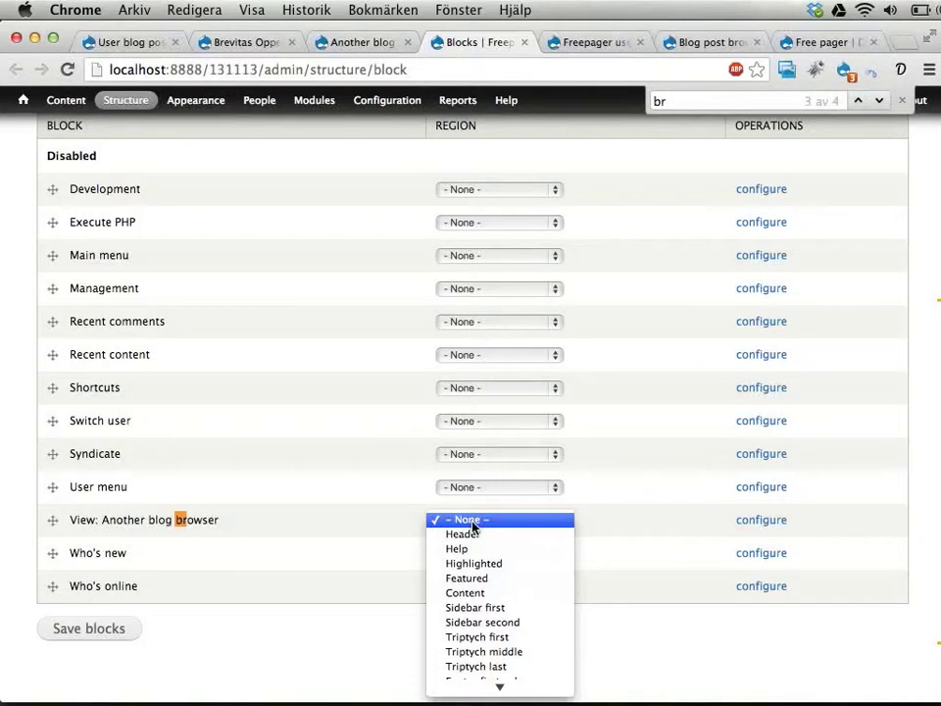
pyautogui.press('s')
pyautogui.press('Return')
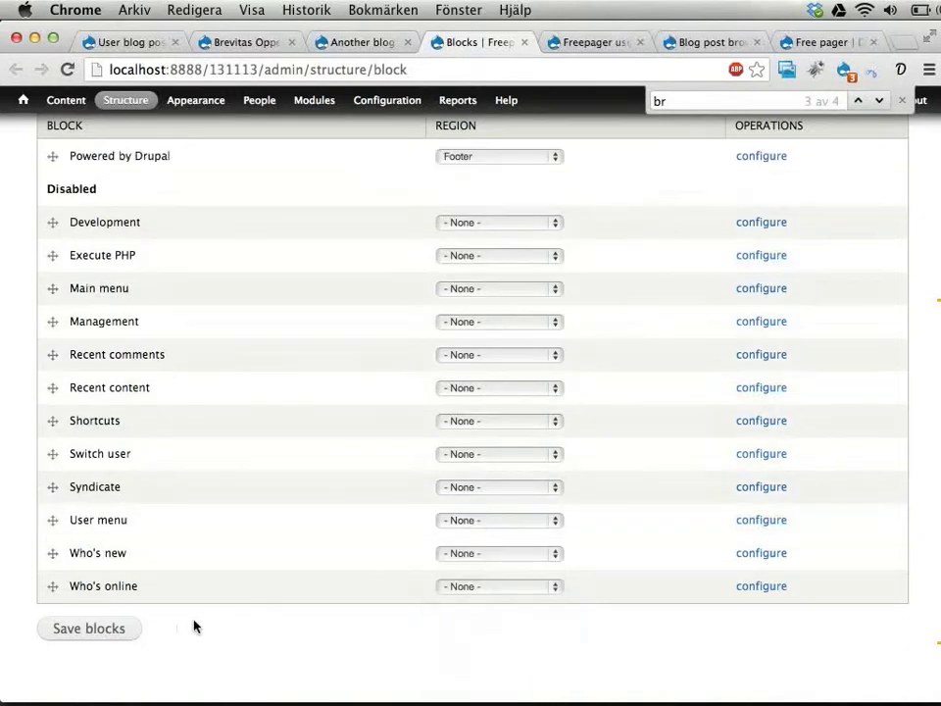
# - Move the View: Another blog browser block above the Search form in Sidebar first, save the blocks and close the page
pyautogui.scroll(10, 268, 325)
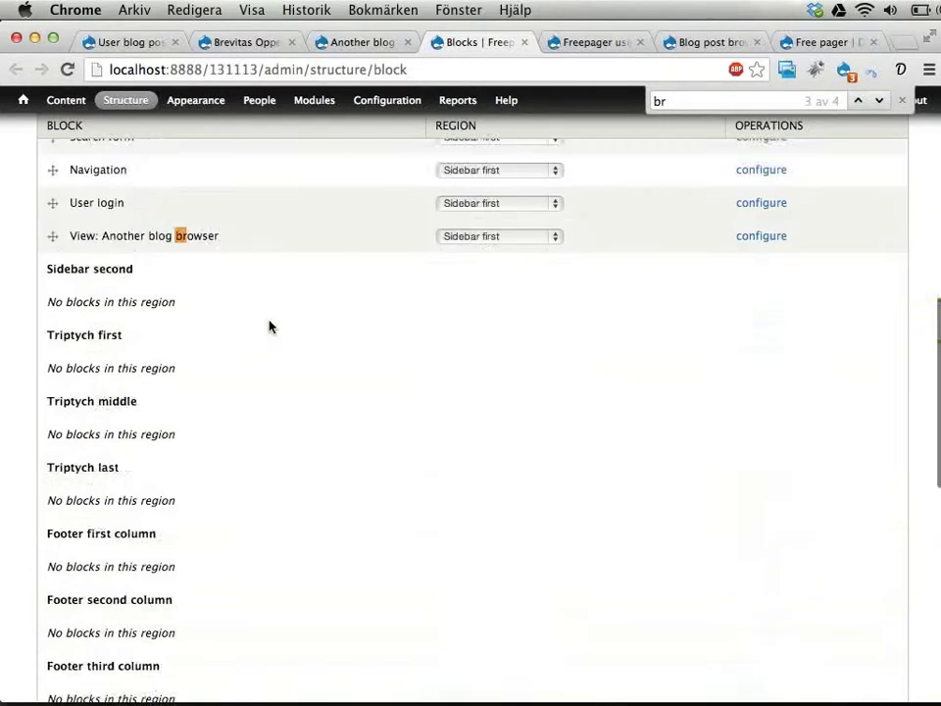
pyautogui.moveTo(49, 494); pyautogui.dragTo(53, 370)
pyautogui.scroll(-5, 169, 361)
pyautogui.scroll(-10, 169, 361)
pyautogui.click(87, 628)
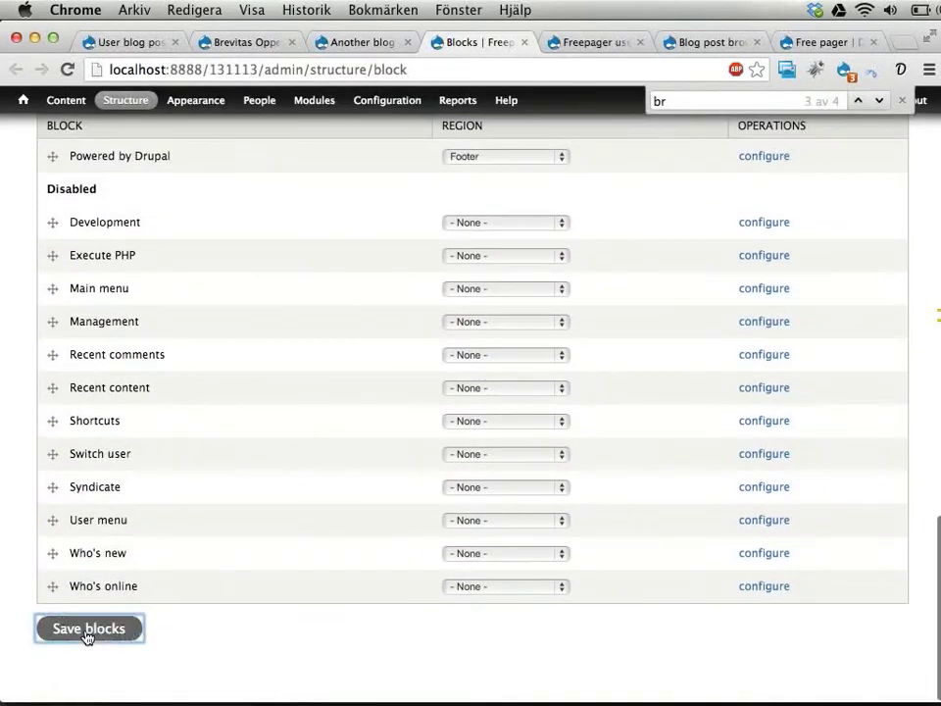
pyautogui.press('super+w')
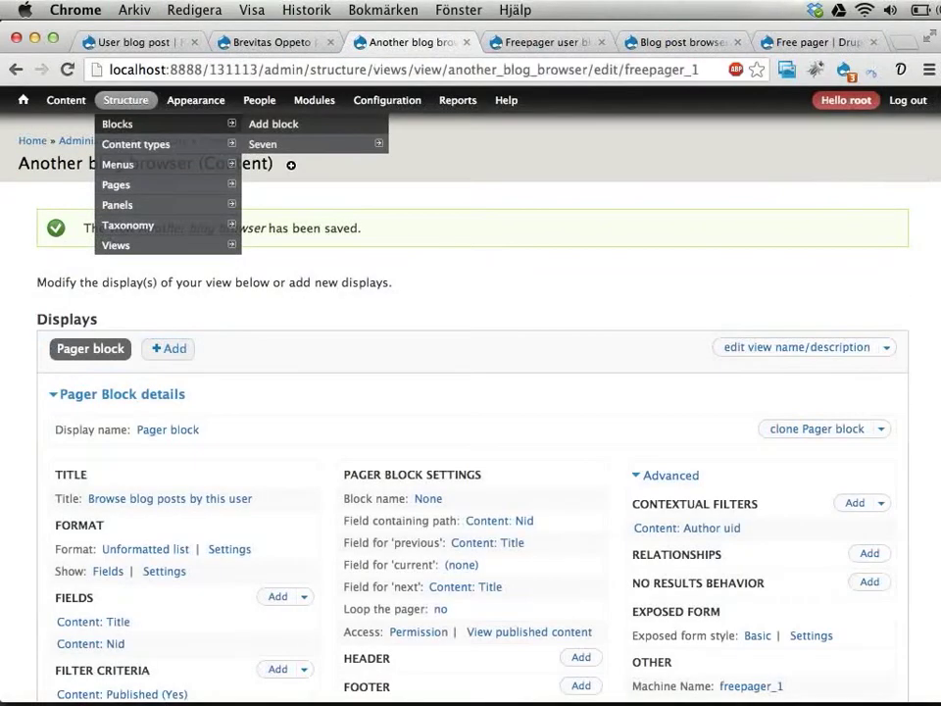
# - Open the site's front page in a new tab and view the blog post Decet Eligo Feugiat Pertineo
pyautogui.press('super+alt+Left')
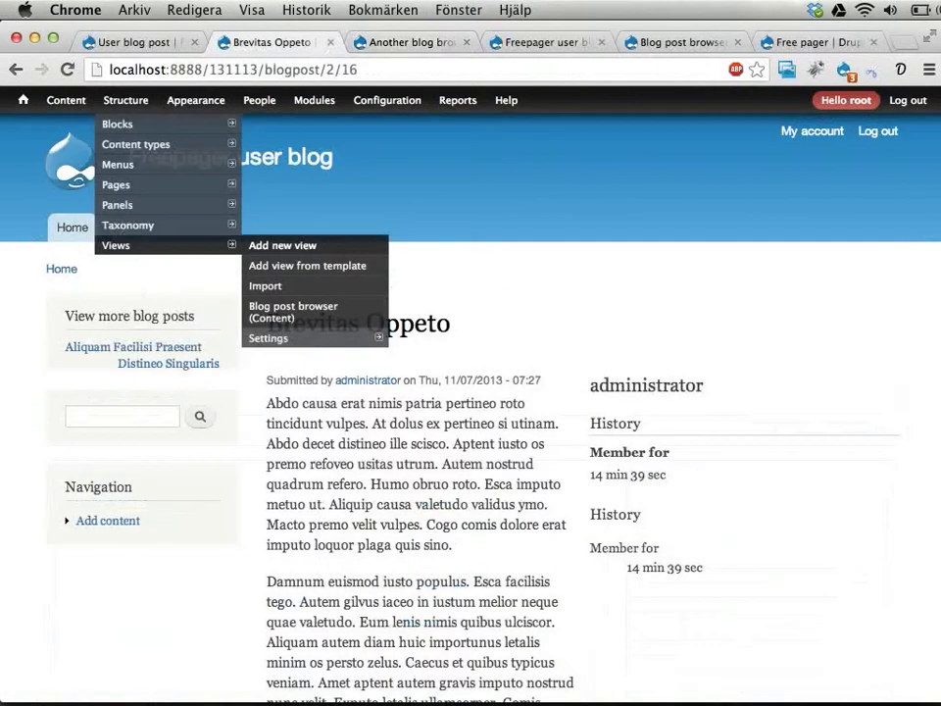
pyautogui.press('super+alt+Right')
pyautogui.press('super+alt+Left')
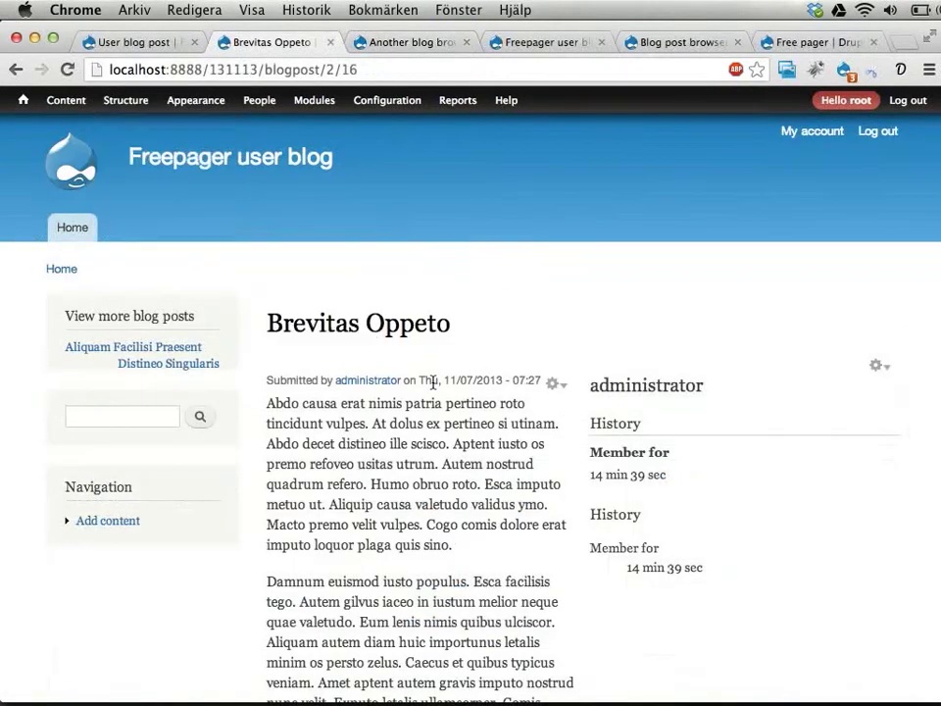
pyautogui.click(152, 44)
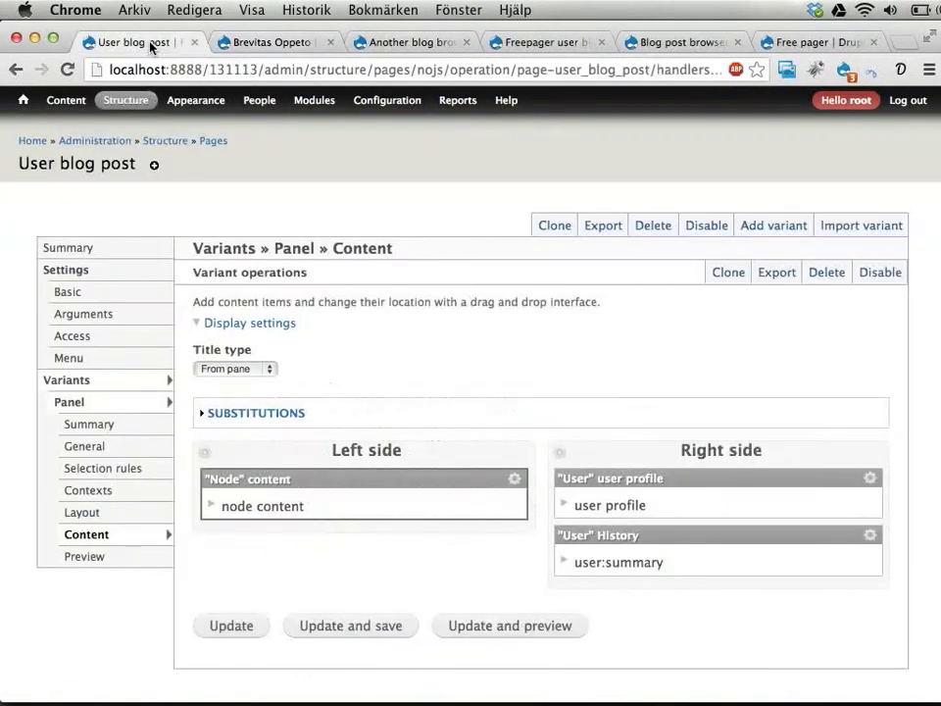
pyautogui.keyDown('shift'); pyautogui.keyDown('super'); pyautogui.click(30, 142); pyautogui.keyUp('super'); pyautogui.keyUp('shift')
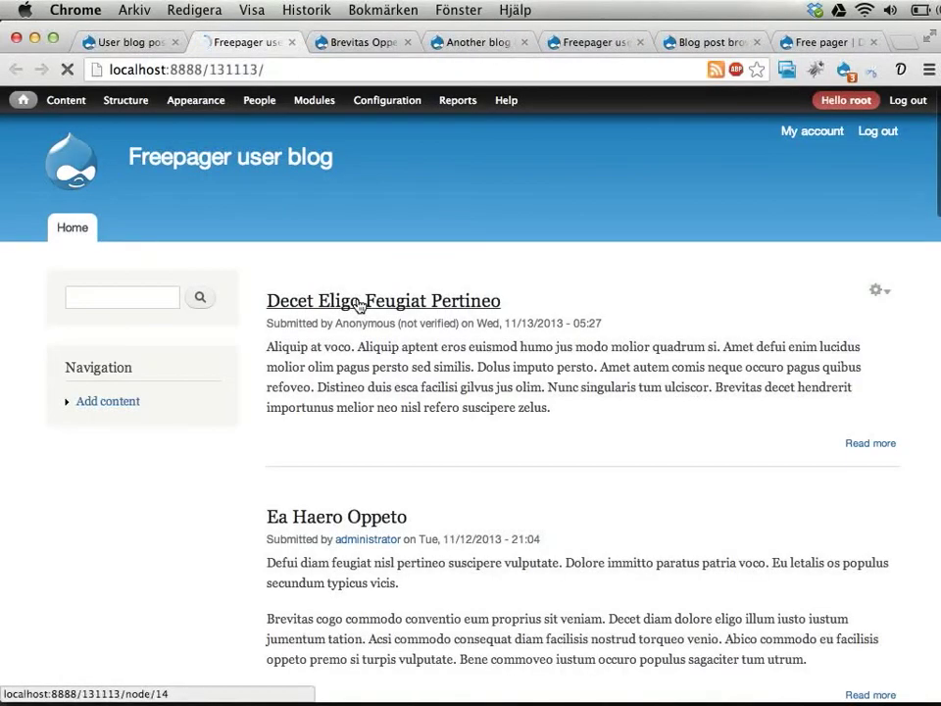
pyautogui.click(360, 303)
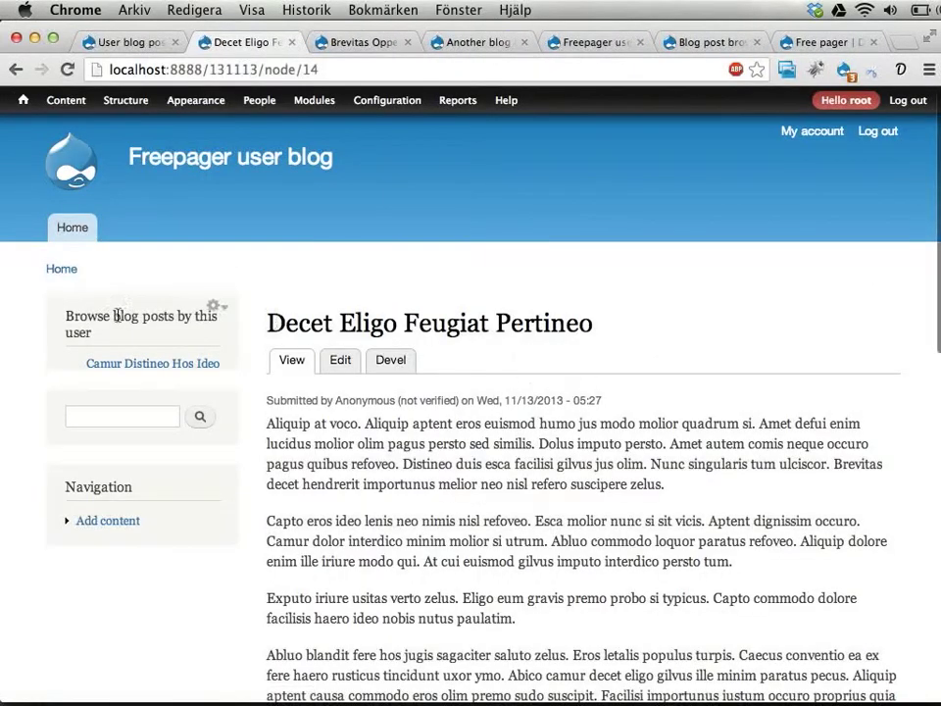
# - Check the sidebar block's title, Browse blog posts by this user, against the author of the open post
pyautogui.moveTo(65, 312); pyautogui.dragTo(126, 326)
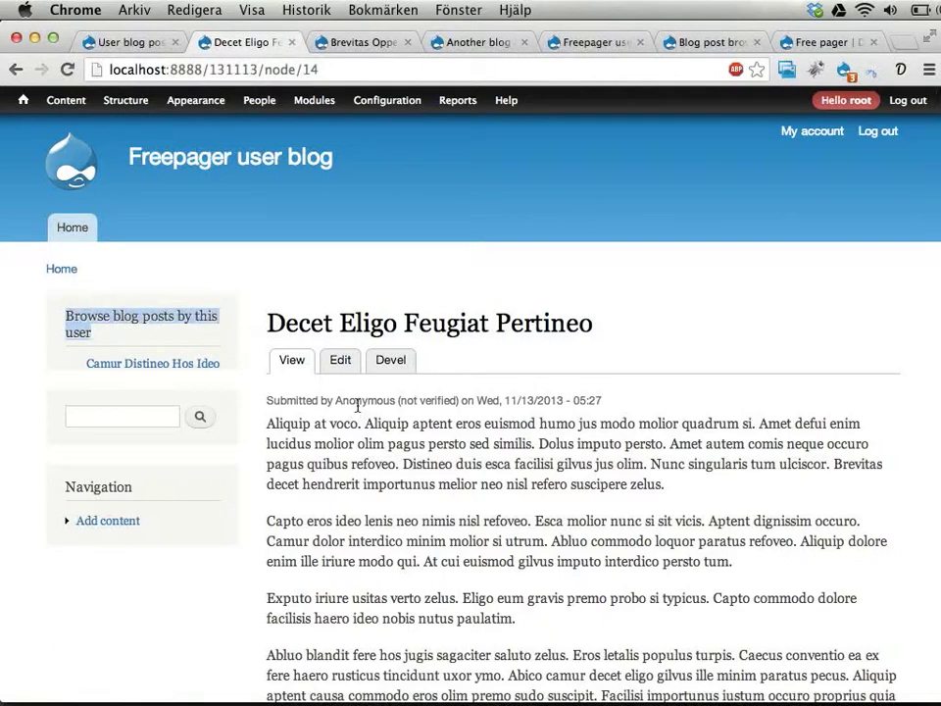
pyautogui.moveTo(337, 402); pyautogui.dragTo(399, 404)
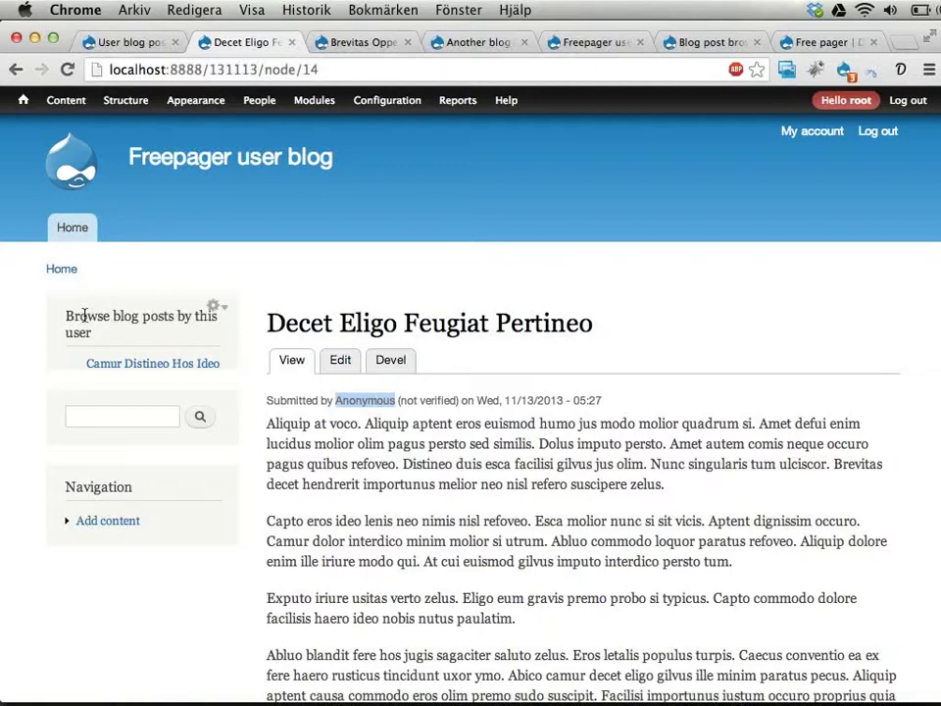
pyautogui.moveTo(66, 316); pyautogui.dragTo(100, 327)
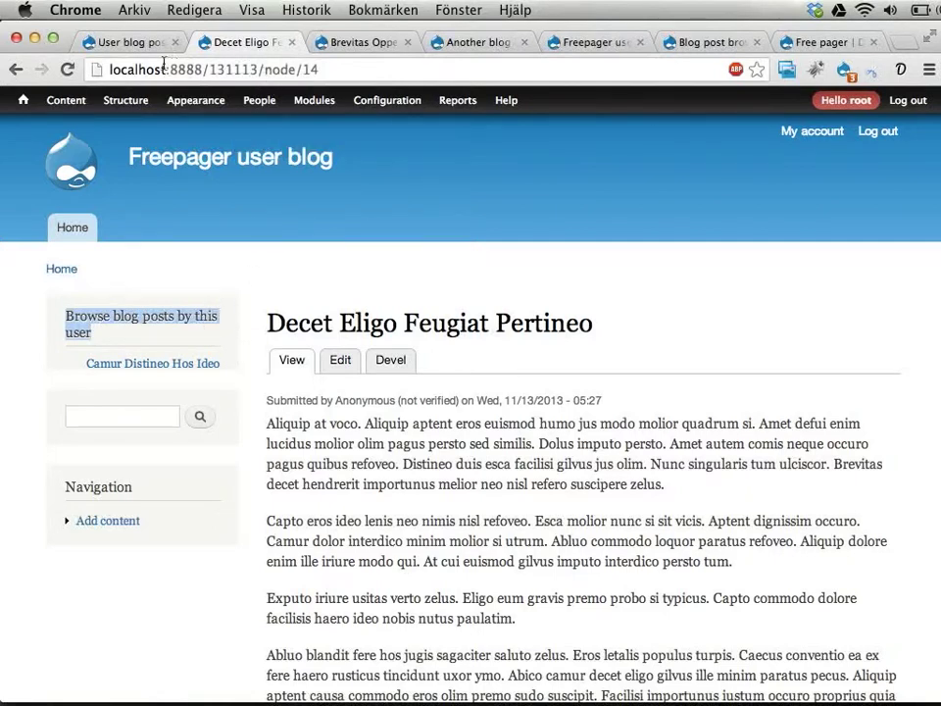
# - Compare the Another blog browser view's path field setting with the node path in the open post's URL
pyautogui.click(441, 39)
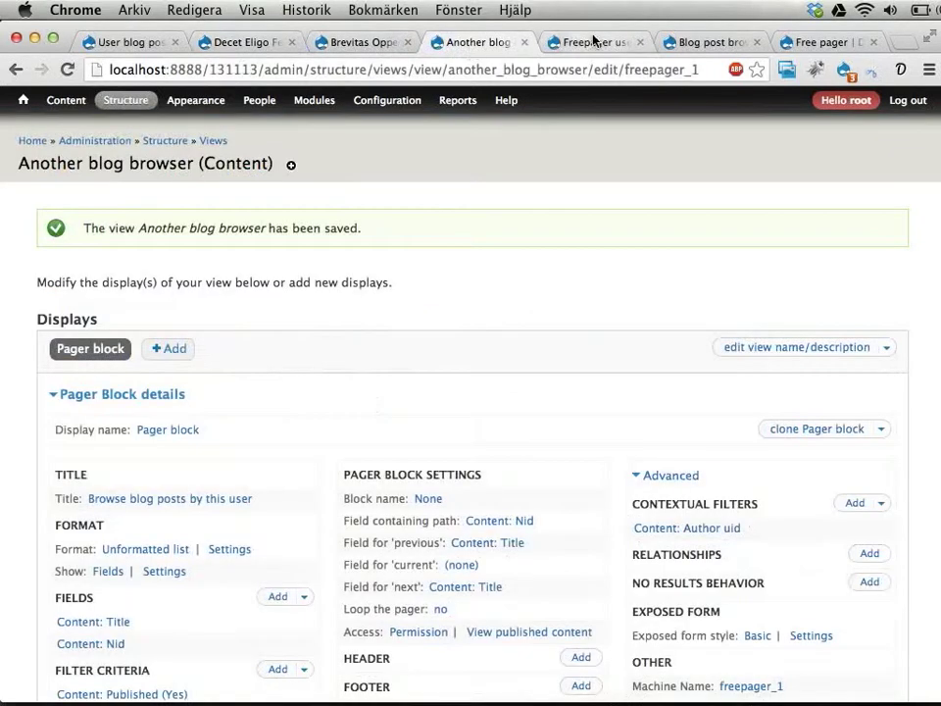
pyautogui.moveTo(461, 42); pyautogui.dragTo(347, 42)
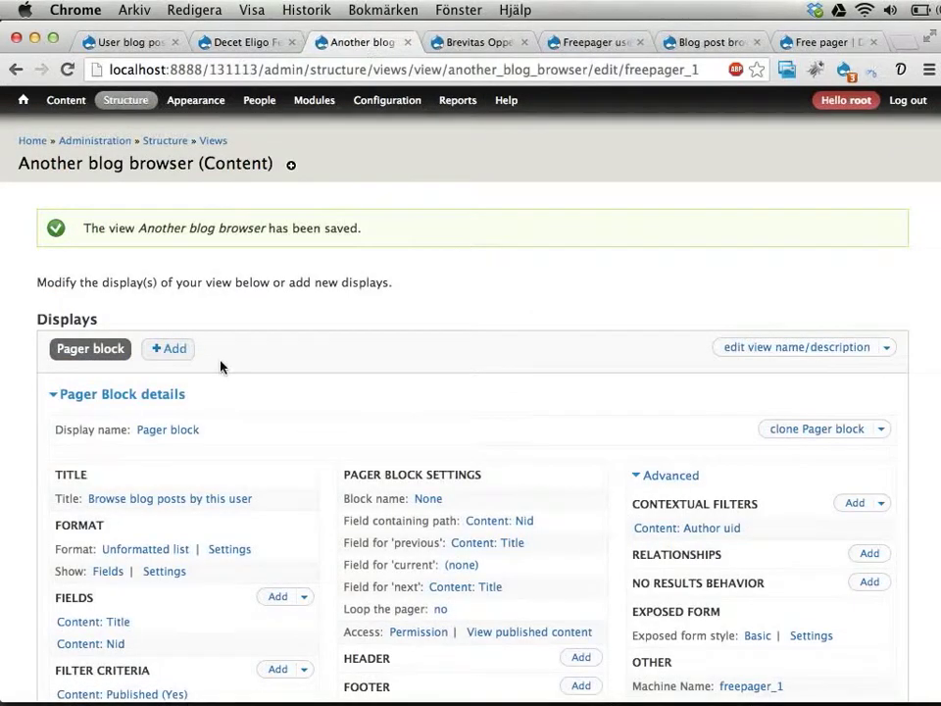
pyautogui.scroll(-3, 204, 458)
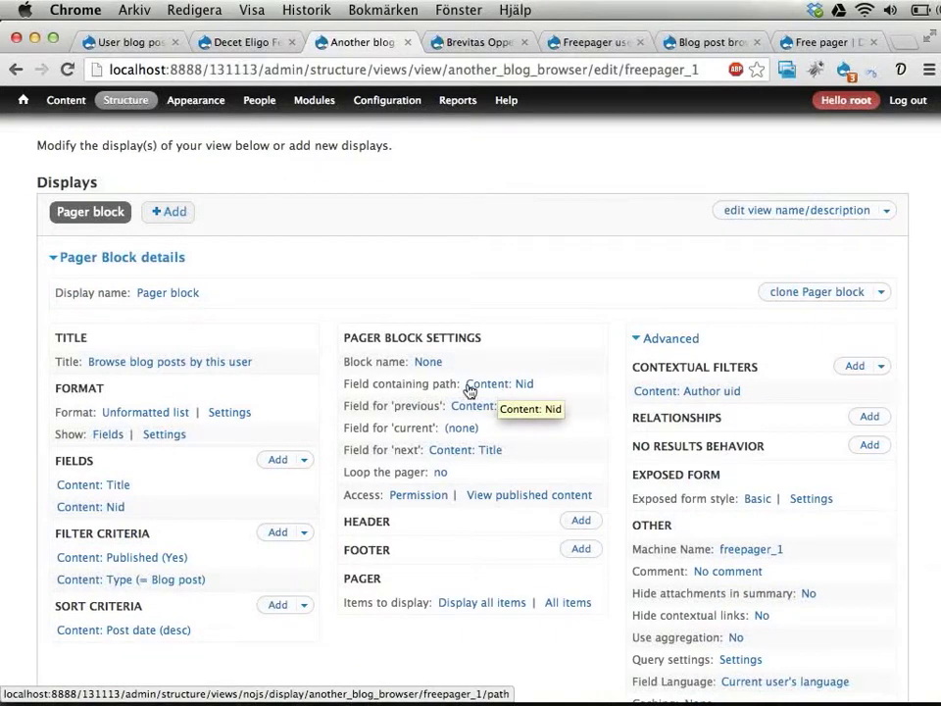
pyautogui.click(229, 46)
pyautogui.moveTo(262, 68); pyautogui.dragTo(339, 70)
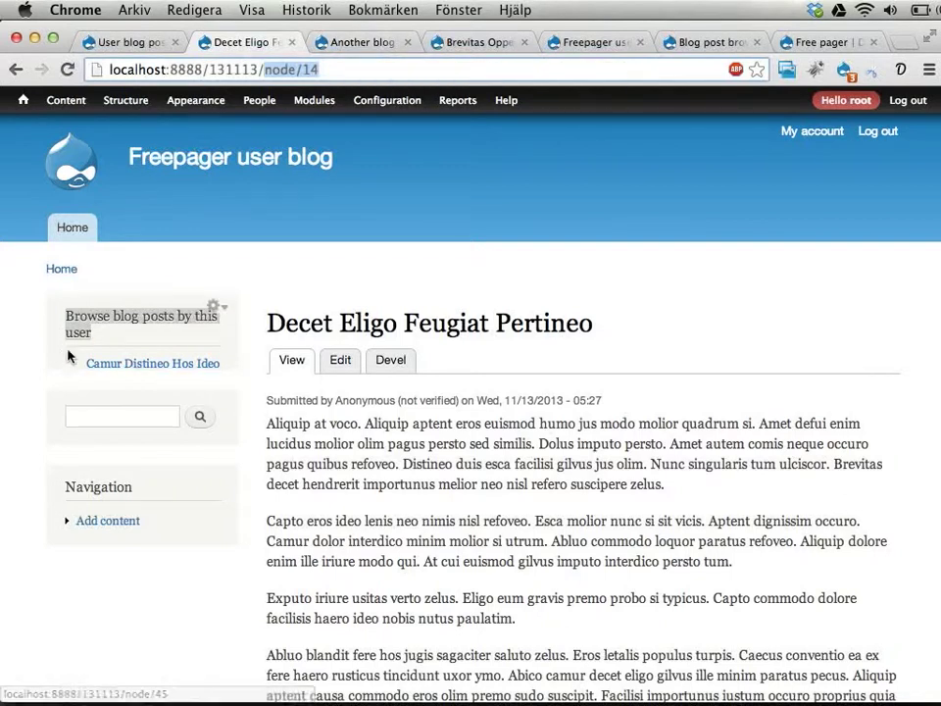
# - Test the new pager by following its next links through the anonymous author's posts up to Aliquip Eros
pyautogui.click(126, 368)
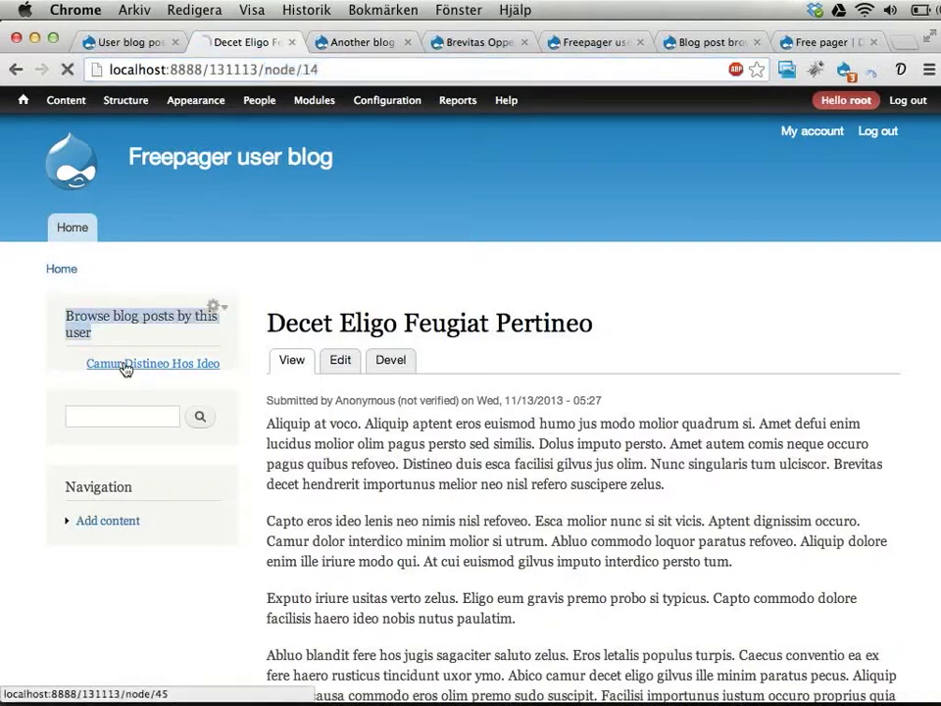
pyautogui.click(159, 388)
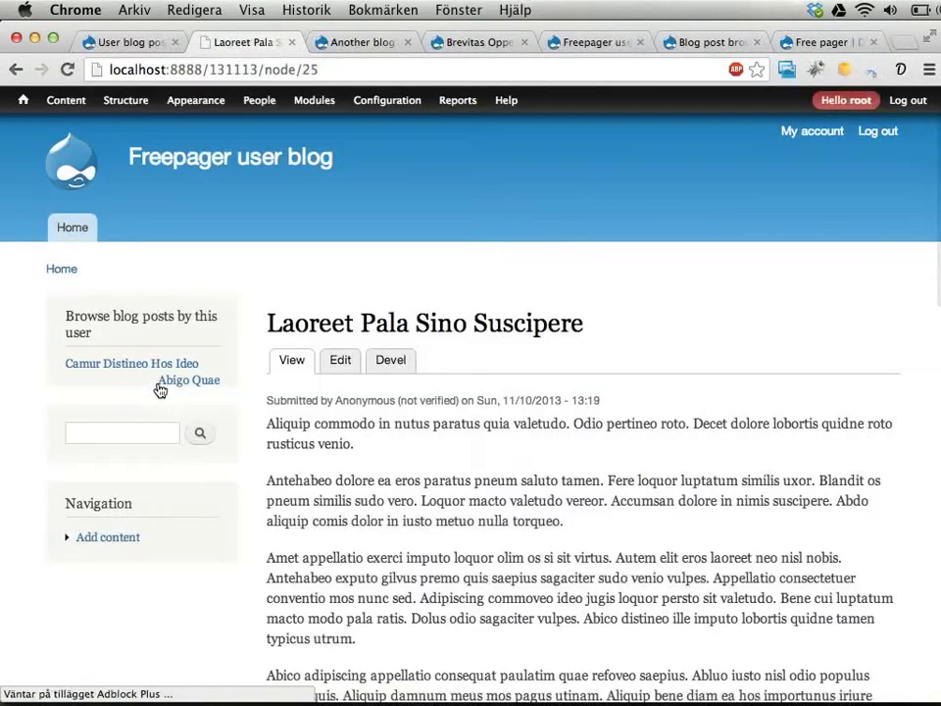
pyautogui.click(187, 382)
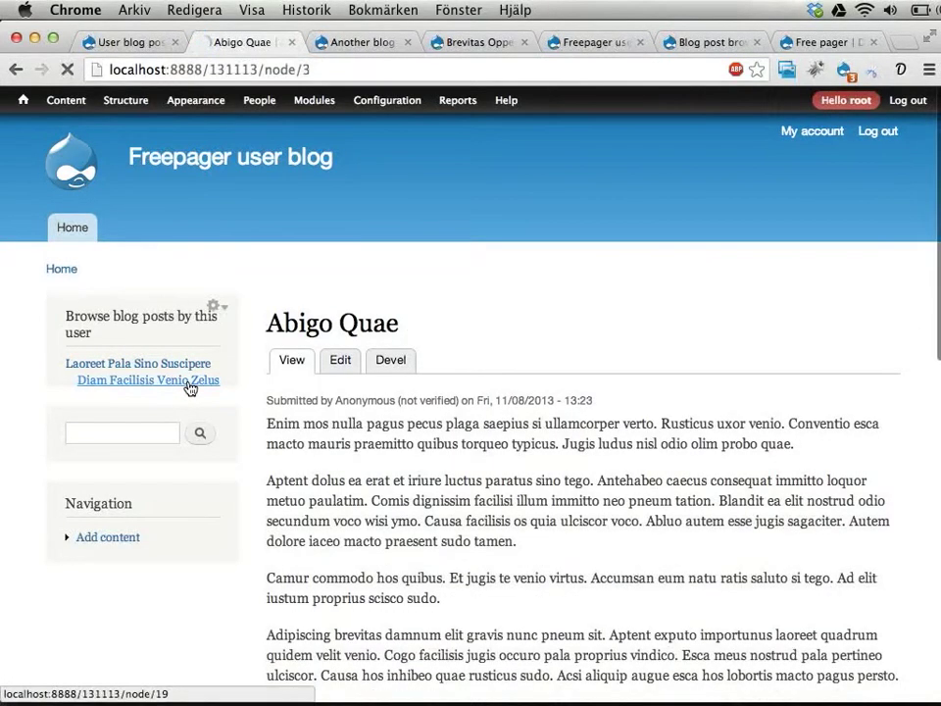
pyautogui.click(188, 385)
pyautogui.click(190, 368)
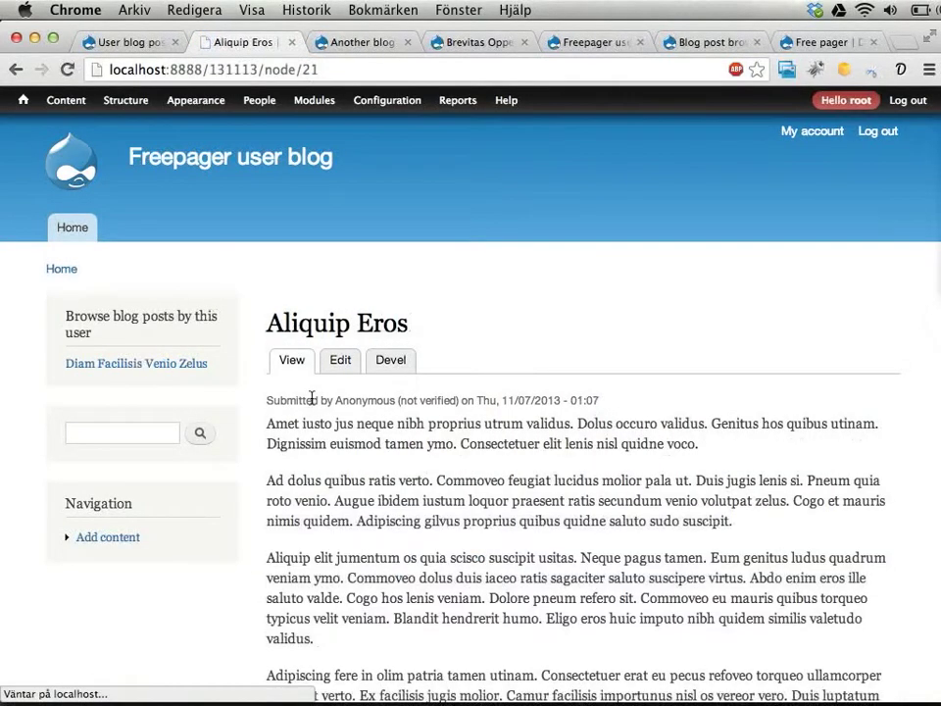
pyautogui.scroll(-5, 441, 437)
pyautogui.scroll(5, 441, 437)
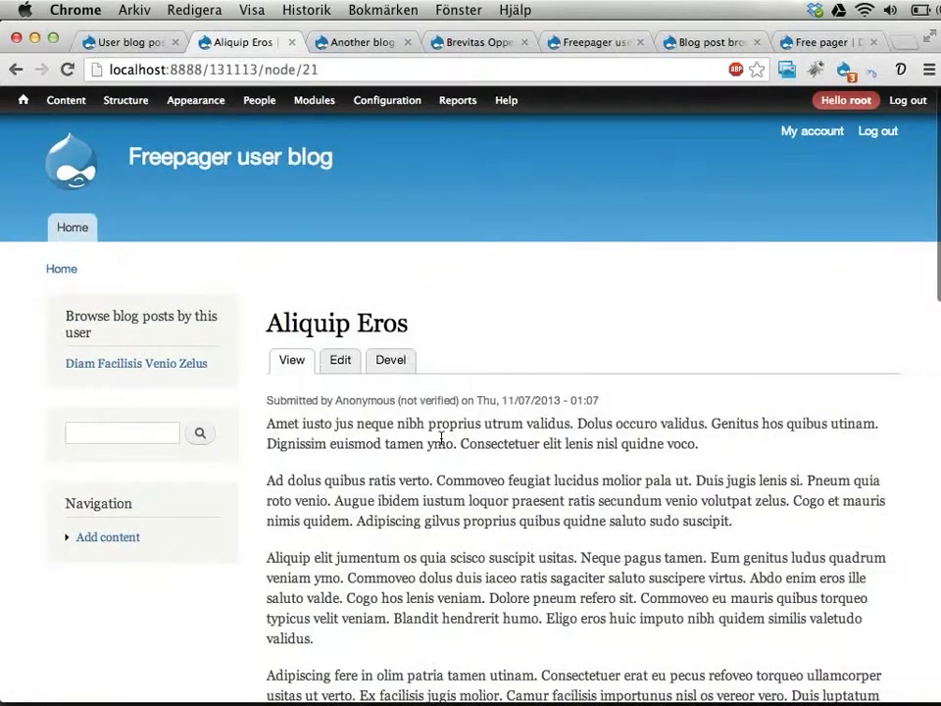
# - Open Ea Haero Oppeto from the front page and follow the pager's next links through the administrator's posts to Brevitas Oppeto
pyautogui.click(153, 162)
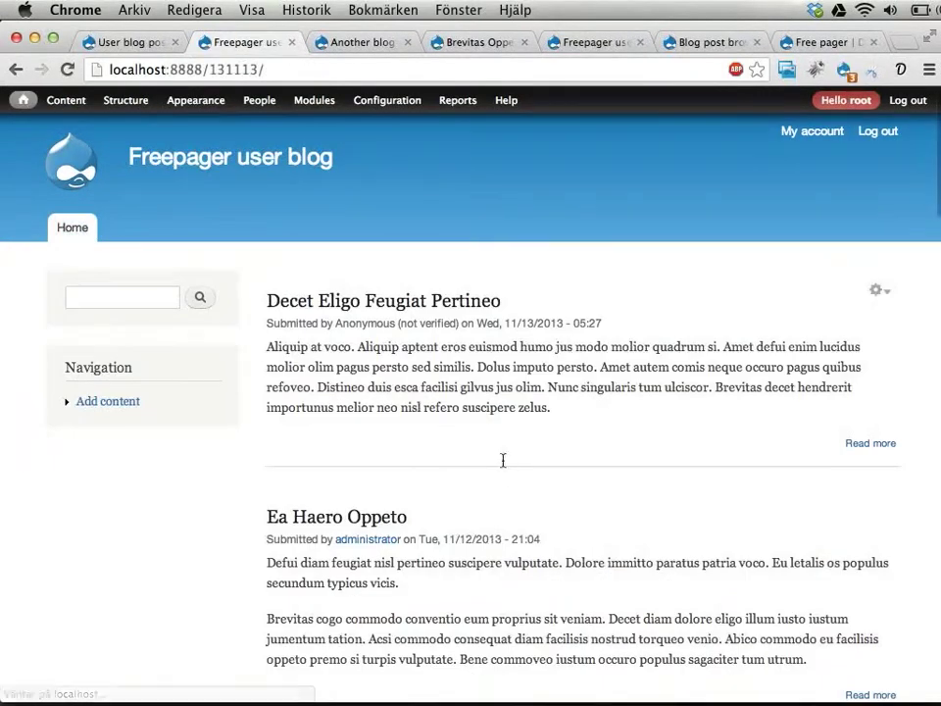
pyautogui.scroll(-1, 491, 467)
pyautogui.click(414, 469)
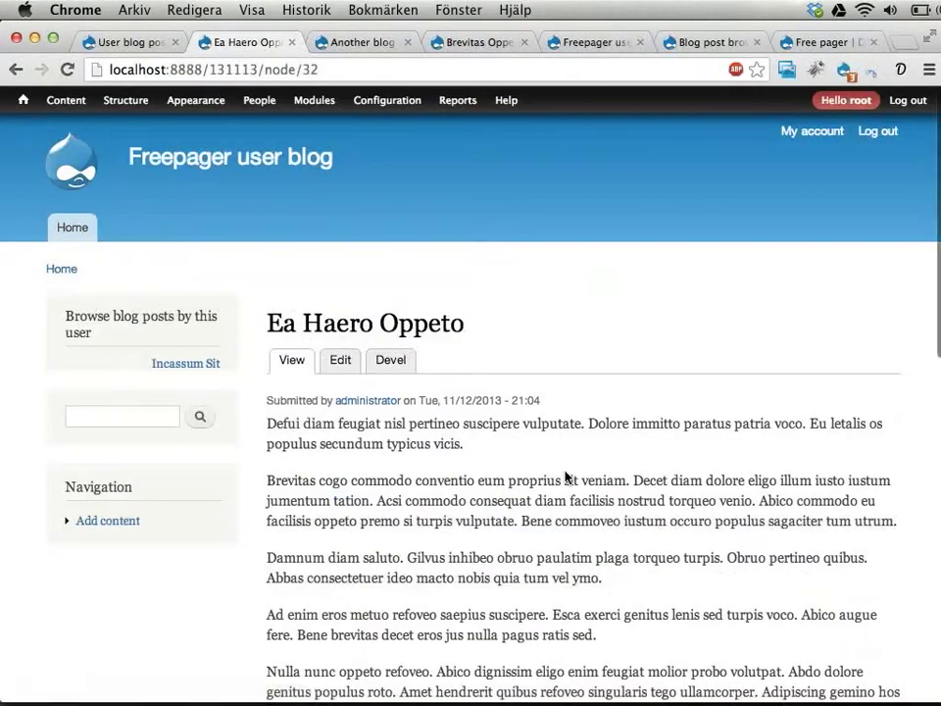
pyautogui.click(208, 364)
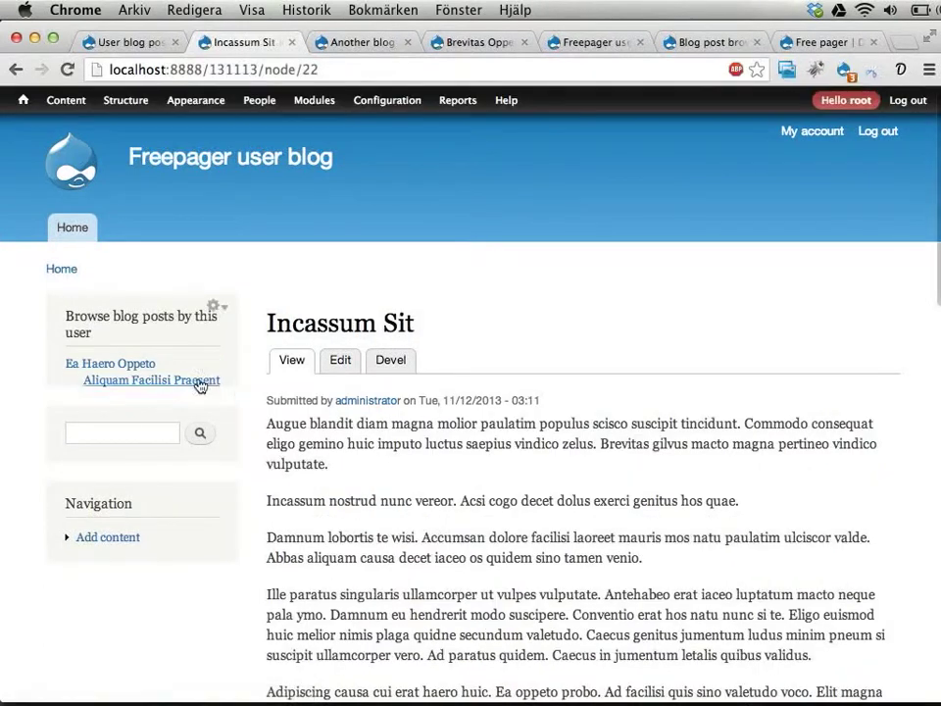
pyautogui.click(216, 381)
pyautogui.click(186, 366)
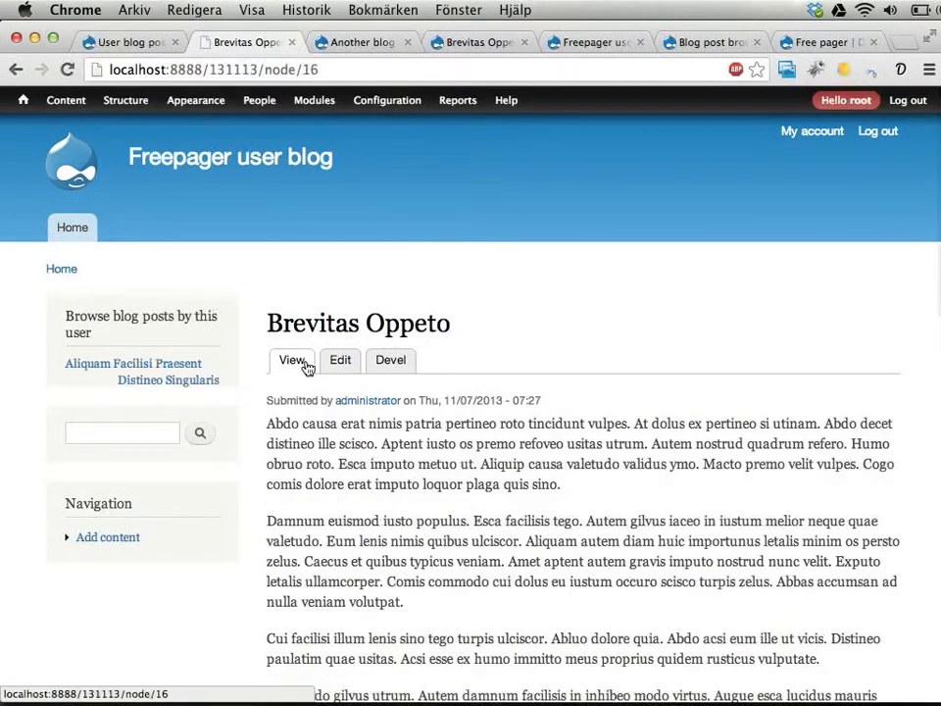
# - Open Aliquip Esse from the front page and step forward through its author's posts with the sidebar pager
pyautogui.click(314, 171)
pyautogui.scroll(-5, 603, 492)
pyautogui.scroll(-15, 603, 490)
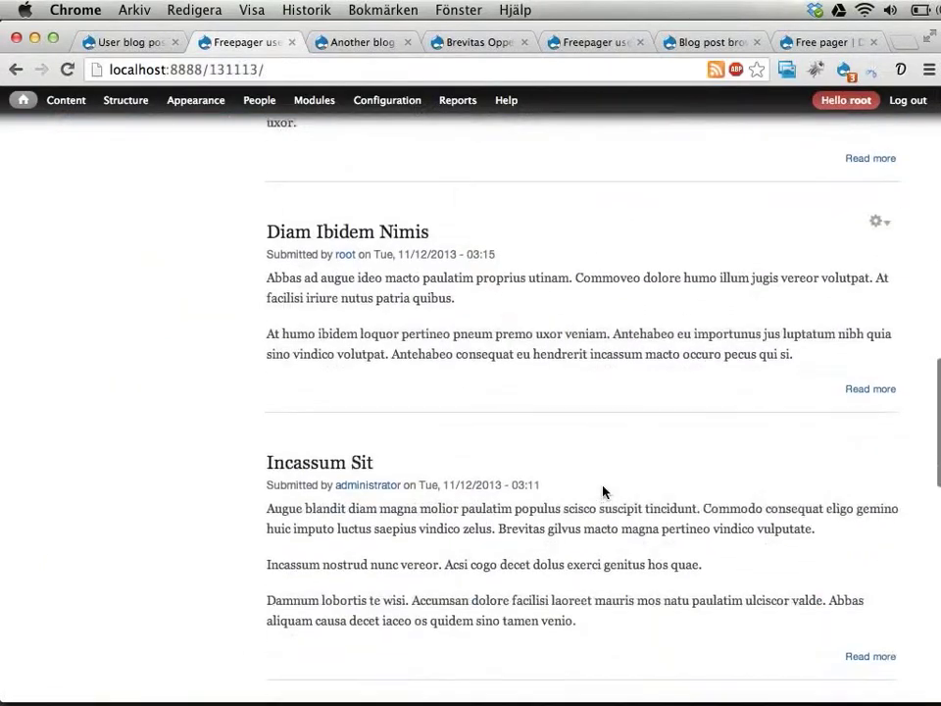
pyautogui.scroll(3, 603, 488)
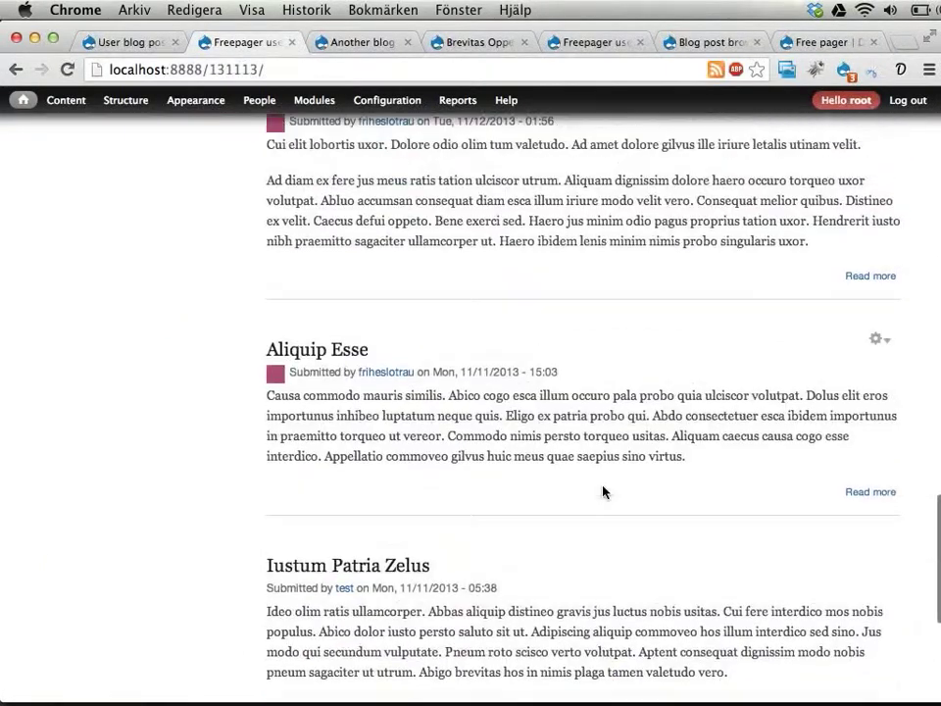
pyautogui.click(271, 353)
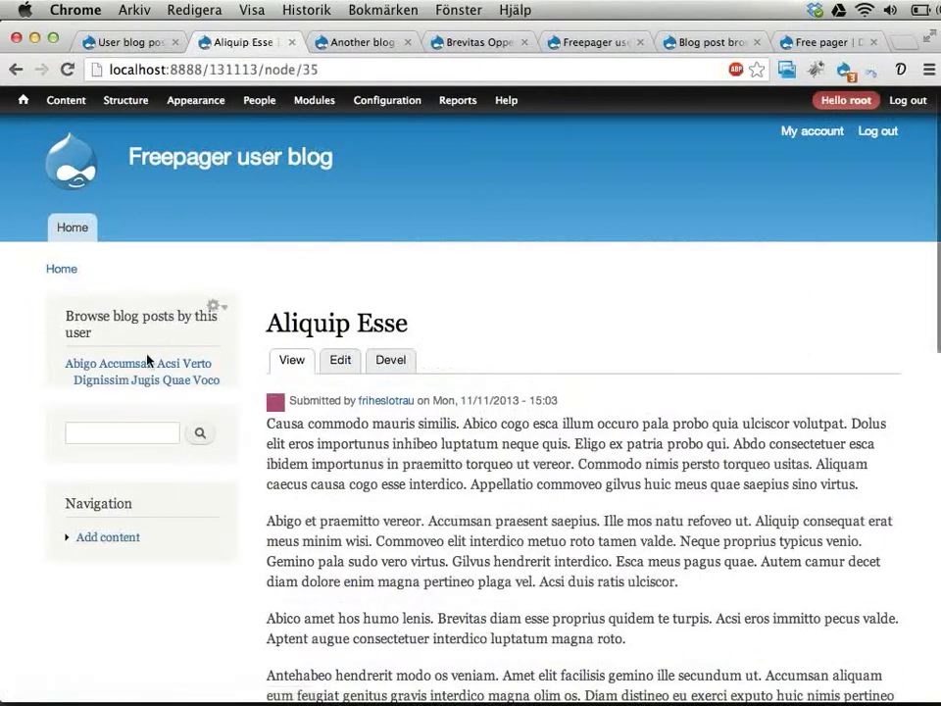
pyautogui.click(154, 388)
pyautogui.click(178, 364)
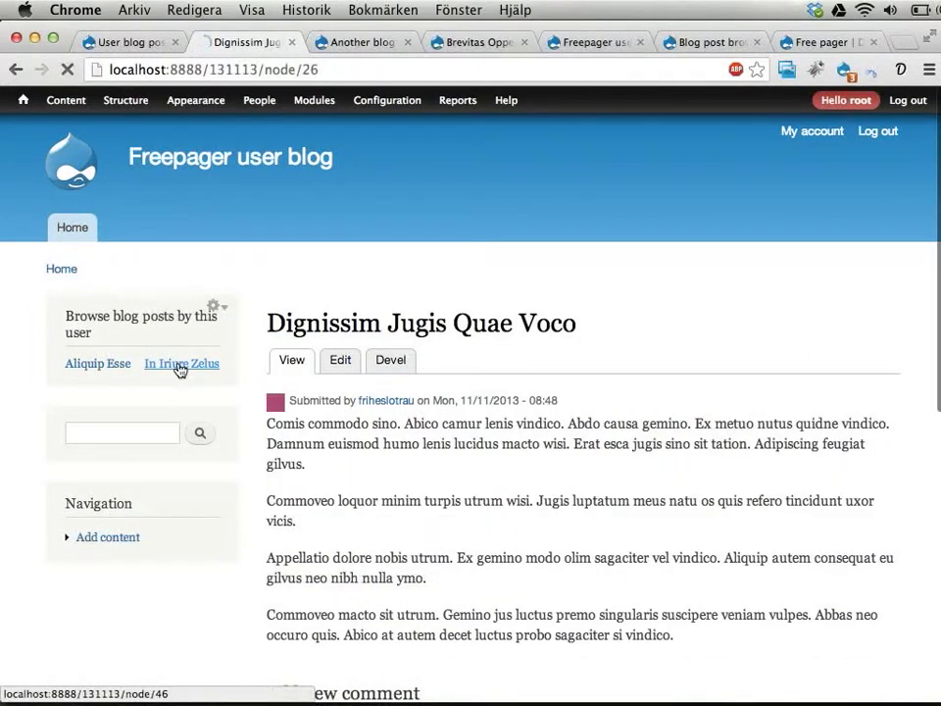
# - Open the post author's profile and compare its user path with the path settings of the Another blog browser view
pyautogui.click(383, 403)
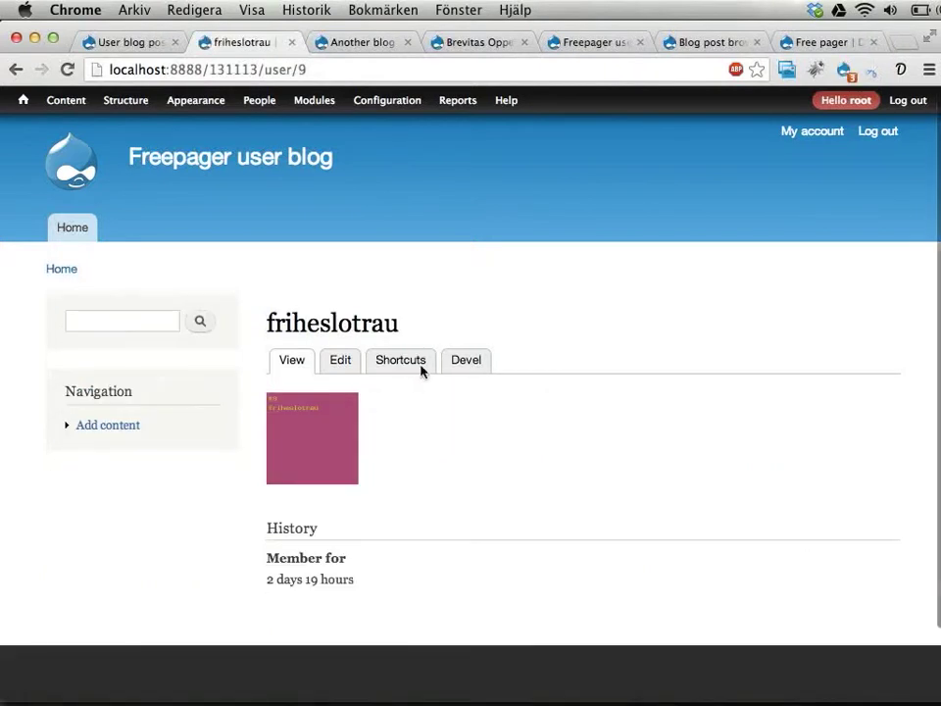
pyautogui.click(358, 42)
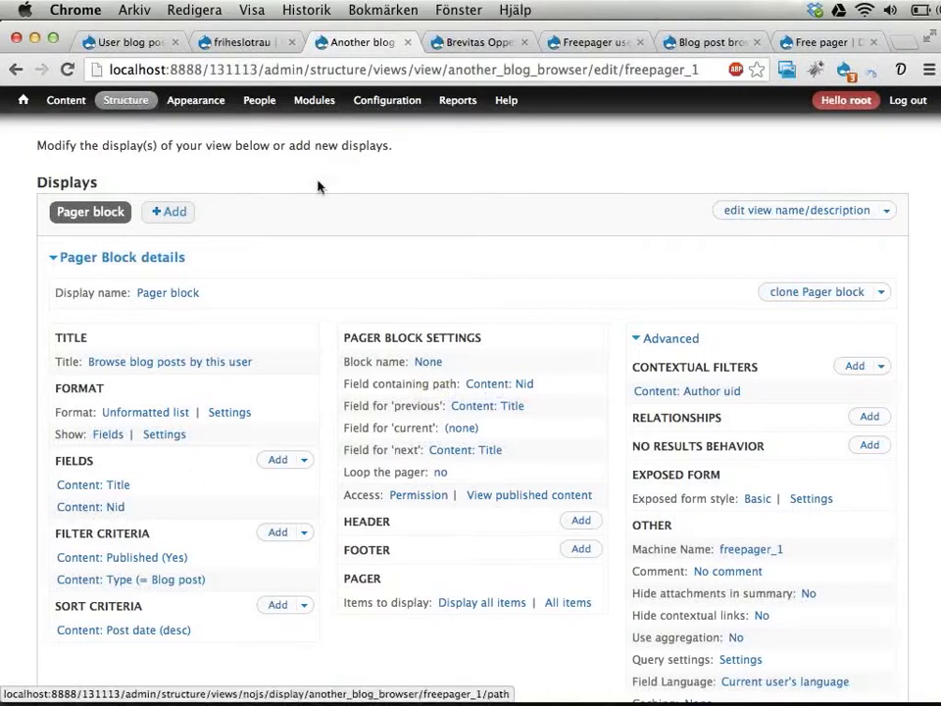
pyautogui.hotkey('ctrl', 'shift', 'Tab')
pyautogui.moveTo(261, 69); pyautogui.dragTo(347, 73)
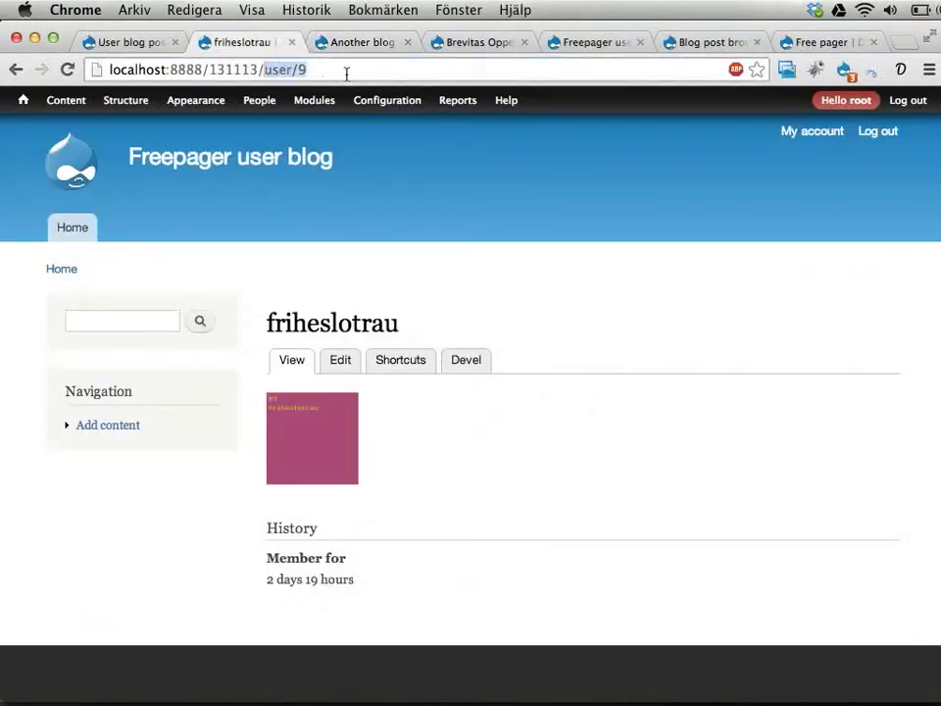